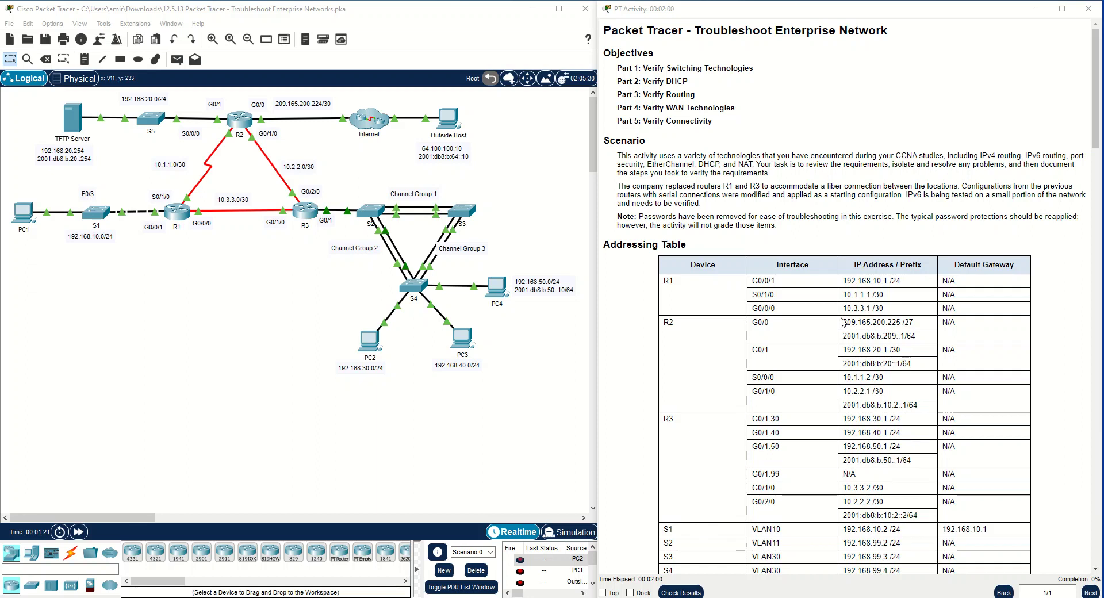
# Review the activity's addressing table and Part 1 instructions, and open switch S1's command line in privileged EXEC mode
pyautogui.scroll(-4, 826, 326)
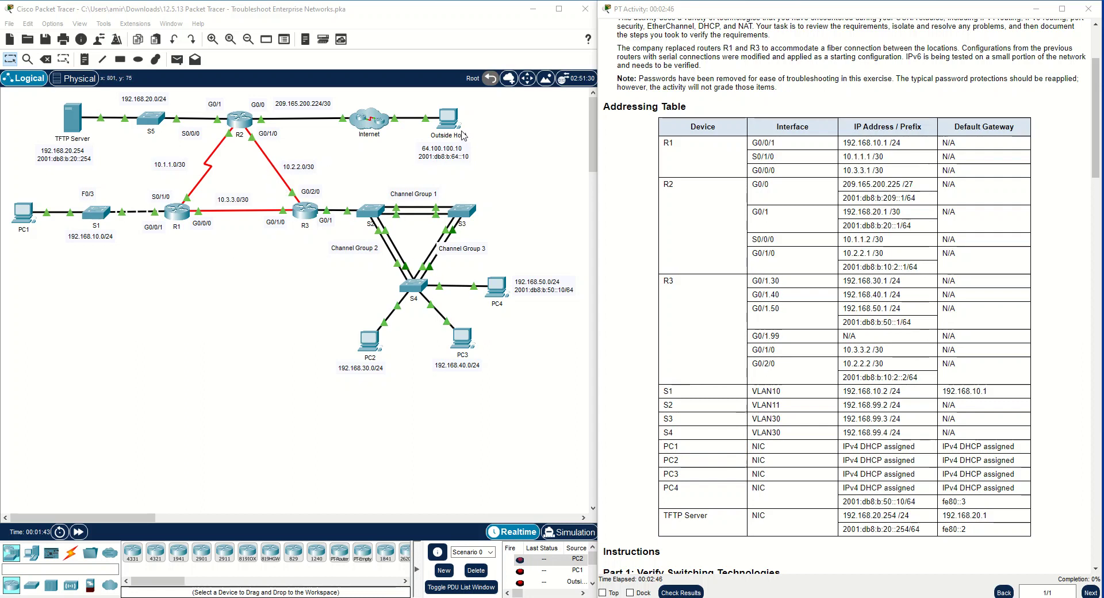
pyautogui.scroll(-5, 950, 376)
pyautogui.scroll(-5, 950, 376)
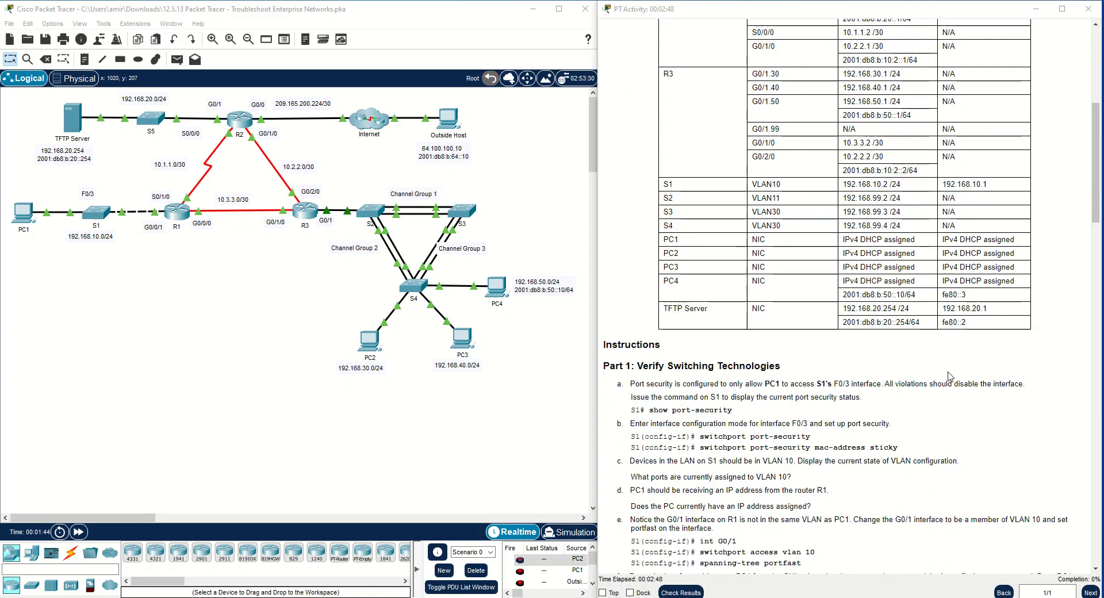
pyautogui.scroll(-4, 871, 388)
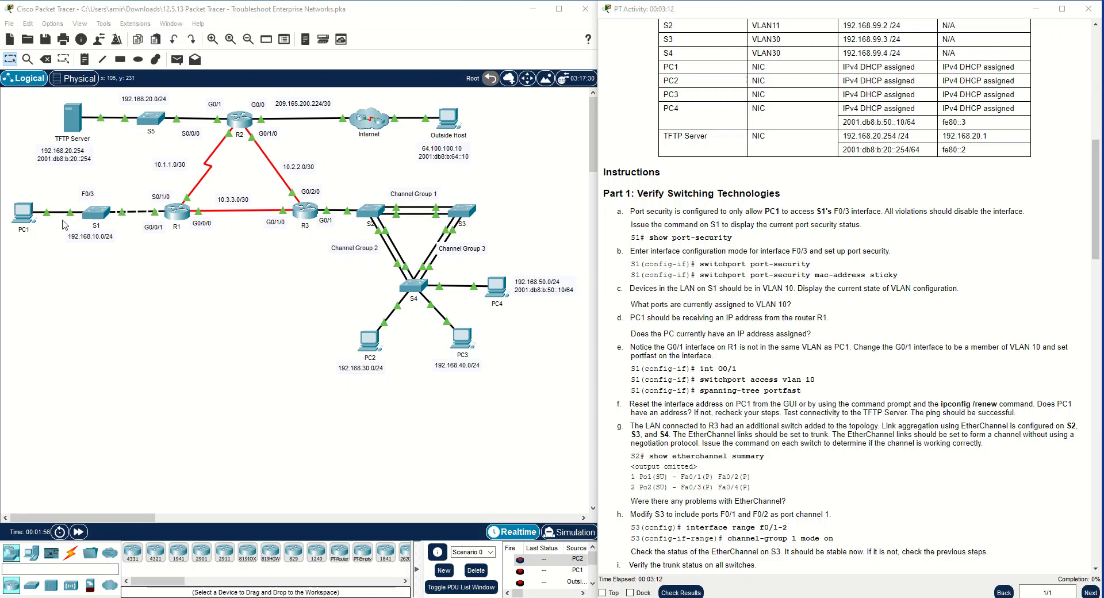
pyautogui.click(94, 213)
pyautogui.moveTo(533, 104); pyautogui.dragTo(369, 238)
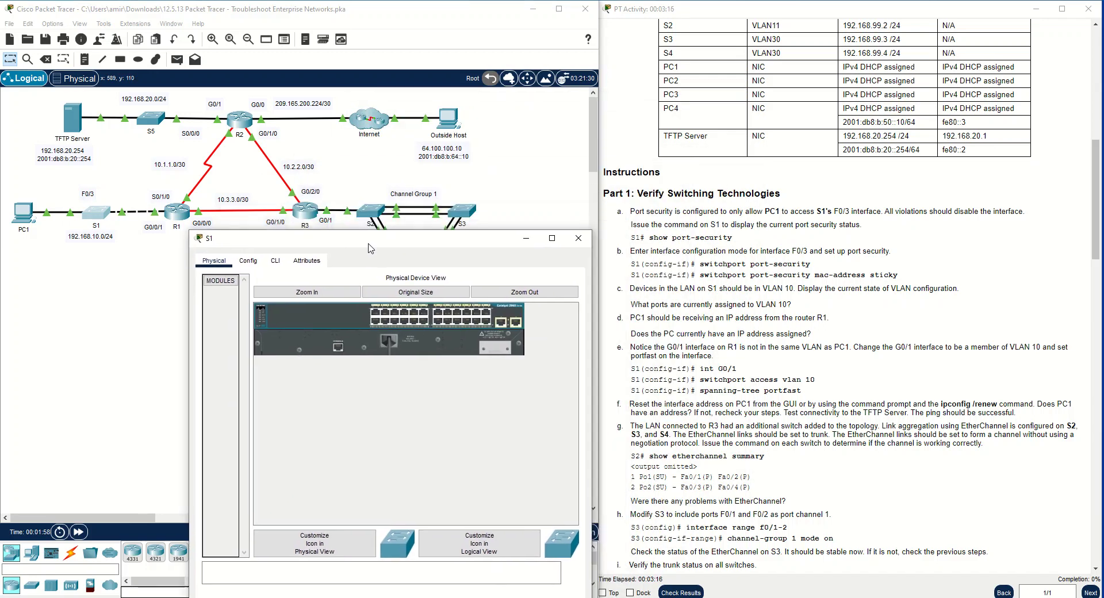
pyautogui.click(273, 260)
pyautogui.click(362, 430)
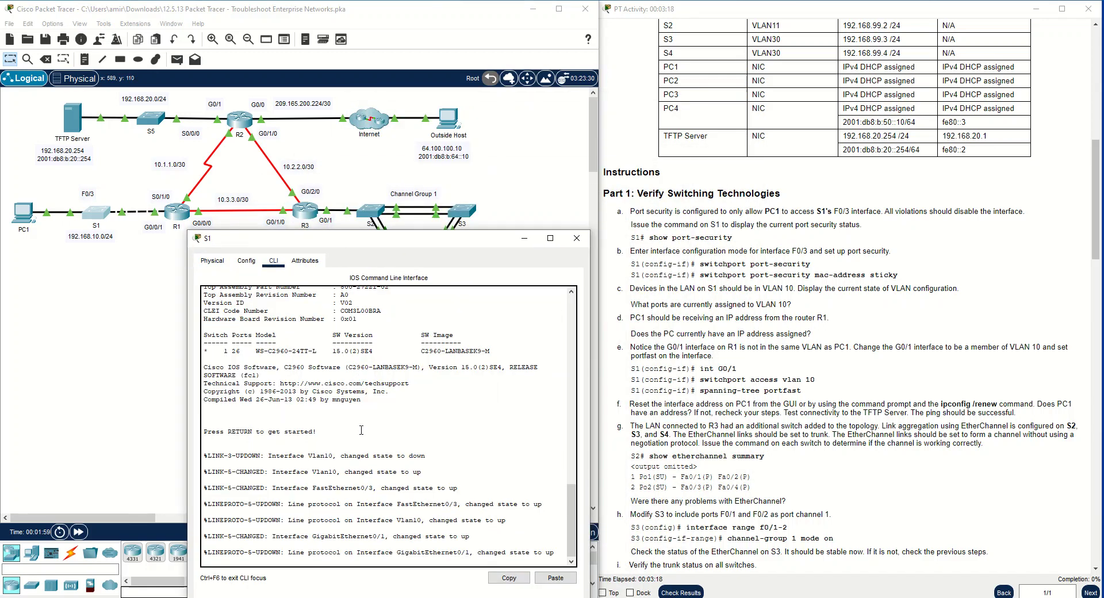
pyautogui.press('Return')
pyautogui.write('en')
pyautogui.press('Return')
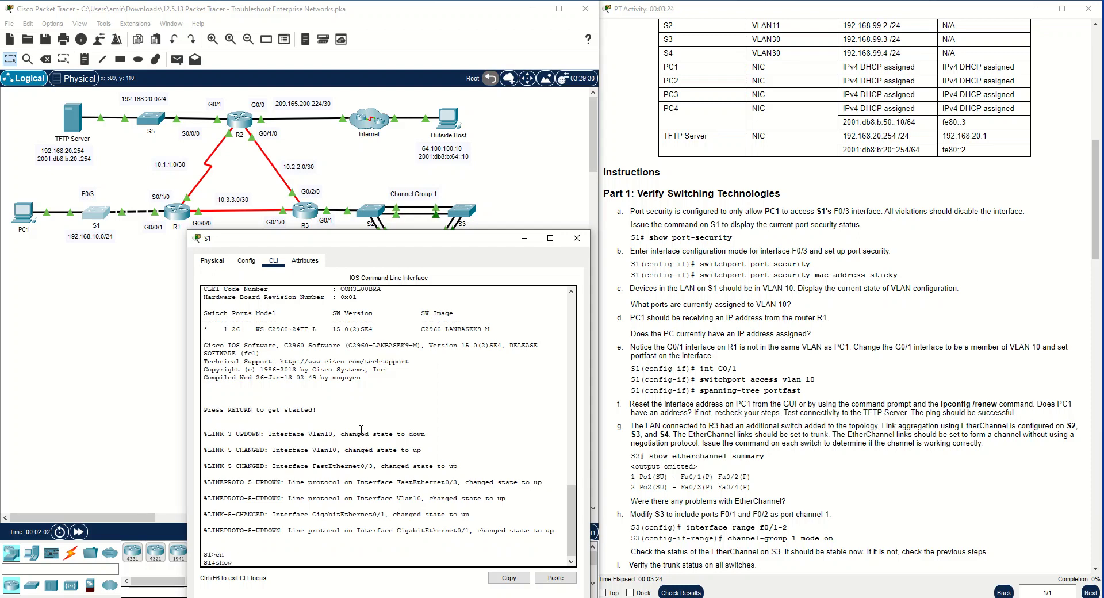
# Display the current port security status on S1 with show port-security
pyautogui.write('show po')
pyautogui.press('Tab')
pyautogui.press('Return')
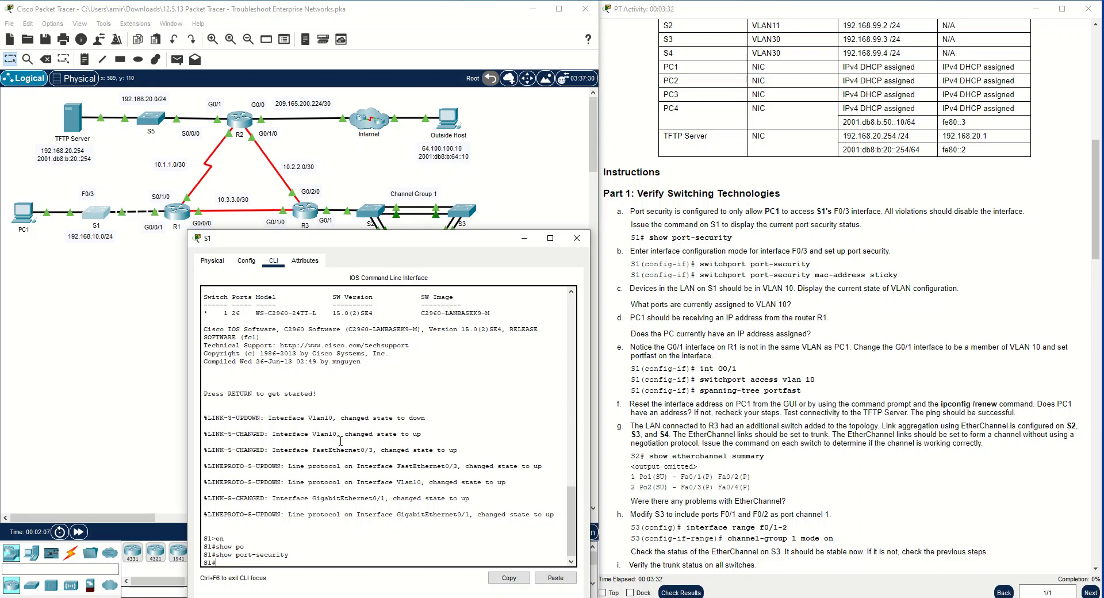
# Enter interface configuration mode for F0/3 on S1 and enable switchport port-security
pyautogui.write('conf t')
pyautogui.press('Return')
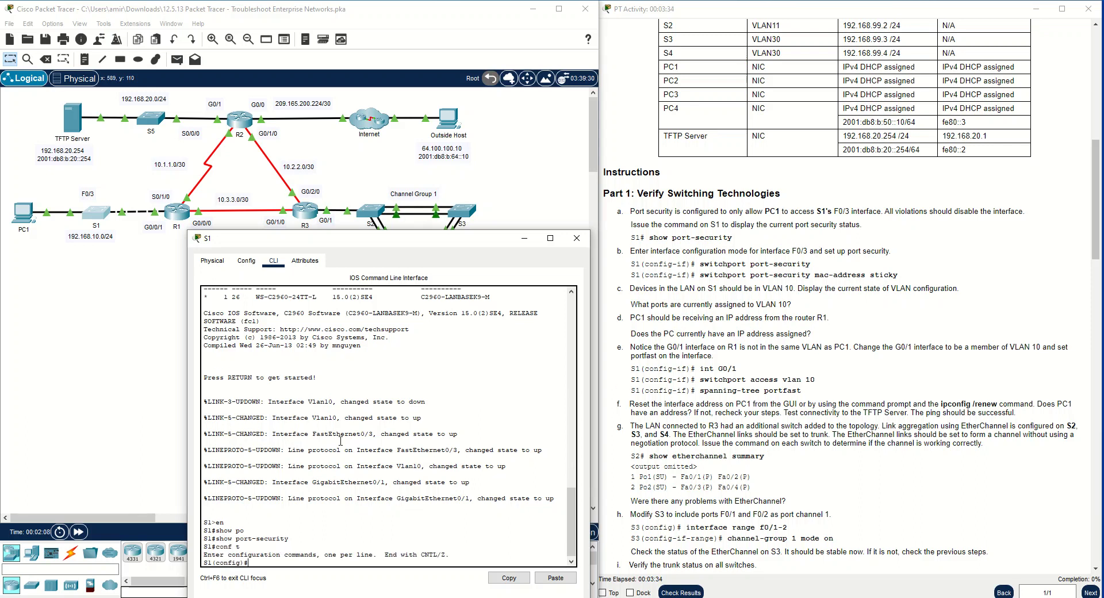
pyautogui.write('int f0/3')
pyautogui.press('Return')
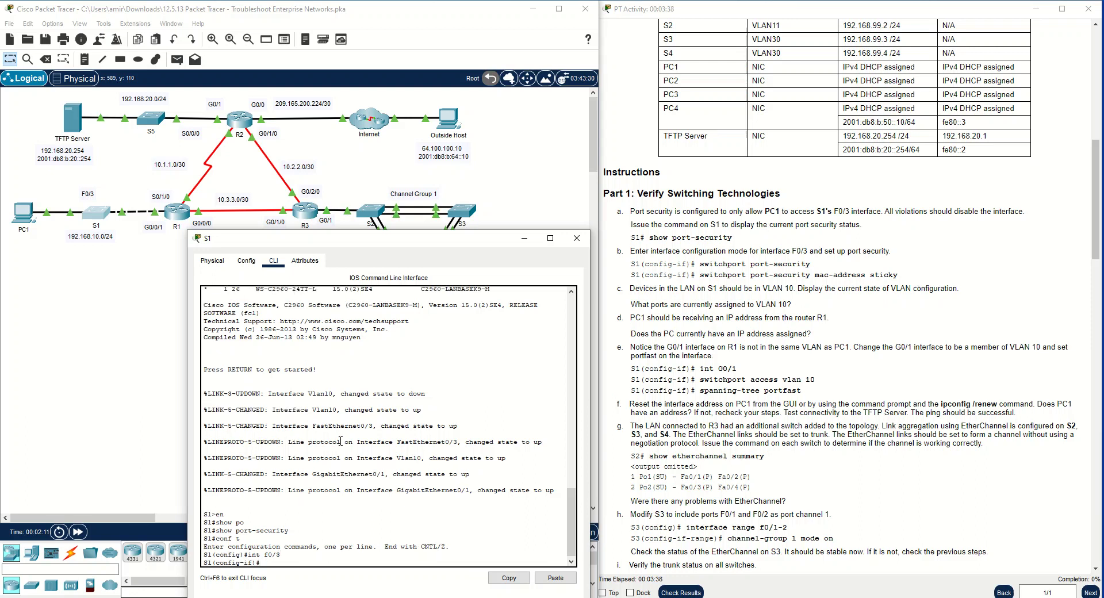
pyautogui.write('sw')
pyautogui.press('Tab')
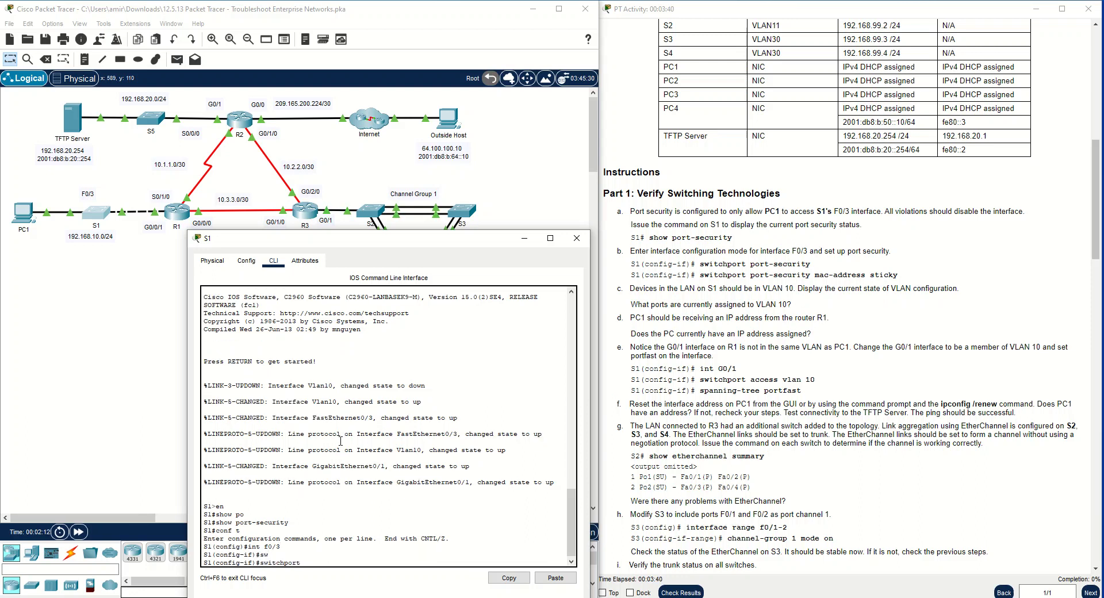
pyautogui.write('po')
pyautogui.press('Tab')
pyautogui.press('Return')
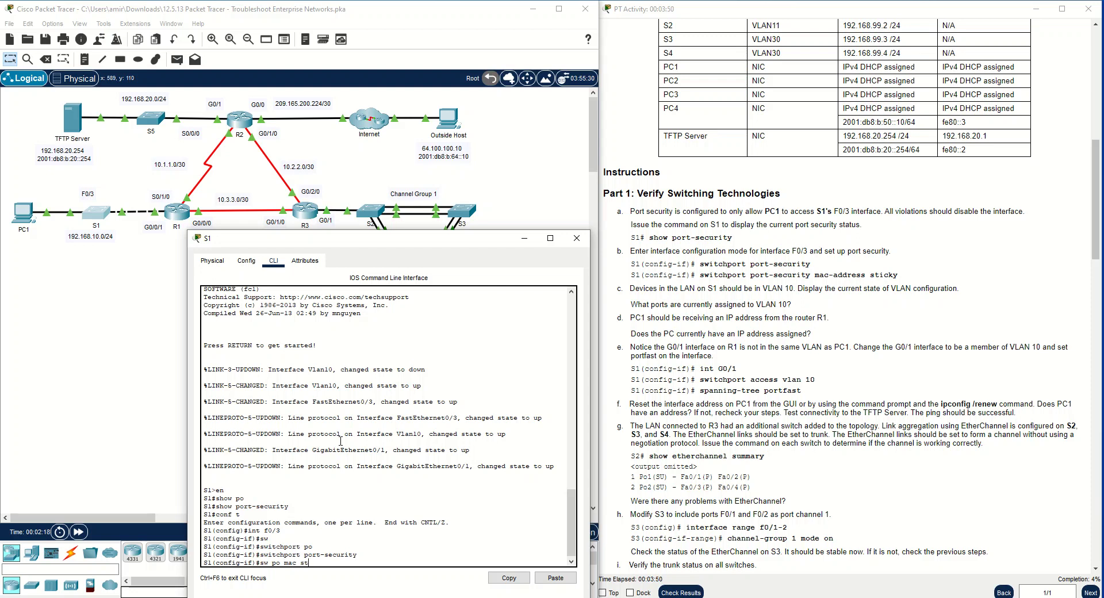
# Enable sticky MAC address learning for port security on F0/3 and return to privileged EXEC mode
pyautogui.write('sw po mac st')
pyautogui.press('Tab')
pyautogui.press('Return')
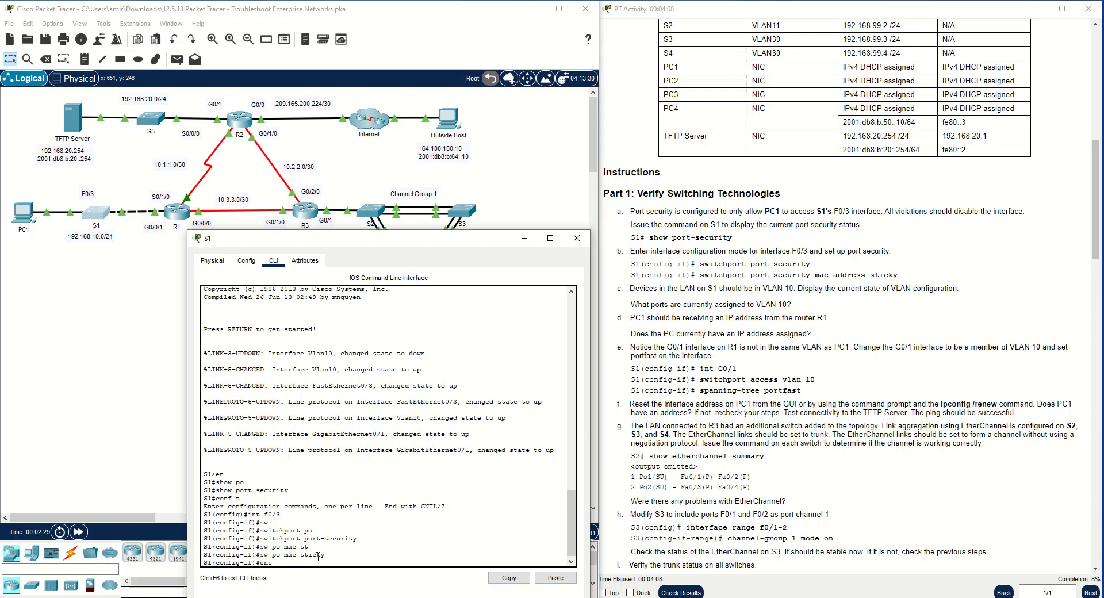
pyautogui.write('ens')
pyautogui.press('Return')
pyautogui.write('end')
pyautogui.press('Return')
pyautogui.press('Return')
pyautogui.press('Return')
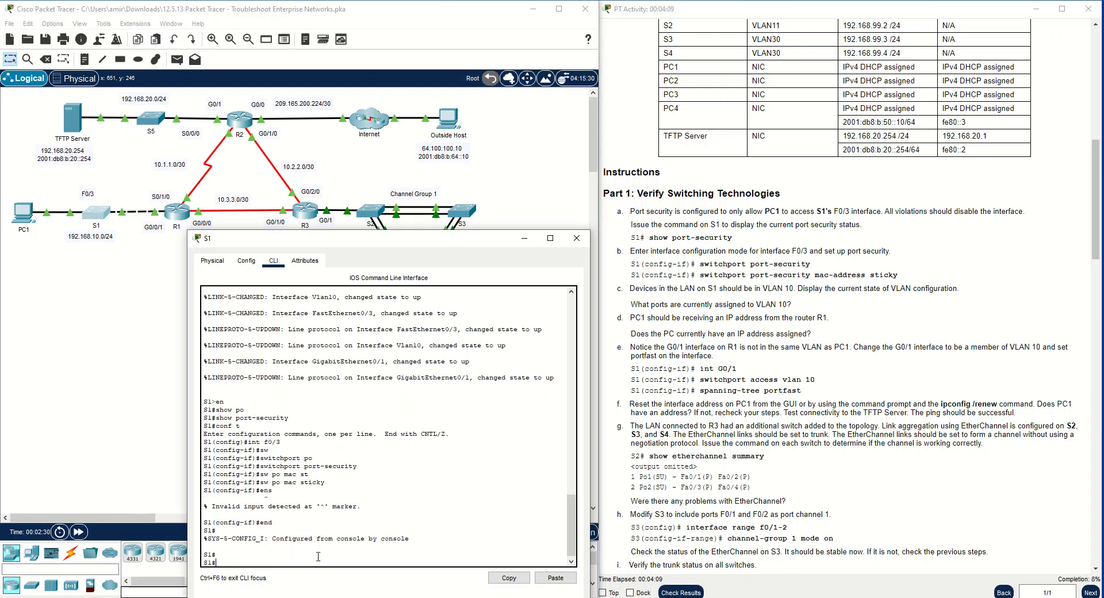
# Display S1's VLAN configuration with show vlan, followed by the brief version
pyautogui.write('show vlan')
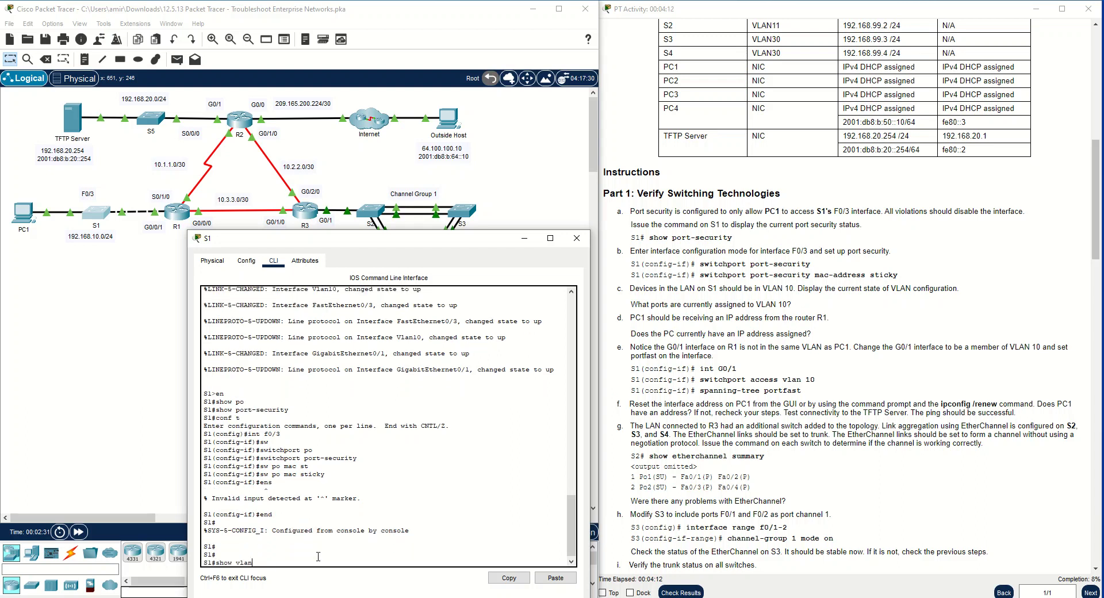
pyautogui.press('Return')
pyautogui.press('space')
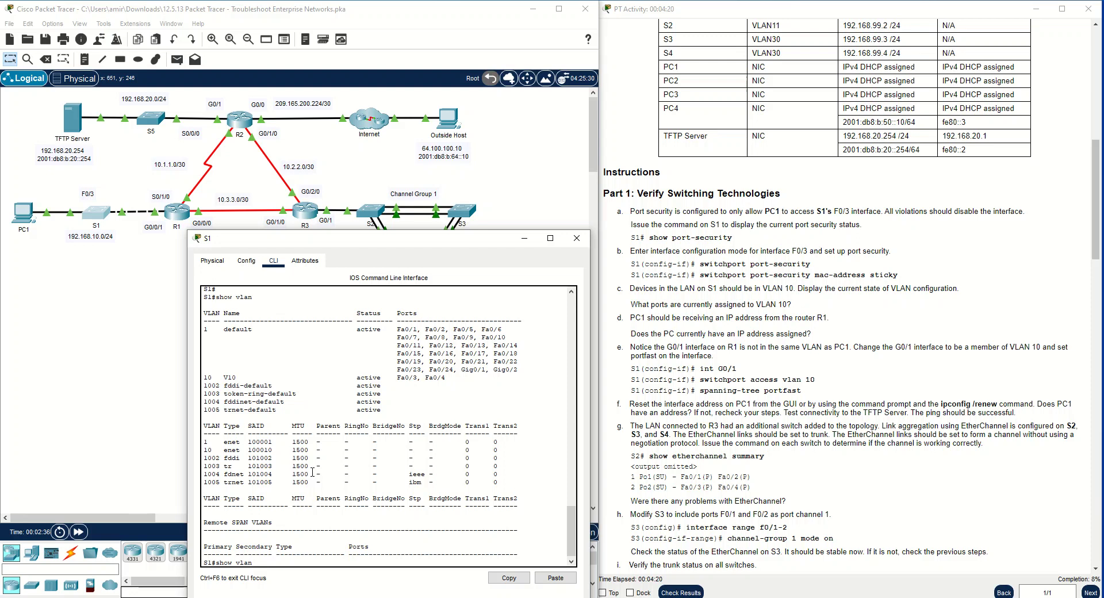
pyautogui.write('br')
pyautogui.press('Return')
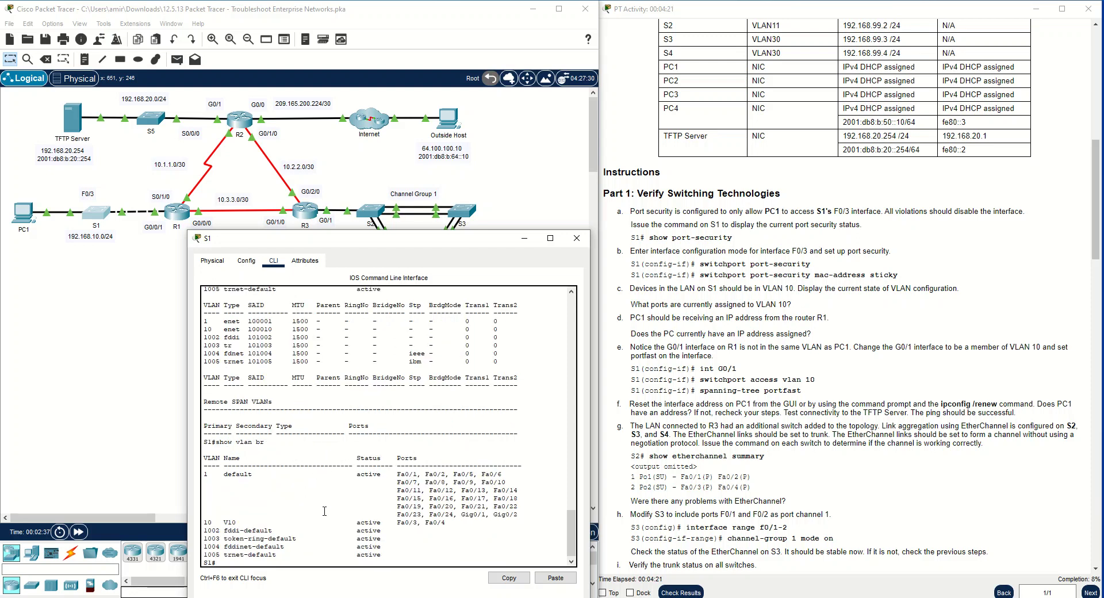
# Examine which ports belong to VLAN 10 and to the default VLAN, and close the S1 window
pyautogui.moveTo(447, 521); pyautogui.dragTo(201, 522)
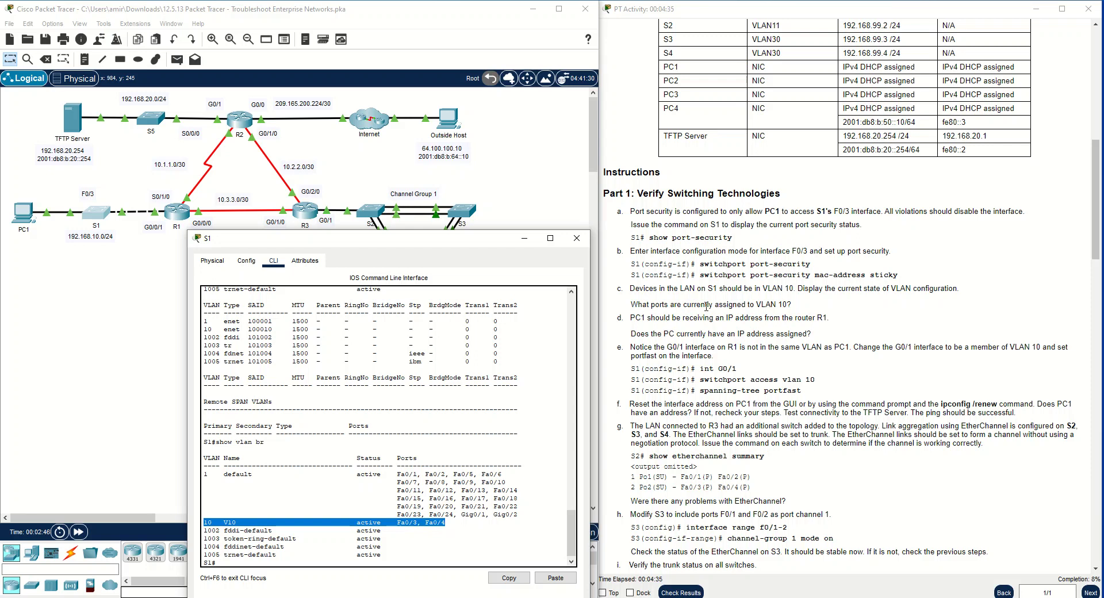
pyautogui.click(451, 524)
pyautogui.moveTo(440, 525); pyautogui.dragTo(397, 523)
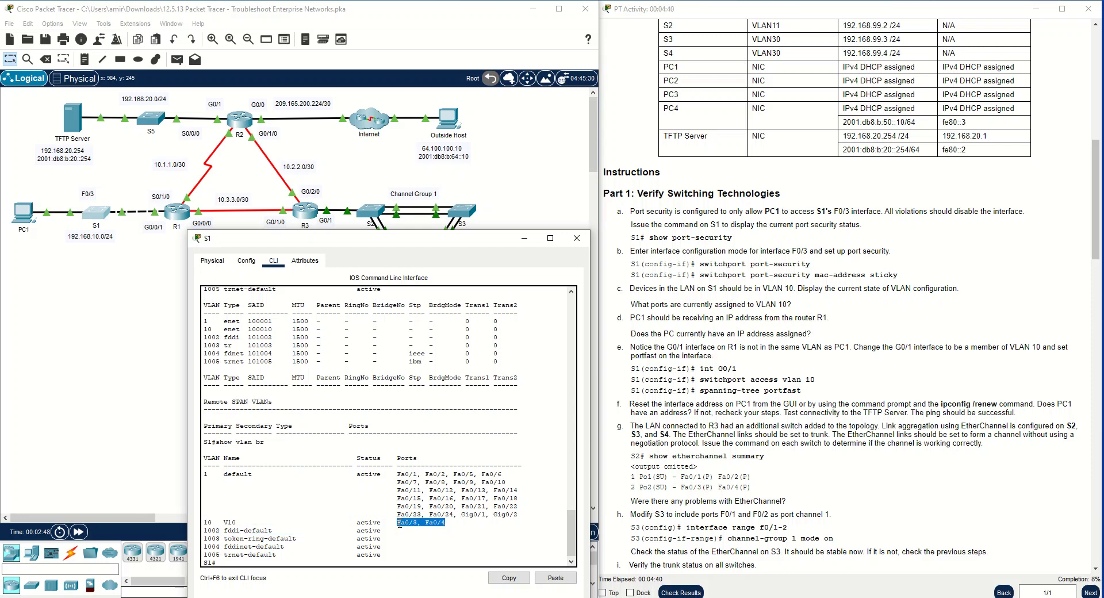
pyautogui.click(453, 522)
pyautogui.moveTo(518, 515); pyautogui.dragTo(195, 477)
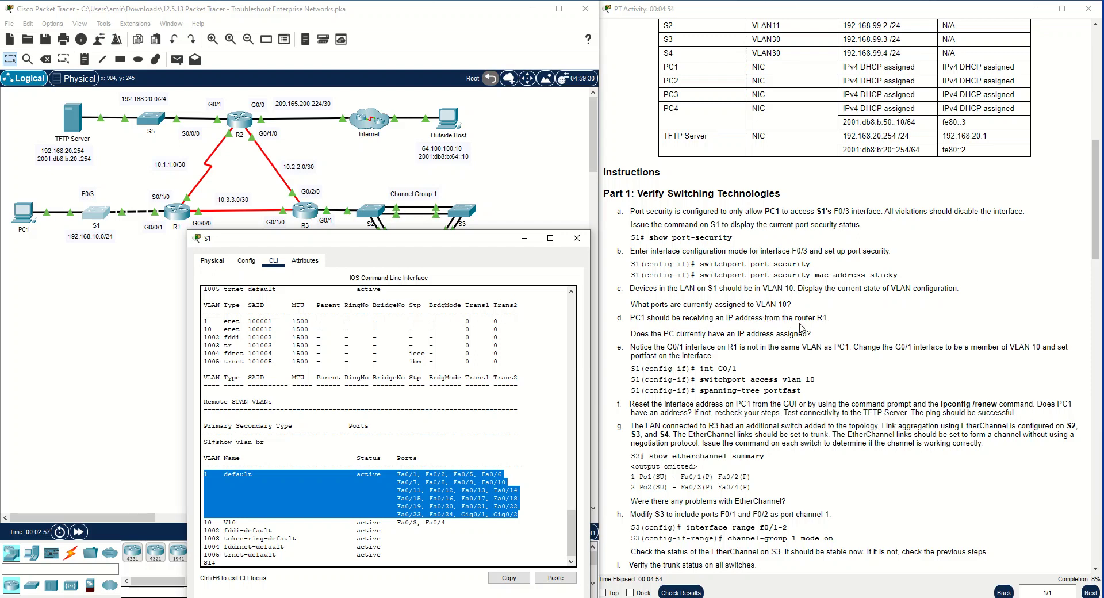
pyautogui.click(577, 238)
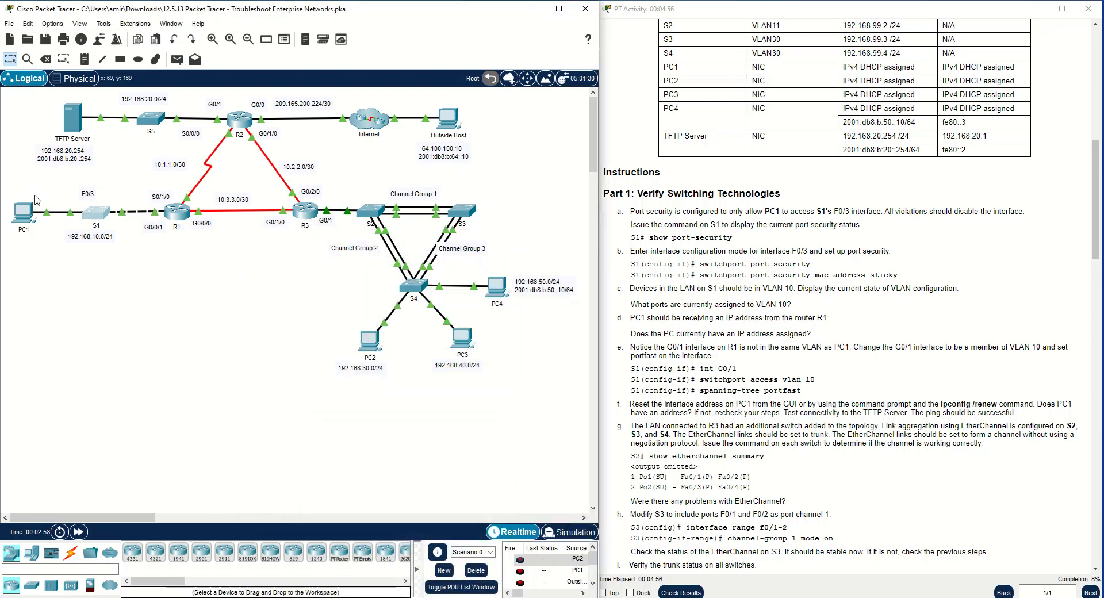
# Check PC1's IP configuration for an IPv4 address assigned through DHCP
pyautogui.click(23, 214)
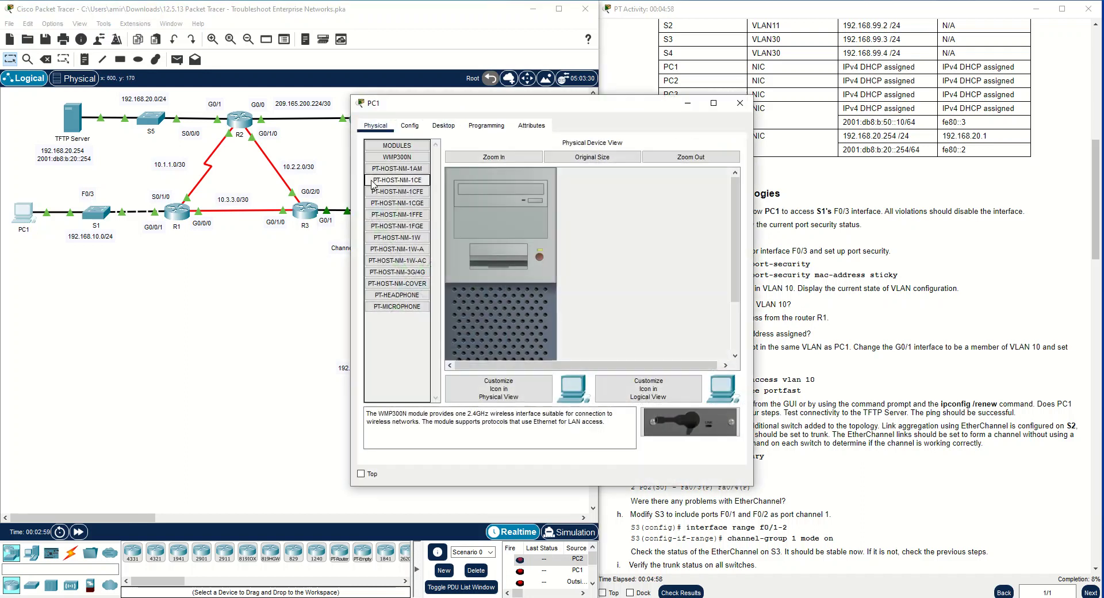
pyautogui.moveTo(512, 106); pyautogui.dragTo(314, 157)
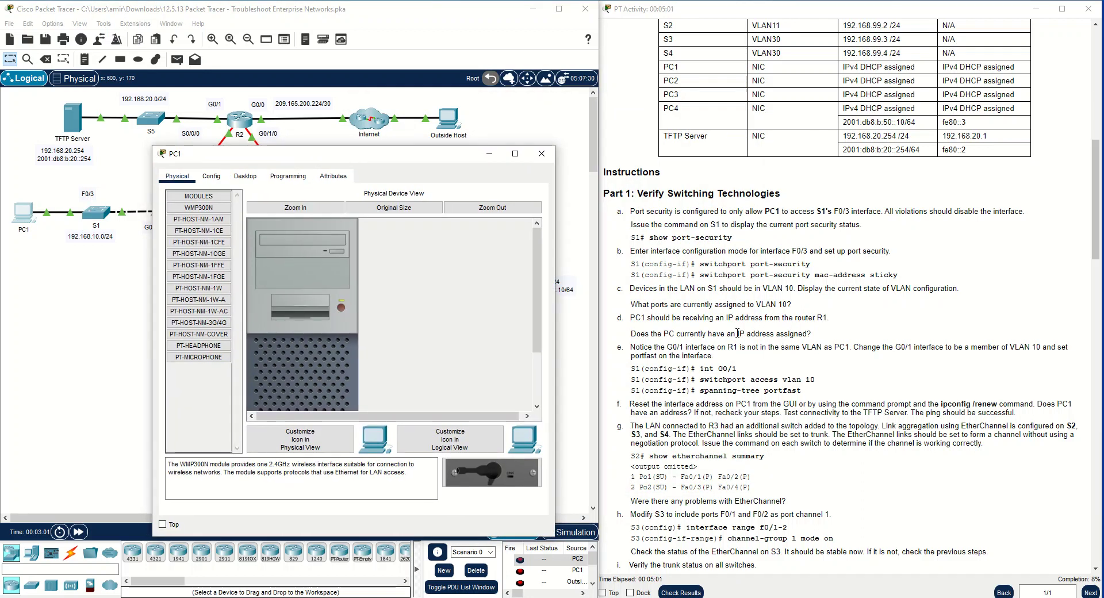
pyautogui.click(245, 176)
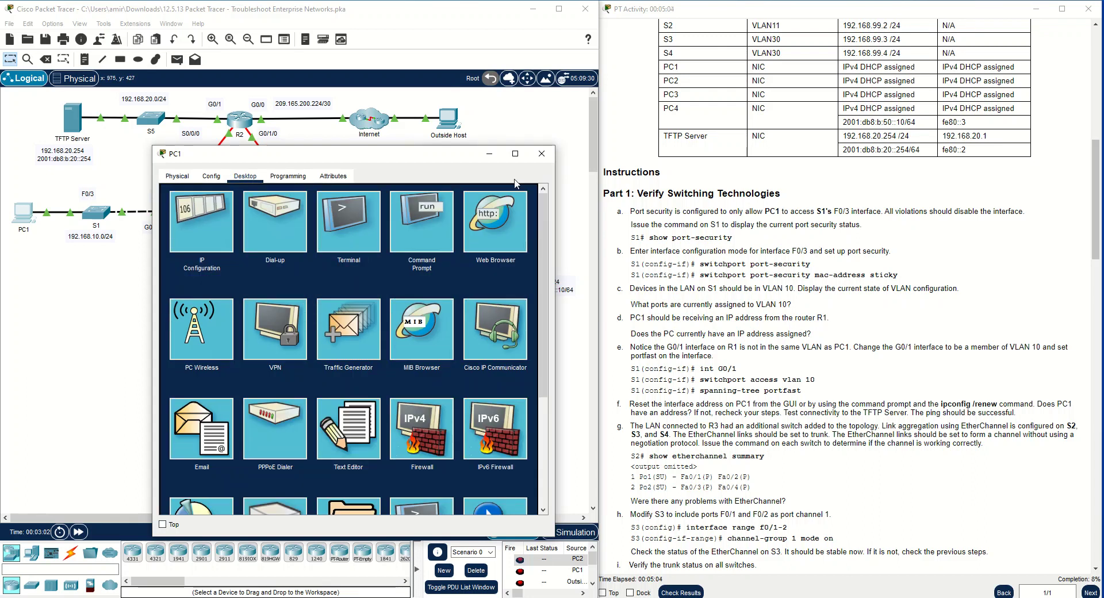
pyautogui.moveTo(326, 153); pyautogui.dragTo(533, 149)
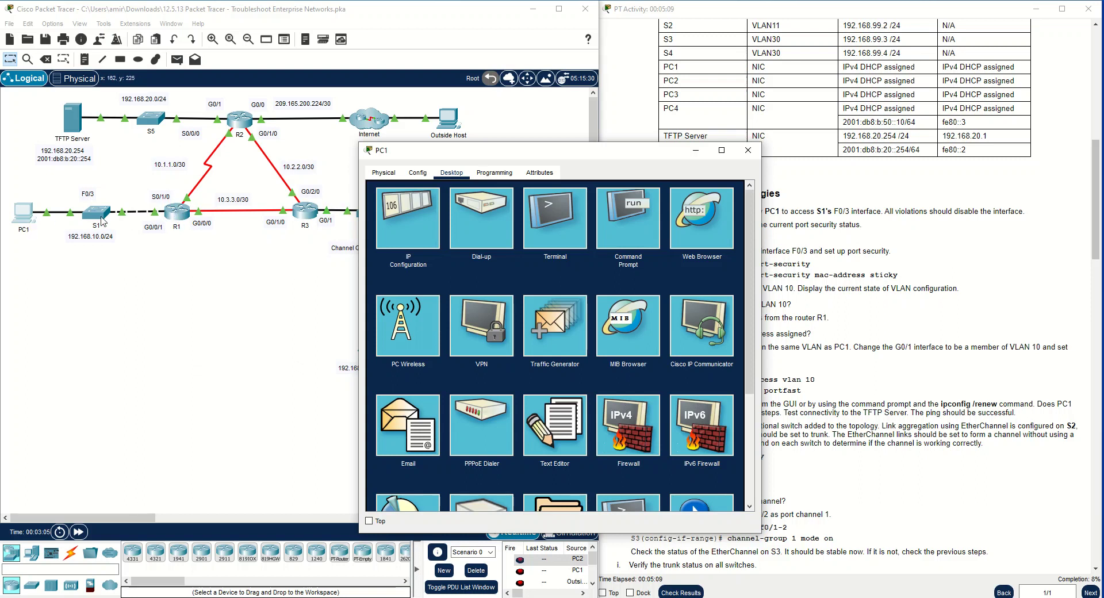
pyautogui.click(414, 222)
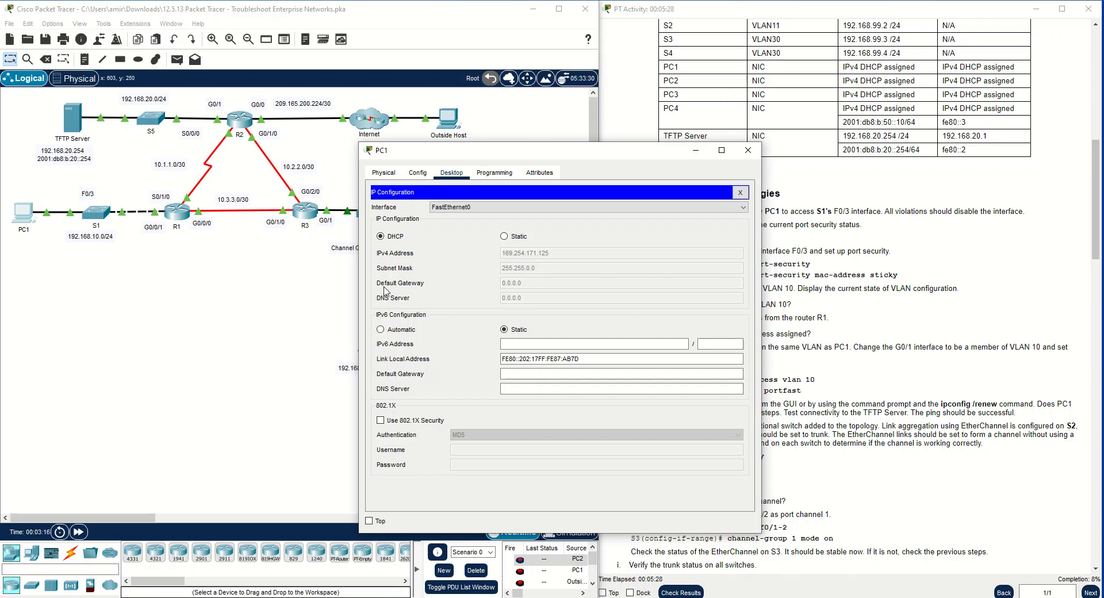
pyautogui.click(747, 150)
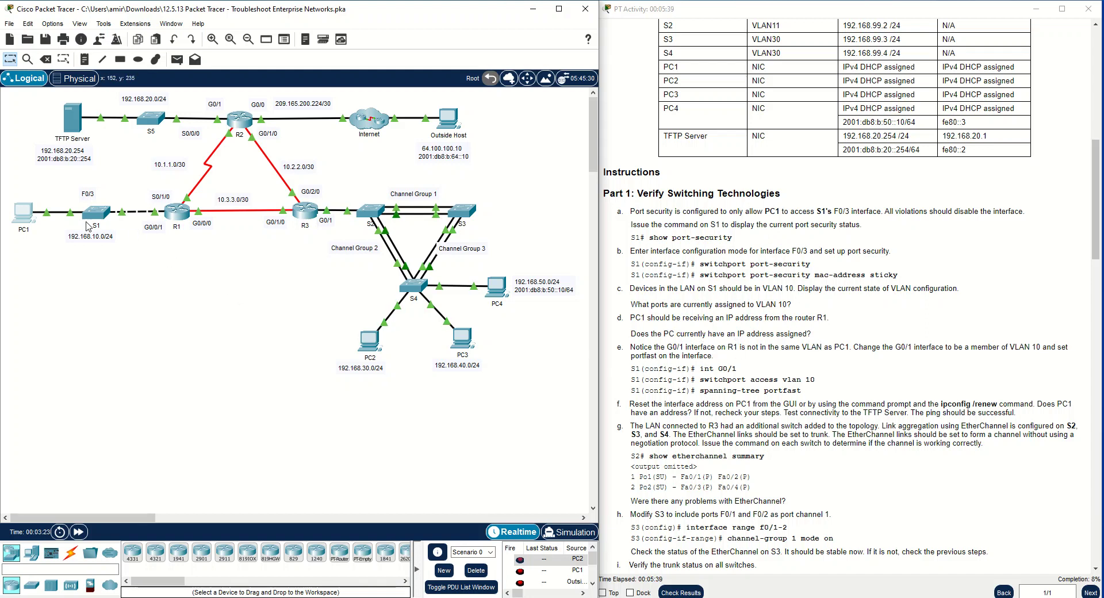
pyautogui.click(25, 212)
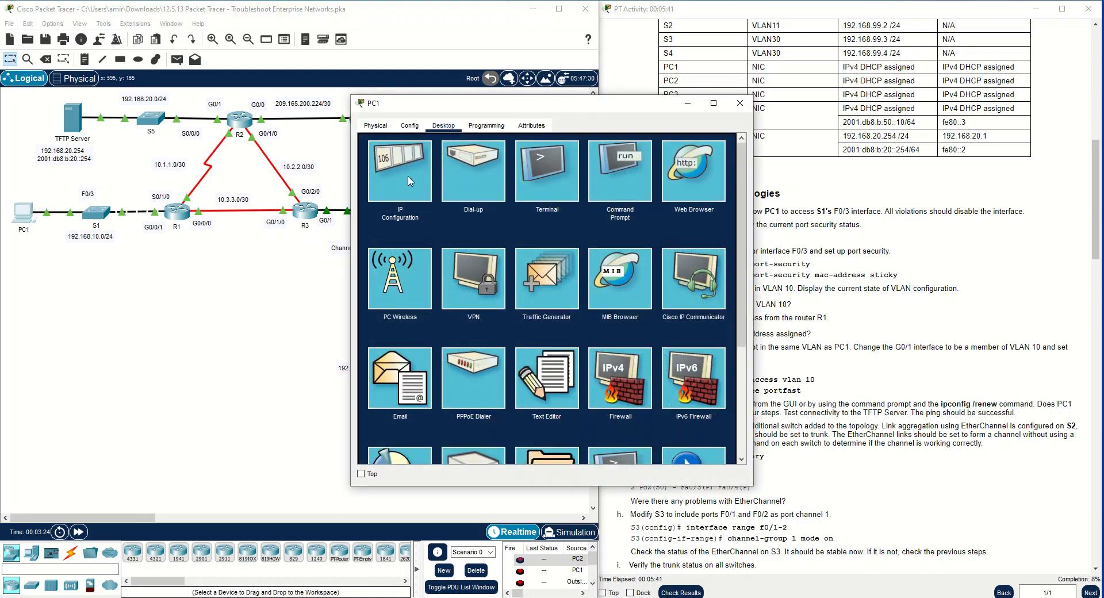
pyautogui.click(409, 178)
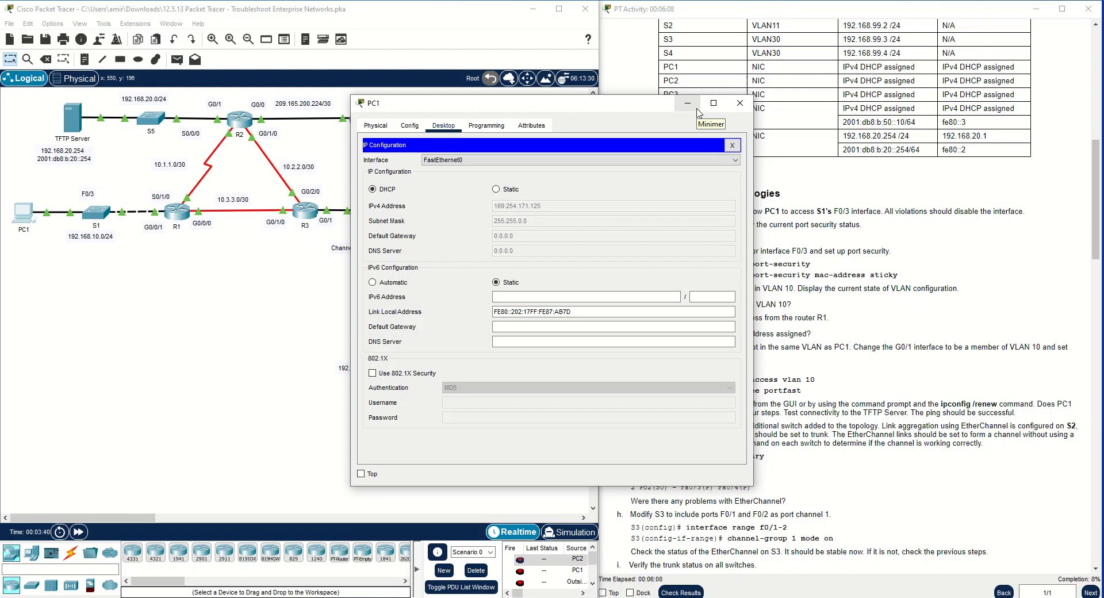
pyautogui.click(740, 103)
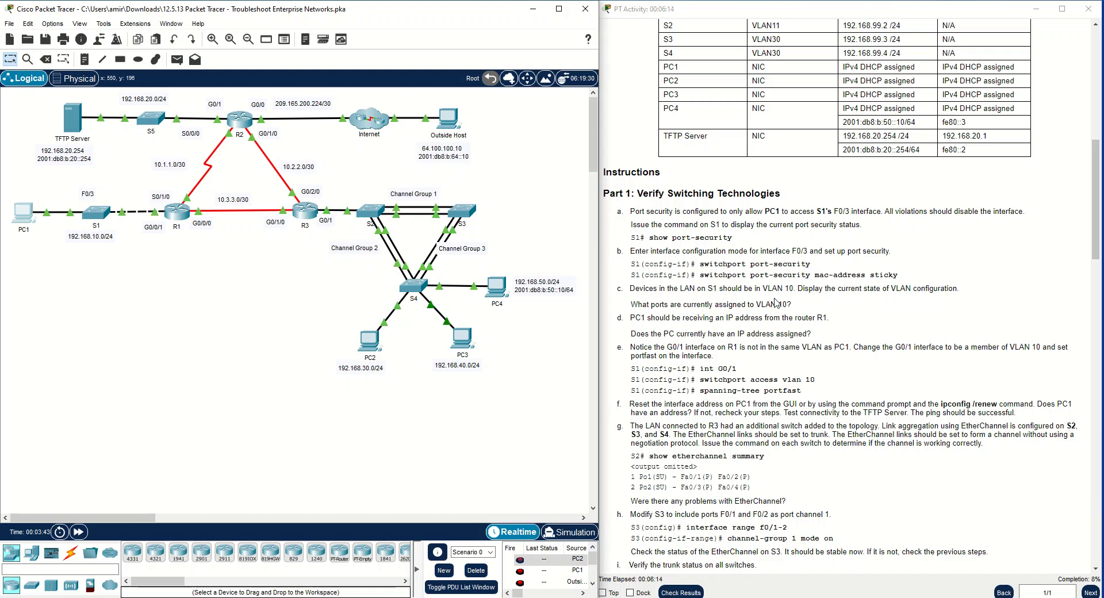
# Reopen S1's command line and enter interface configuration mode for G0/1
pyautogui.click(110, 216)
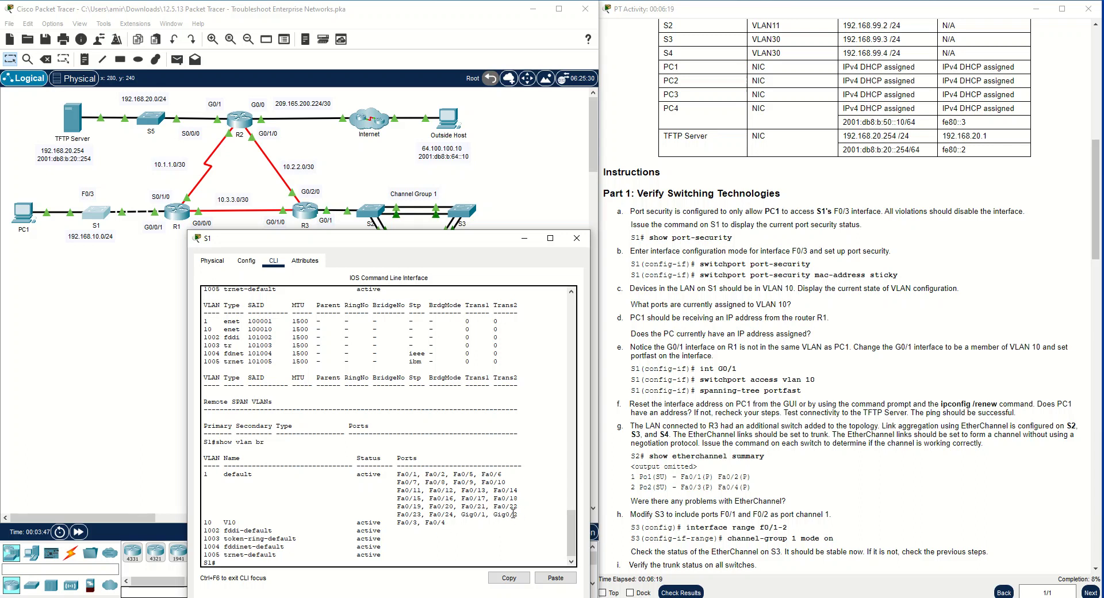
pyautogui.moveTo(486, 514); pyautogui.dragTo(384, 519)
pyautogui.click(269, 534)
pyautogui.write('conf t')
pyautogui.press('Return')
pyautogui.write('int')
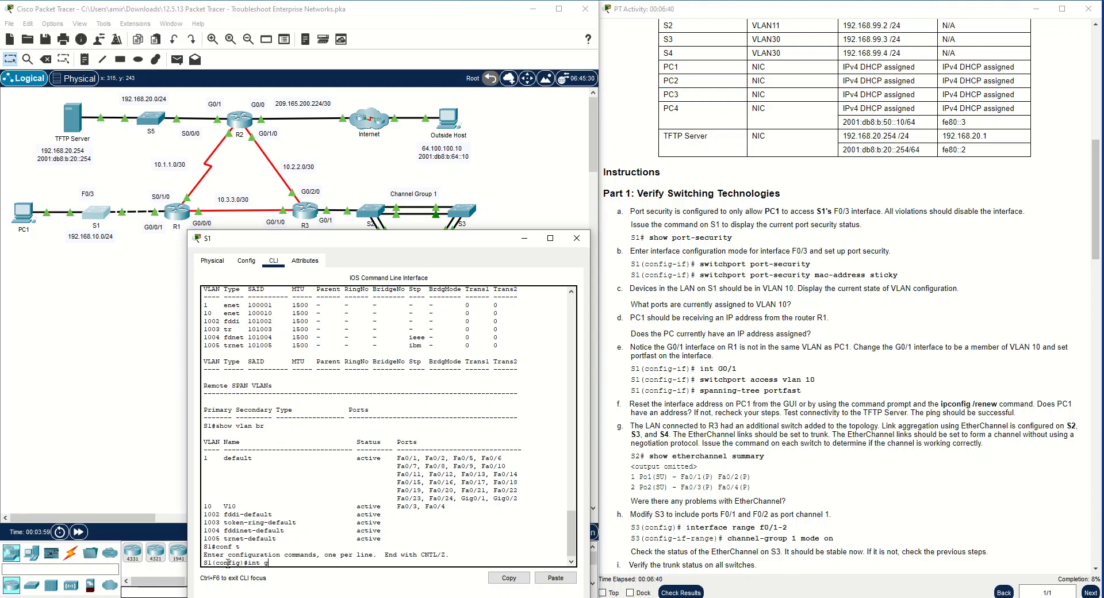
pyautogui.write('g0/1')
pyautogui.press('Return')
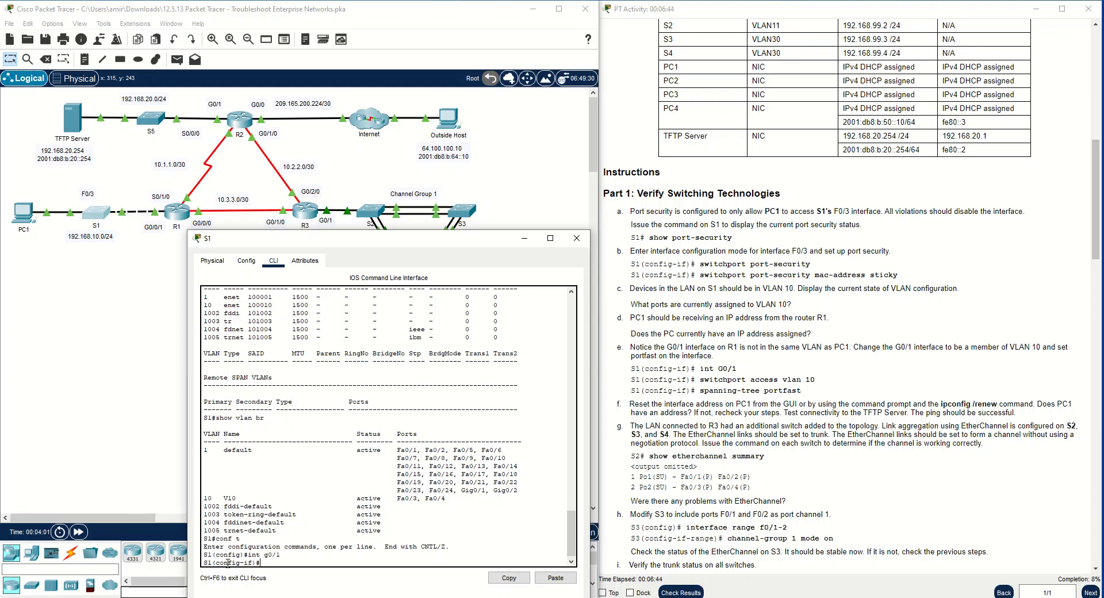
# Make S1's G0/1 interface a member of access VLAN 10
pyautogui.write('sw')
pyautogui.press('Tab')
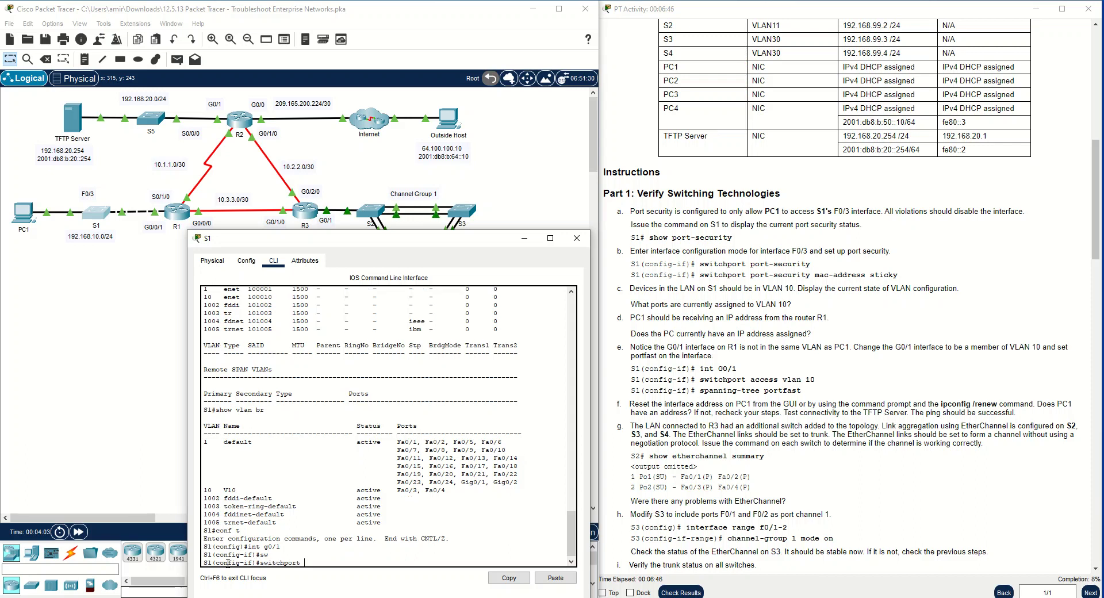
pyautogui.write('acc')
pyautogui.press('Tab')
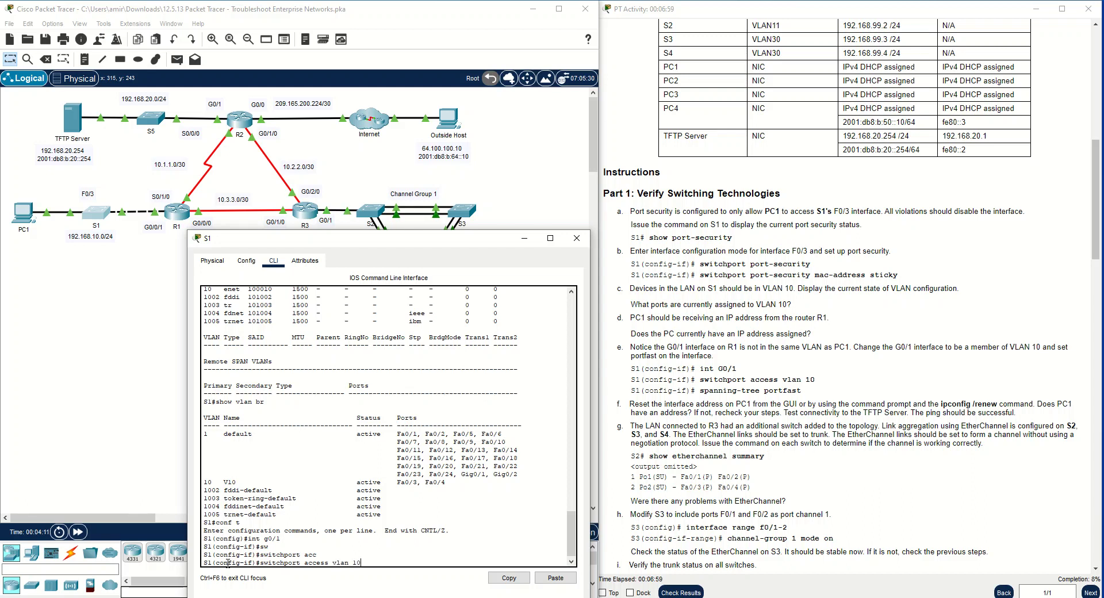
pyautogui.press('Return')
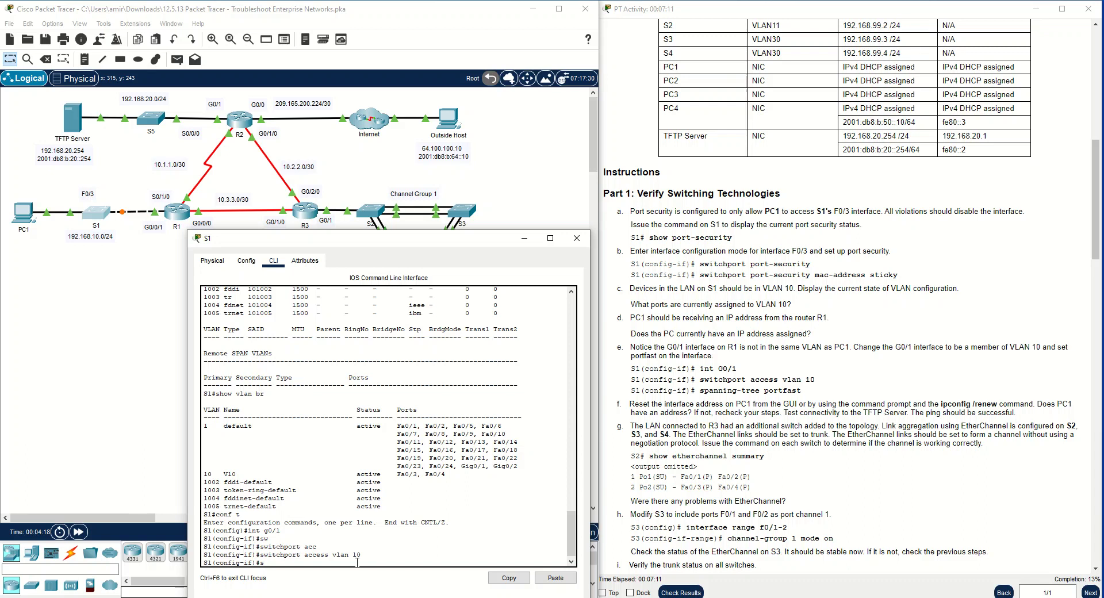
# Enable spanning-tree PortFast on S1's G0/1 interface and save the switch configuration
pyautogui.press('Return')
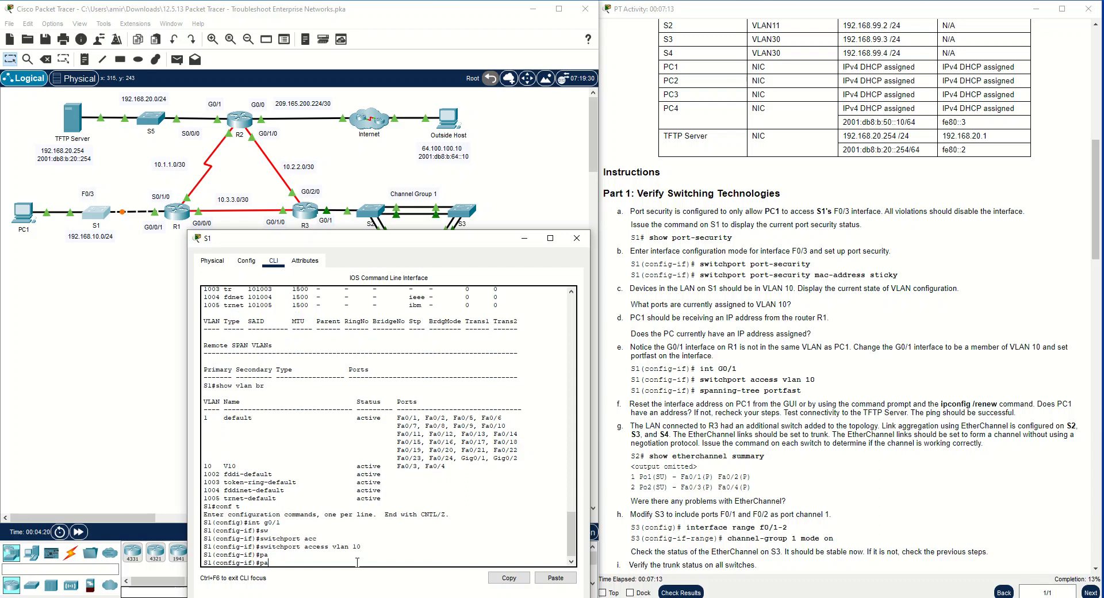
pyautogui.write('spanni')
pyautogui.press('Tab')
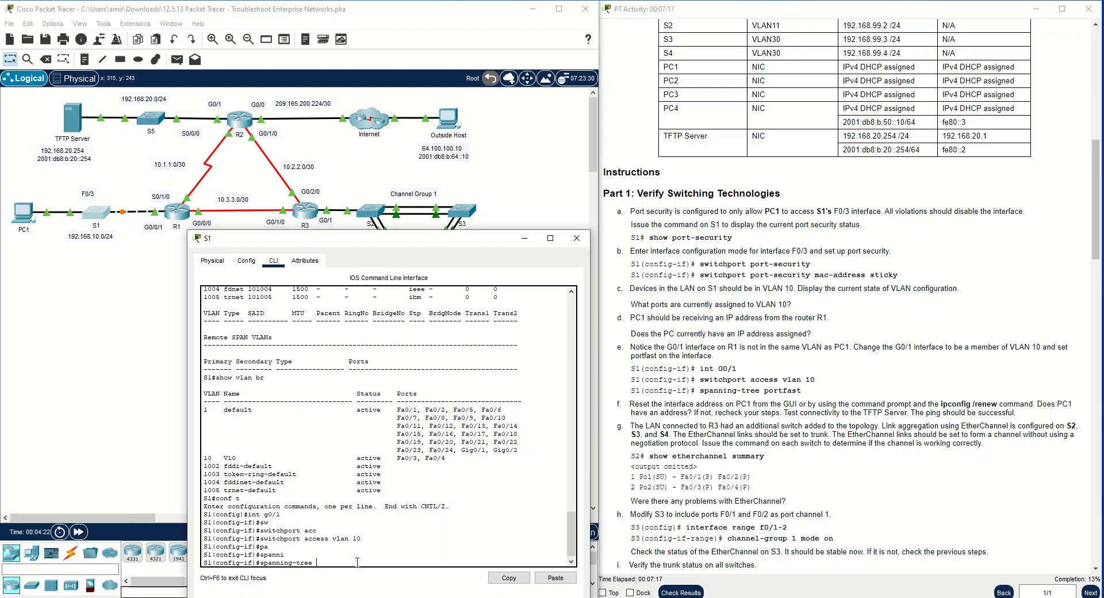
pyautogui.write('port')
pyautogui.press('Tab')
pyautogui.press('Return')
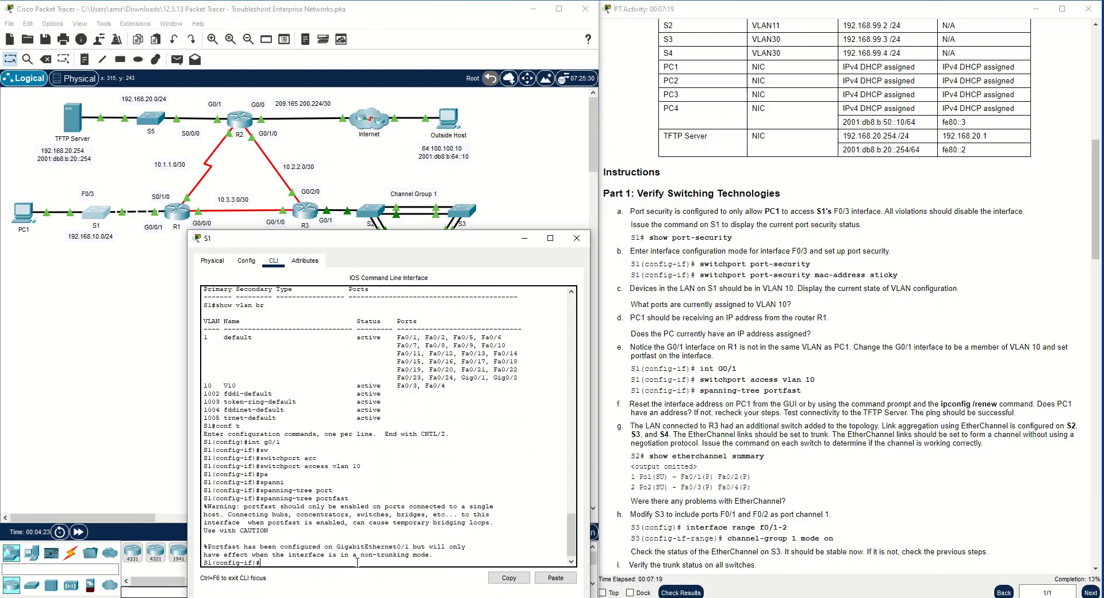
pyautogui.write('do wr')
pyautogui.press('Return')
# Fast-forward the simulation time and check PC1's IP configuration for a DHCP-assigned IPv4 address
pyautogui.click(25, 211)
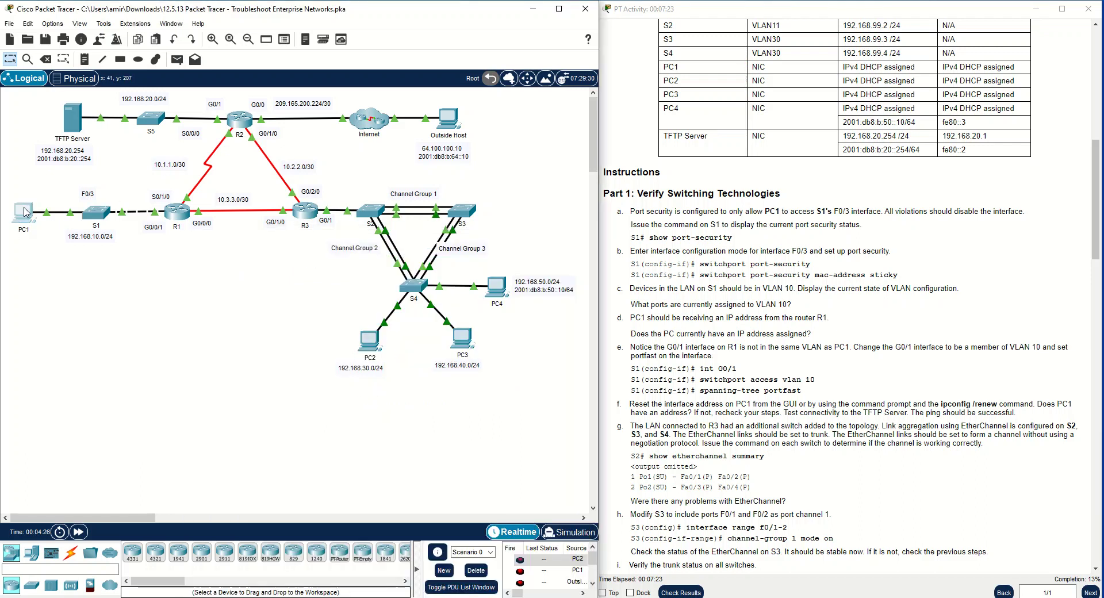
pyautogui.click(79, 533)
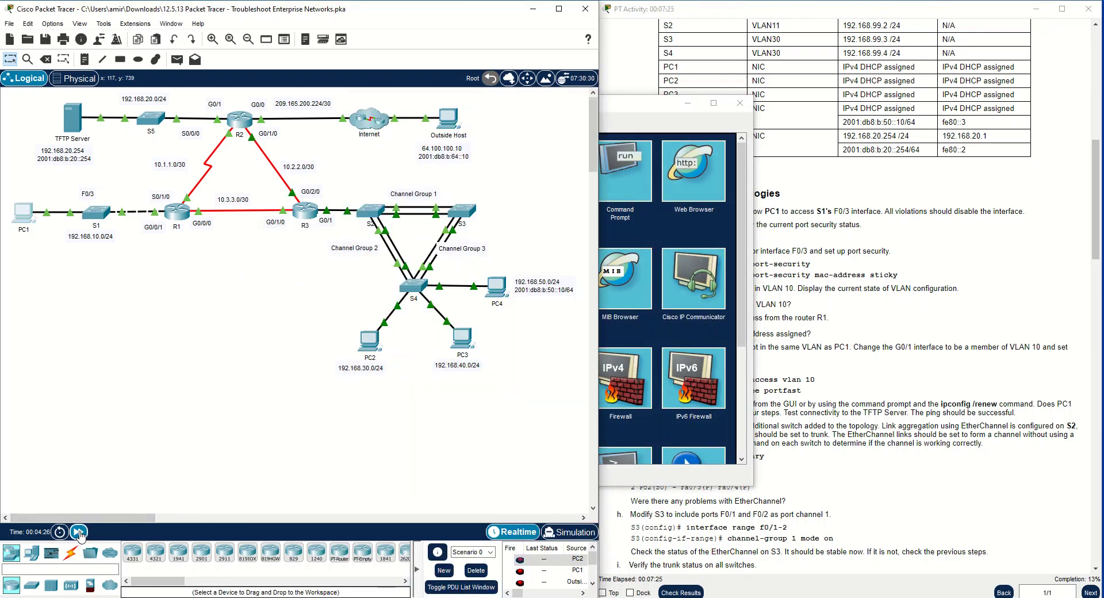
pyautogui.click(706, 236)
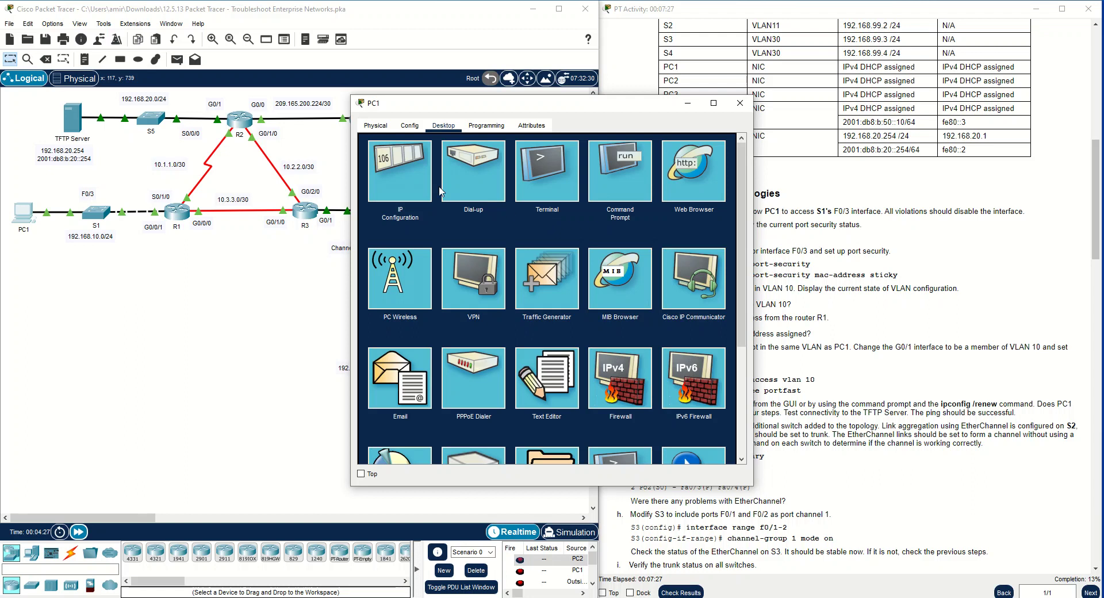
pyautogui.click(417, 185)
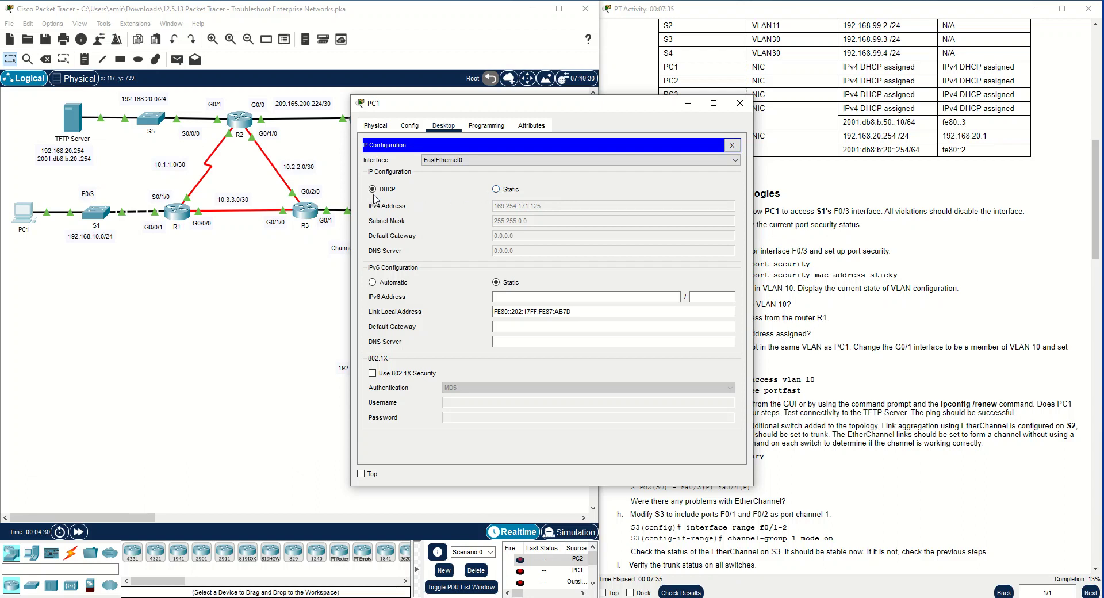
pyautogui.click(733, 145)
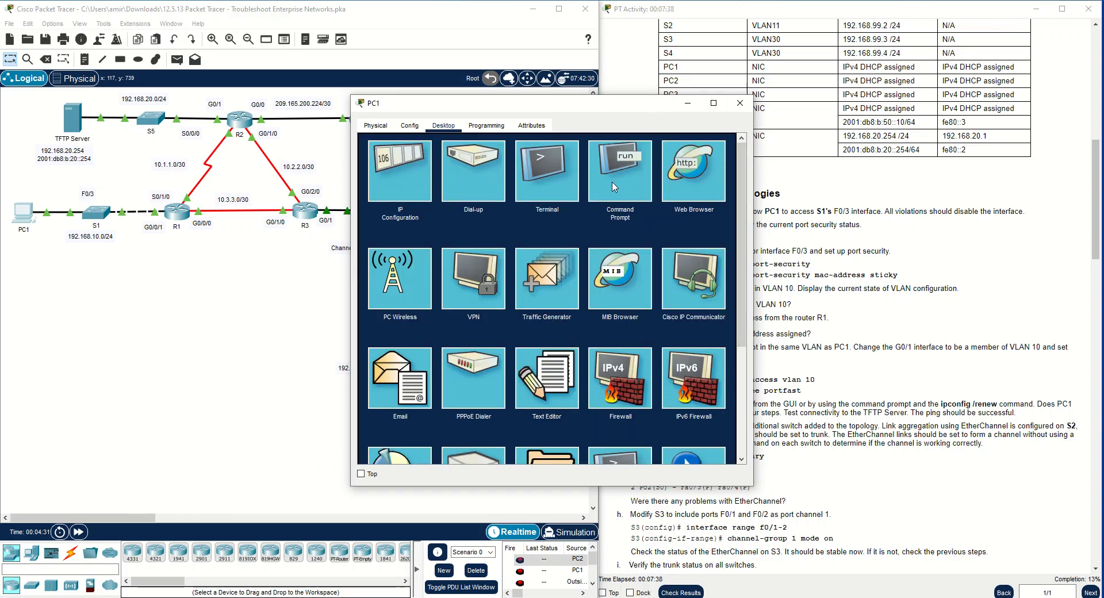
# Renew PC1's DHCP address from its command prompt with ipconfig /renew
pyautogui.click(618, 185)
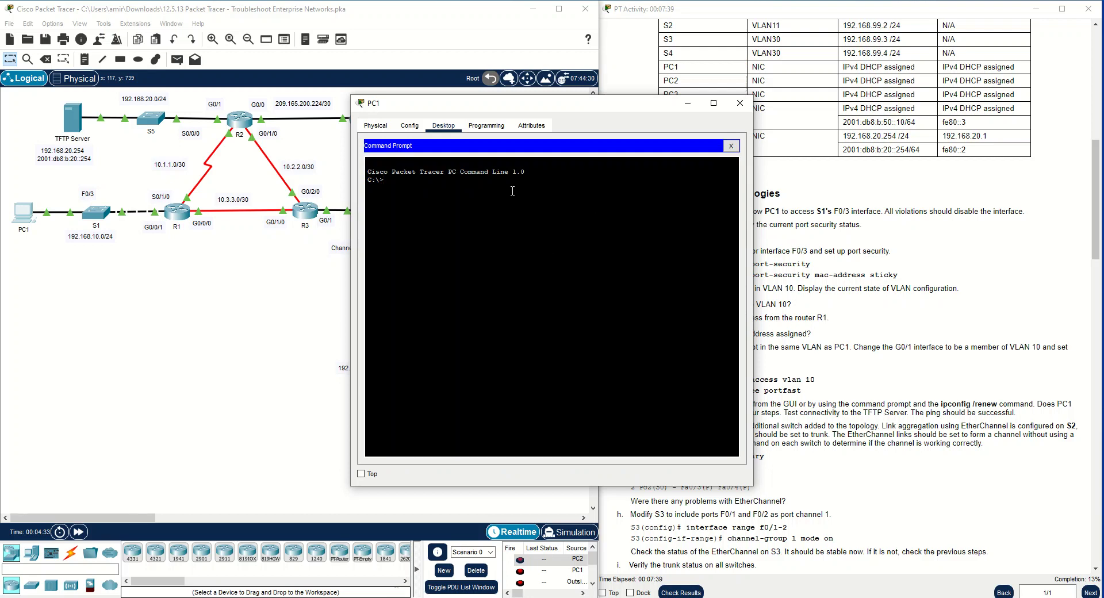
pyautogui.write('ipconfig /renew')
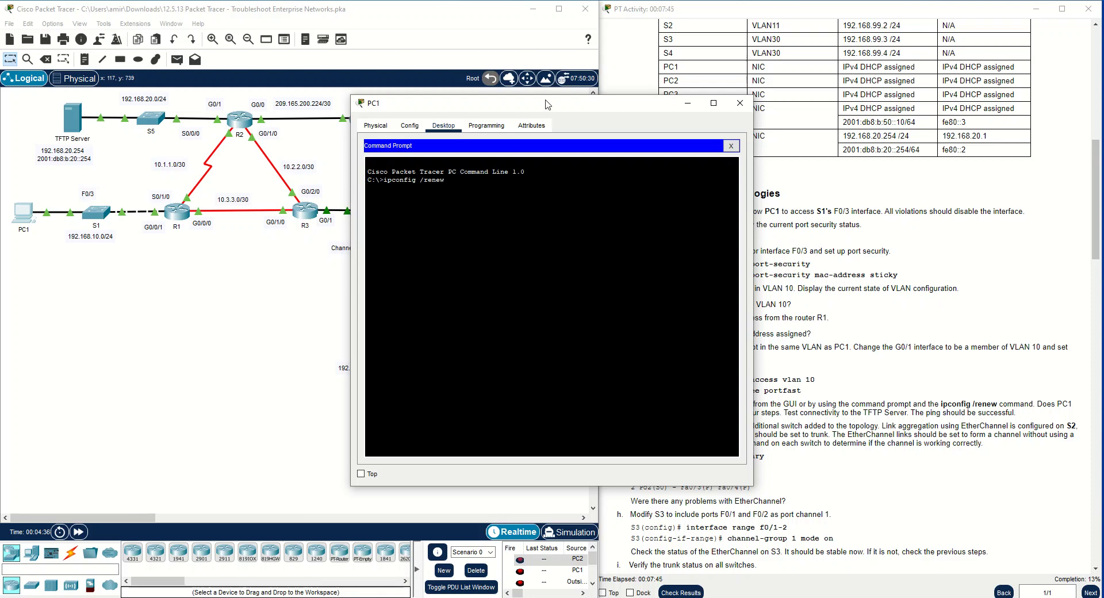
pyautogui.moveTo(550, 111); pyautogui.dragTo(365, 167)
pyautogui.write('ew')
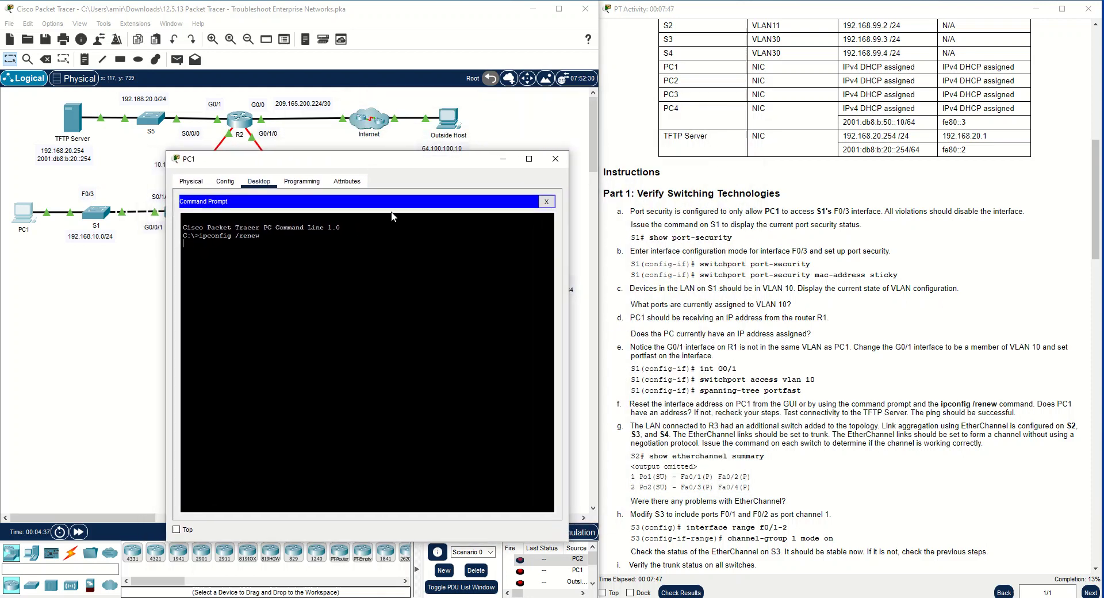
pyautogui.press('Return')
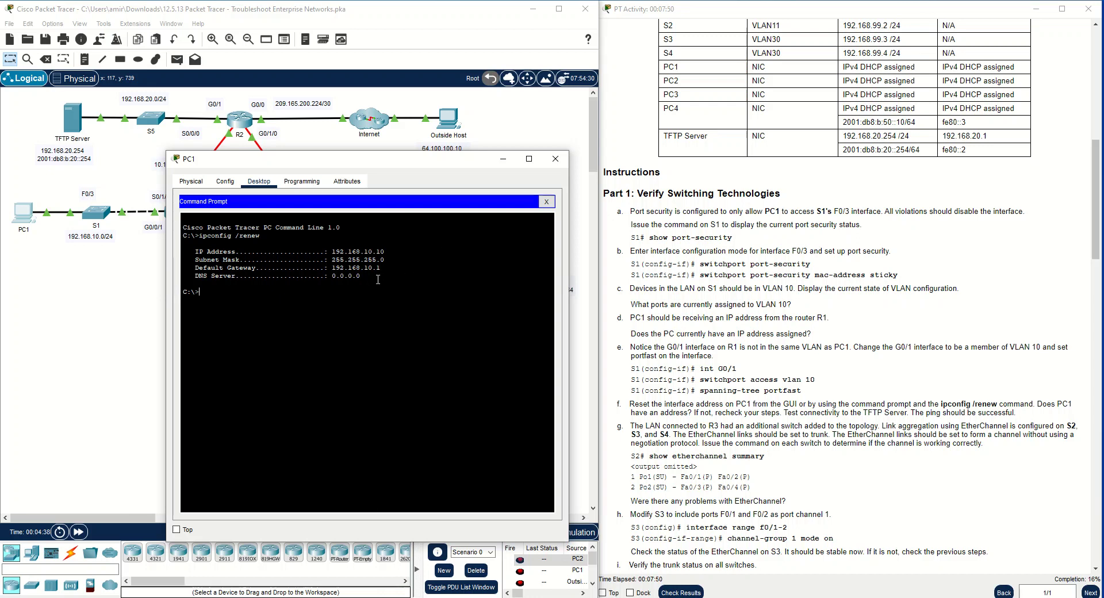
# Check the renewed IPv4 address in the command output and in PC1's IP configuration, and close the PC1 window
pyautogui.moveTo(386, 268); pyautogui.dragTo(212, 276)
pyautogui.moveTo(385, 251); pyautogui.dragTo(183, 251)
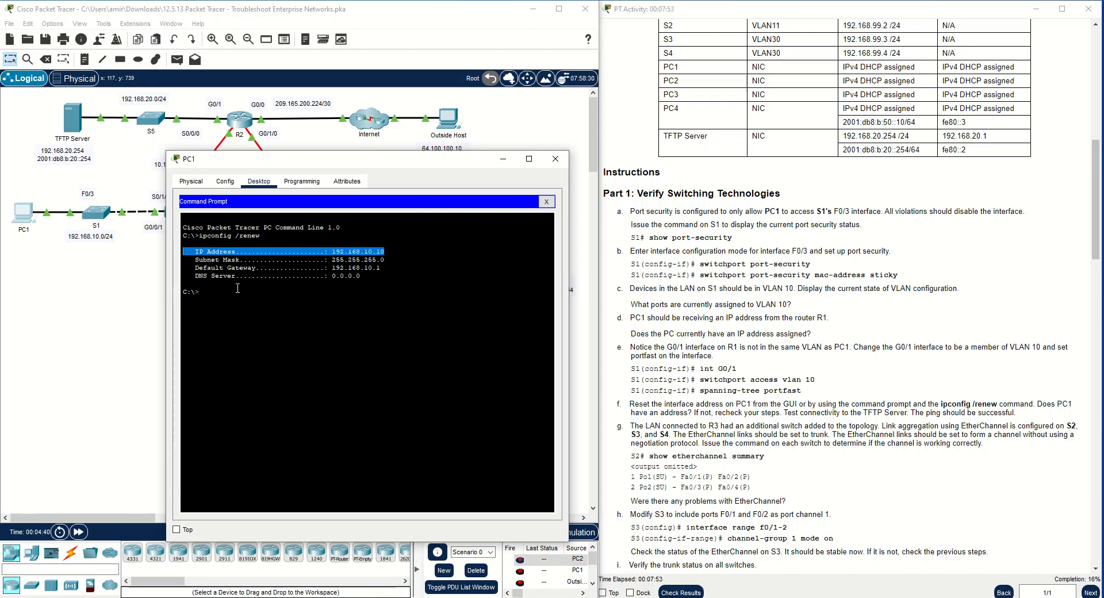
pyautogui.click(273, 297)
pyautogui.click(546, 201)
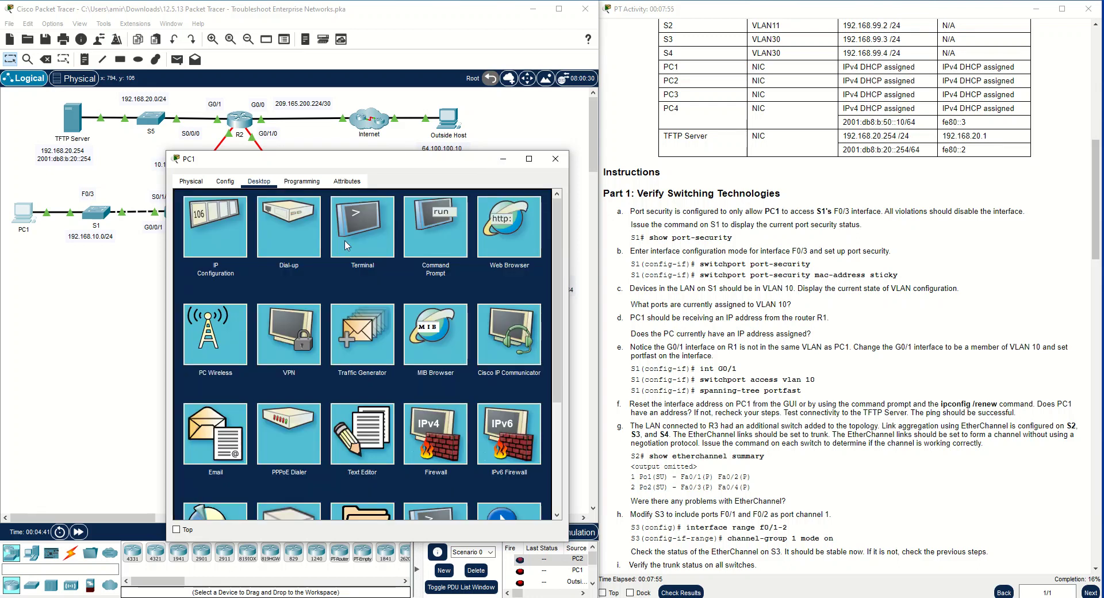
pyautogui.click(238, 248)
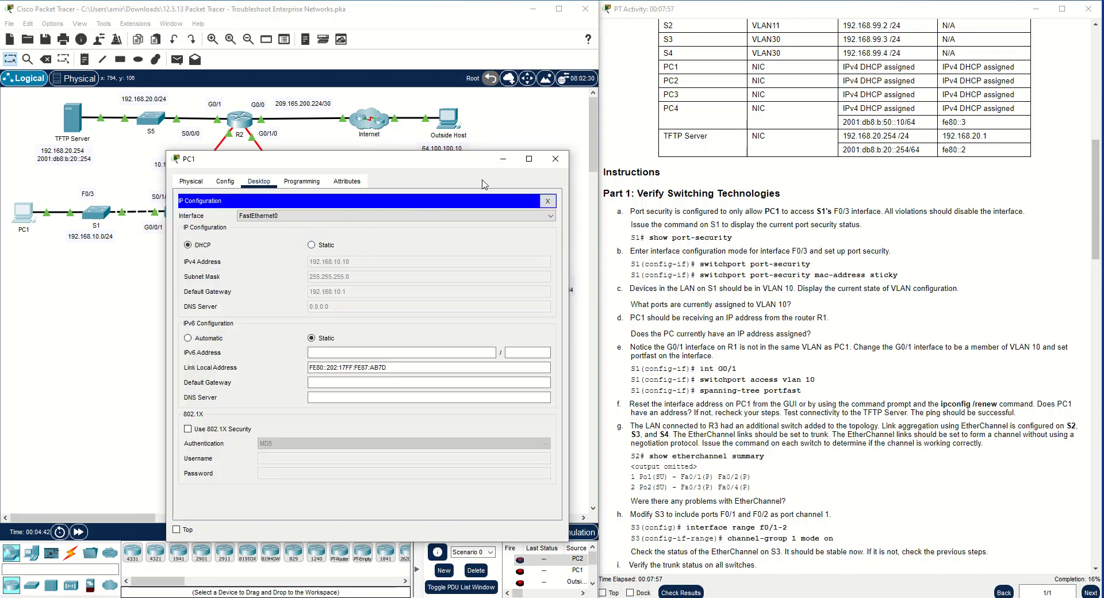
pyautogui.click(546, 201)
pyautogui.click(555, 158)
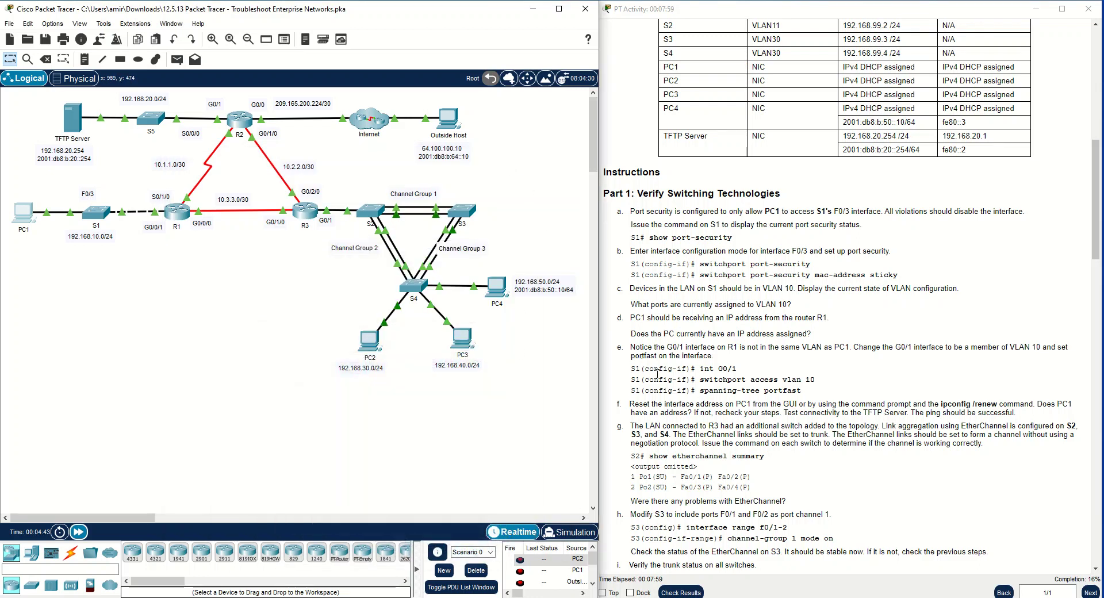
# Ping the TFTP Server at 192.168.20.254 from PC1's command prompt, as instruction f requires
pyautogui.scroll(-1, 830, 320)
pyautogui.scroll(-1, 831, 319)
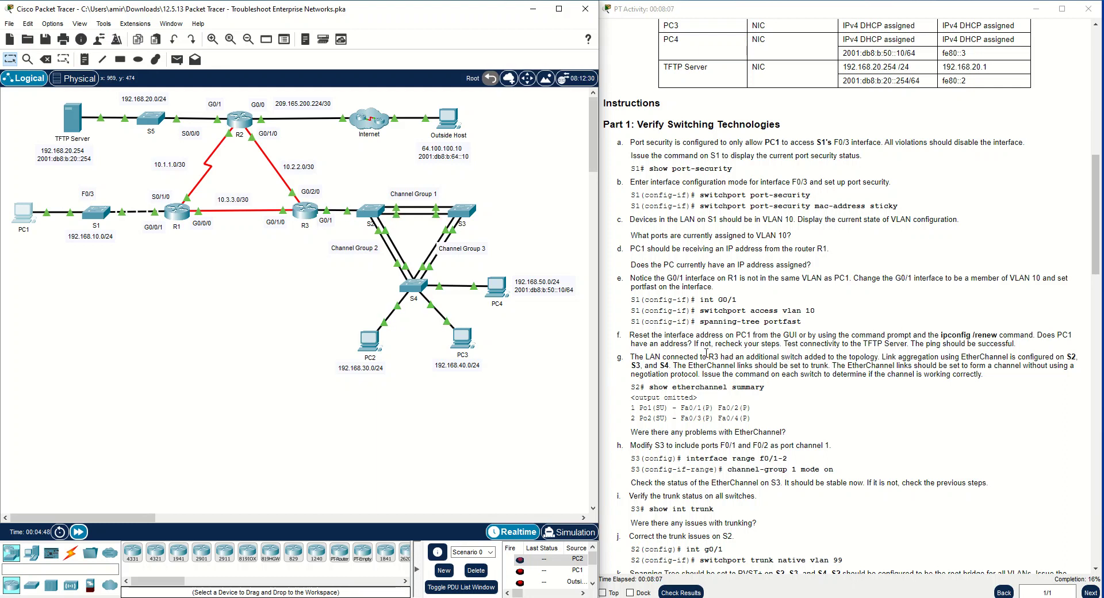
pyautogui.moveTo(784, 344); pyautogui.dragTo(895, 348)
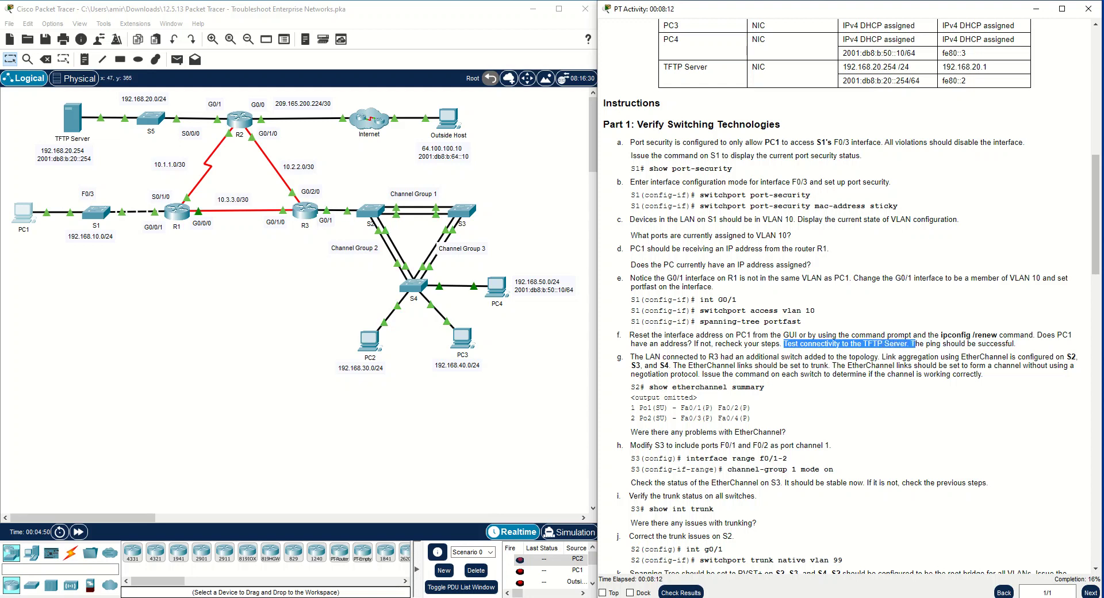
pyautogui.click(26, 208)
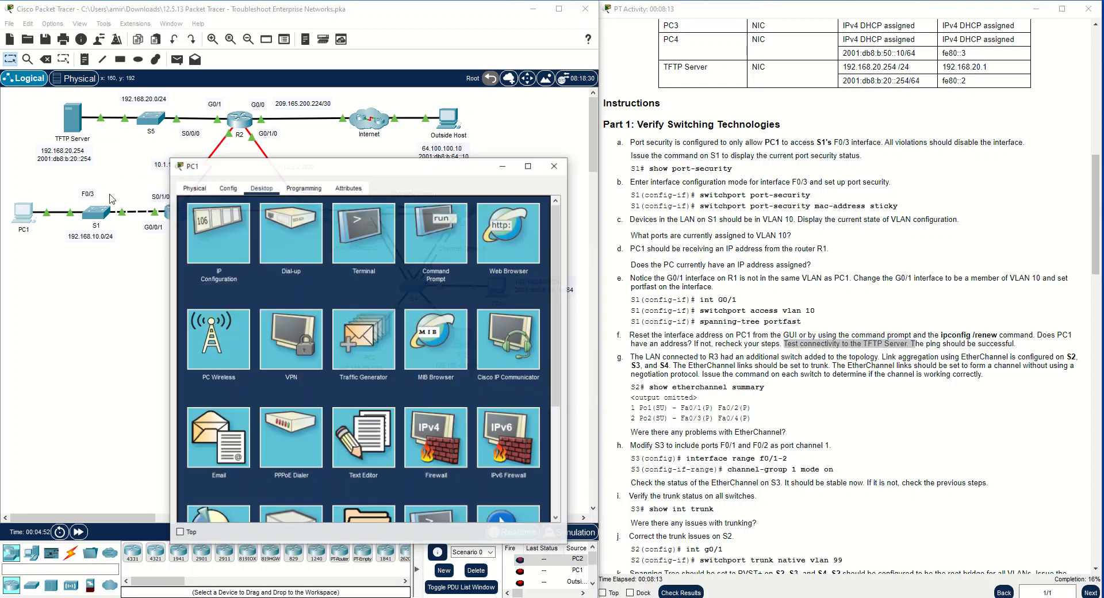
pyautogui.click(436, 236)
pyautogui.write('ping 192.168.20.254')
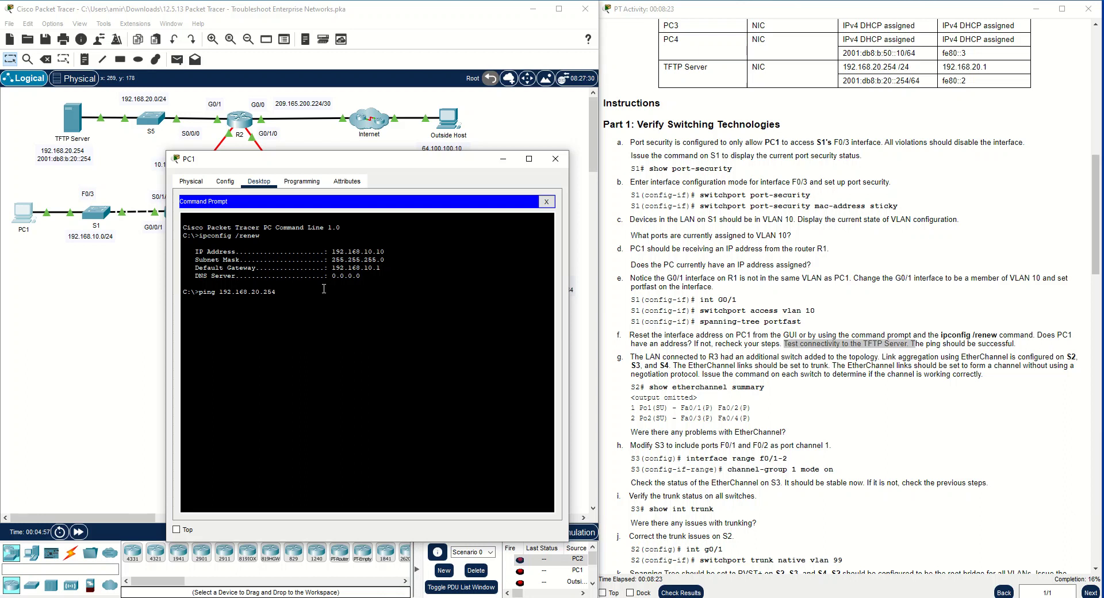
pyautogui.press('Return')
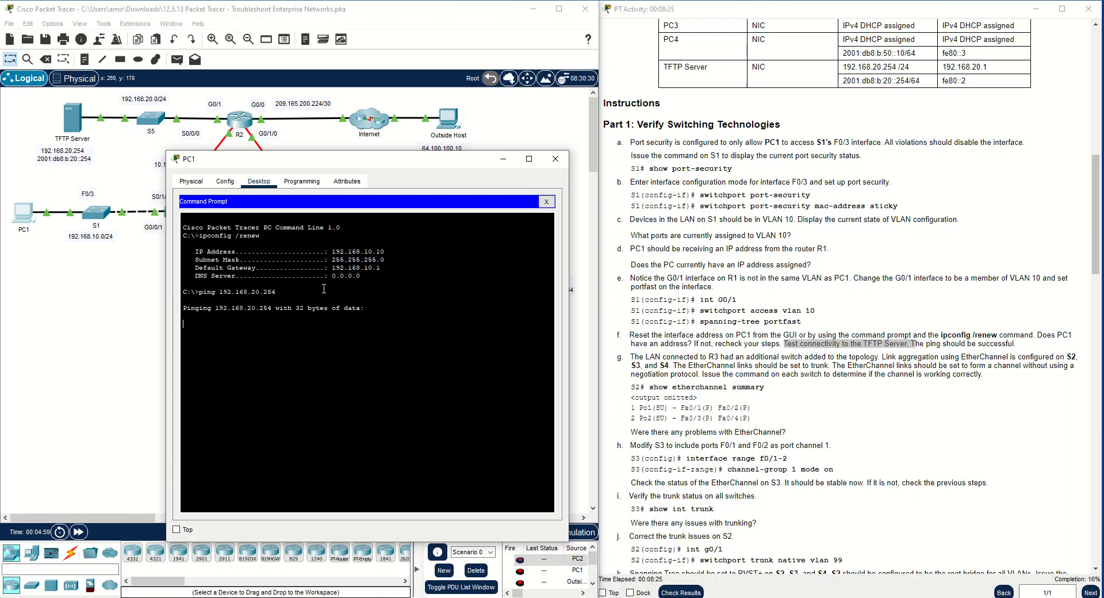
# Fast-forward the simulation time, check the ping replies on PC1, and close its window
pyautogui.click(79, 533)
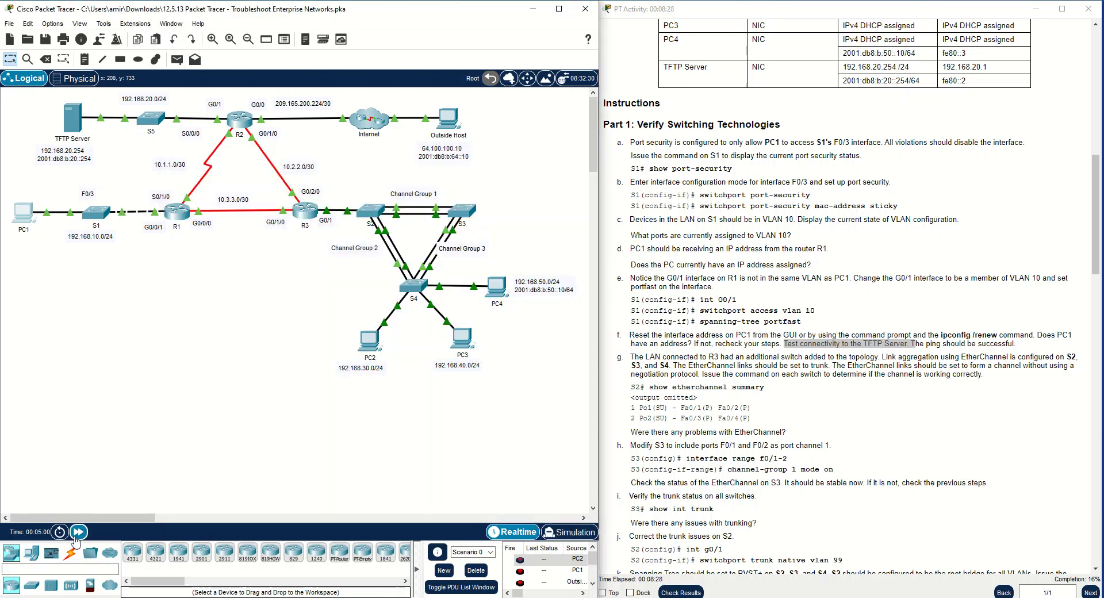
pyautogui.click(78, 533)
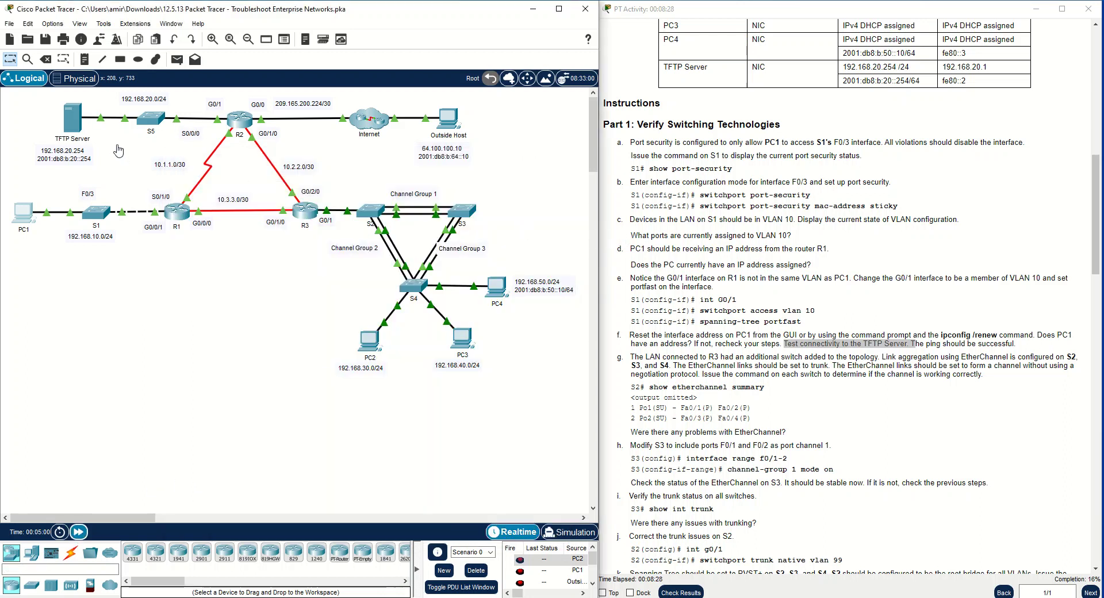
pyautogui.click(36, 213)
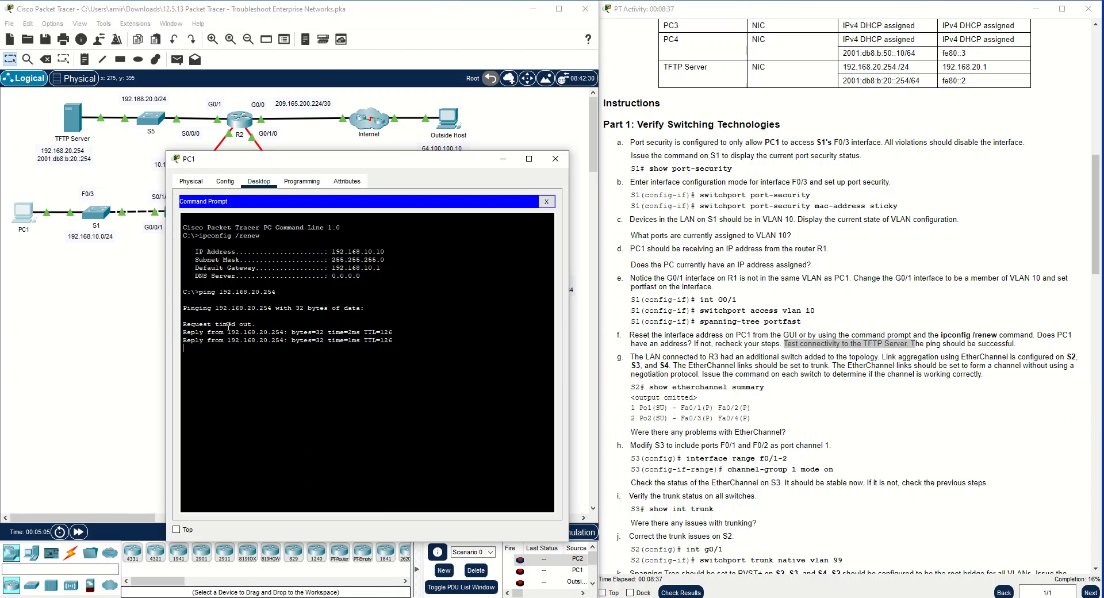
pyautogui.click(555, 158)
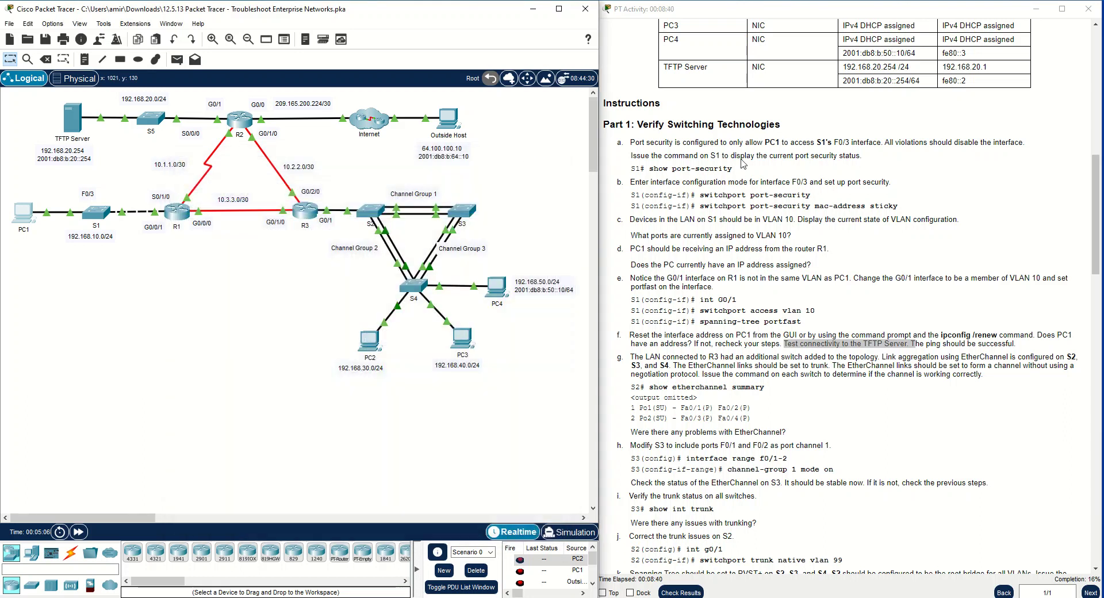
# Read the EtherChannel requirements in instruction g, and open S2's command line in privileged EXEC mode
pyautogui.click(671, 365)
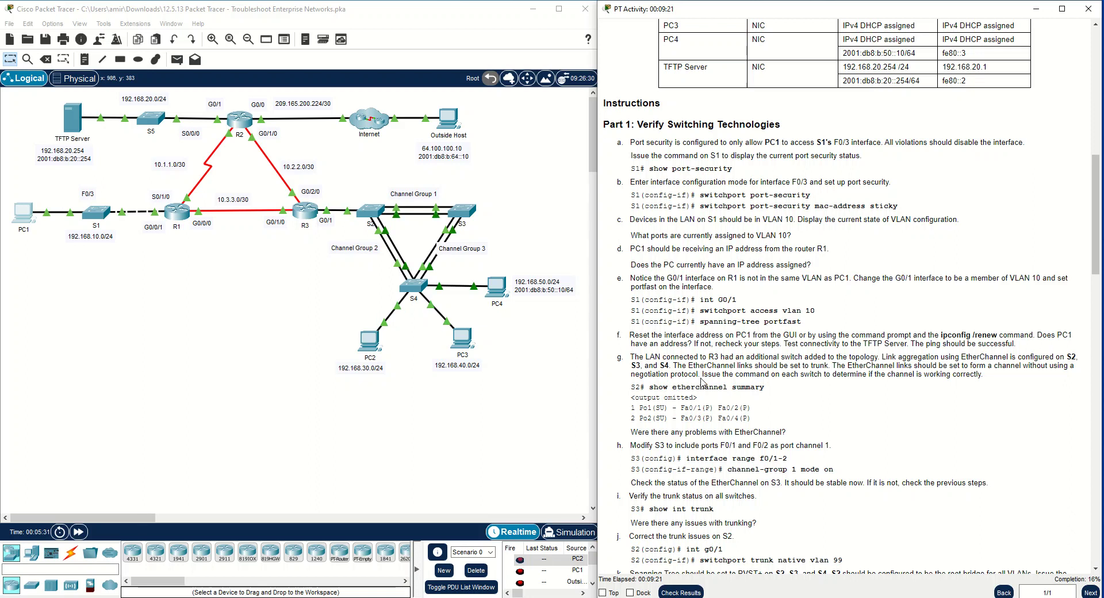
pyautogui.moveTo(698, 375); pyautogui.dragTo(984, 361)
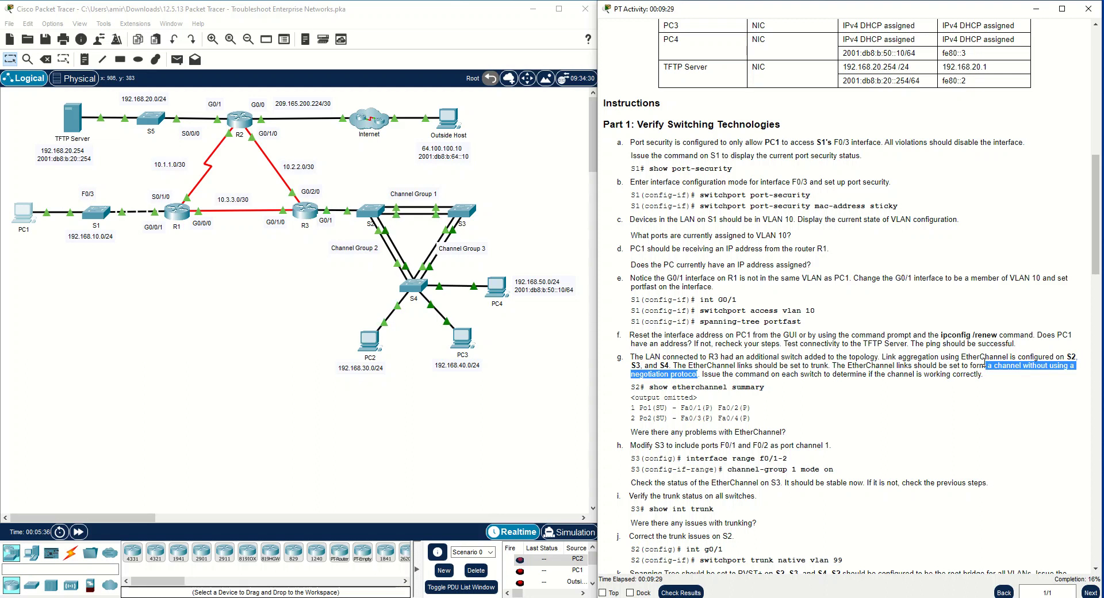
pyautogui.click(712, 384)
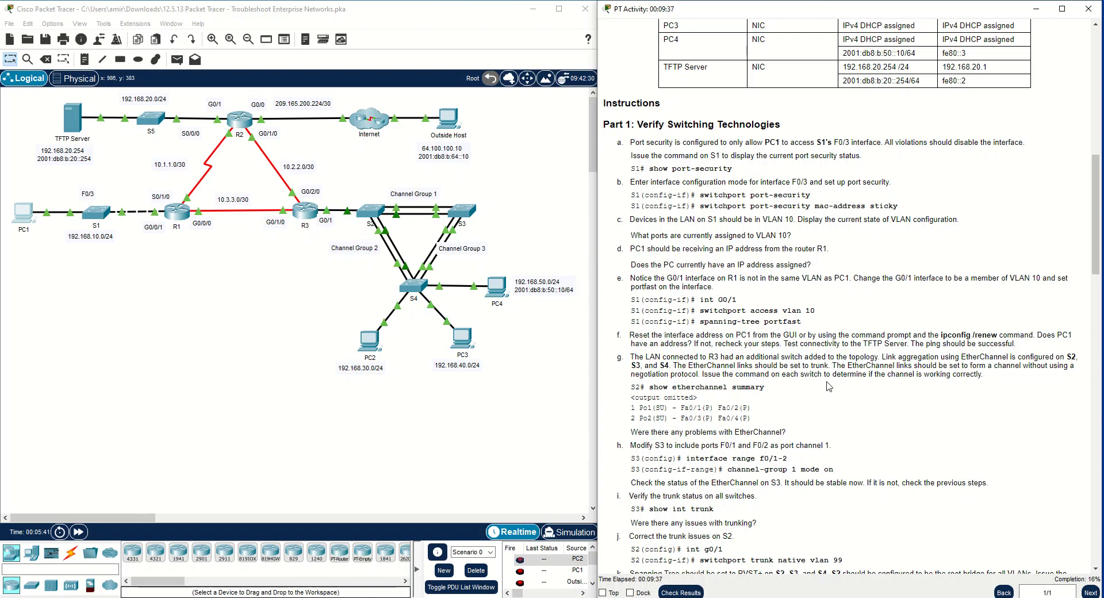
pyautogui.click(384, 213)
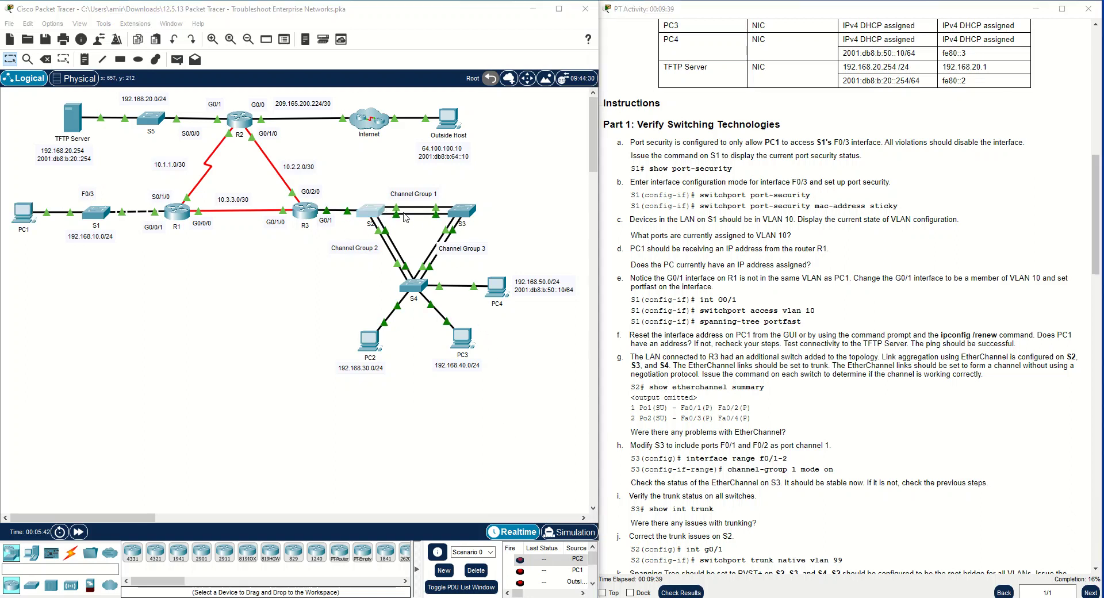
pyautogui.click(384, 213)
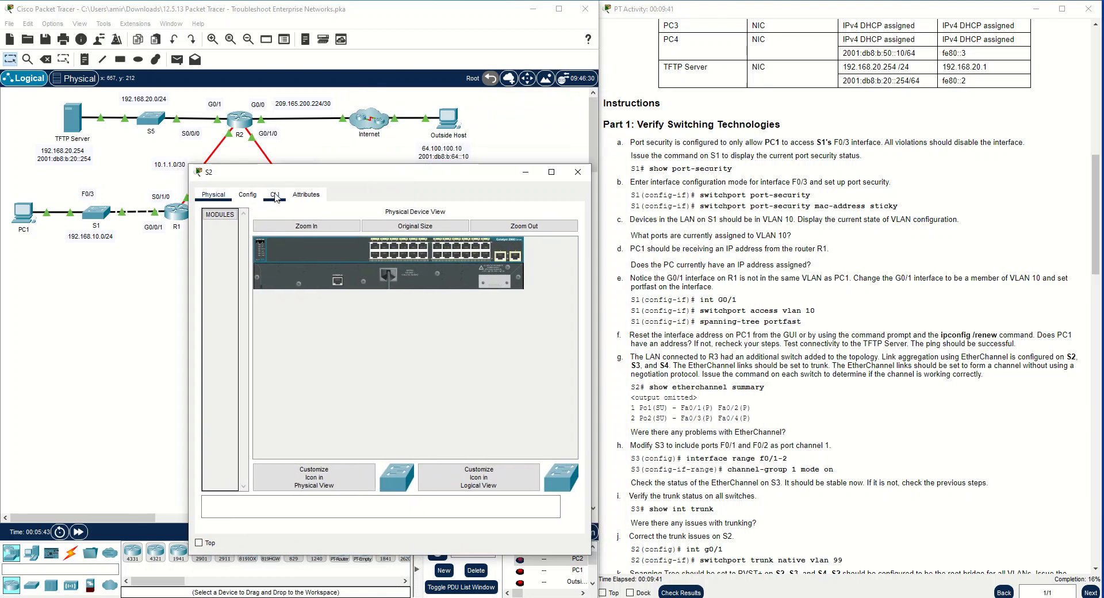
pyautogui.click(275, 195)
pyautogui.press('Return')
pyautogui.press('Return')
pyautogui.press('Return')
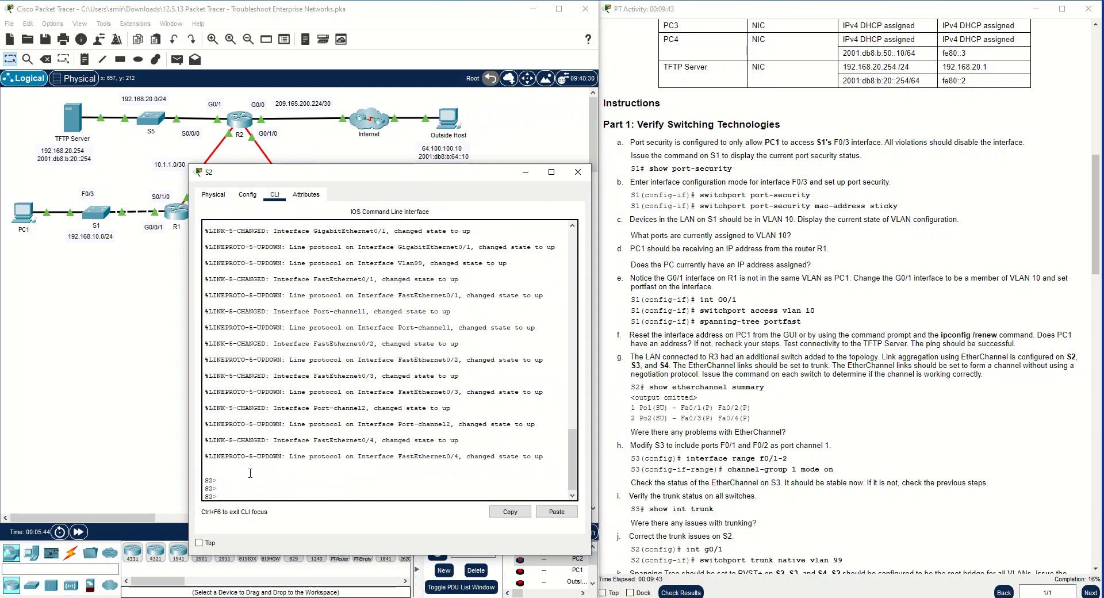
pyautogui.write('en')
pyautogui.press('Return')
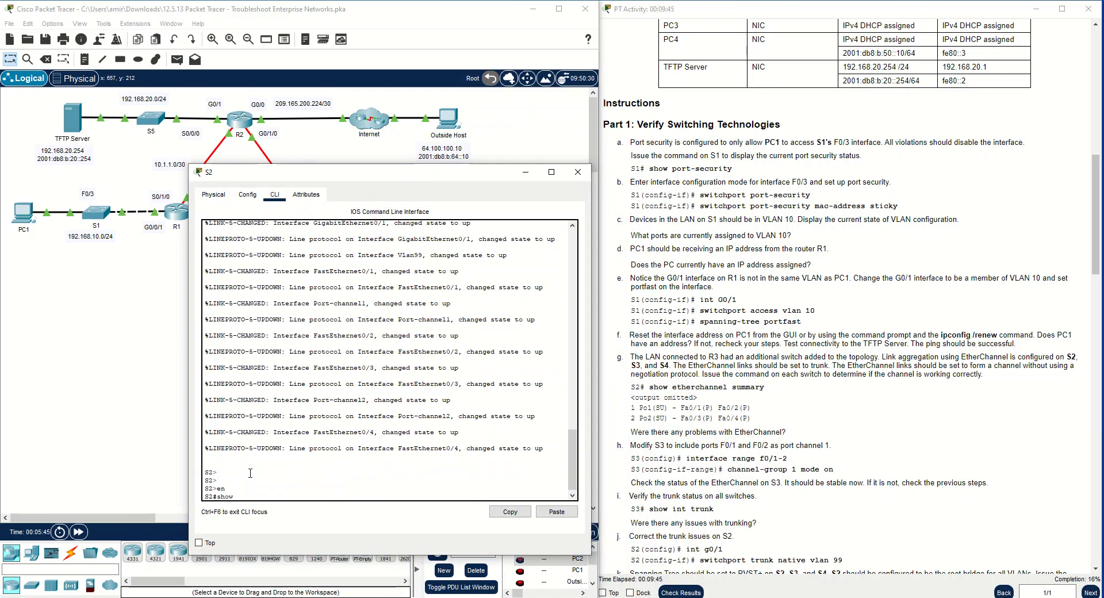
# Display S2's EtherChannel summary, examine the port-channel entries, and move the S2 window clear of the topology
pyautogui.write('show eth')
pyautogui.press('Tab')
pyautogui.write('su')
pyautogui.press('Return')
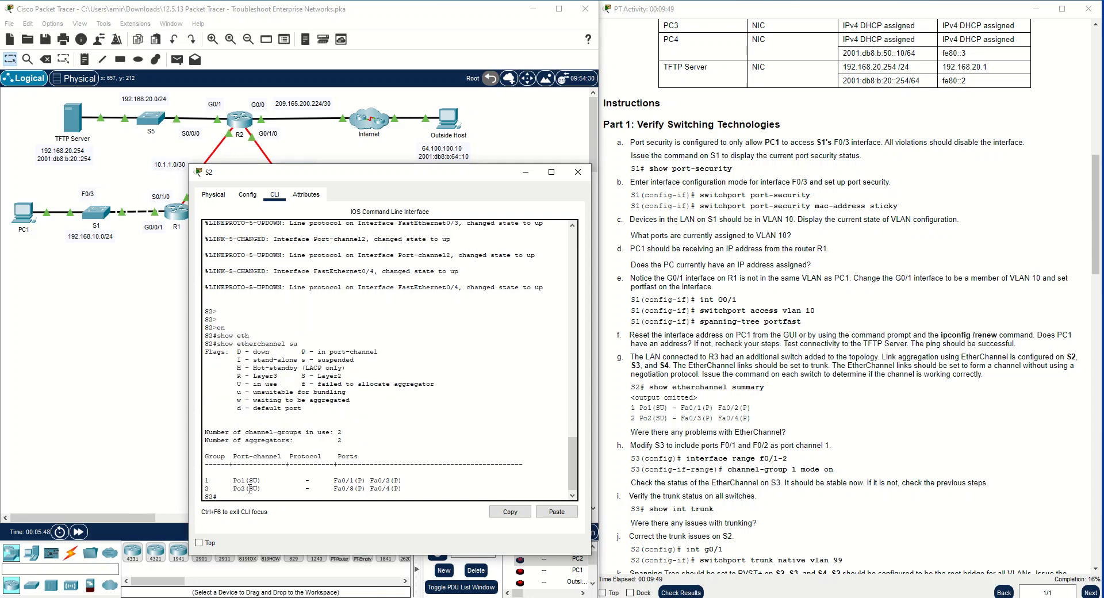
pyautogui.moveTo(262, 488); pyautogui.dragTo(203, 480)
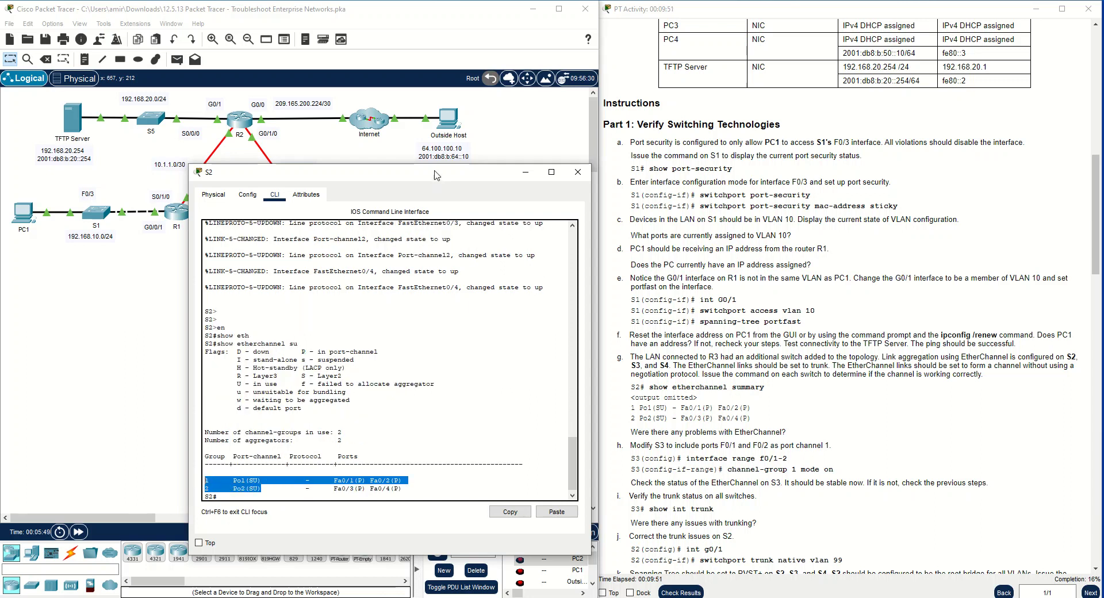
pyautogui.moveTo(419, 180); pyautogui.dragTo(741, 95)
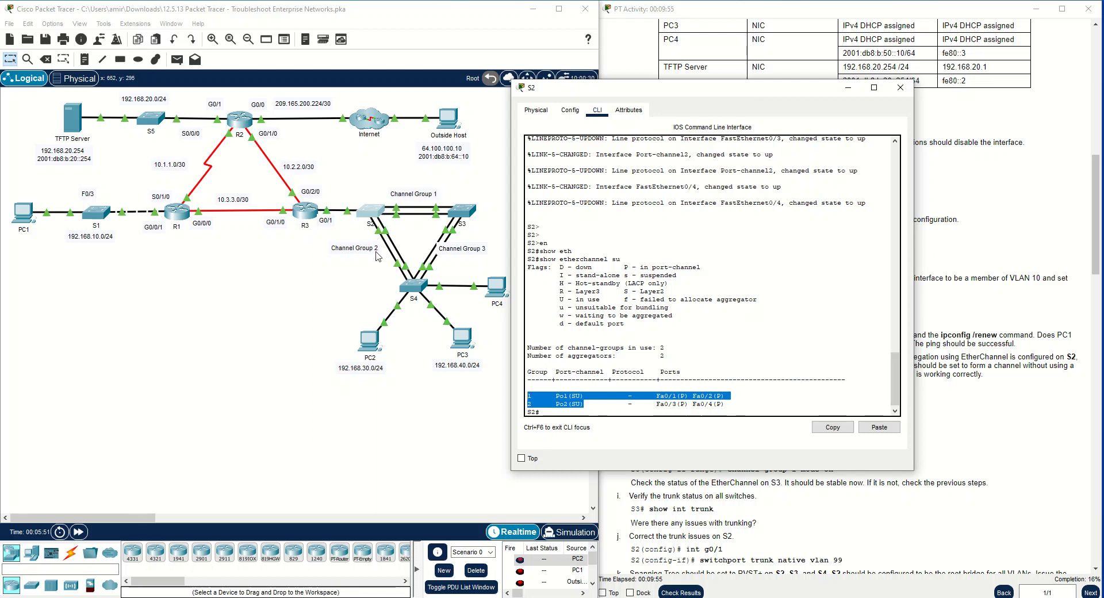
# Check the member ports in S2's EtherChannel summary, and temporarily show all port labels in the logical workspace to identify the links
pyautogui.moveTo(658, 396); pyautogui.dragTo(725, 397)
pyautogui.click(694, 404)
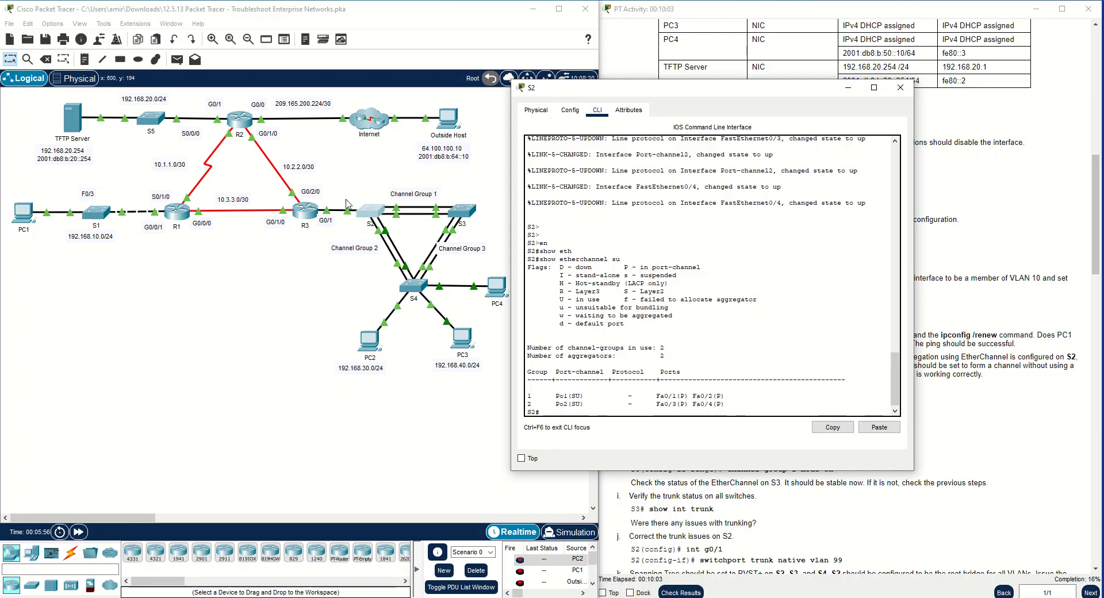
pyautogui.click(55, 24)
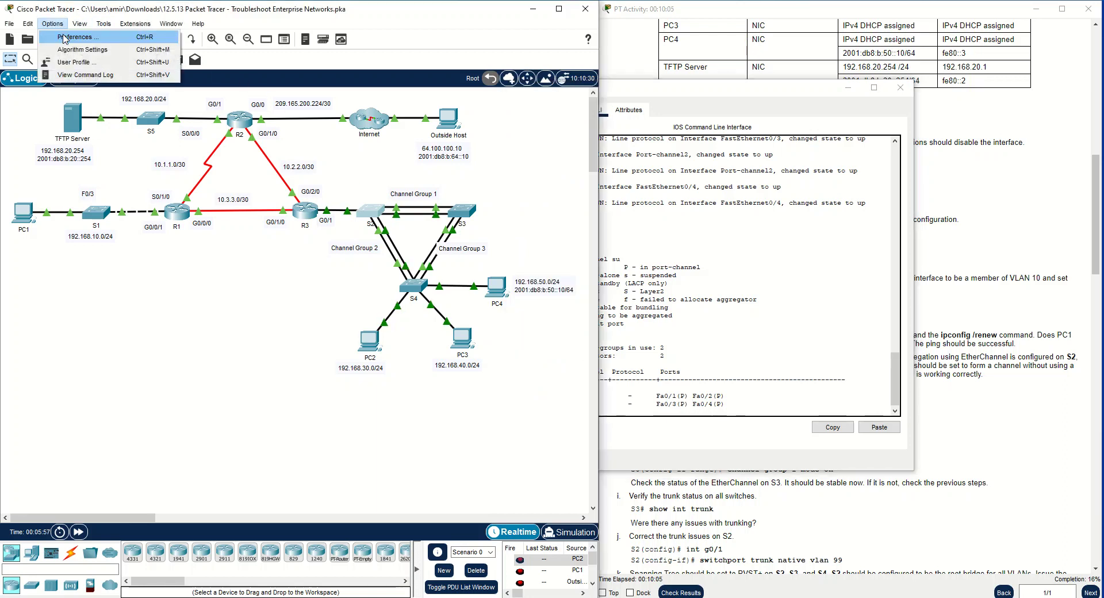
pyautogui.click(80, 37)
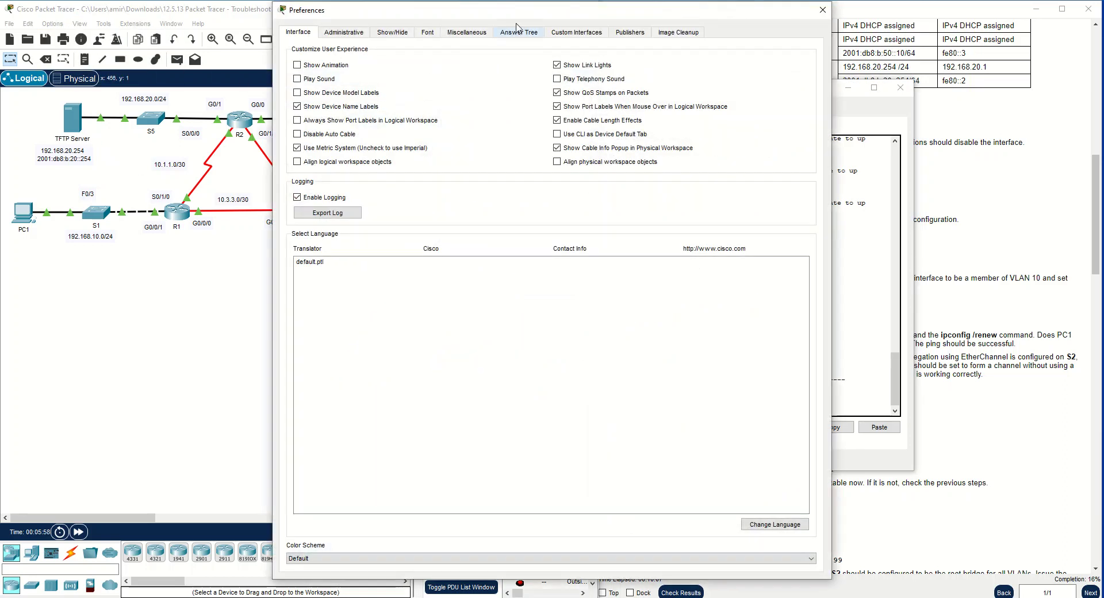
pyautogui.moveTo(550, 14); pyautogui.dragTo(828, 37)
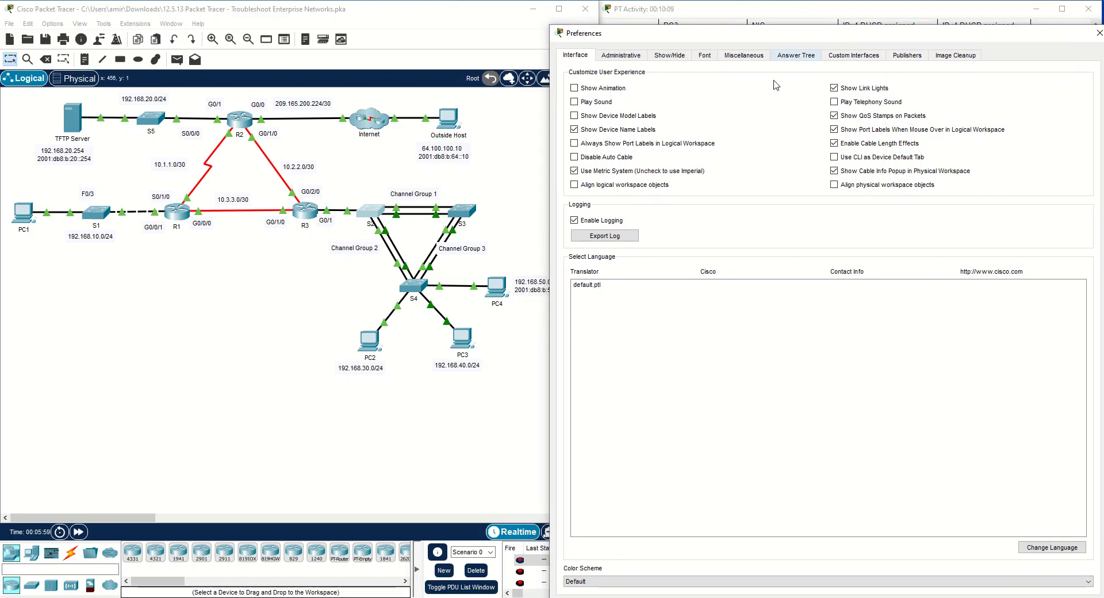
pyautogui.click(574, 143)
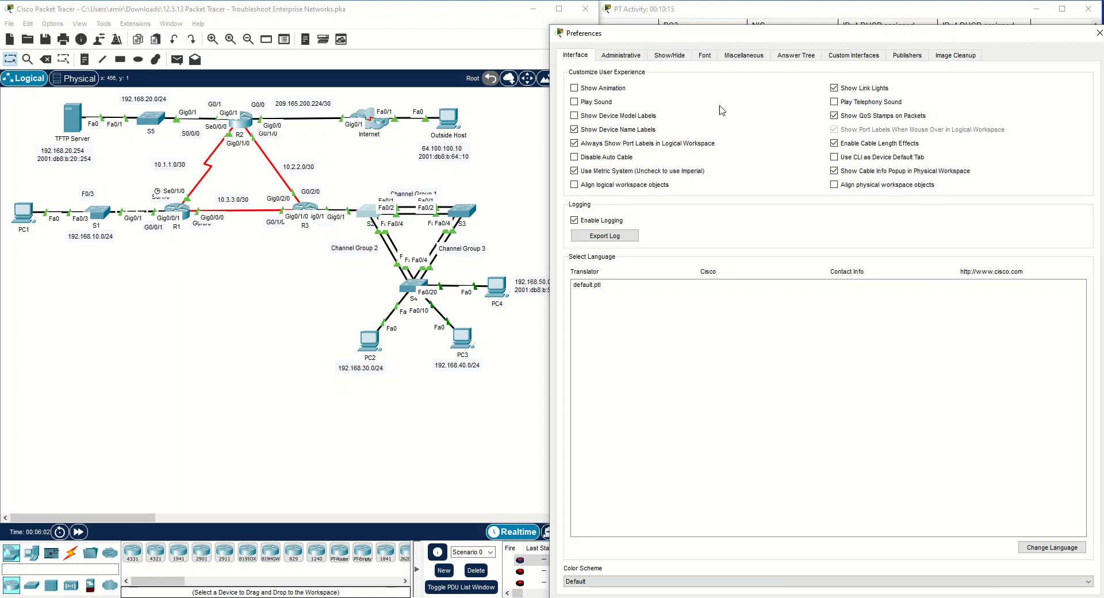
pyautogui.click(574, 144)
pyautogui.moveTo(749, 37); pyautogui.dragTo(372, 98)
pyautogui.click(723, 95)
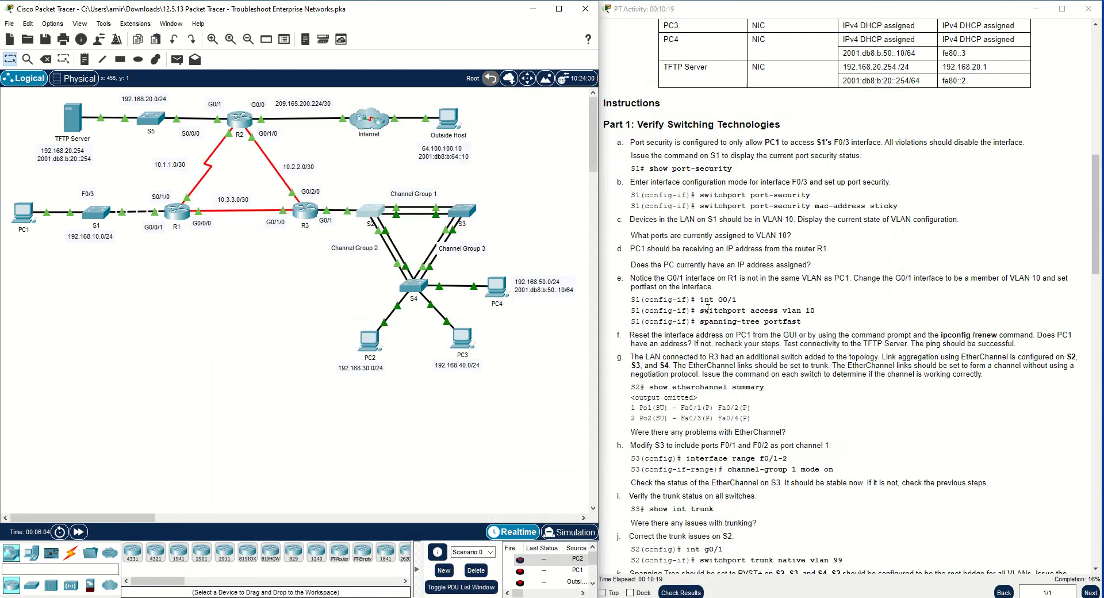
# Reopen S2's EtherChannel summary, look up the port-channels' status flags in the legend, and close the S2 window
pyautogui.click(373, 211)
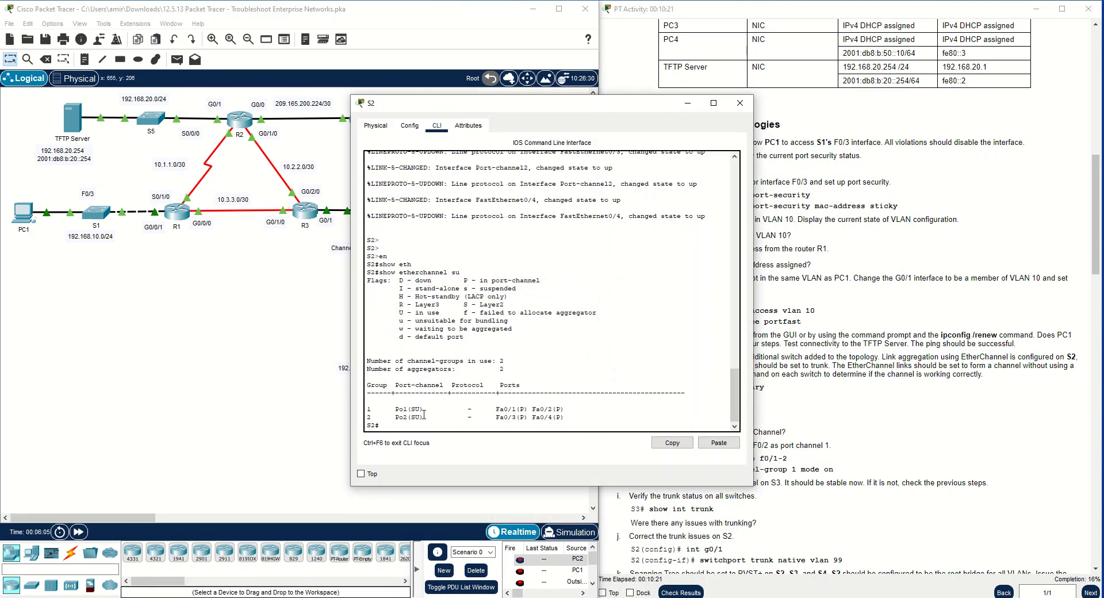
pyautogui.moveTo(412, 417); pyautogui.dragTo(417, 414)
pyautogui.click(483, 304)
pyautogui.moveTo(481, 304); pyautogui.dragTo(507, 302)
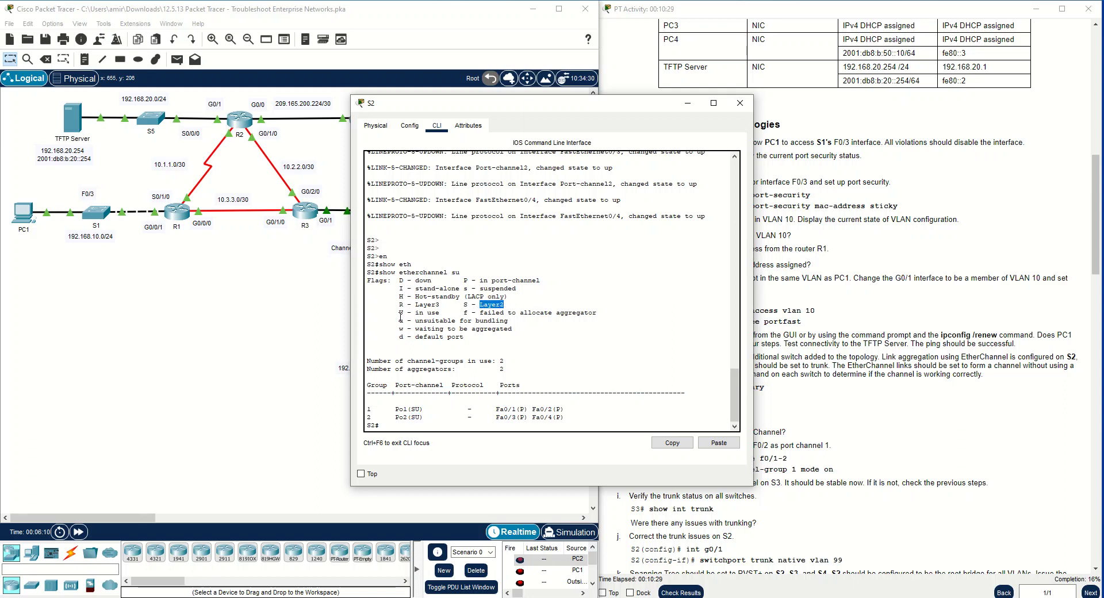
pyautogui.moveTo(416, 312); pyautogui.dragTo(366, 313)
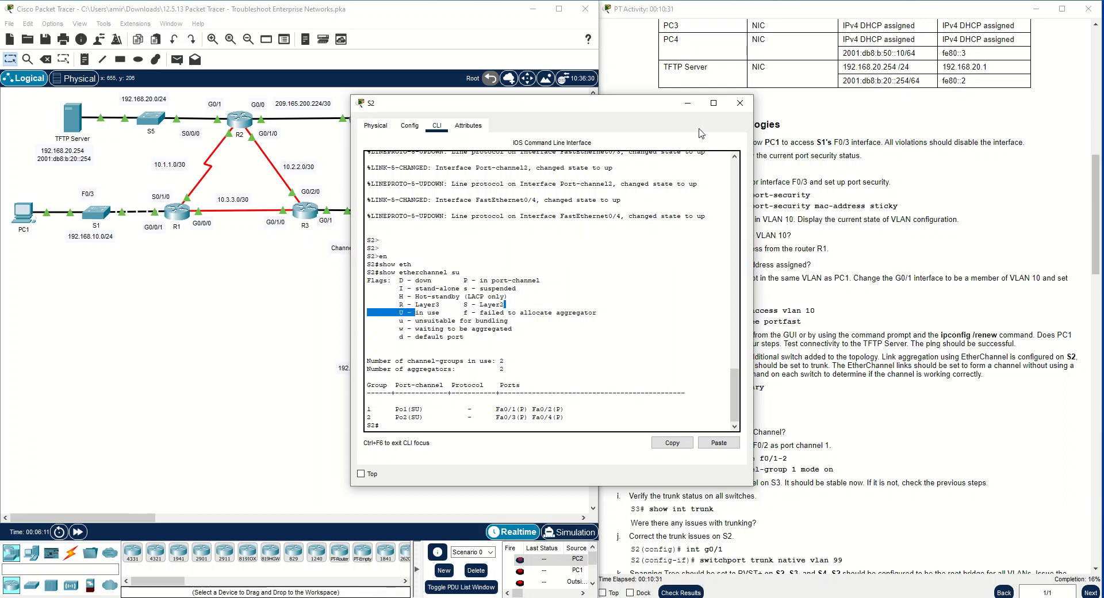
pyautogui.click(740, 102)
# Open S3's command line, move its window clear of the instructions, and enter privileged EXEC mode
pyautogui.click(452, 236)
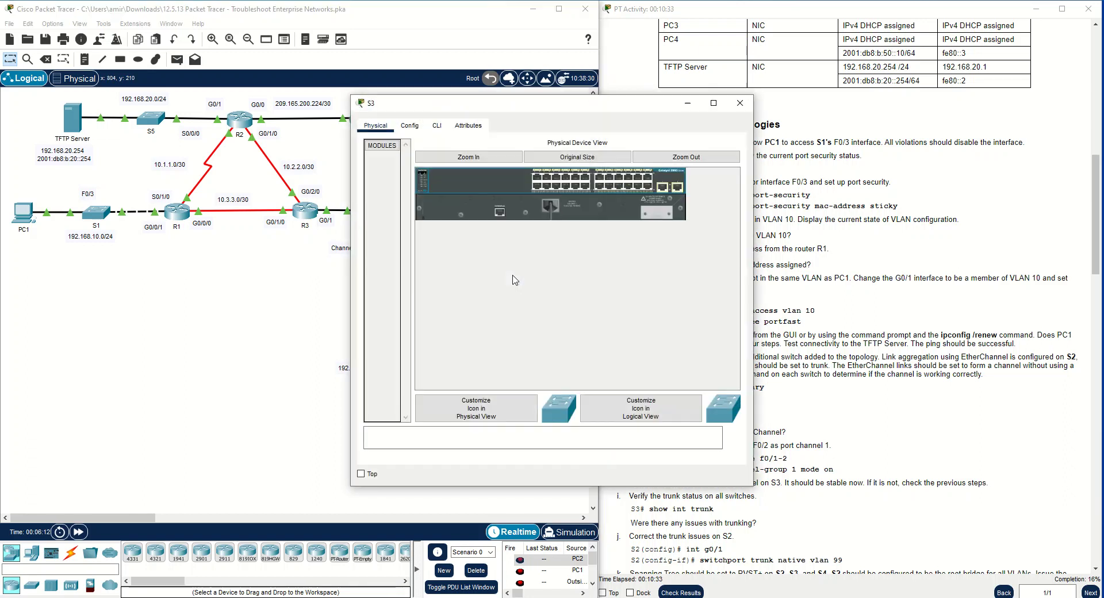
pyautogui.click(437, 125)
pyautogui.moveTo(530, 107); pyautogui.dragTo(382, 168)
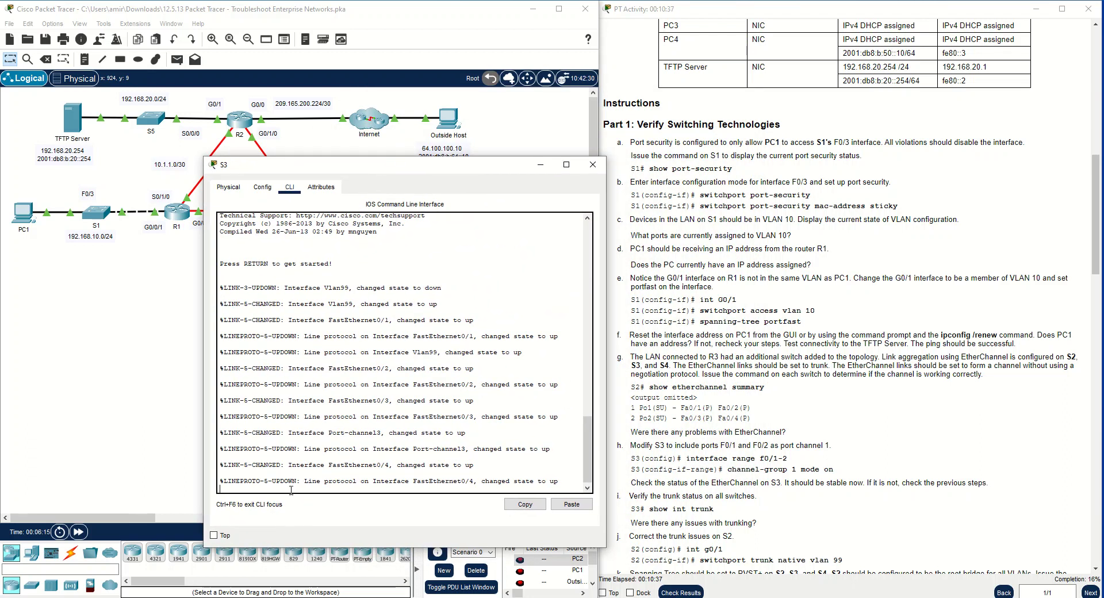
pyautogui.press('Return')
pyautogui.press('Return')
pyautogui.write('en')
pyautogui.press('Return')
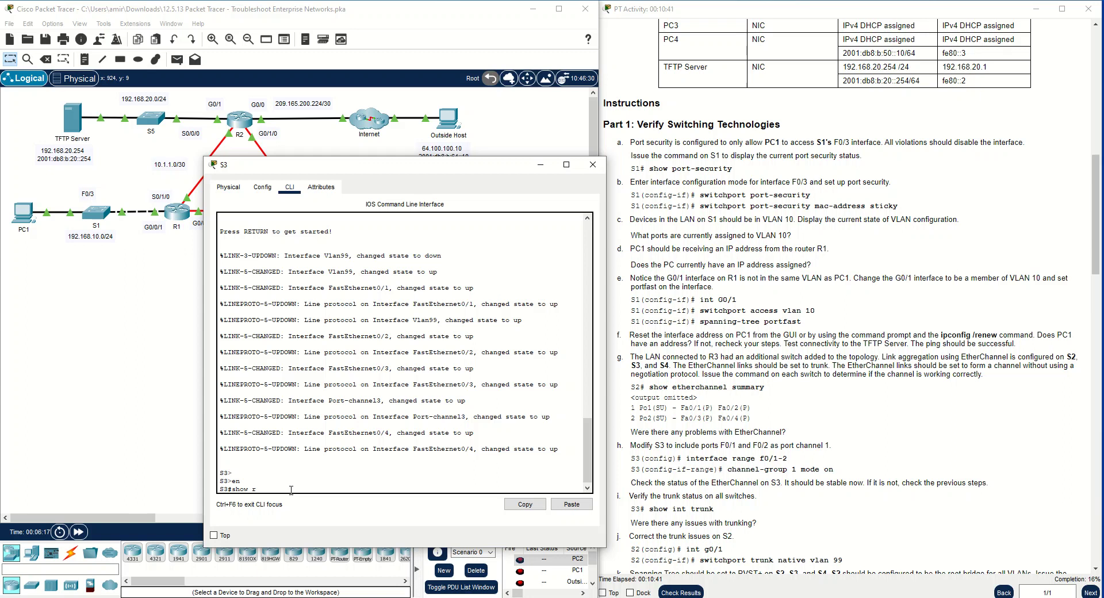
# Display S3's EtherChannel summary and check the member ports and status flag of port-channel 1 against the legend
pyautogui.write('show eth s')
pyautogui.press('Return')
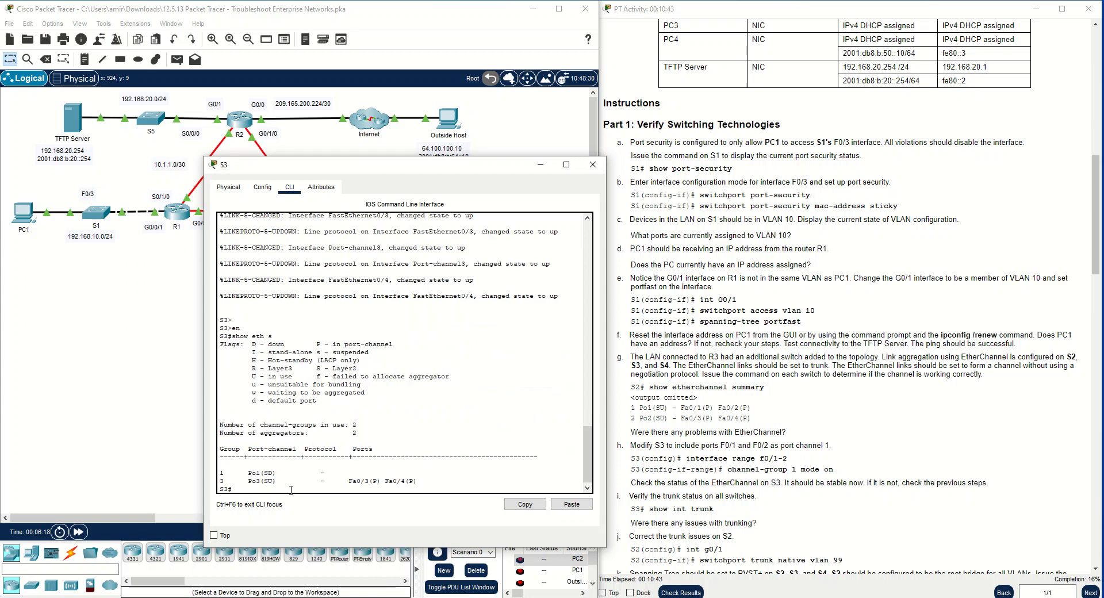
pyautogui.moveTo(422, 481); pyautogui.dragTo(392, 465)
pyautogui.click(265, 480)
pyautogui.click(221, 473)
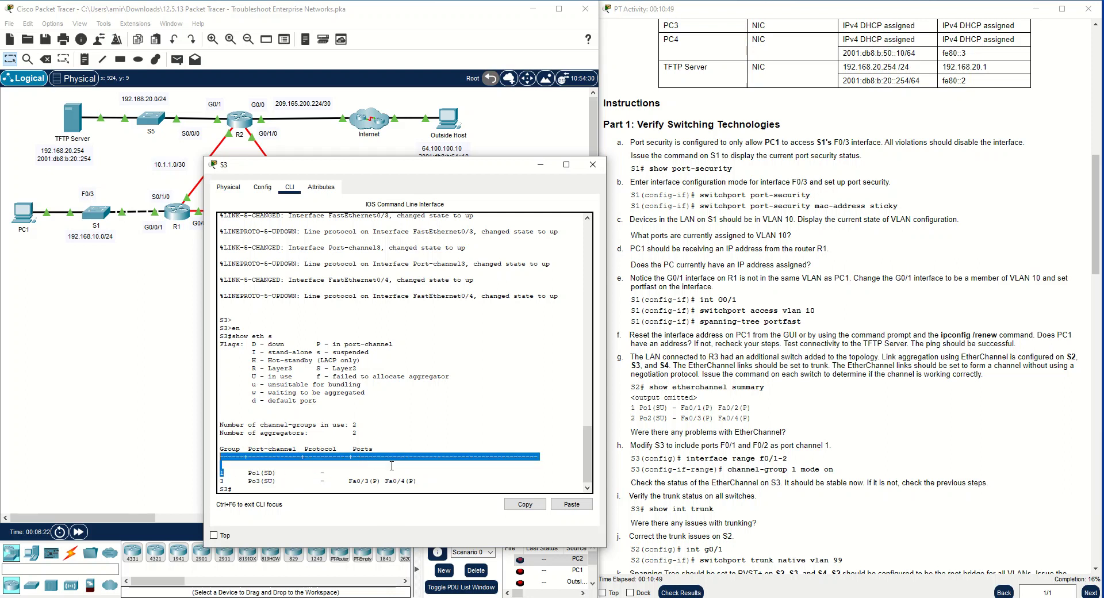
pyautogui.click(388, 473)
pyautogui.moveTo(270, 473); pyautogui.dragTo(274, 473)
pyautogui.moveTo(275, 339); pyautogui.dragTo(267, 345)
pyautogui.click(285, 344)
pyautogui.doubleClick(277, 344)
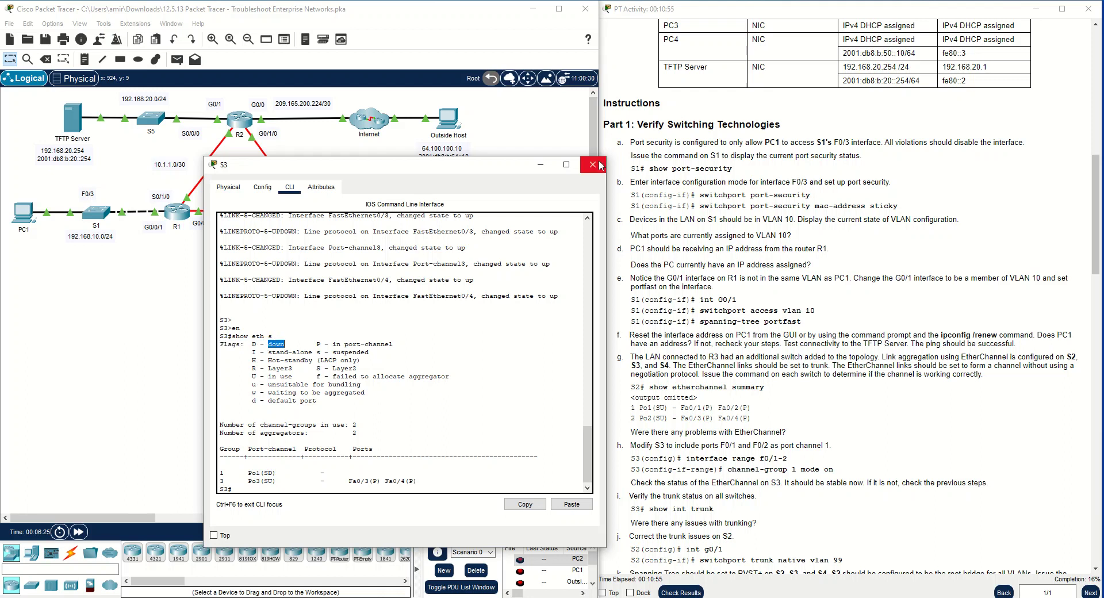
# Enter global configuration mode on S3 and select the interface range f0/1-2
pyautogui.write('conf t')
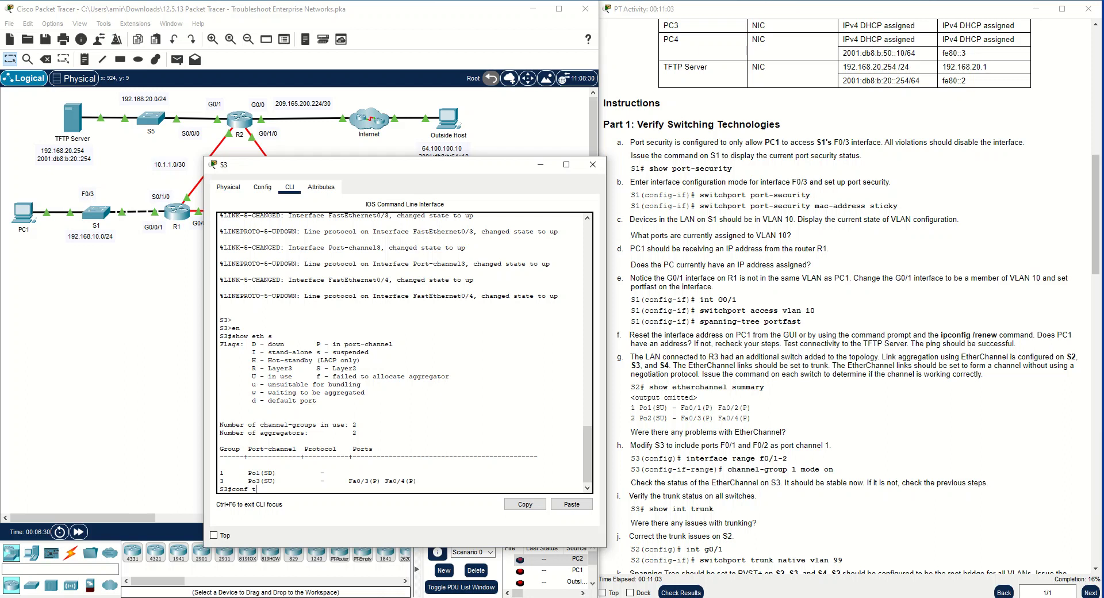
pyautogui.press('Return')
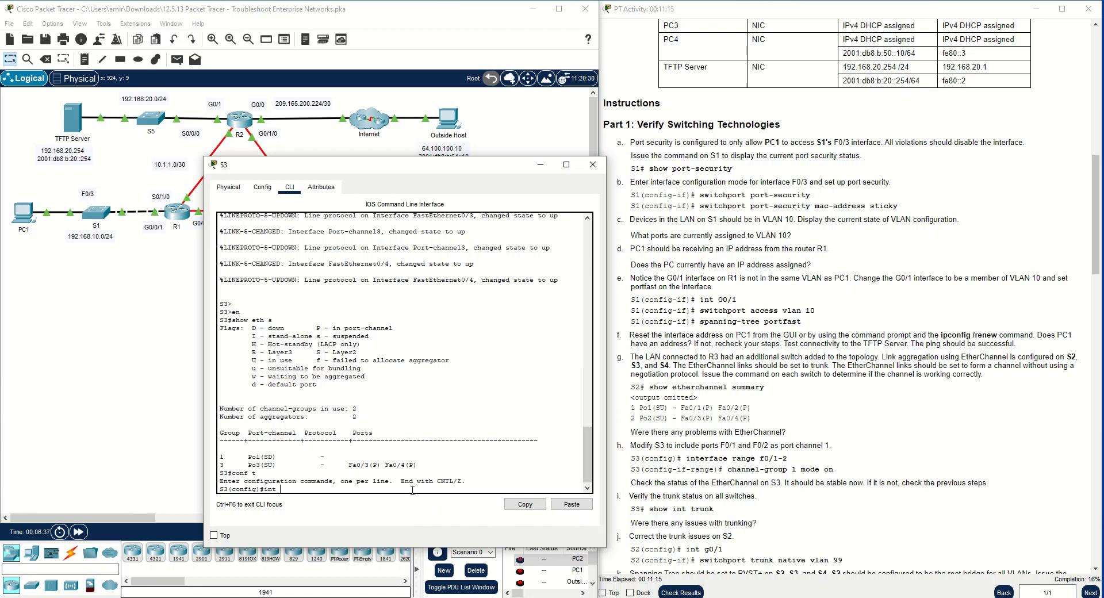
pyautogui.press('BackSpace')
pyautogui.press('BackSpace')
pyautogui.write('ra')
pyautogui.press('Tab')
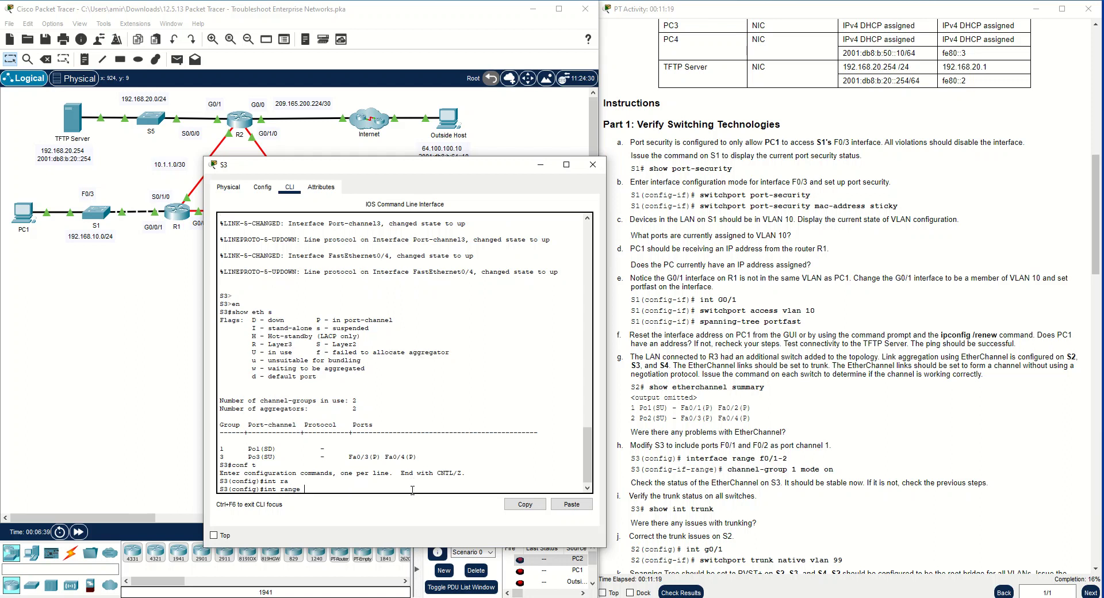
pyautogui.write('f0/1-2')
pyautogui.press('Return')
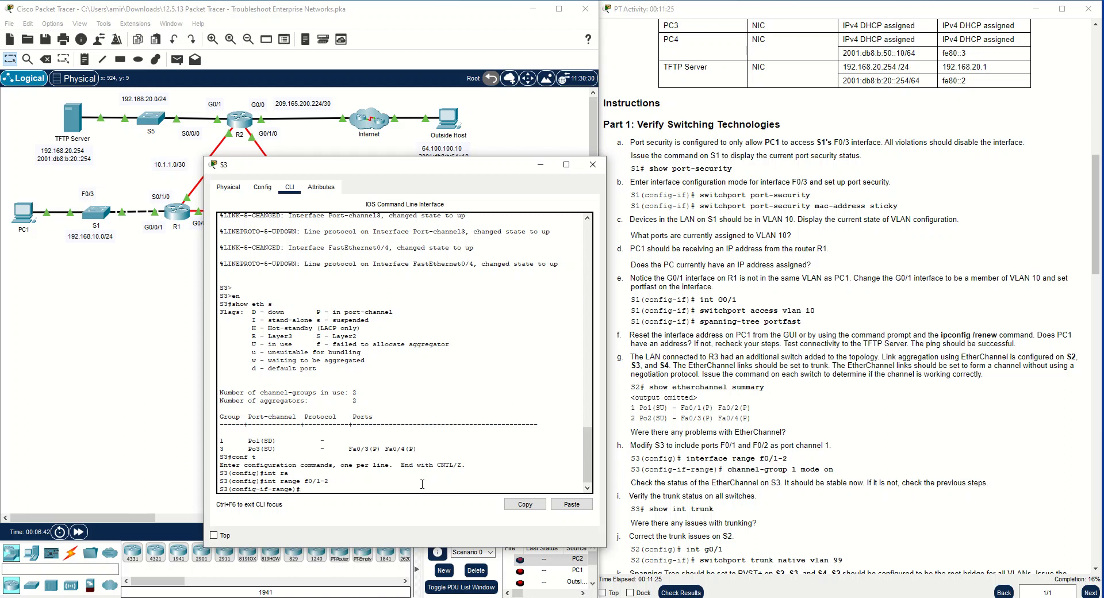
# List the mode options of the channel-group 1 command for S3's selected interface range
pyautogui.write('cha')
pyautogui.press('Return')
pyautogui.write('channe')
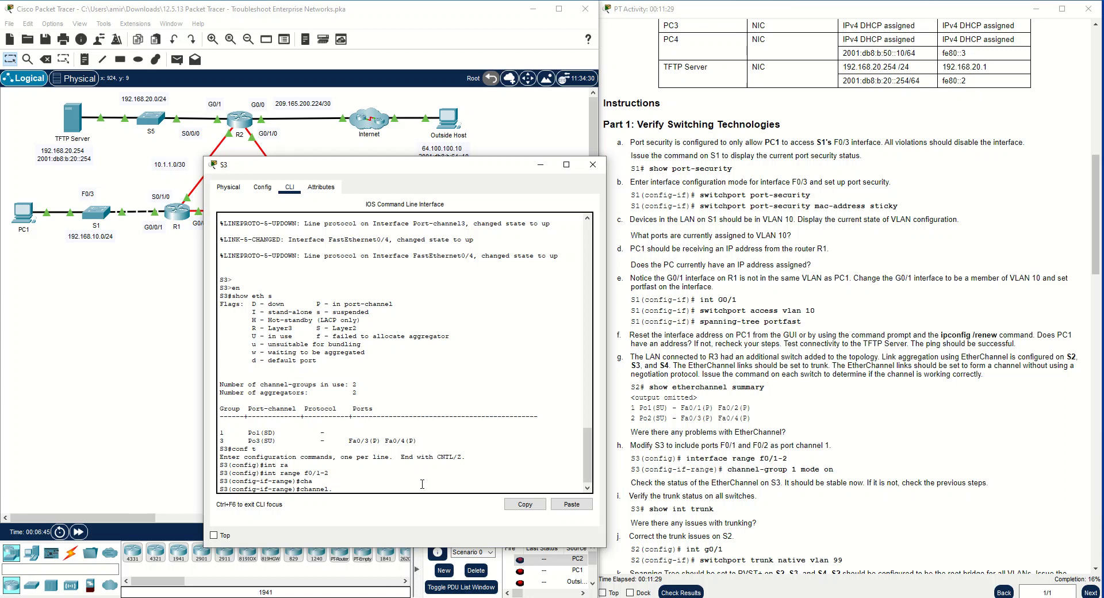
pyautogui.write('l-g')
pyautogui.press('Tab')
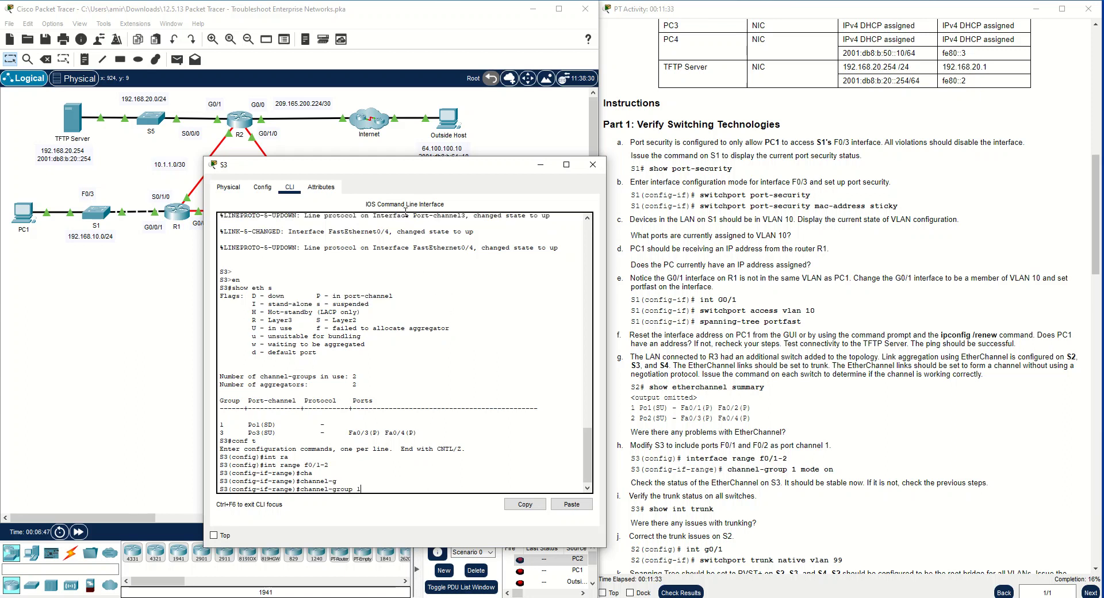
pyautogui.moveTo(412, 171); pyautogui.dragTo(372, 191)
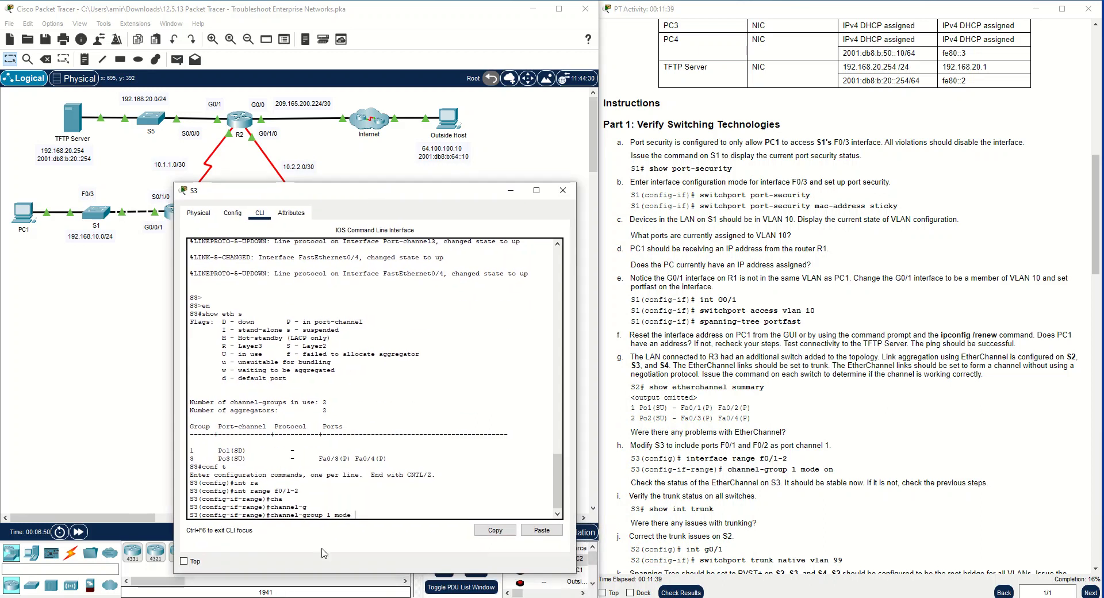
pyautogui.write('?')
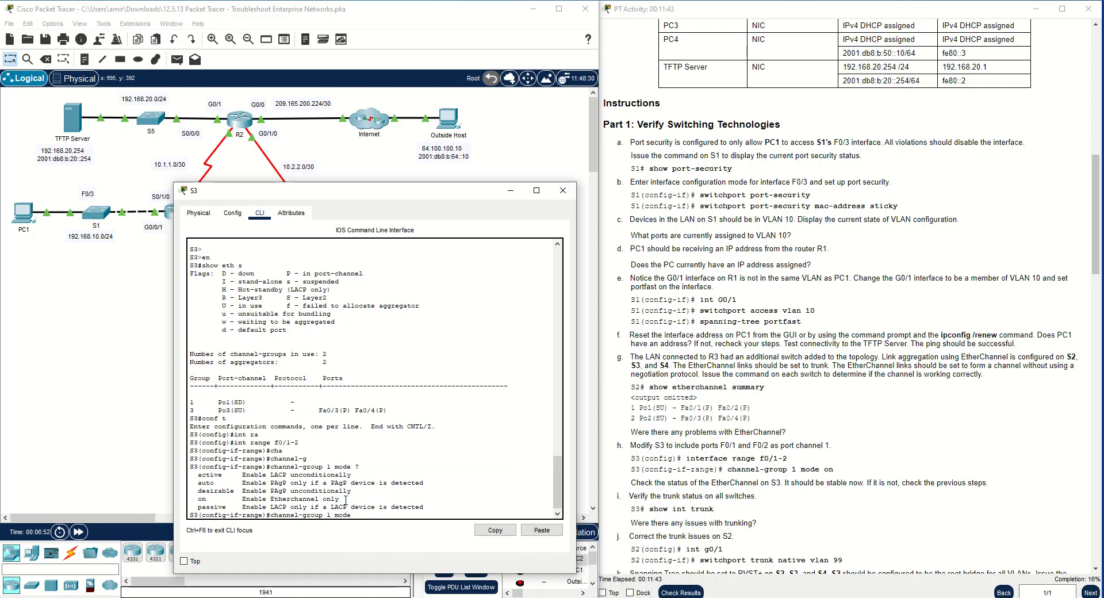
# Compare the LACP, PAgP and EtherChannel-only modes, assign the selected S3 ports to channel-group 1 mode on, and close the S3 window
pyautogui.moveTo(340, 498); pyautogui.dragTo(246, 500)
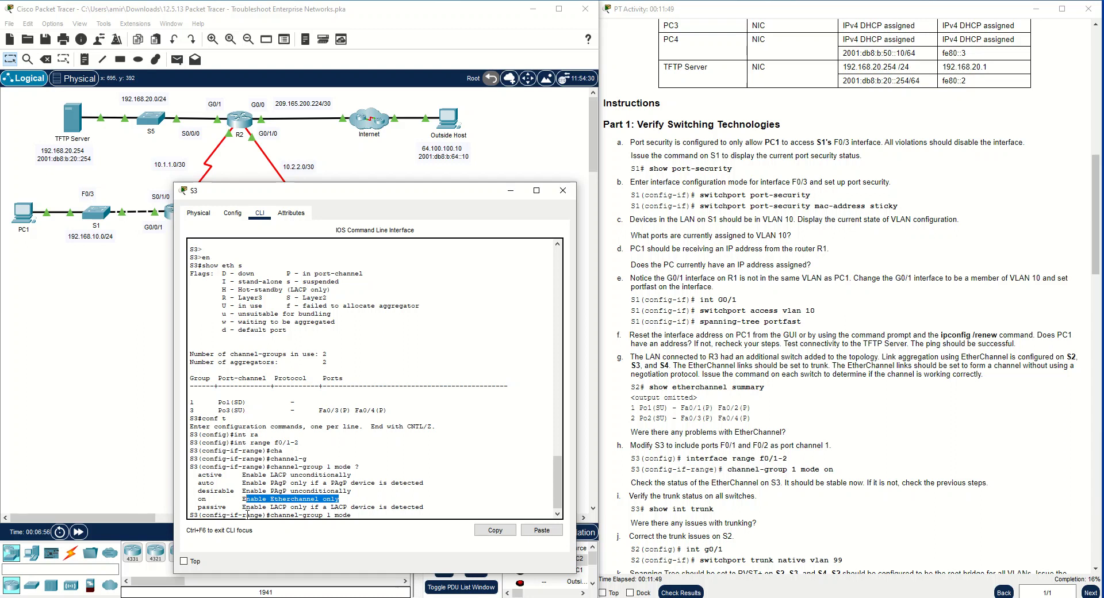
pyautogui.moveTo(200, 474); pyautogui.dragTo(356, 473)
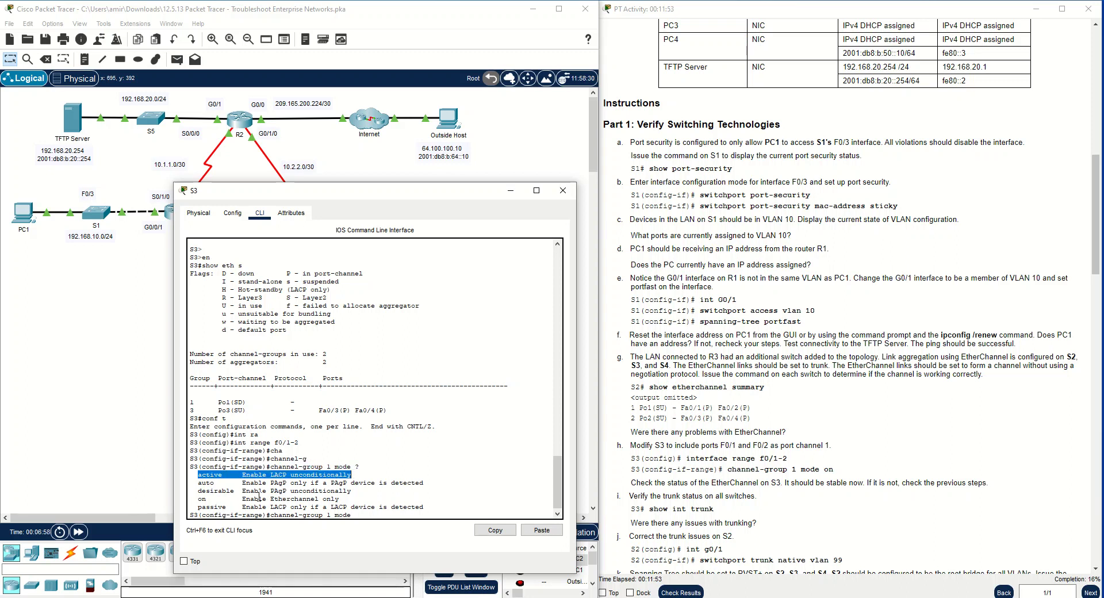
pyautogui.click(198, 493)
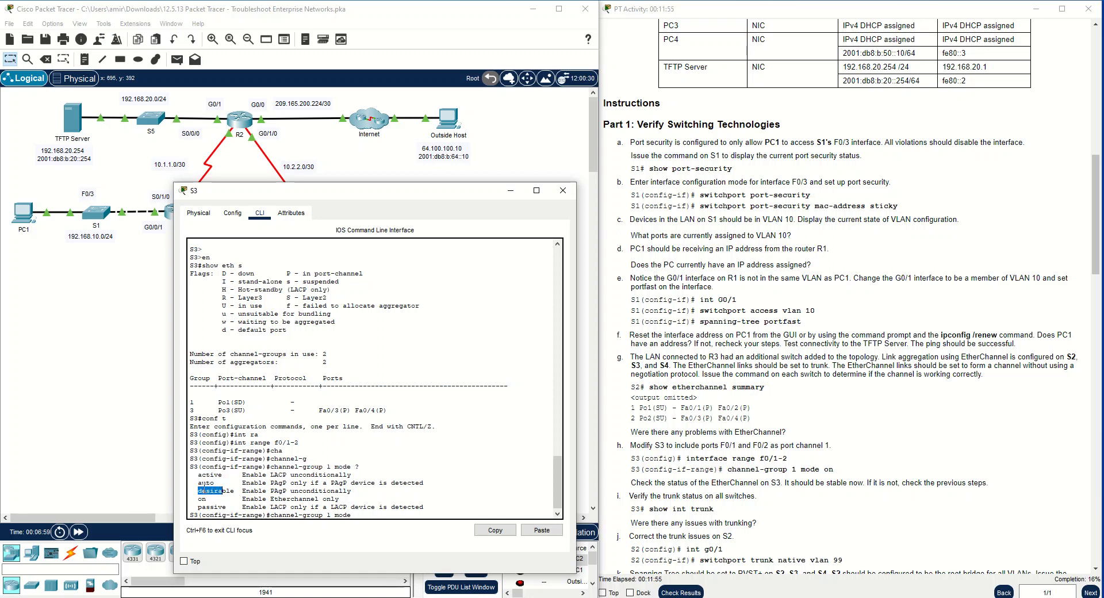
pyautogui.moveTo(197, 501); pyautogui.dragTo(206, 501)
pyautogui.click(230, 504)
pyautogui.click(426, 507)
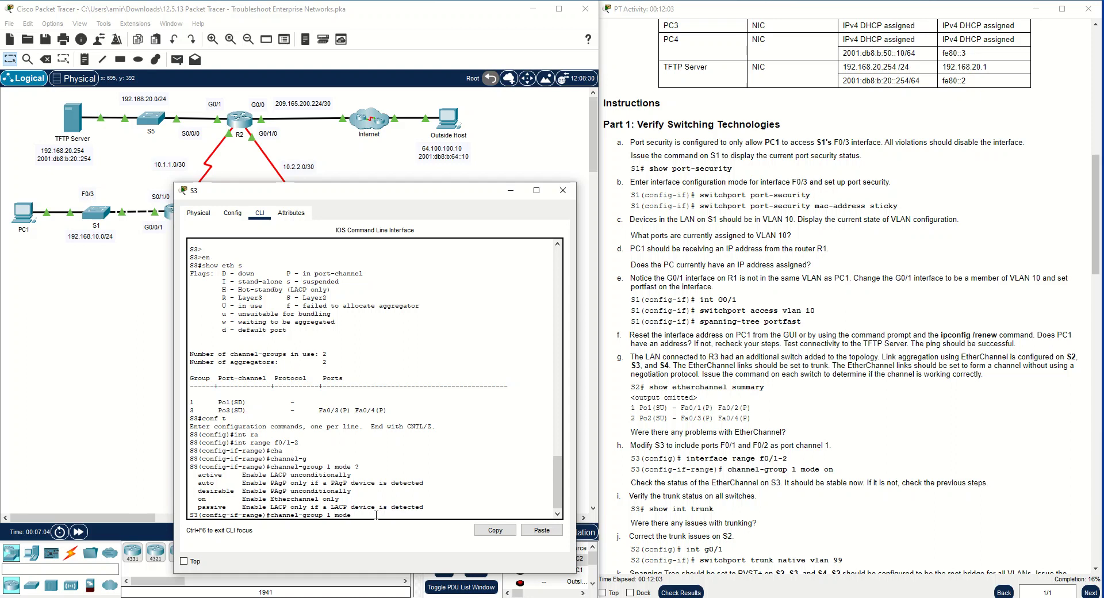
pyautogui.press('Return')
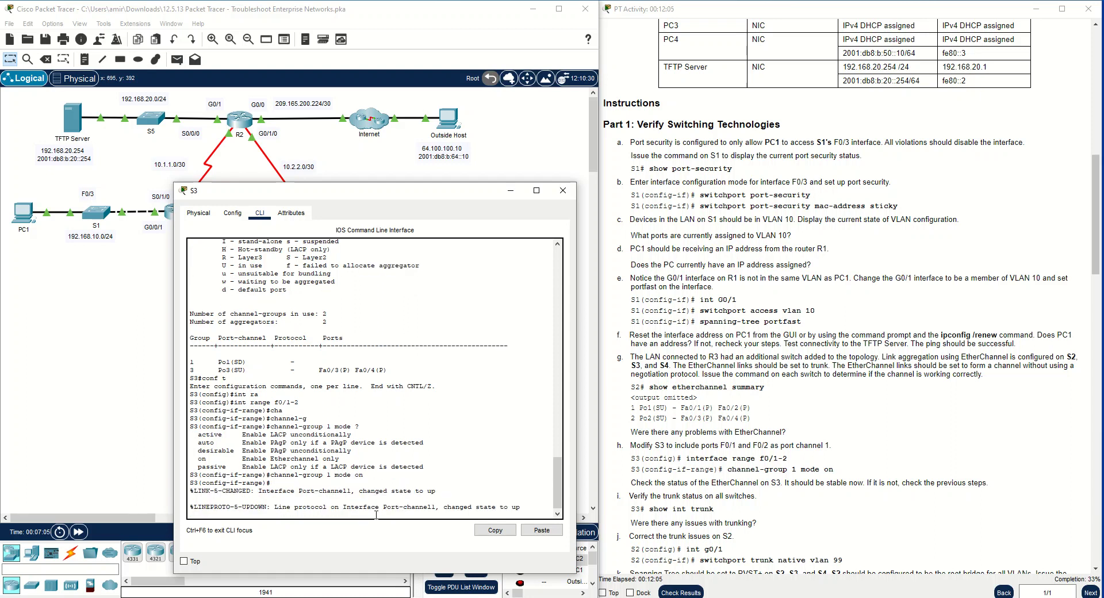
pyautogui.press('Return')
pyautogui.press('Return')
pyautogui.press('Return')
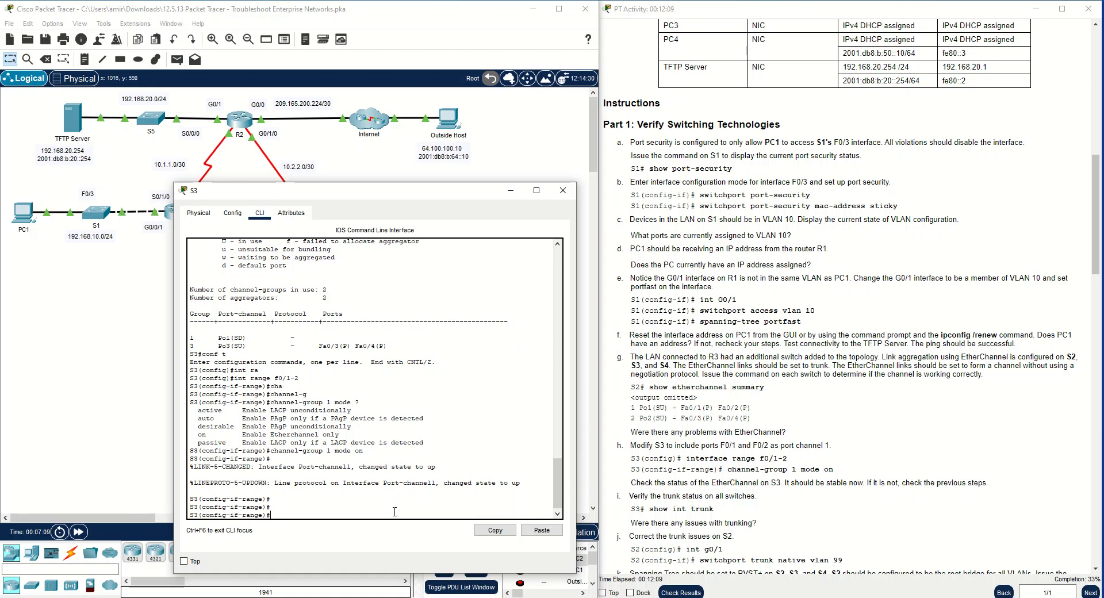
pyautogui.click(563, 190)
# Open S4's command line and enter privileged EXEC mode
pyautogui.click(413, 285)
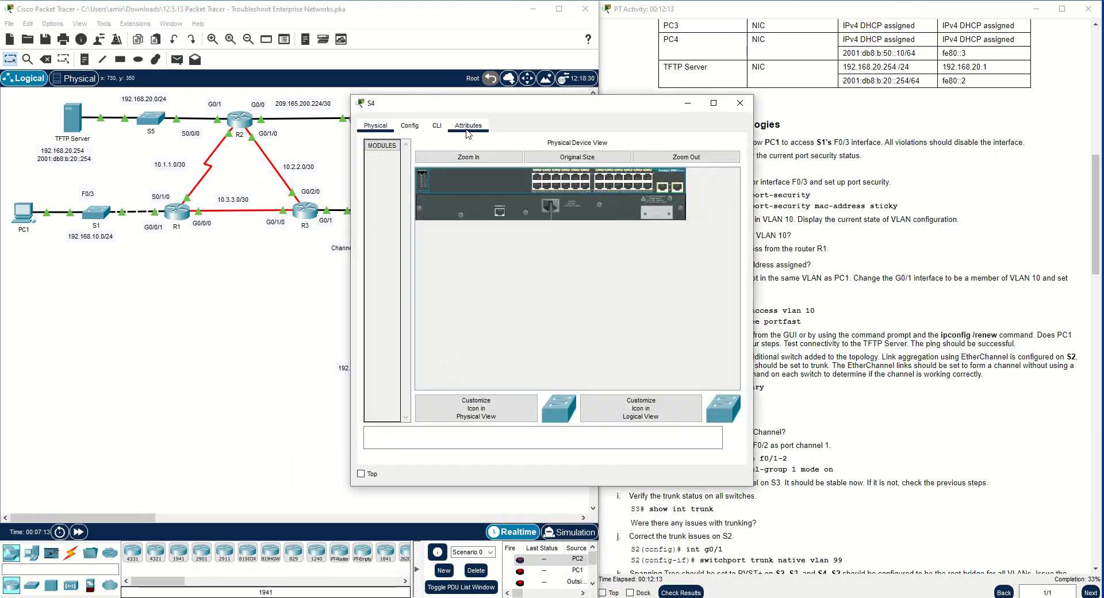
pyautogui.press('Return')
pyautogui.write('en')
pyautogui.press('Return')
# Display S4's EtherChannel summary, examine the entries for port-channels 2 and 3, and close the S4 window
pyautogui.write('show')
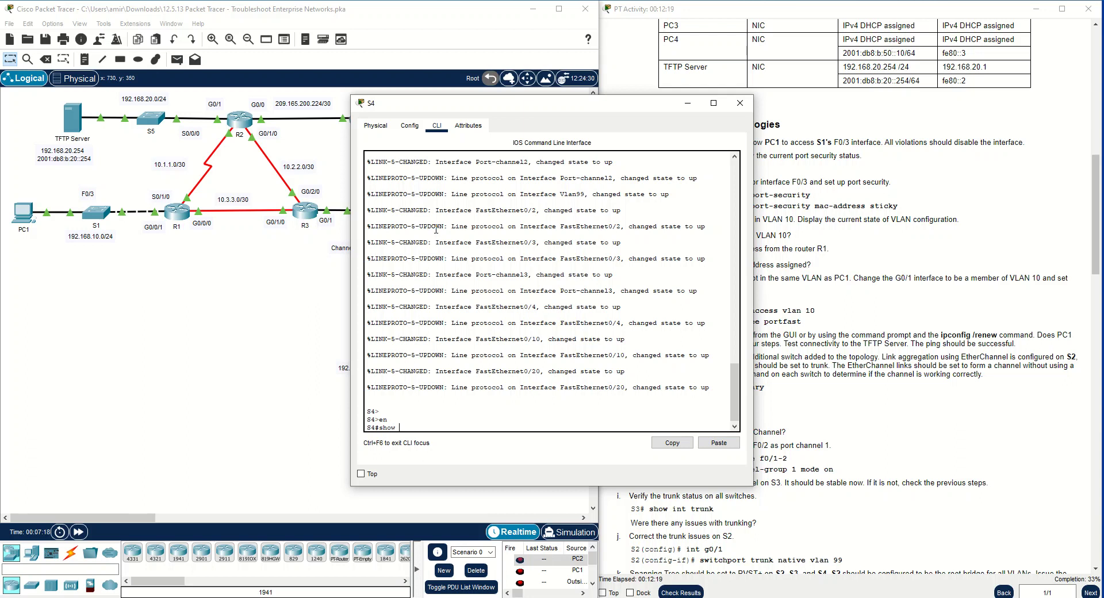
pyautogui.write(' eth s')
pyautogui.press('Return')
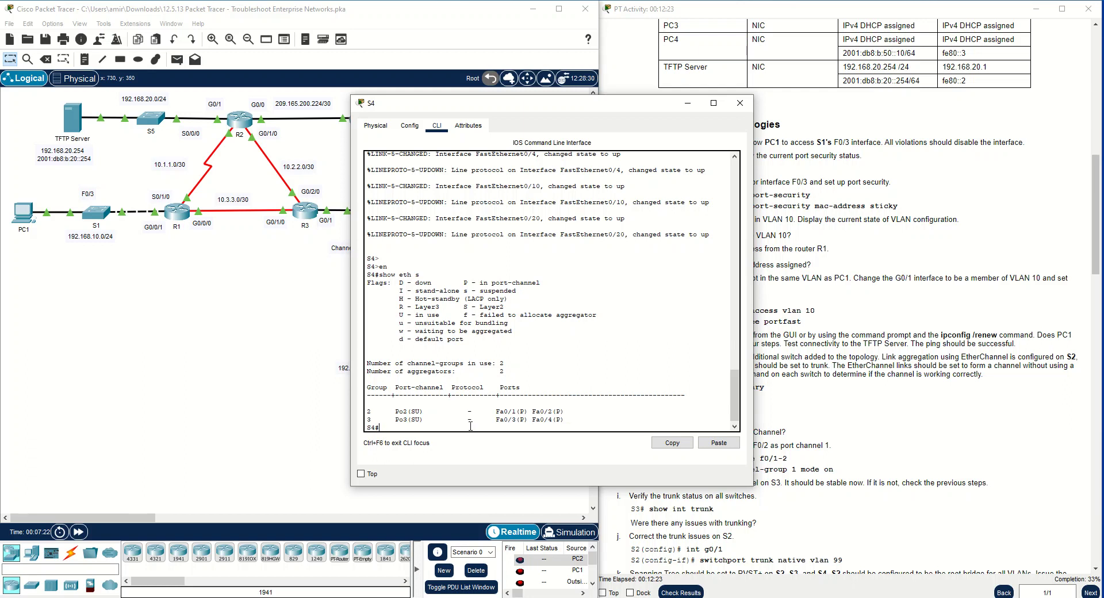
pyautogui.moveTo(568, 421); pyautogui.dragTo(361, 412)
pyautogui.moveTo(471, 420); pyautogui.dragTo(575, 412)
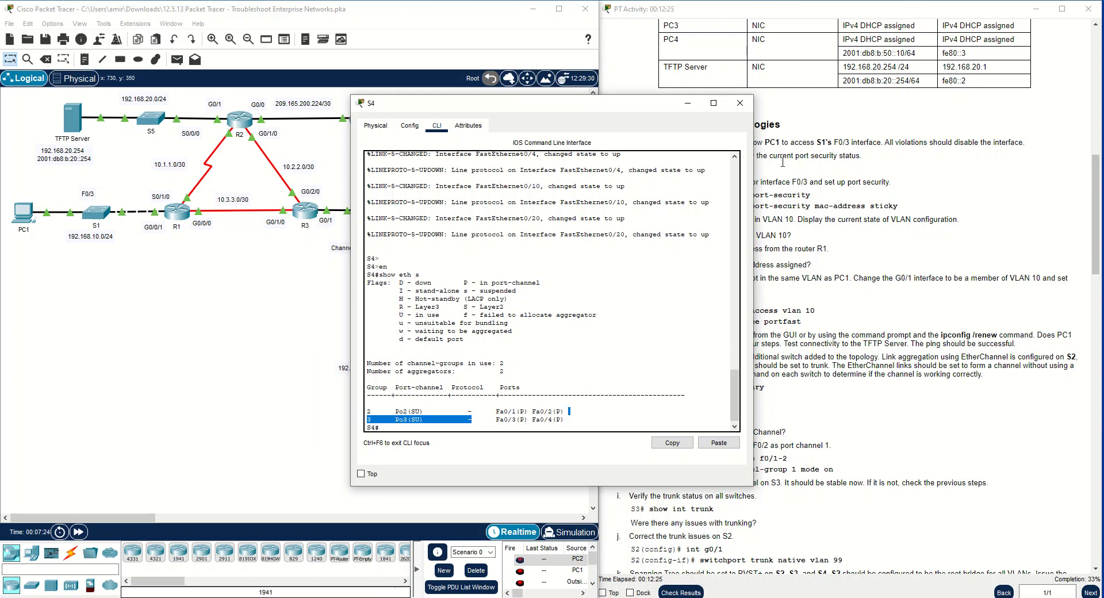
pyautogui.click(740, 104)
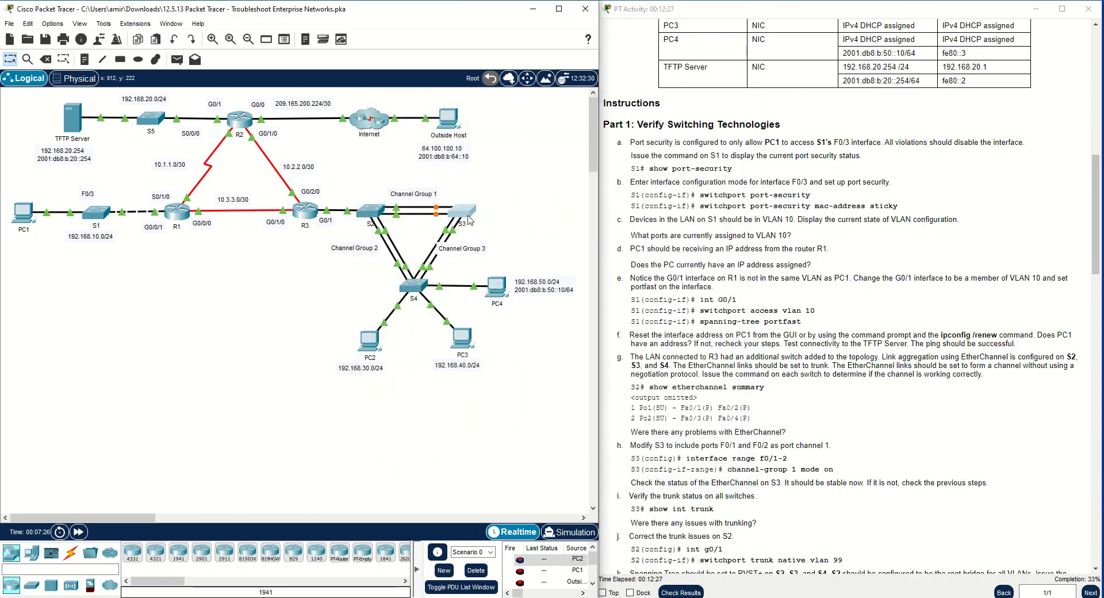
# Display S3's EtherChannel summary from its interface-range configuration mode, examine the port-channel 1 entry, and close the S3 window
pyautogui.click(469, 219)
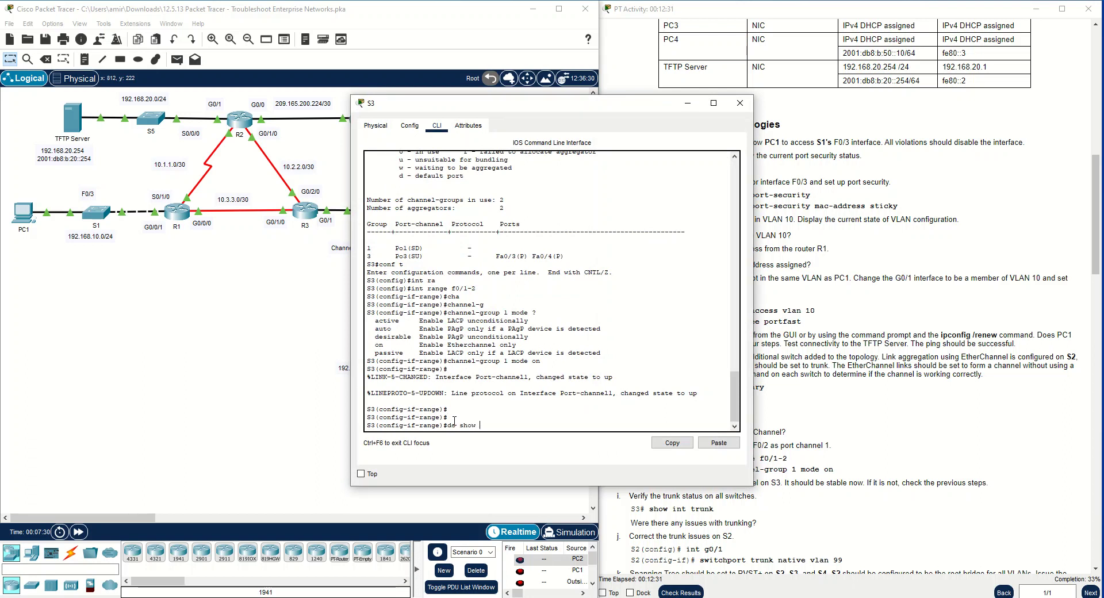
pyautogui.write('do show et s')
pyautogui.press('Return')
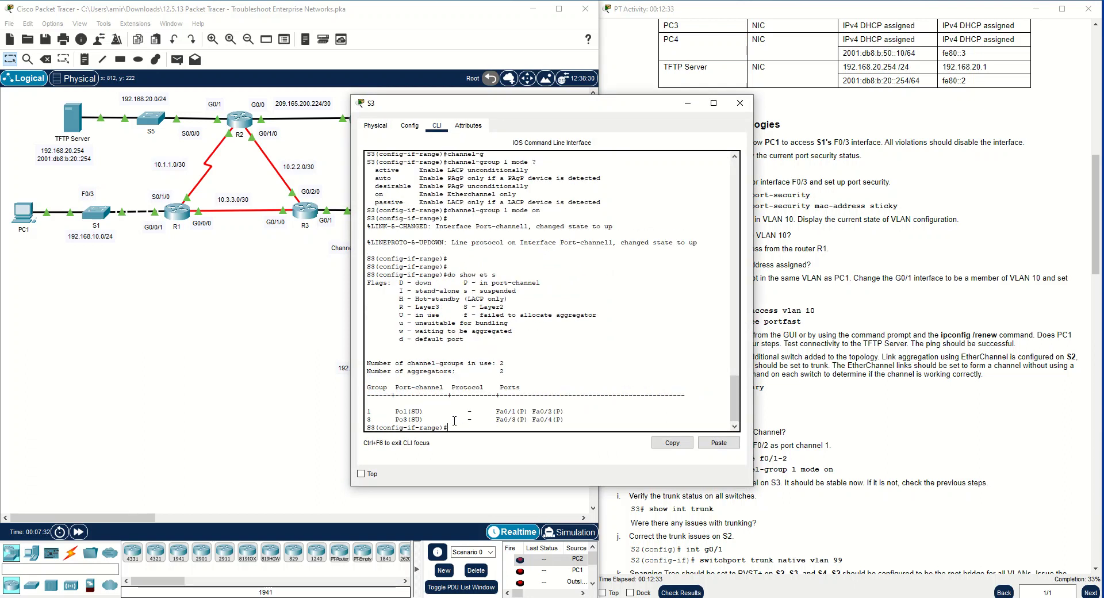
pyautogui.moveTo(568, 412); pyautogui.dragTo(368, 411)
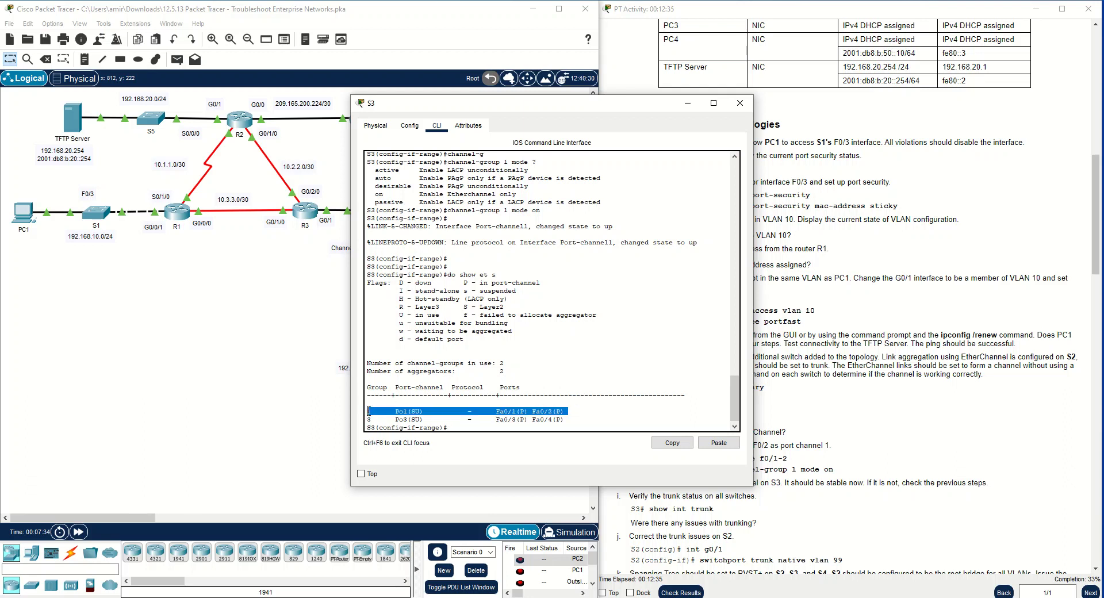
pyautogui.click(740, 103)
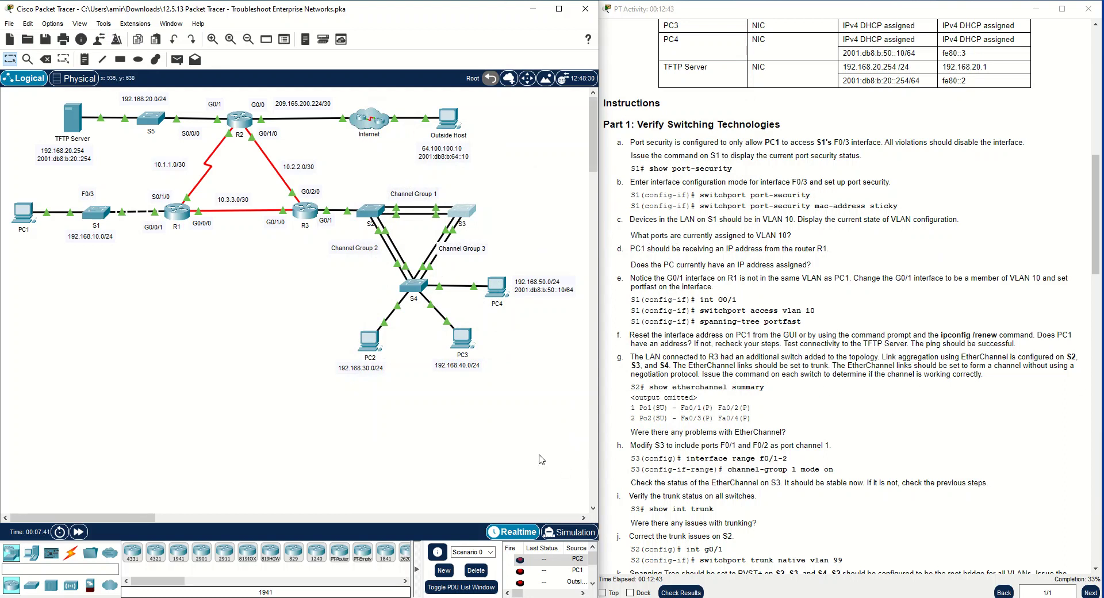
# Read instruction steps h and i on checking S3's EtherChannel and verifying the trunk status on all switches
pyautogui.scroll(-2, 679, 393)
pyautogui.click(679, 392)
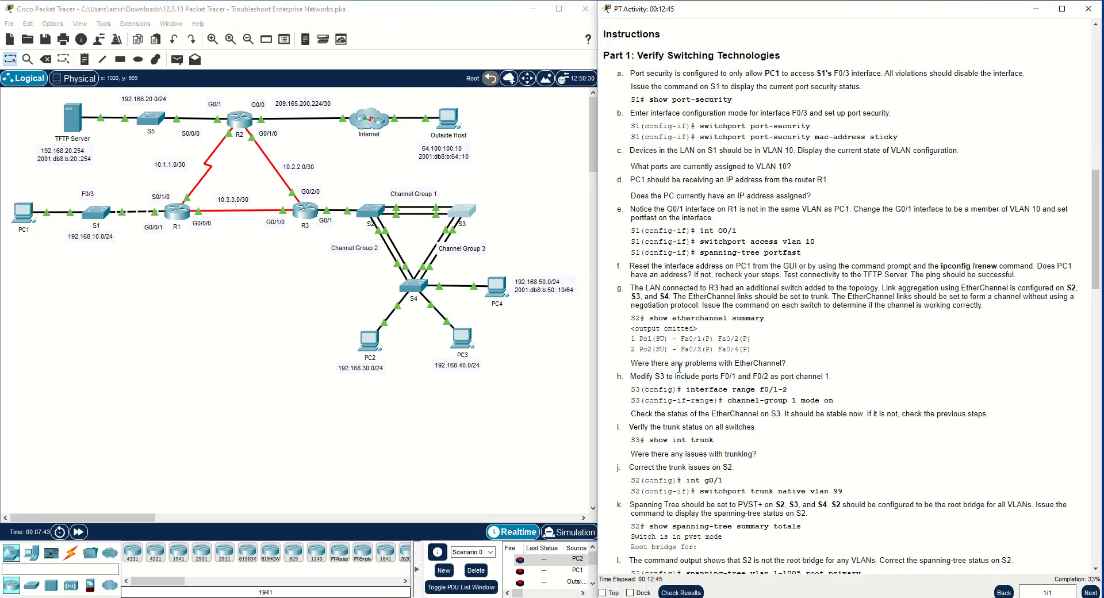
pyautogui.moveTo(631, 377); pyautogui.dragTo(823, 383)
pyautogui.click(762, 404)
pyautogui.moveTo(645, 413); pyautogui.dragTo(988, 414)
pyautogui.scroll(-1, 665, 415)
pyautogui.moveTo(627, 392); pyautogui.dragTo(759, 394)
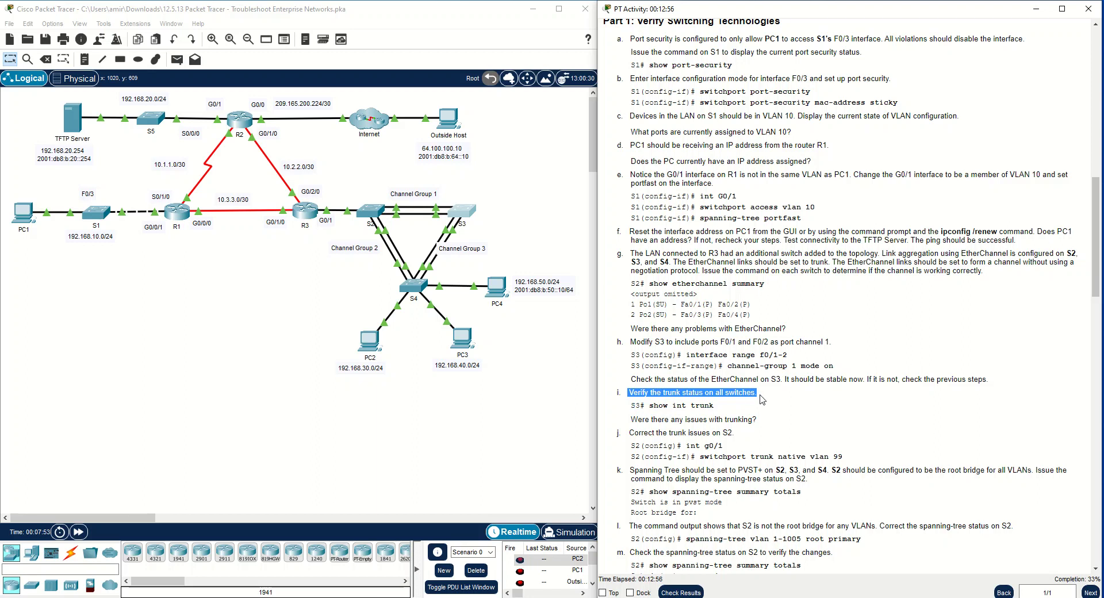
# Open S2's command line and display its interface trunk status
pyautogui.click(378, 215)
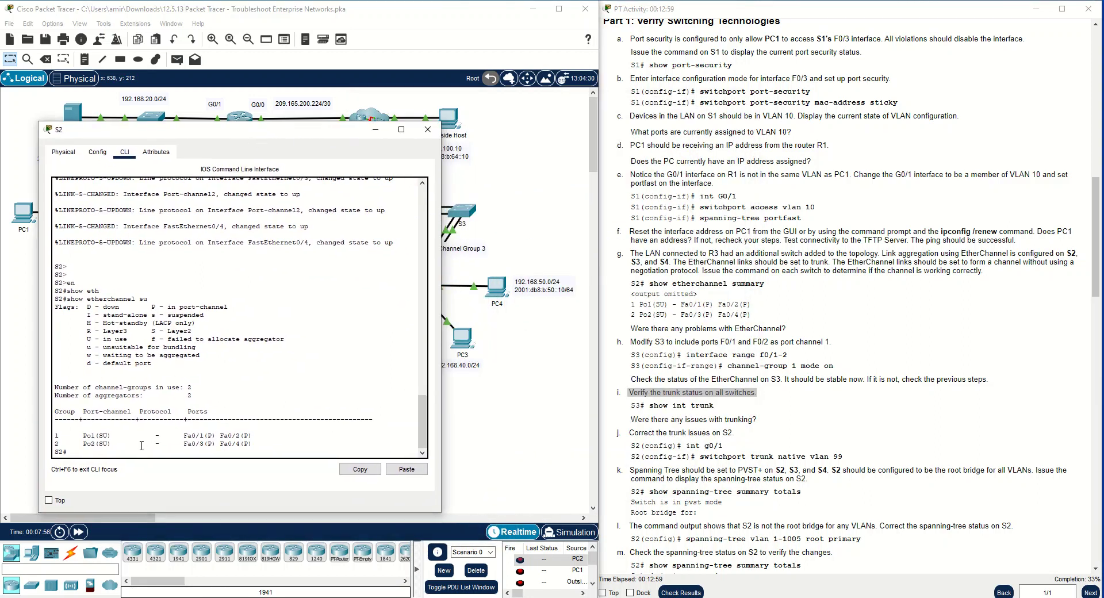
pyautogui.write('show int tr')
pyautogui.press('Tab')
pyautogui.press('Return')
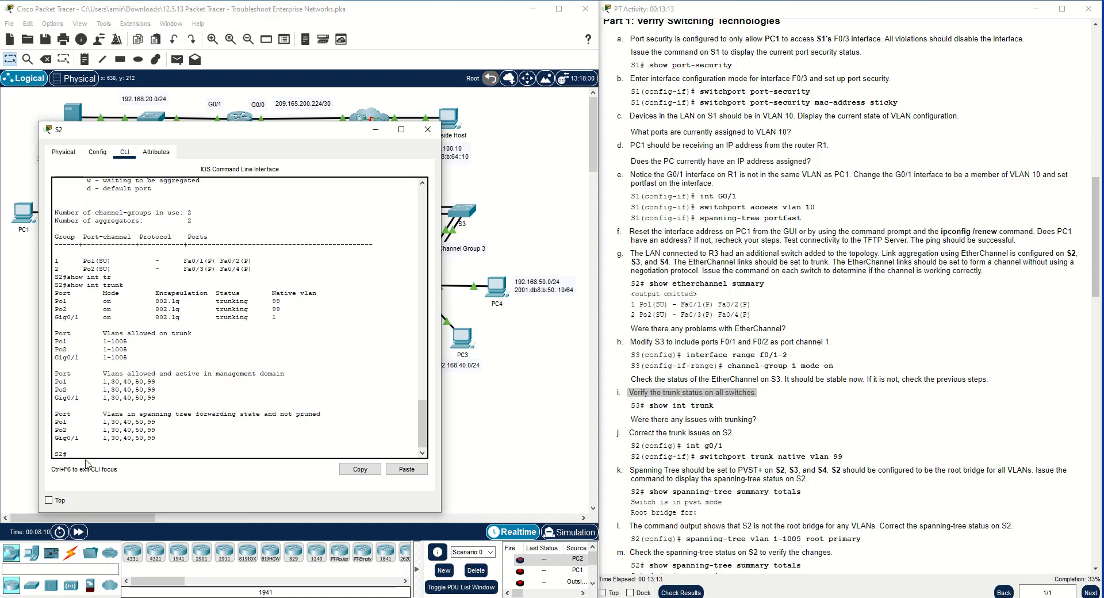
# Compare the native VLANs of Po1, Po2 and Gig0/1 in S2's trunk output
pyautogui.moveTo(282, 317); pyautogui.dragTo(53, 298)
pyautogui.click(72, 318)
pyautogui.moveTo(285, 320); pyautogui.dragTo(54, 317)
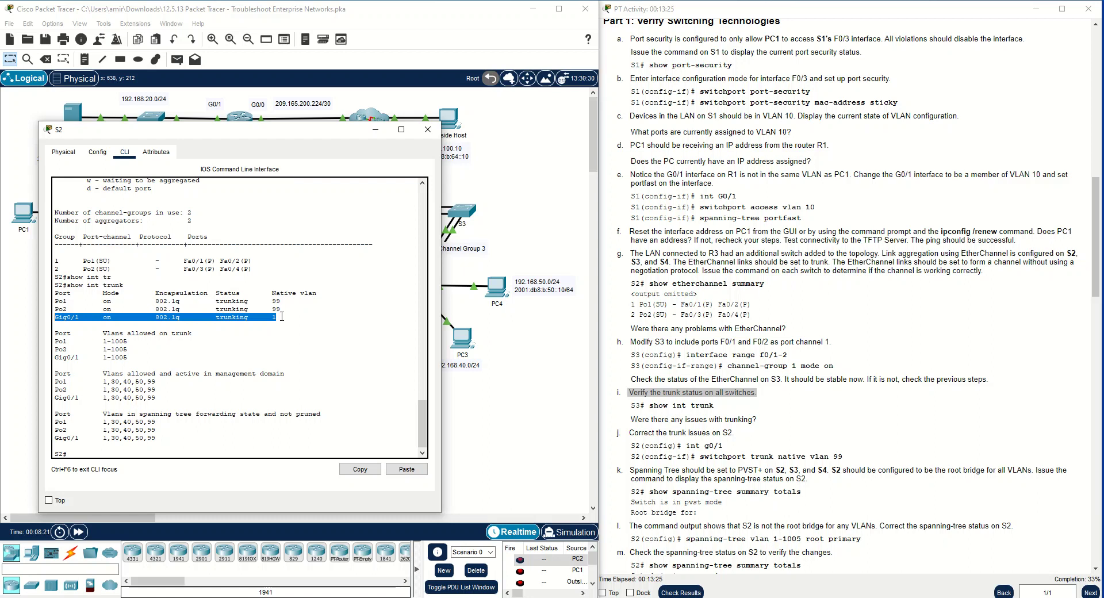
pyautogui.moveTo(317, 293); pyautogui.dragTo(272, 293)
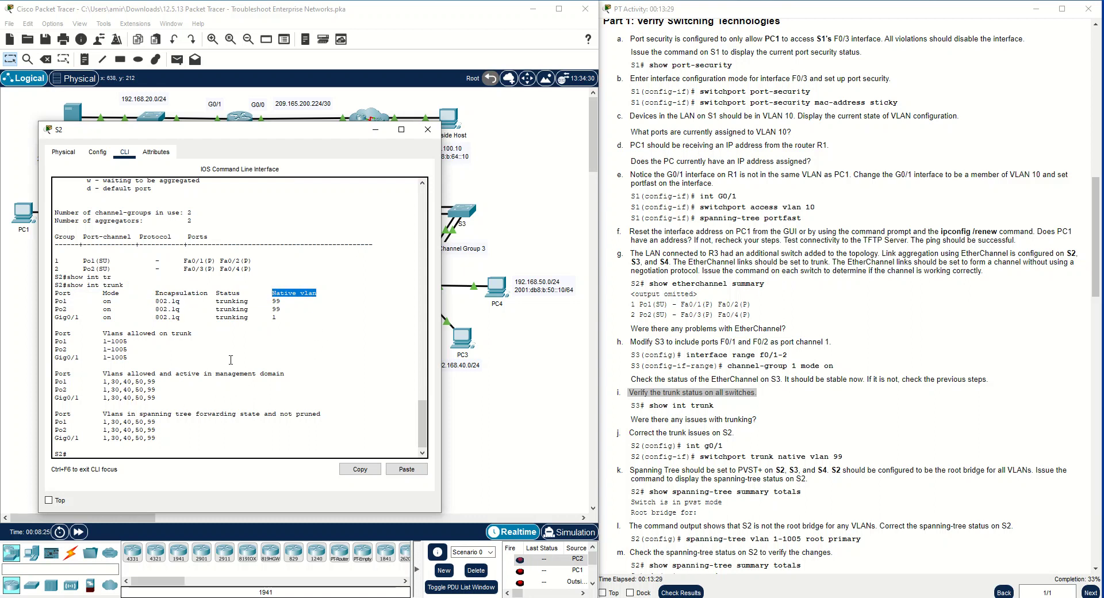
pyautogui.moveTo(280, 144); pyautogui.dragTo(313, 161)
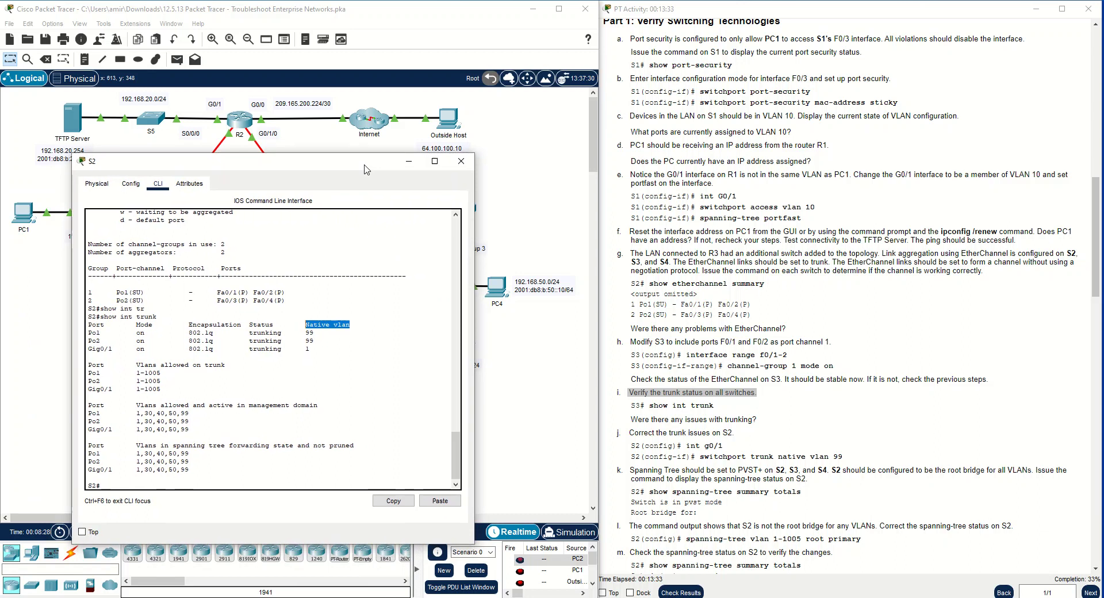
pyautogui.click(320, 341)
pyautogui.doubleClick(309, 340)
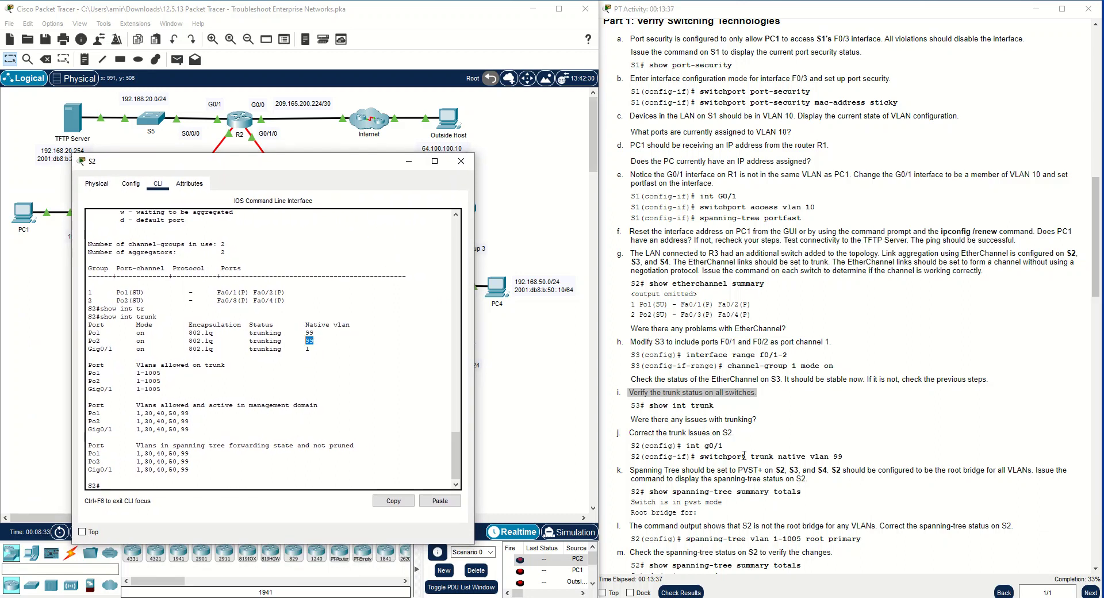
# Enter global configuration mode on S2 and select interface g0/1, checking it against the Gig0/1 trunk entry
pyautogui.click(196, 485)
pyautogui.write('conf t')
pyautogui.press('Return')
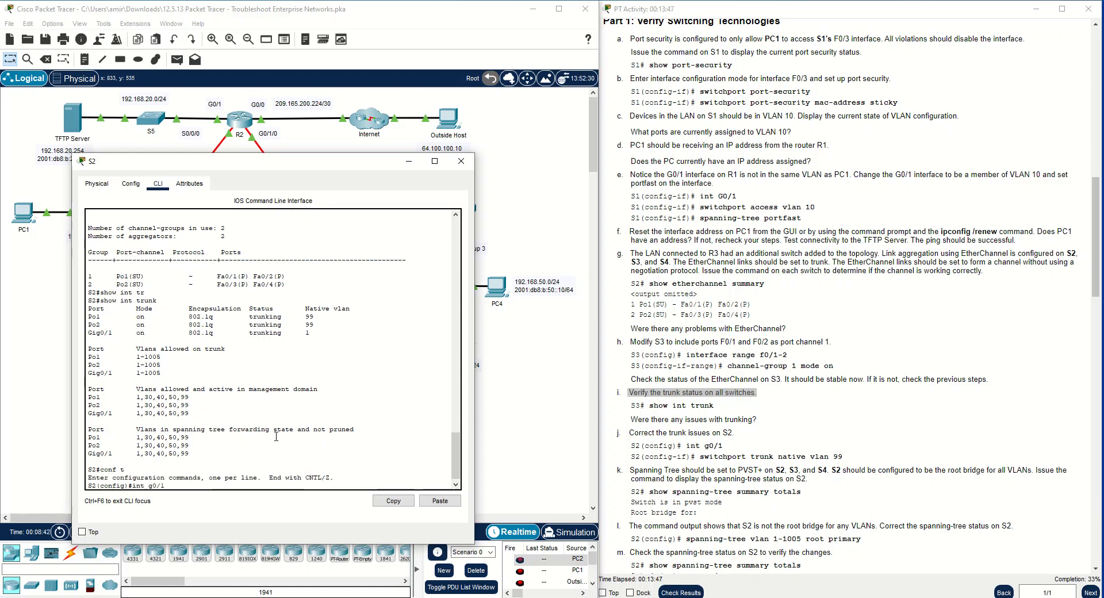
pyautogui.moveTo(311, 332); pyautogui.dragTo(91, 336)
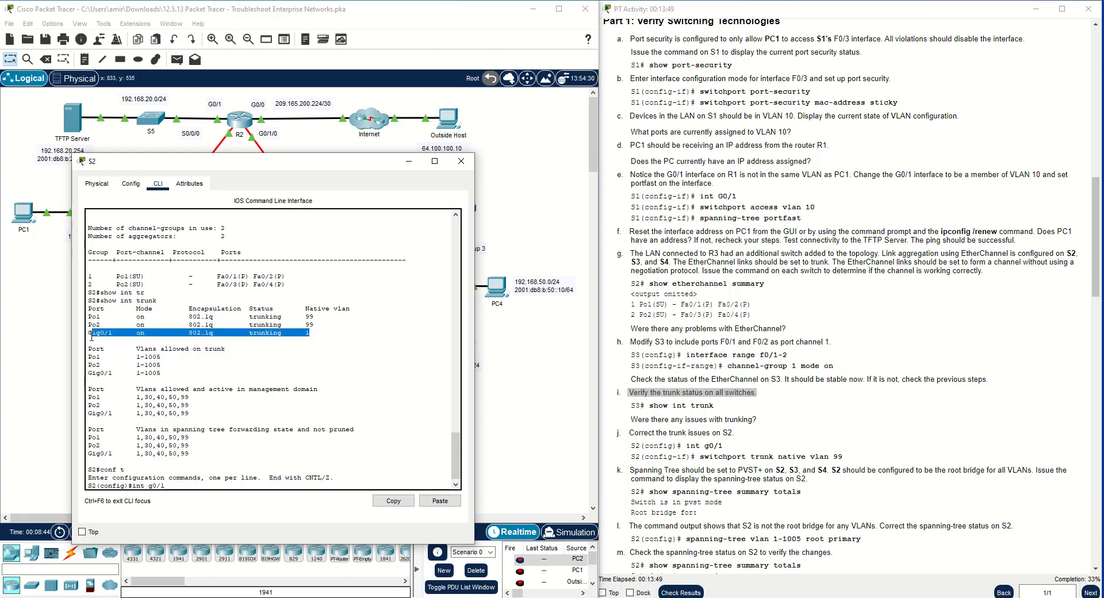
pyautogui.click(191, 485)
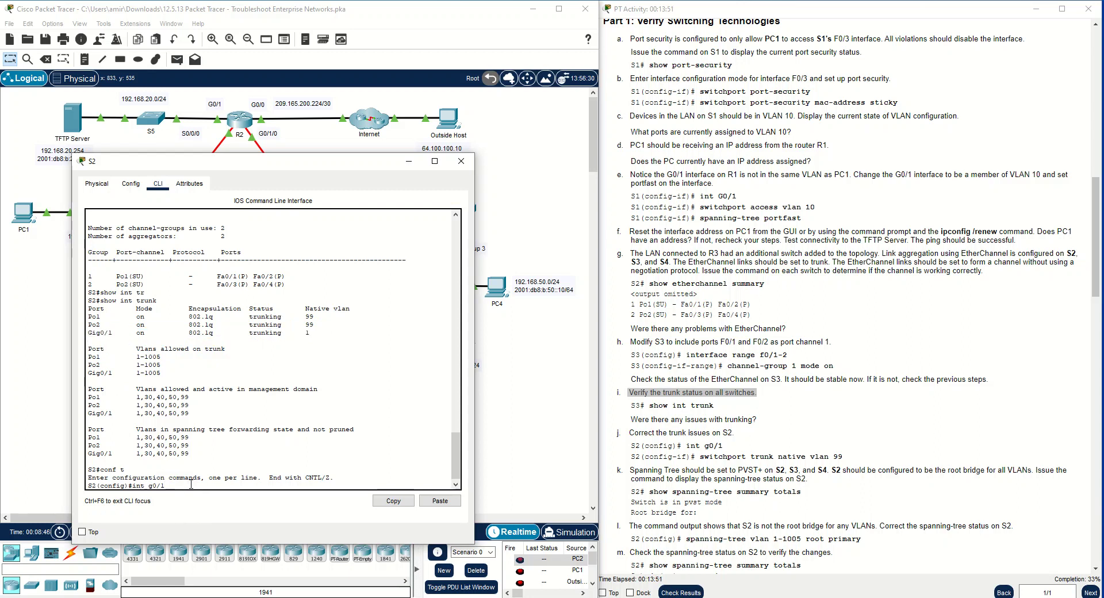
pyautogui.press('Return')
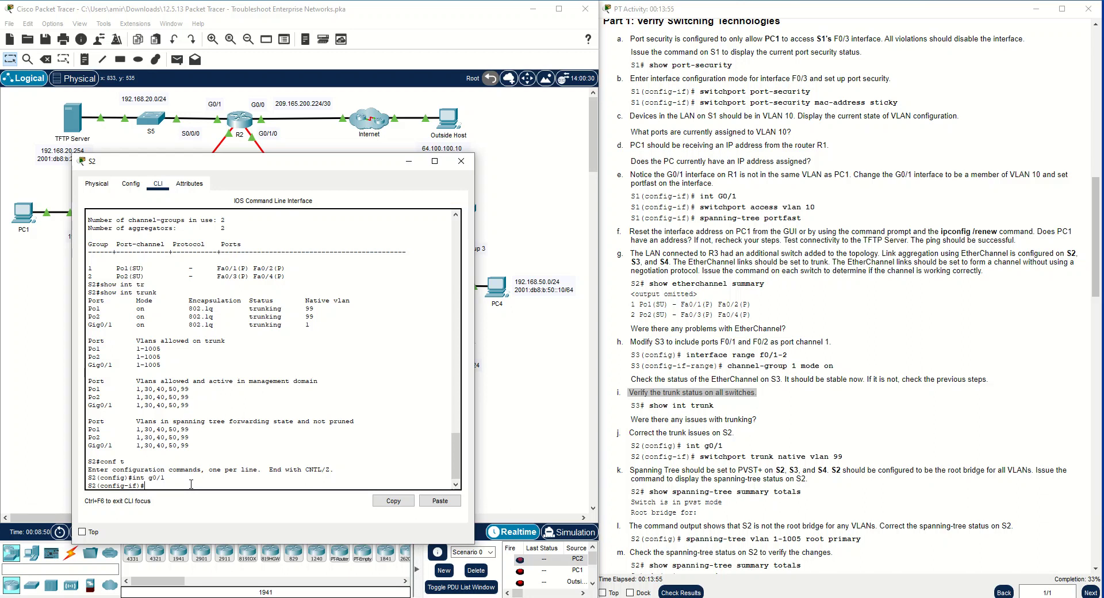
# Set the trunk native VLAN to 99 on S2's selected interface and minimize the S2 window
pyautogui.write('sw')
pyautogui.press('Tab')
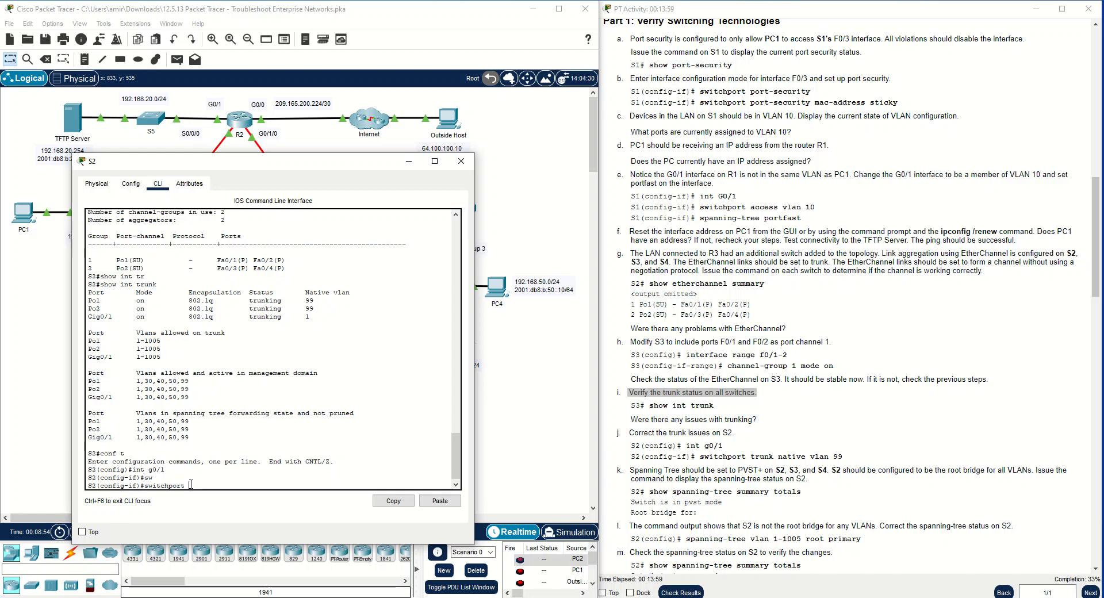
pyautogui.write('tr na')
pyautogui.press('Tab')
pyautogui.write('vla')
pyautogui.press('Tab')
pyautogui.write('99')
pyautogui.press('Return')
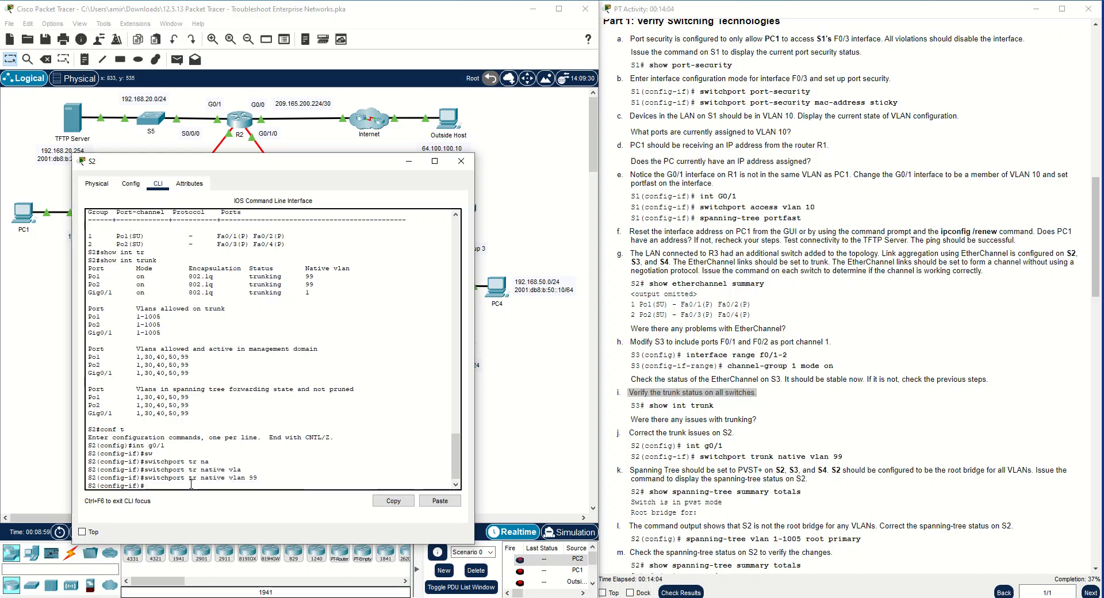
pyautogui.click(409, 165)
# Display S3's interface trunk status, examine the port-channel entries, and close the S3 window
pyautogui.click(471, 236)
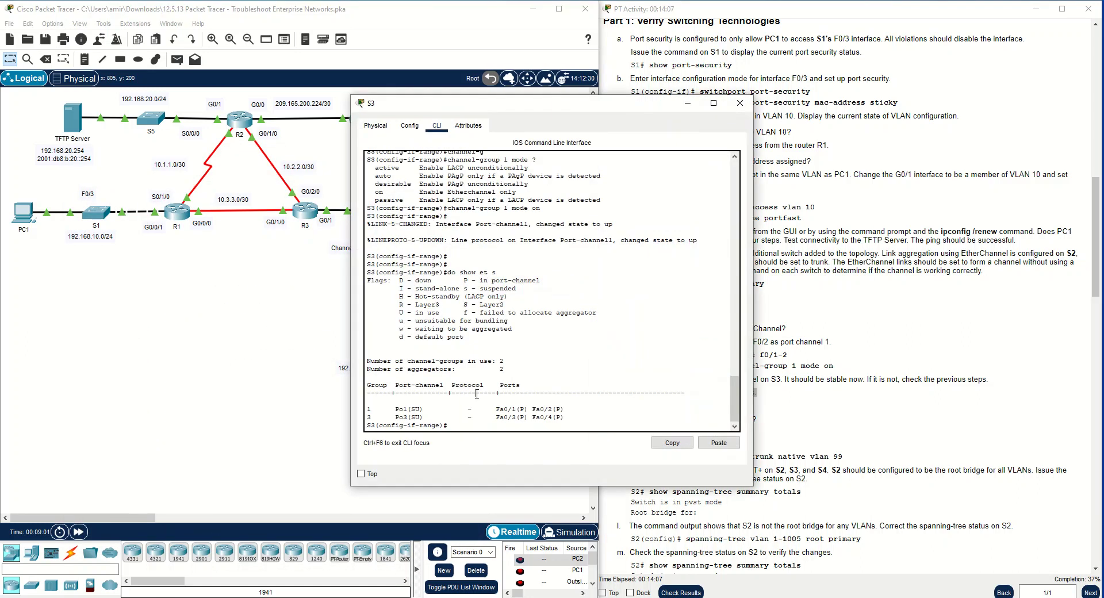
pyautogui.press('Return')
pyautogui.write('do show int t')
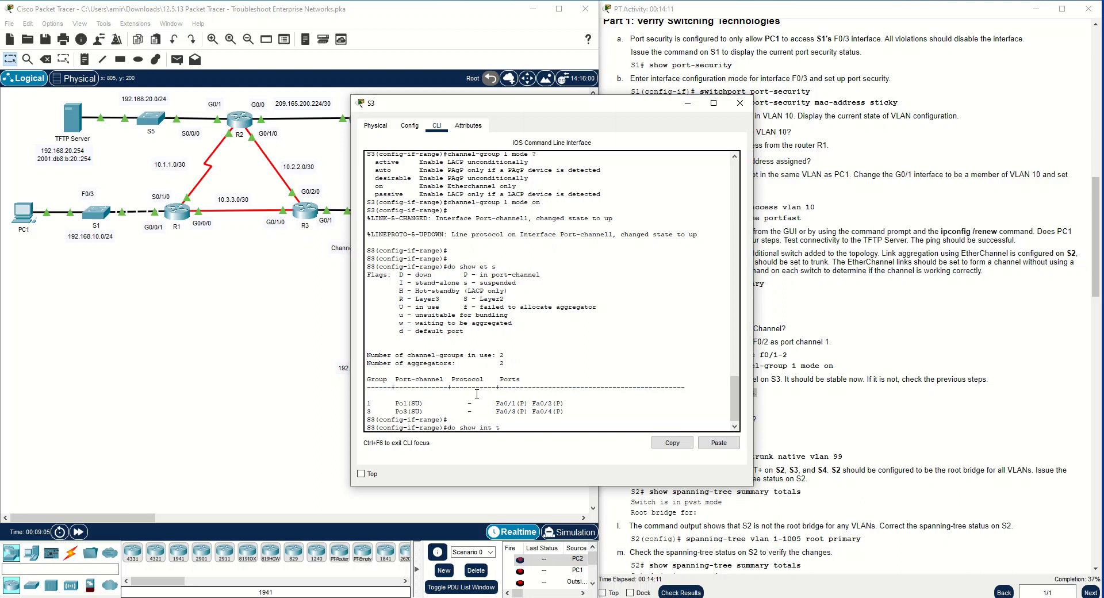
pyautogui.write('r')
pyautogui.press('Return')
pyautogui.moveTo(592, 307); pyautogui.dragTo(399, 308)
pyautogui.click(399, 307)
pyautogui.moveTo(596, 306); pyautogui.dragTo(362, 311)
pyautogui.click(415, 349)
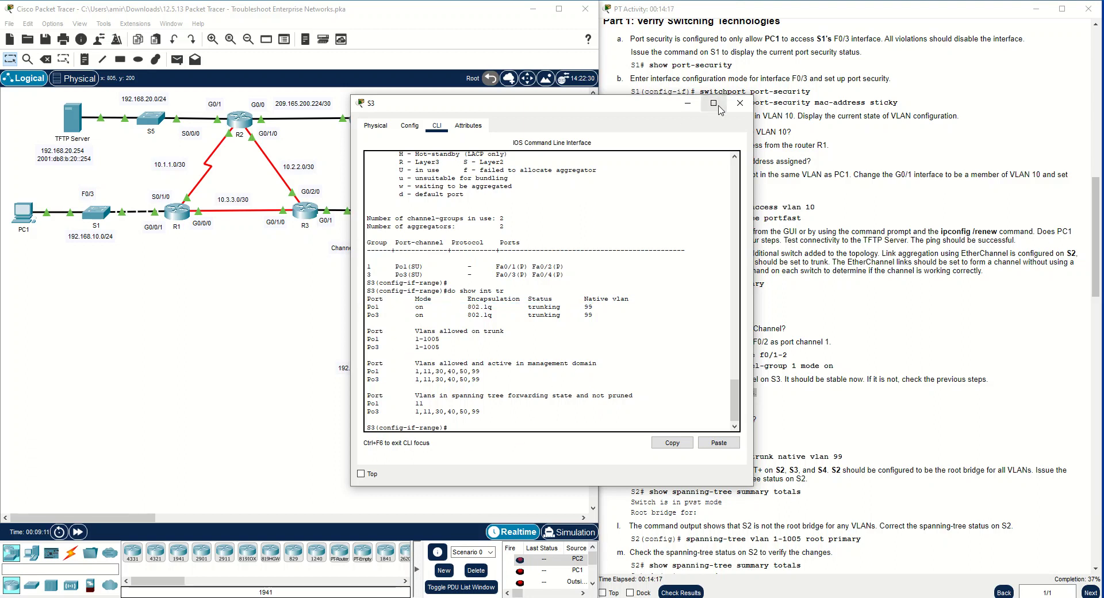
pyautogui.click(740, 103)
# Display S4's interface trunk status, examine the entries for Po2 and Po3, and minimize the S4 window
pyautogui.click(433, 288)
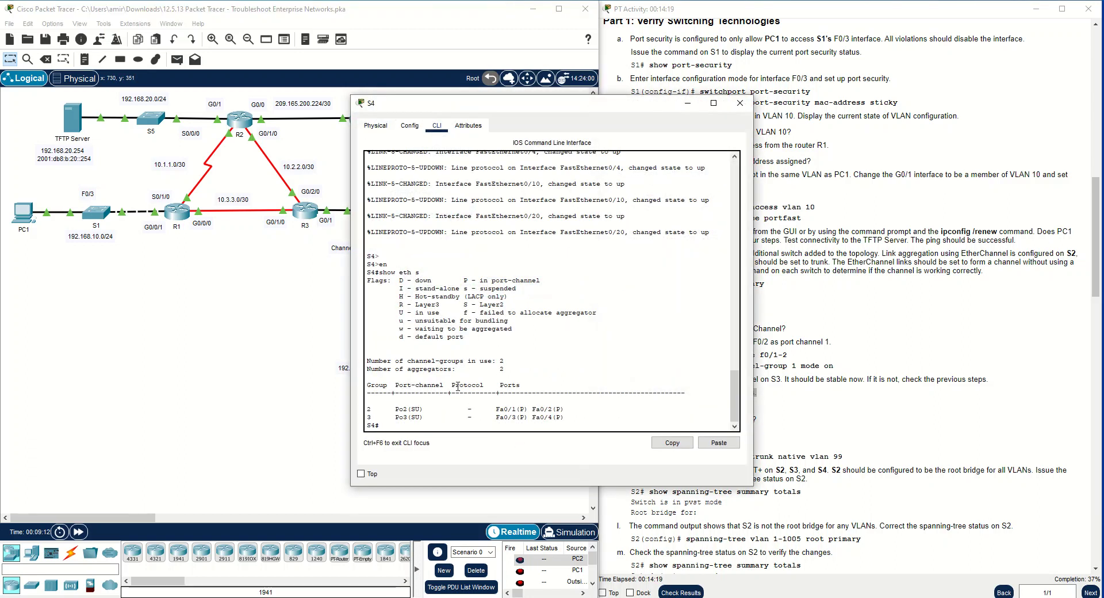
pyautogui.write('show int')
pyautogui.press('Tab')
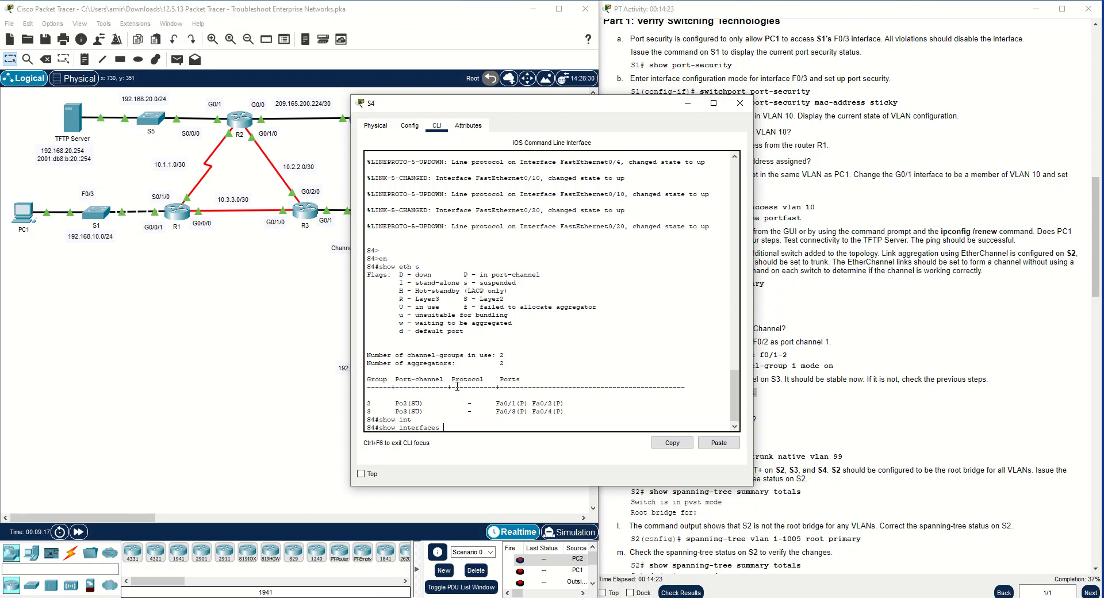
pyautogui.write('tr')
pyautogui.press('Tab')
pyautogui.press('Return')
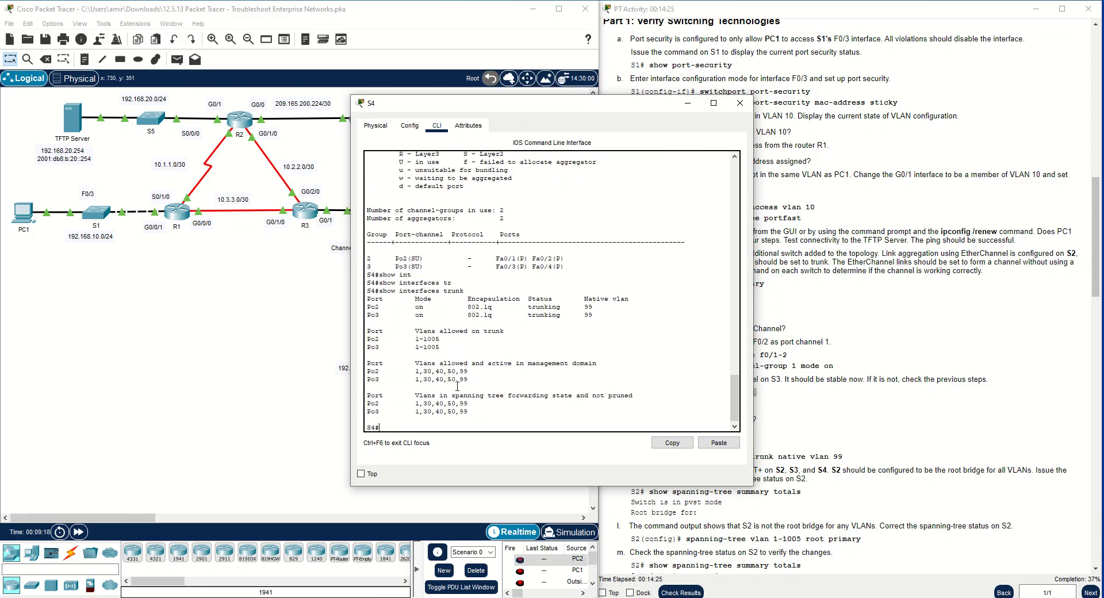
pyautogui.moveTo(612, 314); pyautogui.dragTo(358, 308)
pyautogui.click(690, 105)
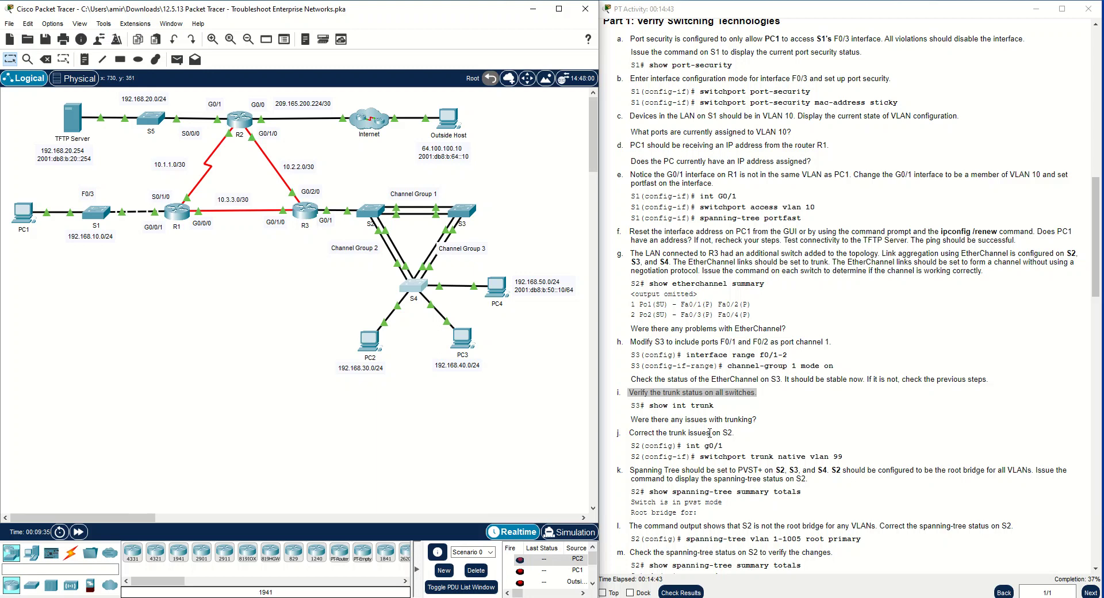
# Read instruction step k on the PVST+ requirement and the root bridge role of S2 for all VLANs
pyautogui.click(756, 455)
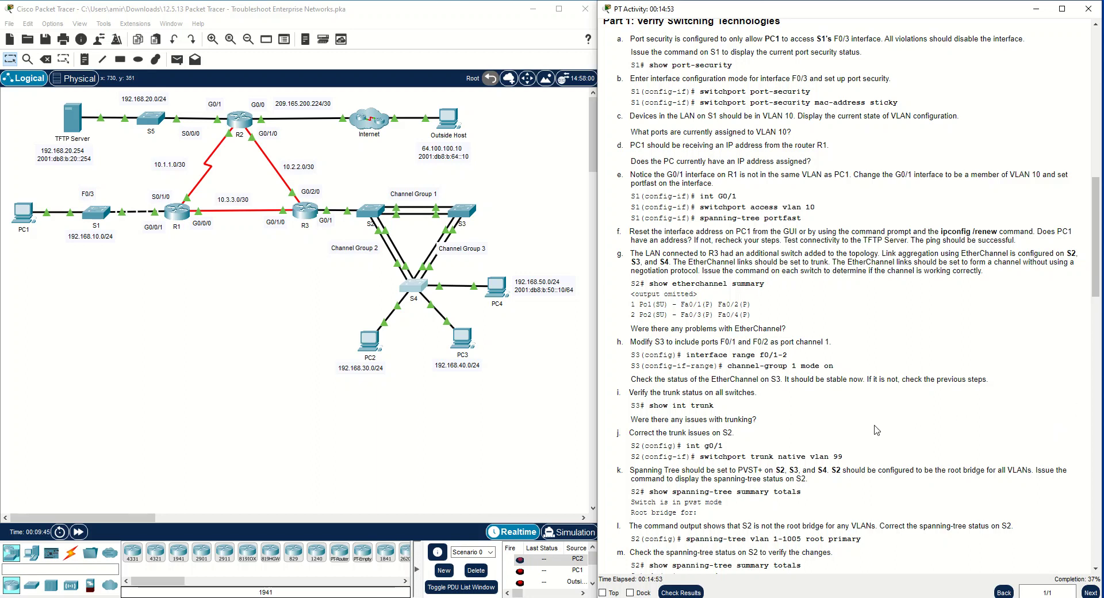
pyautogui.scroll(-1, 655, 359)
pyautogui.scroll(-3, 656, 359)
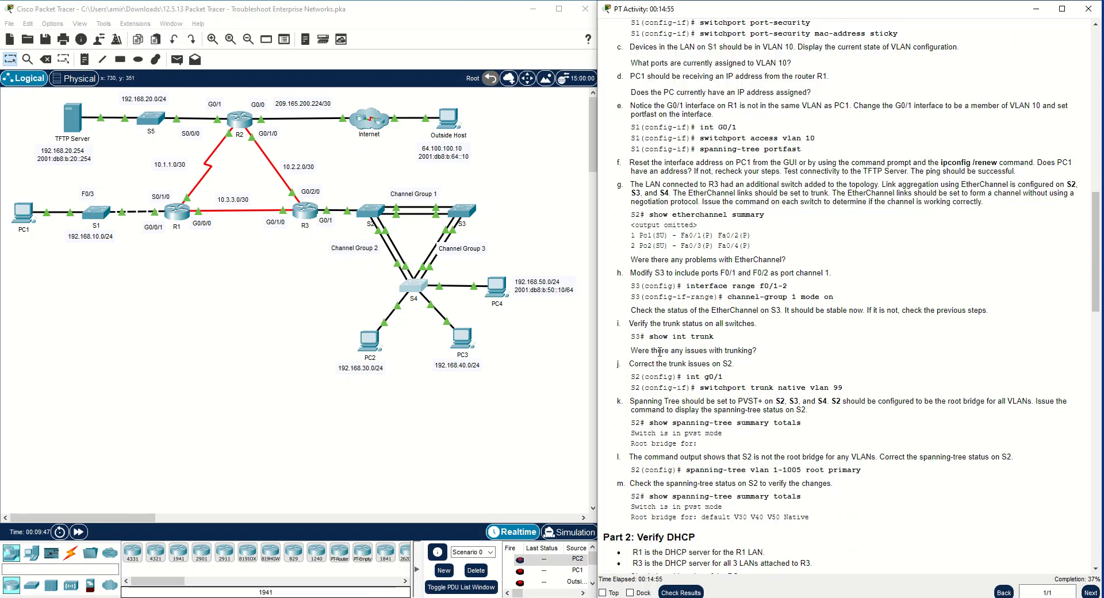
pyautogui.moveTo(632, 334); pyautogui.dragTo(663, 341)
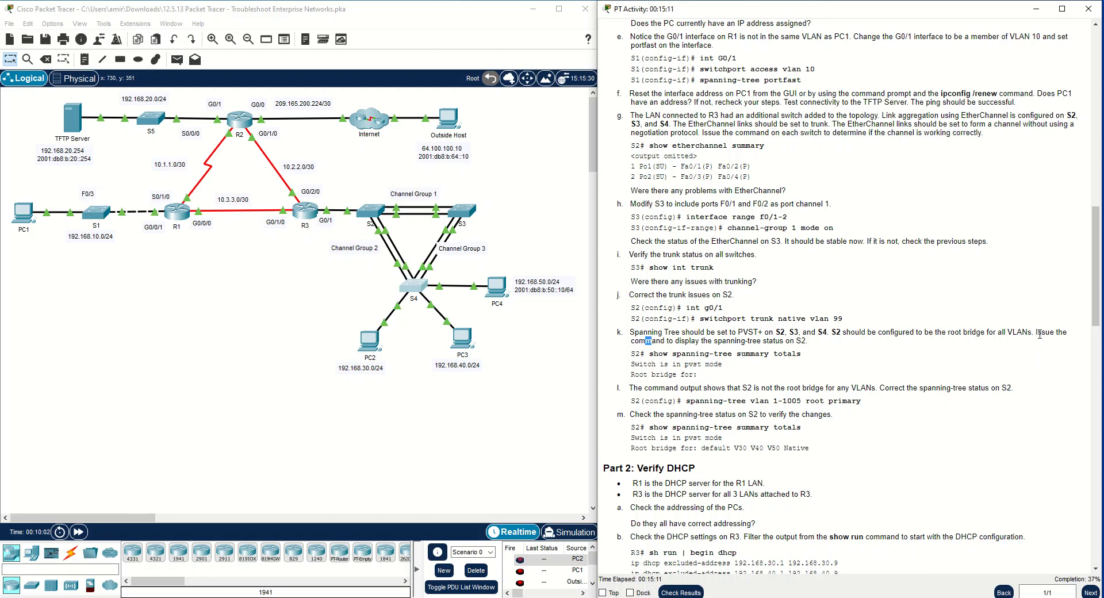
pyautogui.moveTo(1033, 333); pyautogui.dragTo(860, 331)
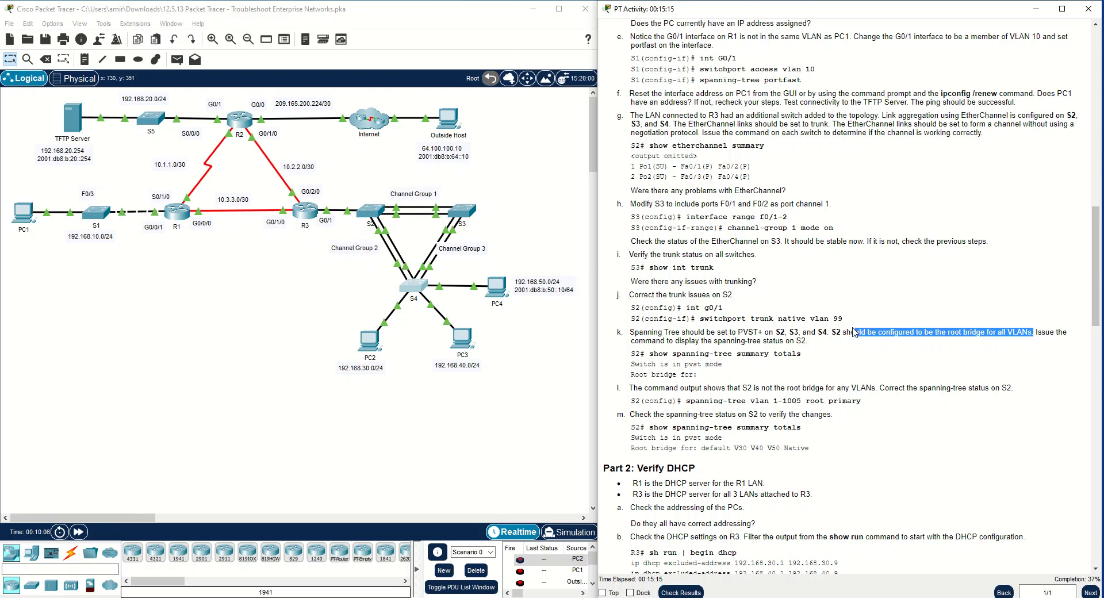
pyautogui.click(850, 334)
pyautogui.doubleClick(837, 334)
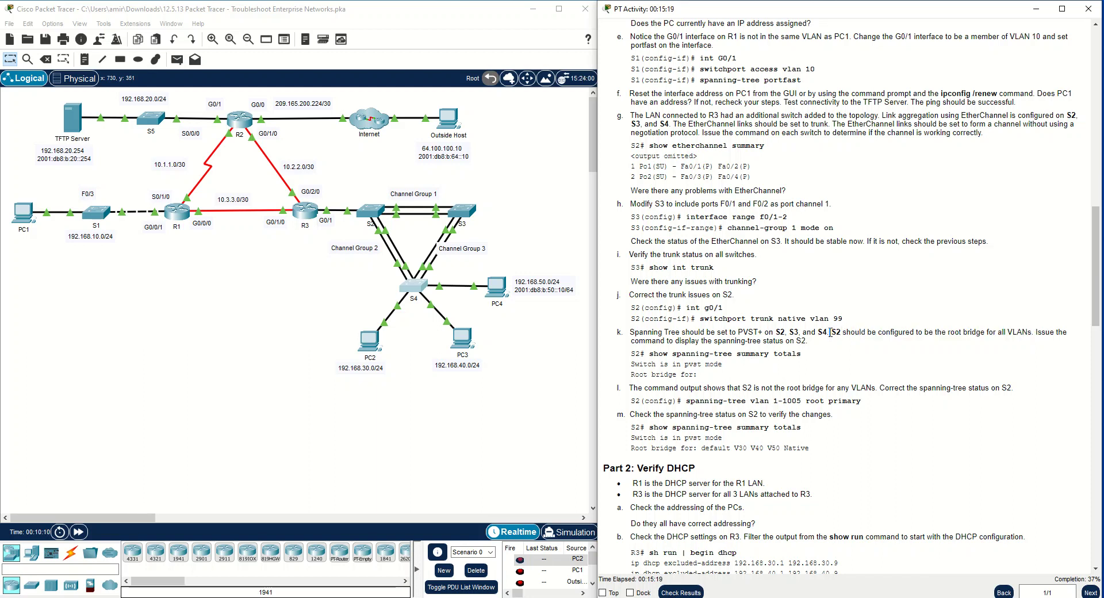
pyautogui.moveTo(830, 333); pyautogui.dragTo(840, 335)
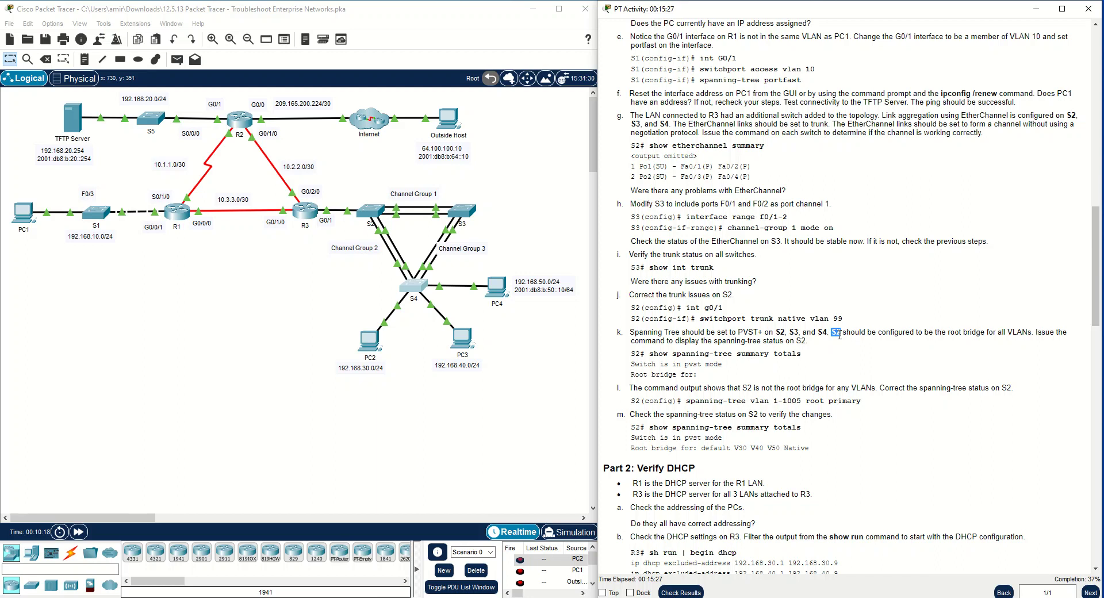
# Reopen S2's command line and leave interface configuration mode for privileged EXEC mode
pyautogui.click(378, 213)
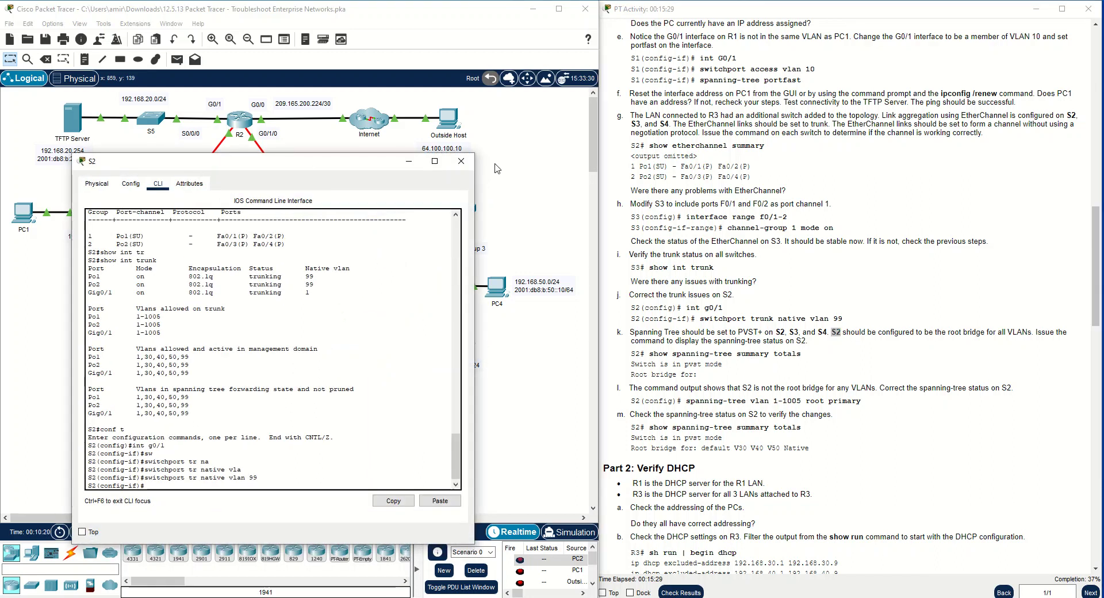
pyautogui.click(185, 486)
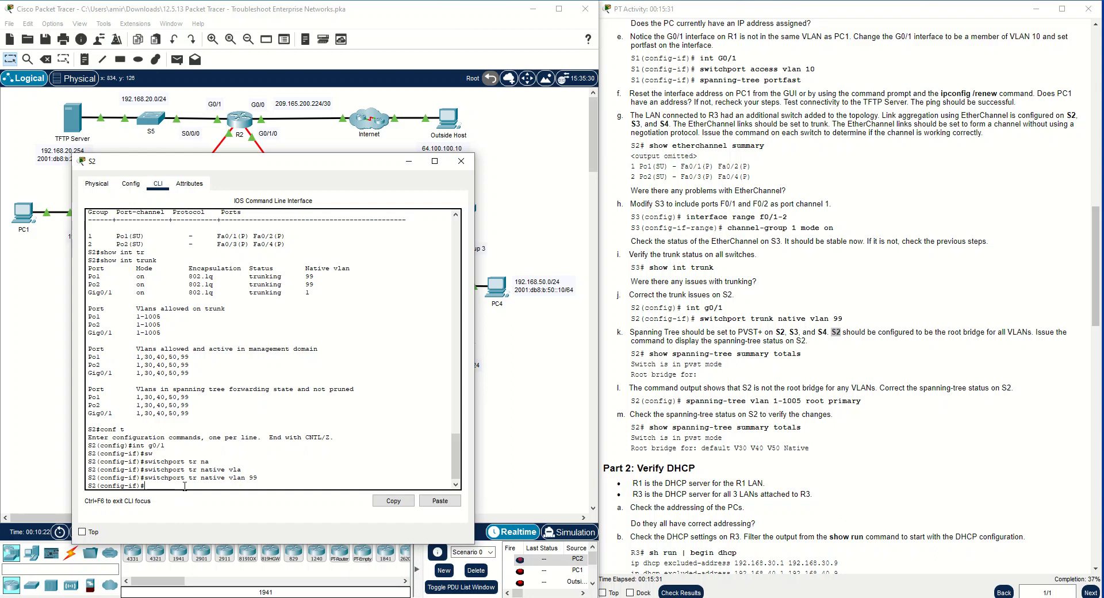
pyautogui.write('end')
pyautogui.press('Return')
pyautogui.press('Return')
pyautogui.press('Return')
# Display the spanning-tree summary totals on S2 and examine the root bridge entry
pyautogui.write('show s')
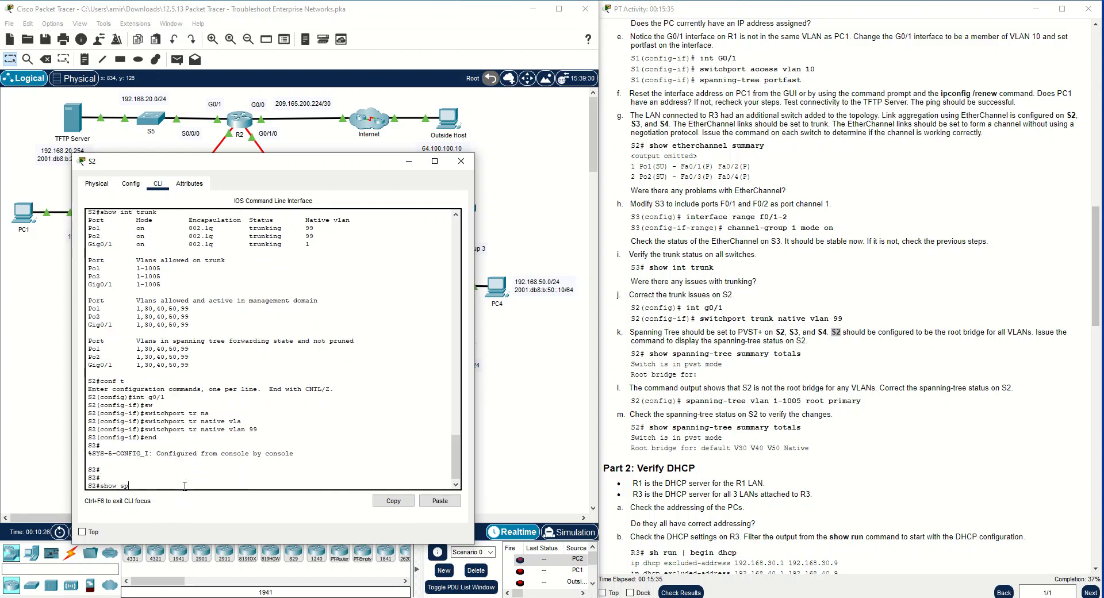
pyautogui.write('p')
pyautogui.press('Tab')
pyautogui.write('su')
pyautogui.press('Tab')
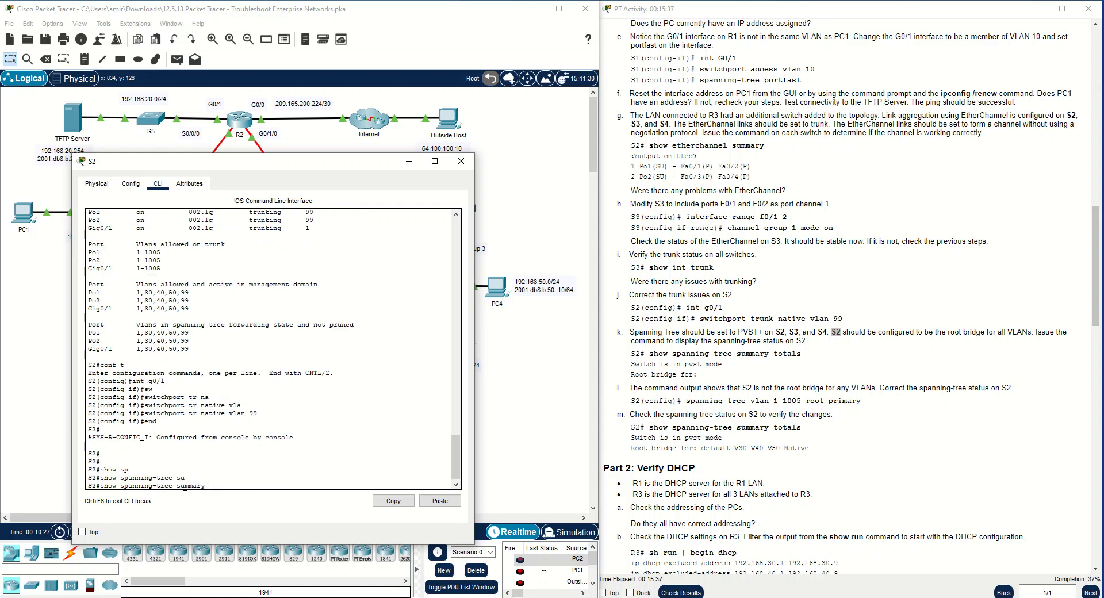
pyautogui.write('to')
pyautogui.press('Tab')
pyautogui.press('Return')
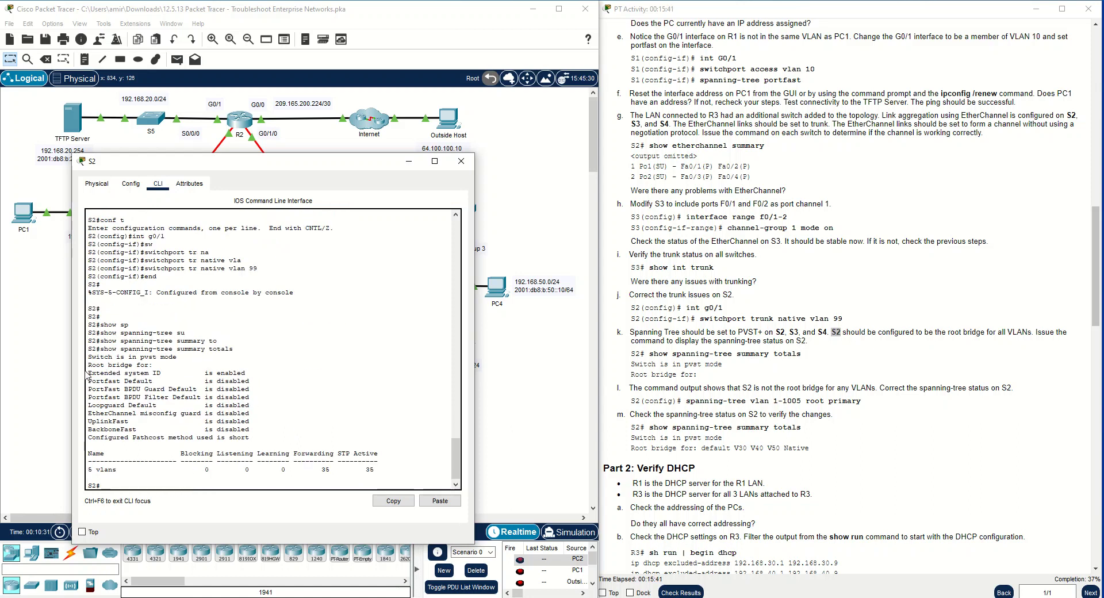
pyautogui.moveTo(88, 366); pyautogui.dragTo(173, 362)
pyautogui.click(162, 363)
# Enter global configuration mode on S2 and reread the root bridge requirement in instruction step k
pyautogui.write('t')
pyautogui.press('Return')
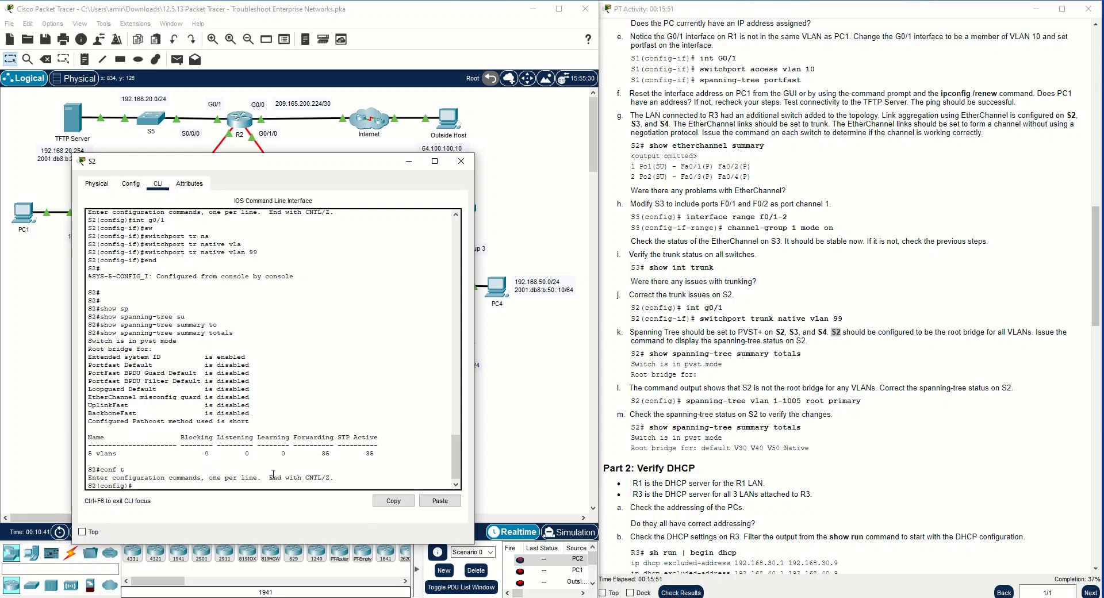
pyautogui.click(856, 329)
pyautogui.moveTo(837, 333); pyautogui.dragTo(951, 328)
pyautogui.click(1013, 332)
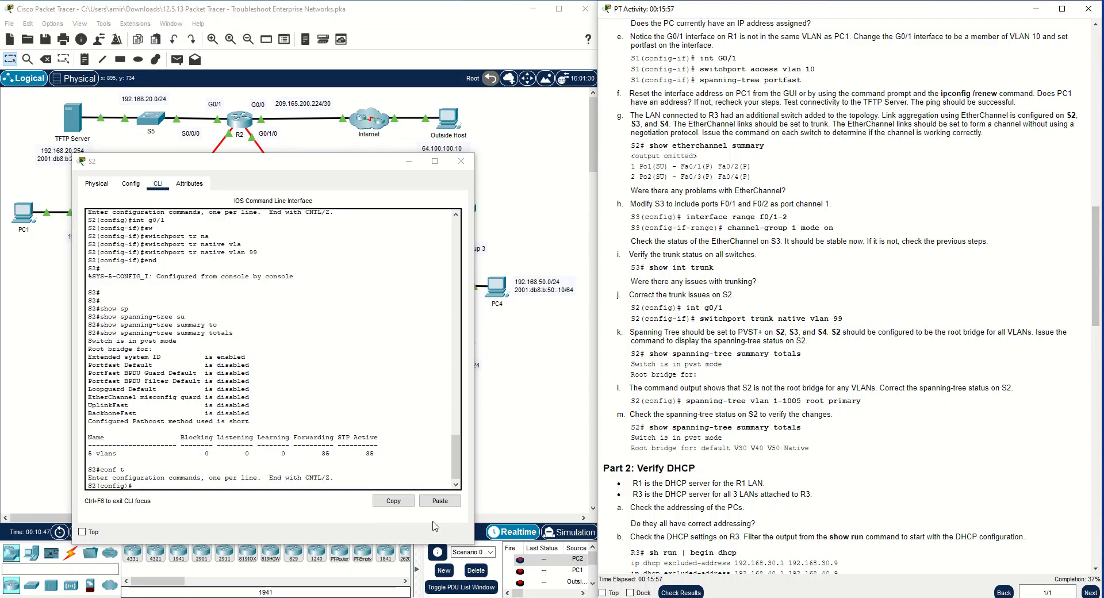
# Begin a spanning-tree command on S2 for VLANs 1-1005 and list the options available for it
pyautogui.click(156, 486)
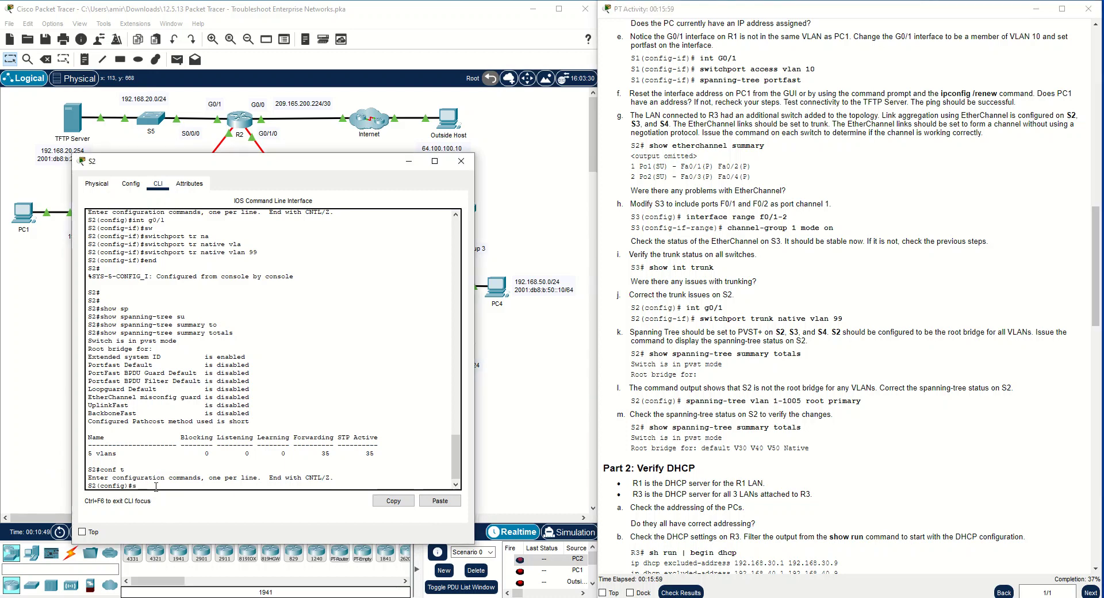
pyautogui.write('spa')
pyautogui.press('Tab')
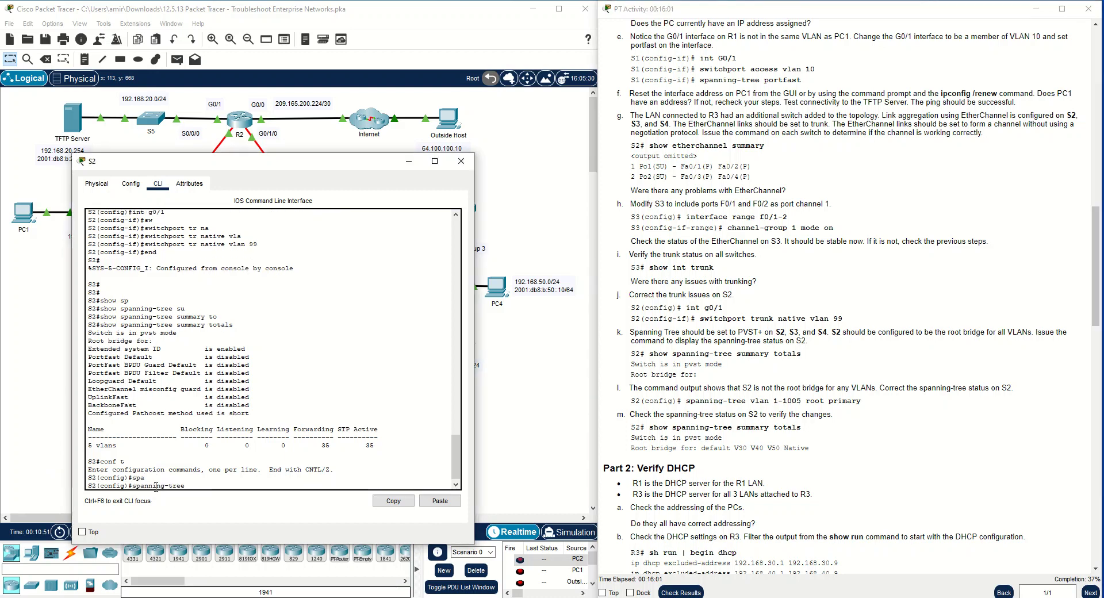
pyautogui.write('vlan')
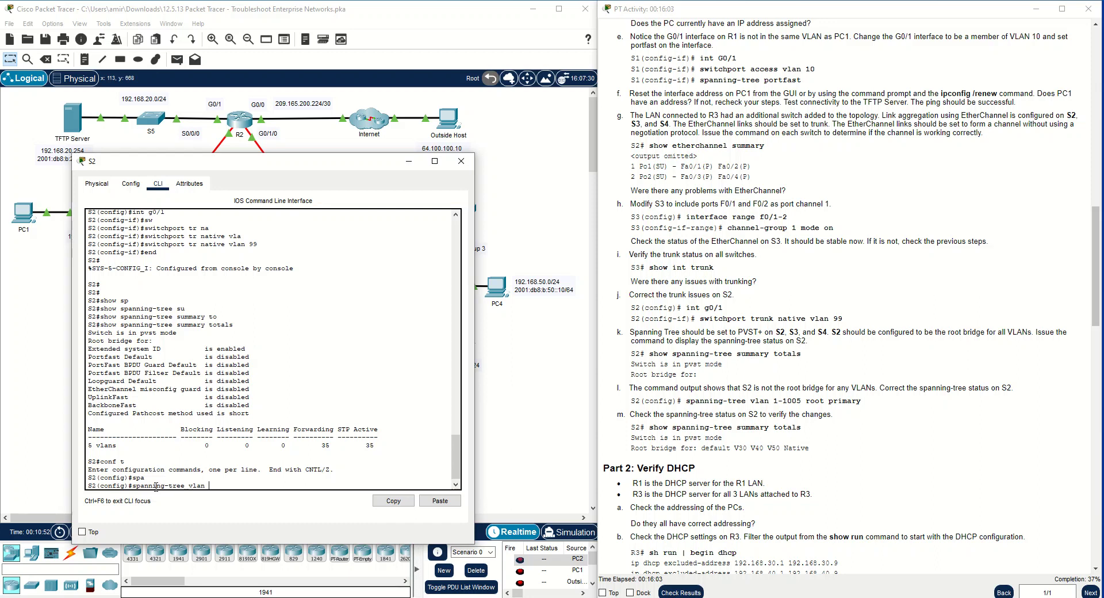
pyautogui.write(' 1-1005')
pyautogui.moveTo(999, 332); pyautogui.dragTo(1032, 332)
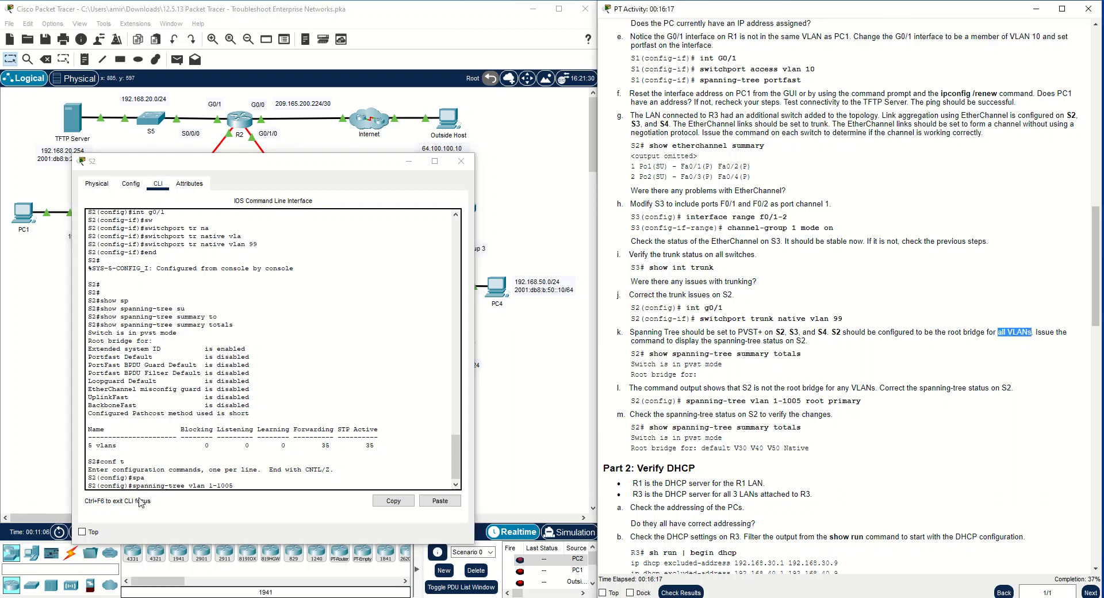
pyautogui.click(244, 484)
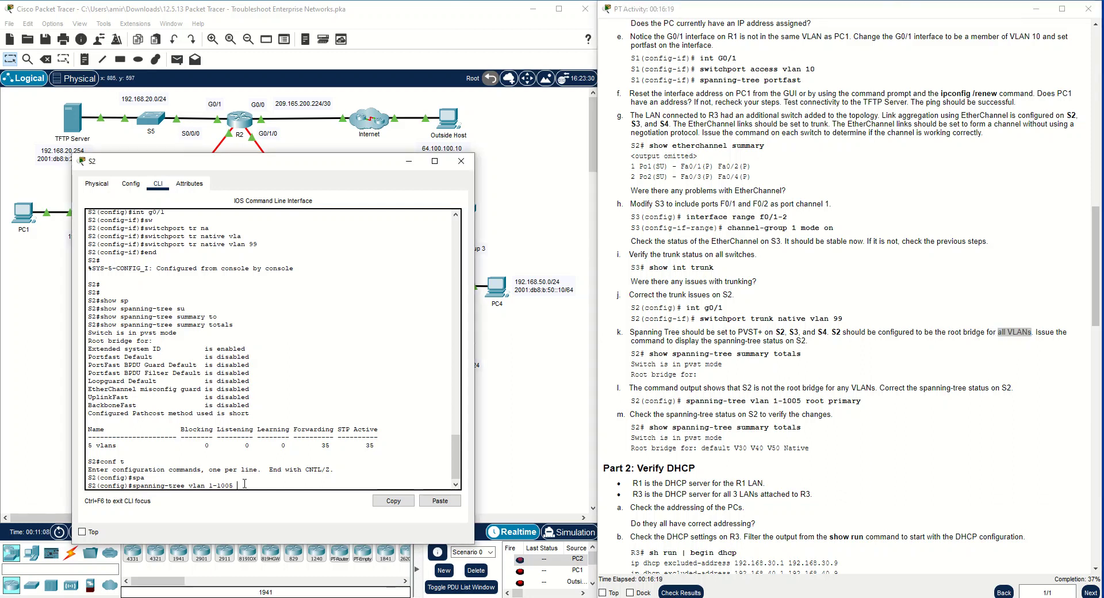
pyautogui.write('?')
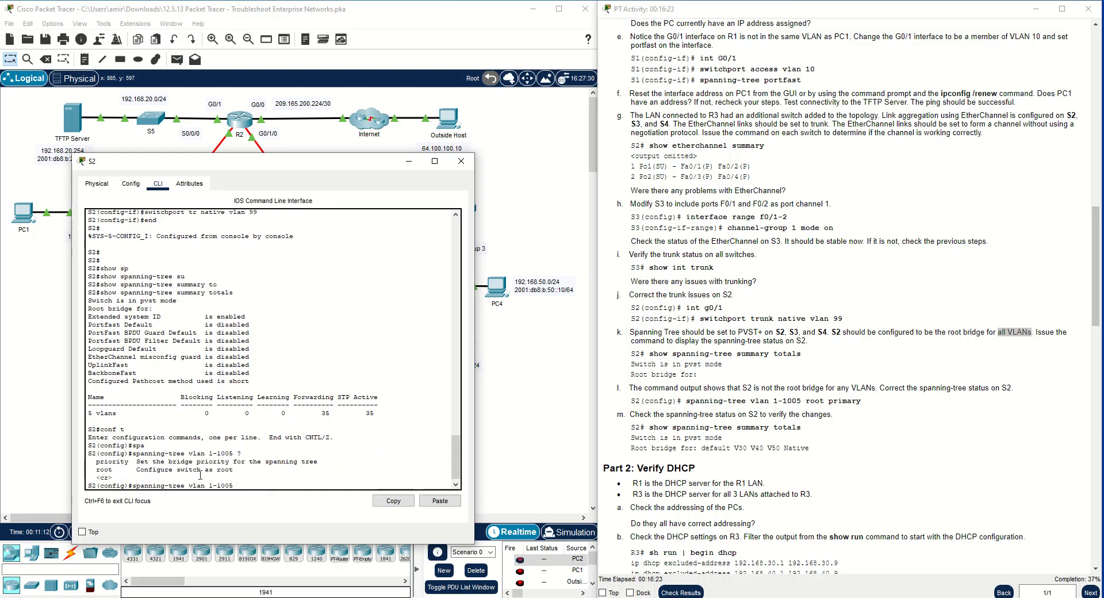
pyautogui.write('pr')
# Check the root options and configure S2 as primary root bridge with spanning-tree vlan 1-1005 root primary
pyautogui.press('BackSpace')
pyautogui.press('BackSpace')
pyautogui.press('BackSpace')
pyautogui.write('root ?')
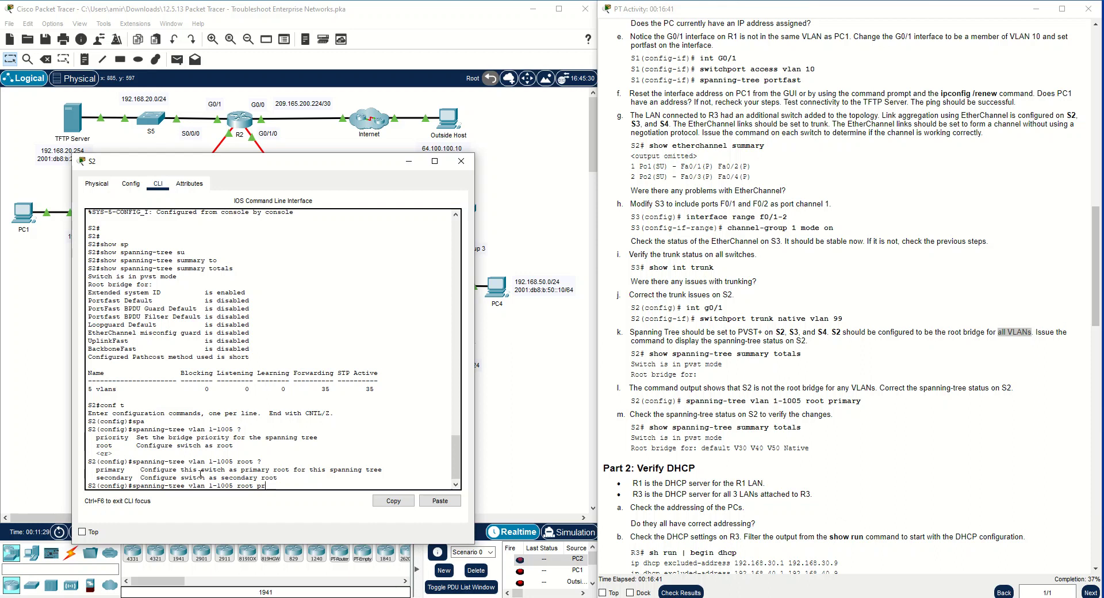
pyautogui.write('i')
pyautogui.press('Tab')
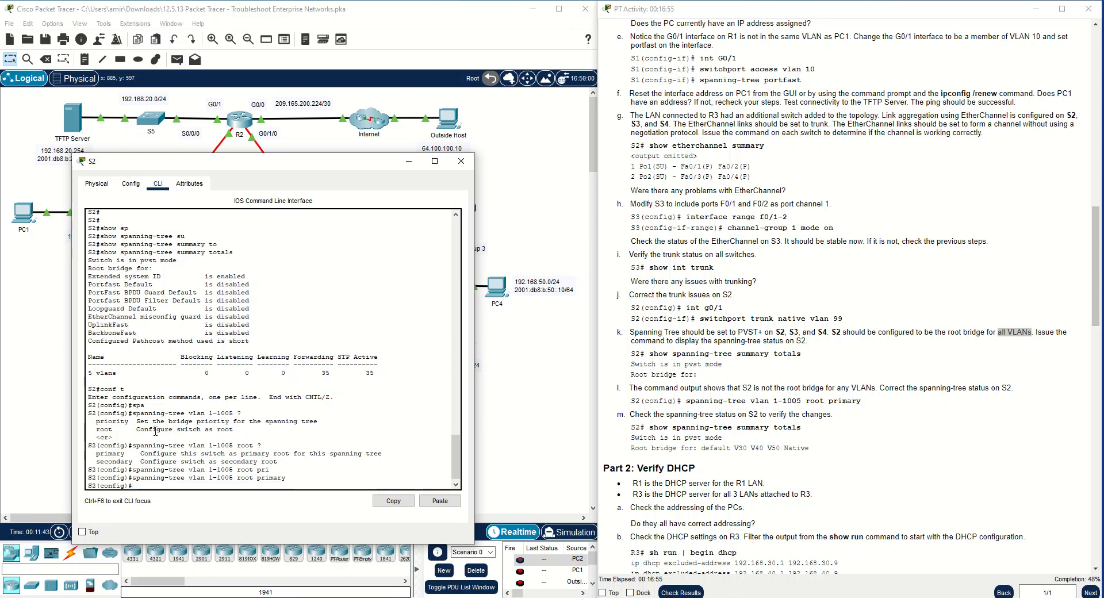
pyautogui.moveTo(289, 477); pyautogui.dragTo(133, 478)
pyautogui.click(175, 484)
# Return S2 to privileged EXEC mode and display the spanning-tree summary totals again to check its root bridge VLANs
pyautogui.scroll(-1, 836, 400)
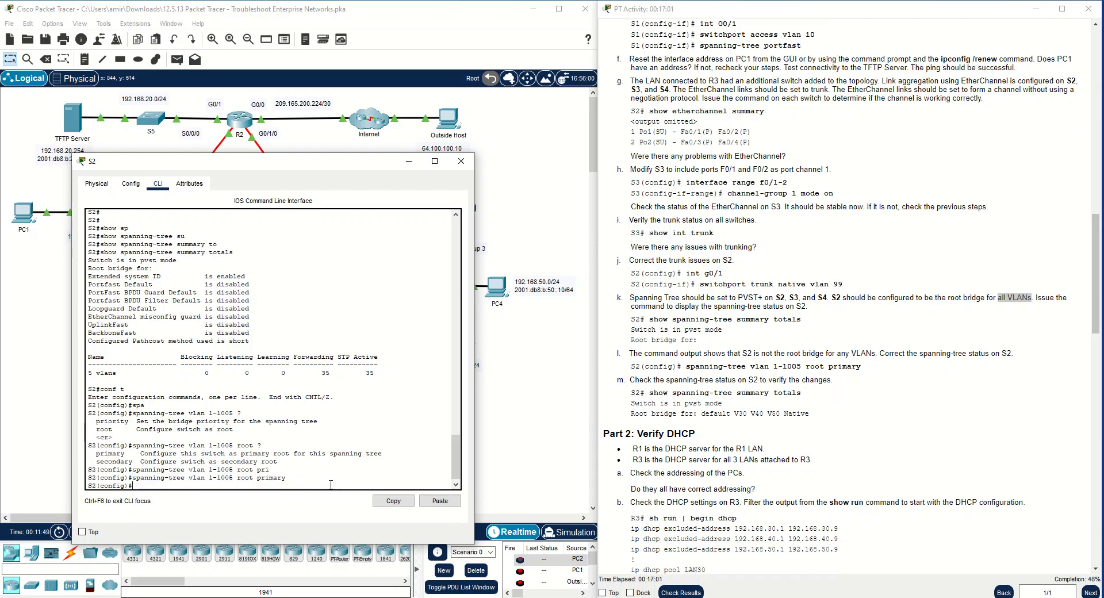
pyautogui.write('end')
pyautogui.press('Return')
pyautogui.press('Up')
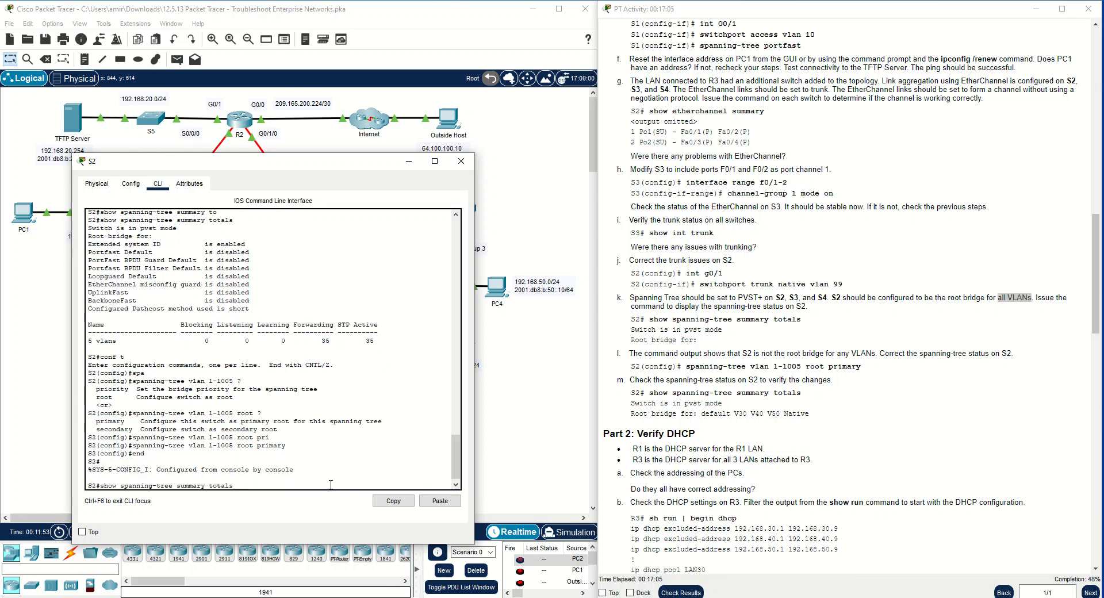
pyautogui.press('Return')
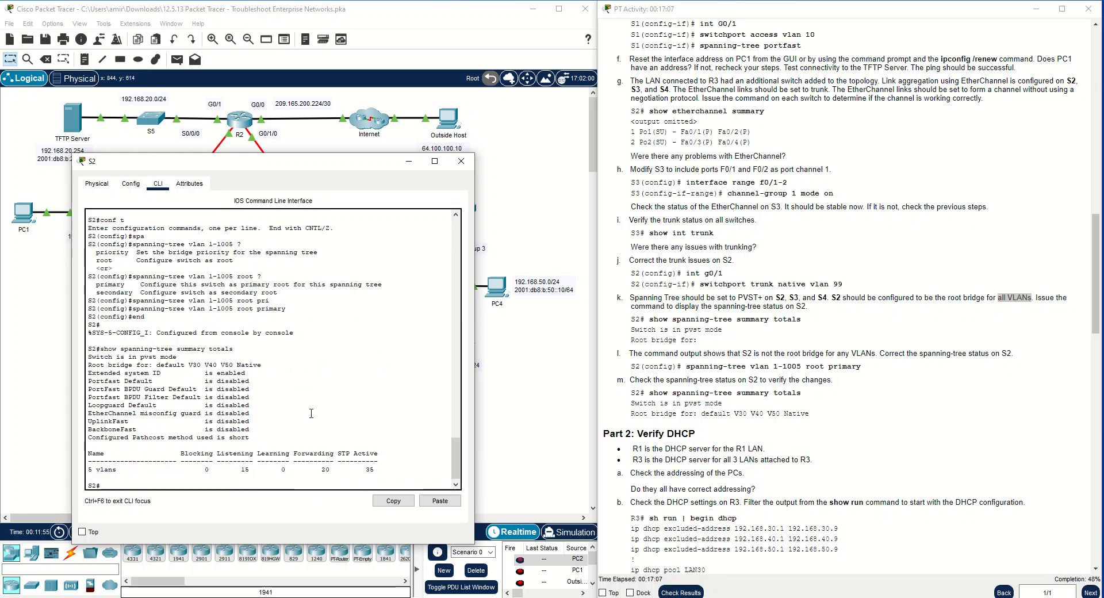
pyautogui.moveTo(261, 365); pyautogui.dragTo(85, 365)
pyautogui.click(132, 366)
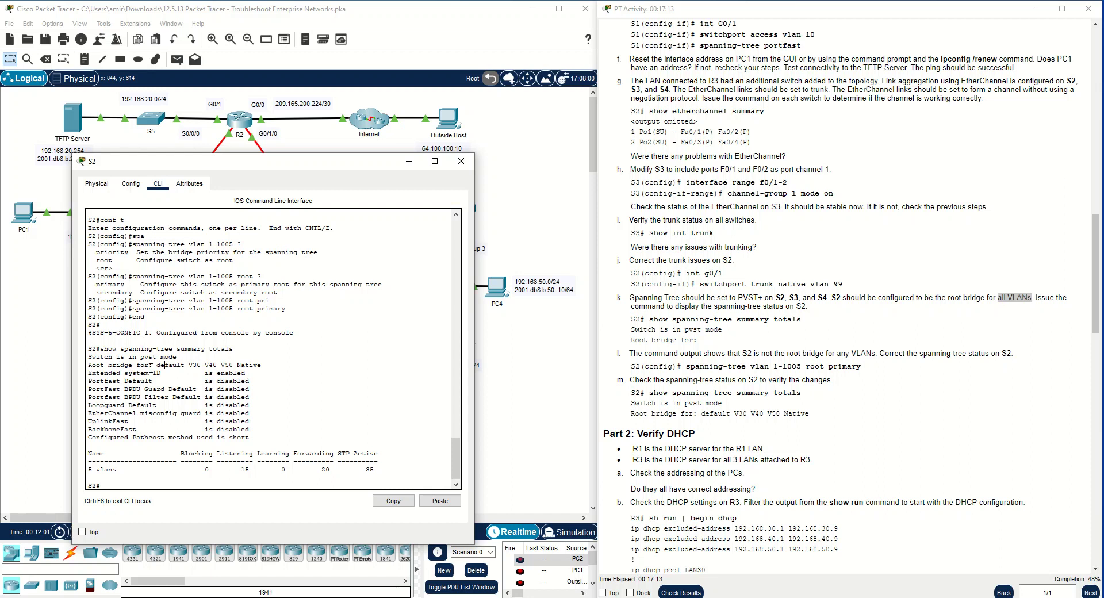
pyautogui.moveTo(156, 366); pyautogui.dragTo(233, 365)
pyautogui.click(262, 363)
# Close the S2 window and read the Part 2 instructions on verifying DHCP and PC addressing
pyautogui.scroll(-4, 840, 368)
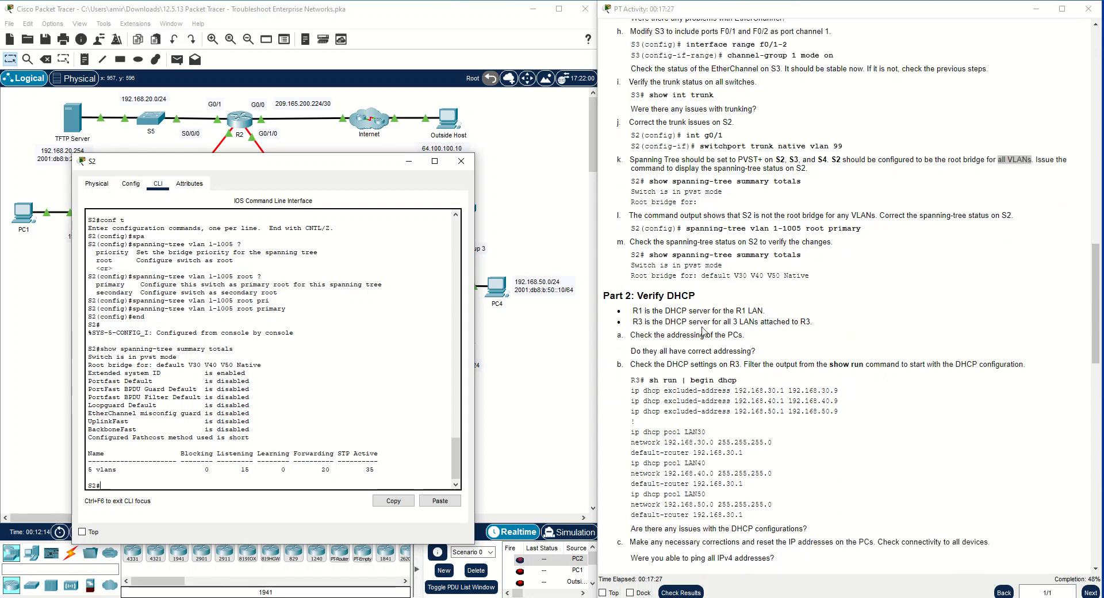
pyautogui.scroll(-2, 702, 332)
pyautogui.click(462, 163)
pyautogui.scroll(-1, 679, 309)
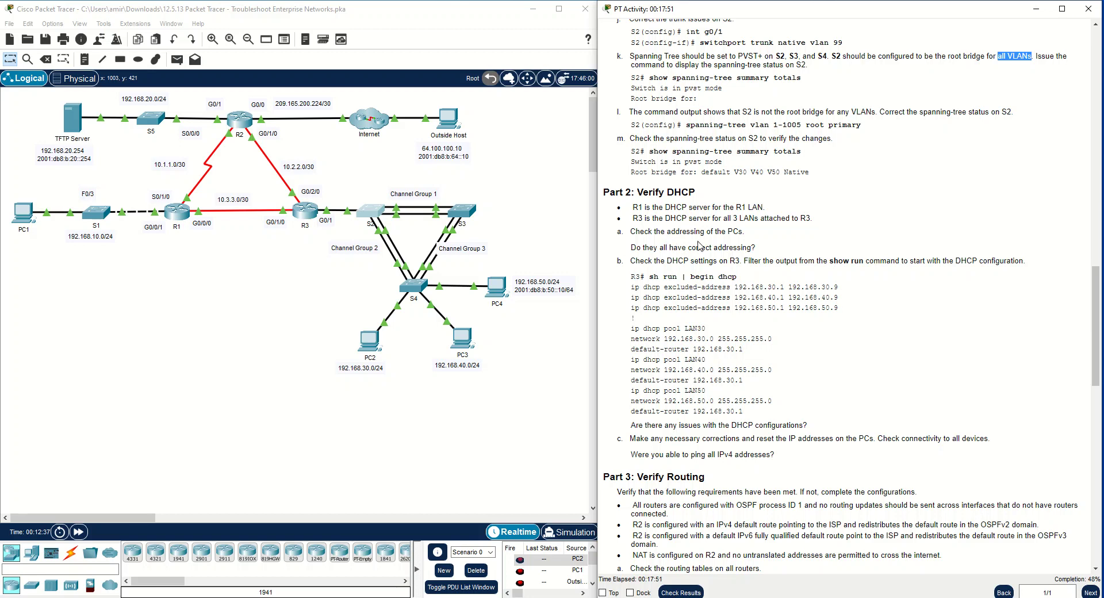
# Open PC4's command prompt and display its full addressing with ipconfig /all
pyautogui.click(500, 292)
pyautogui.click(454, 128)
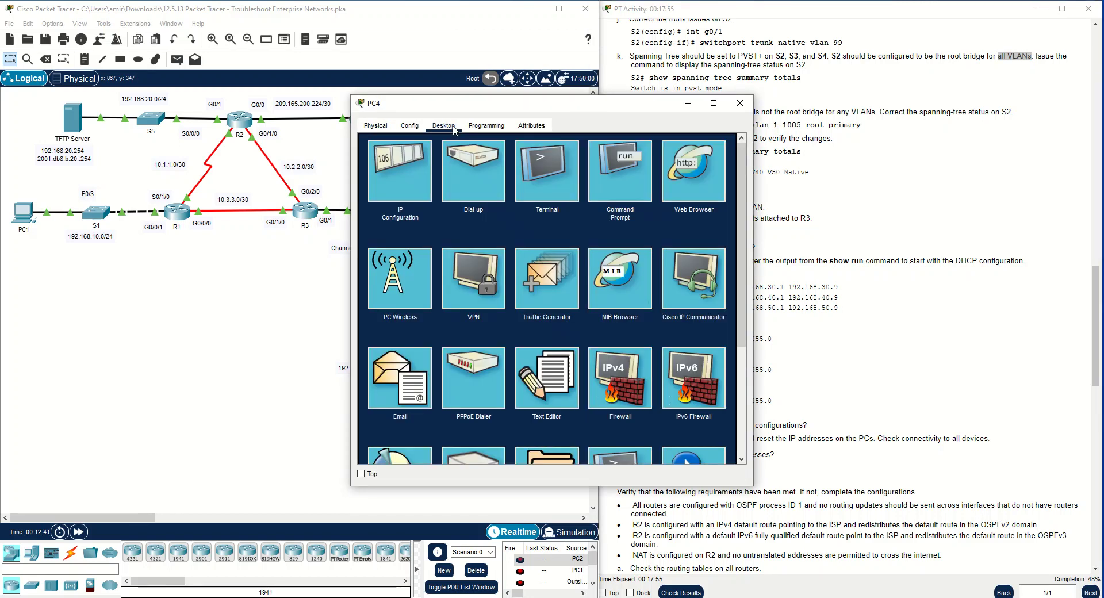
pyautogui.click(630, 193)
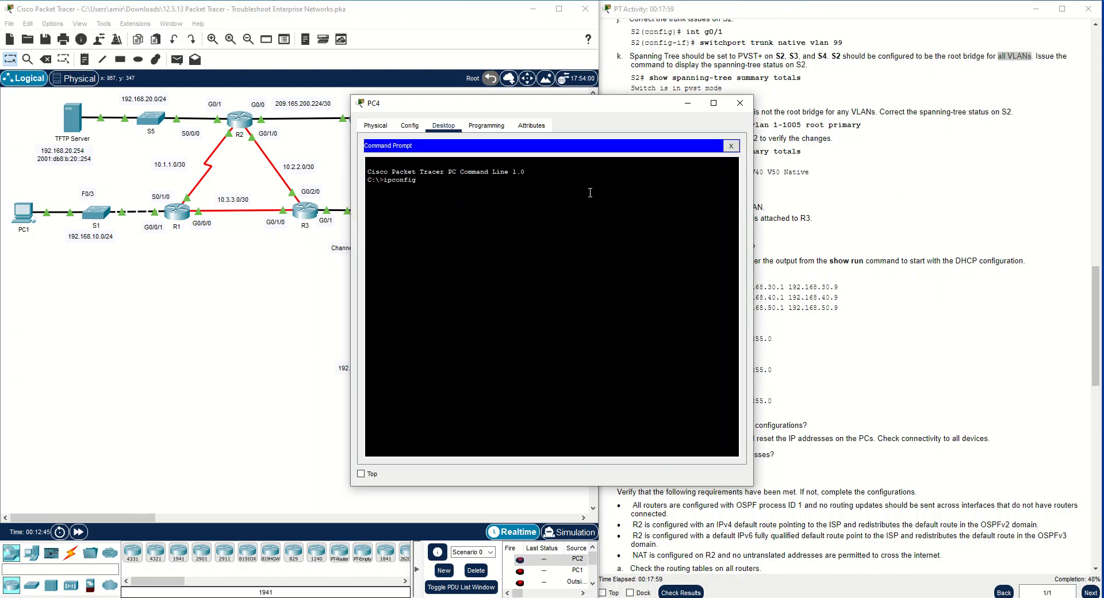
pyautogui.write('ipconfig /all')
pyautogui.press('Return')
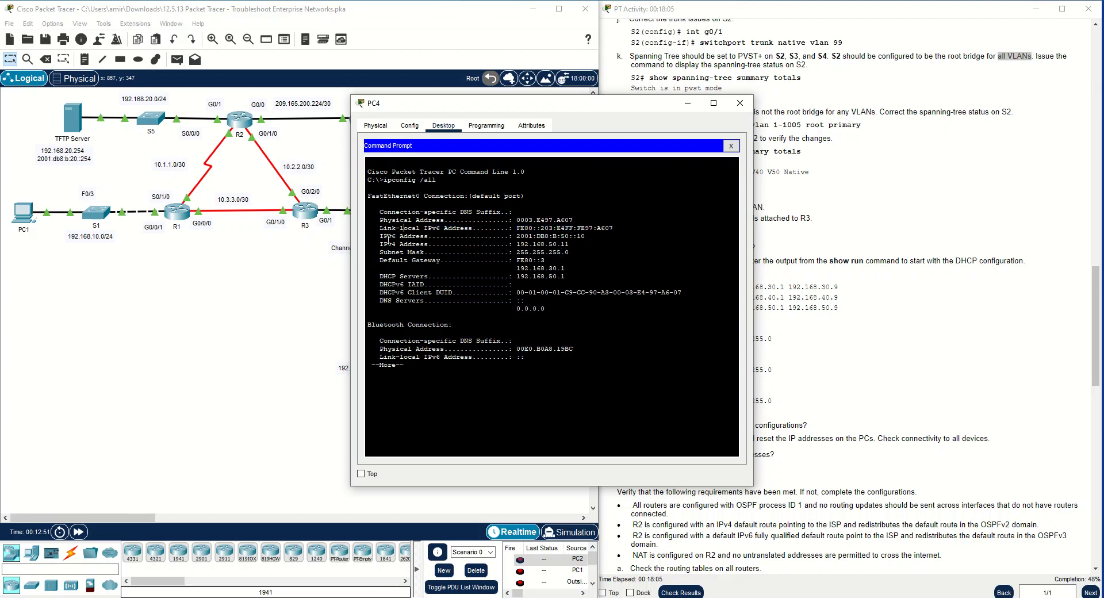
# Examine PC4's IPv4 address and default gateway, then close the PC4 window
pyautogui.moveTo(380, 244); pyautogui.dragTo(567, 243)
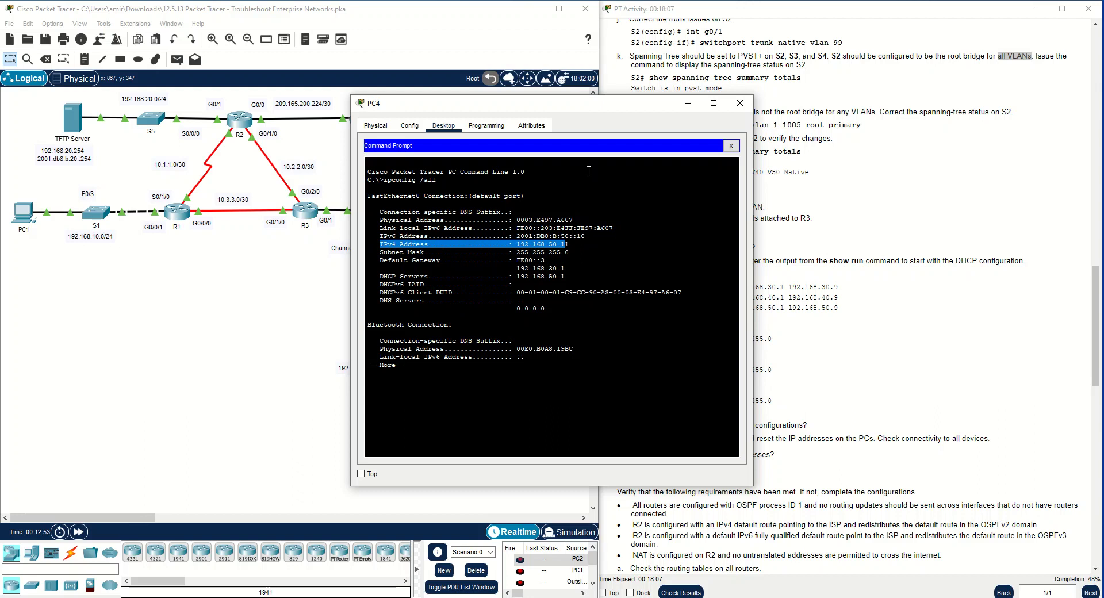
pyautogui.moveTo(583, 106); pyautogui.dragTo(816, 85)
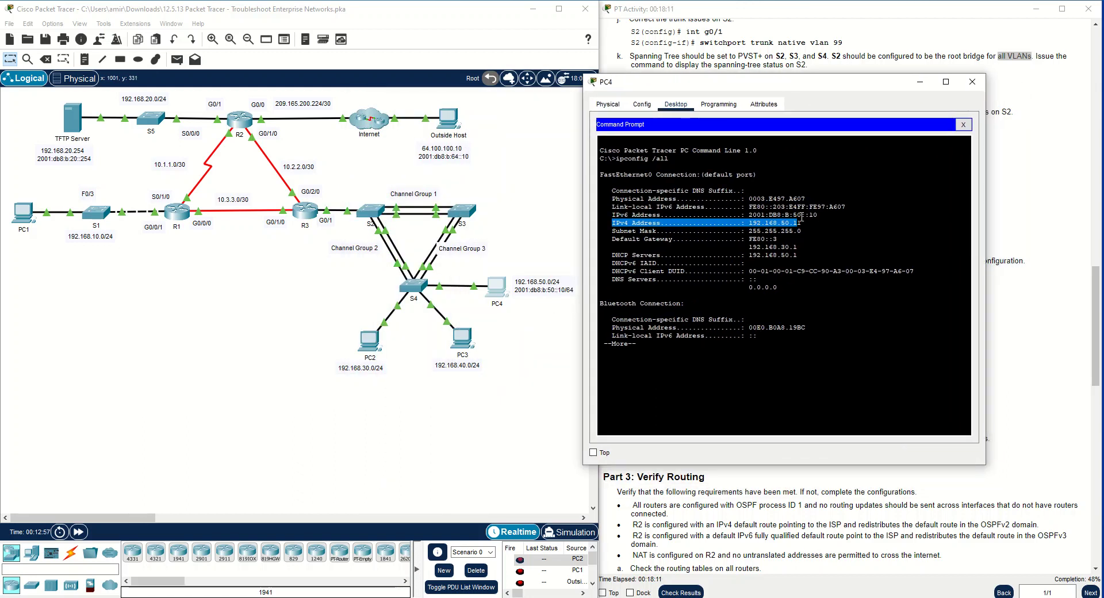
pyautogui.moveTo(805, 249); pyautogui.dragTo(612, 239)
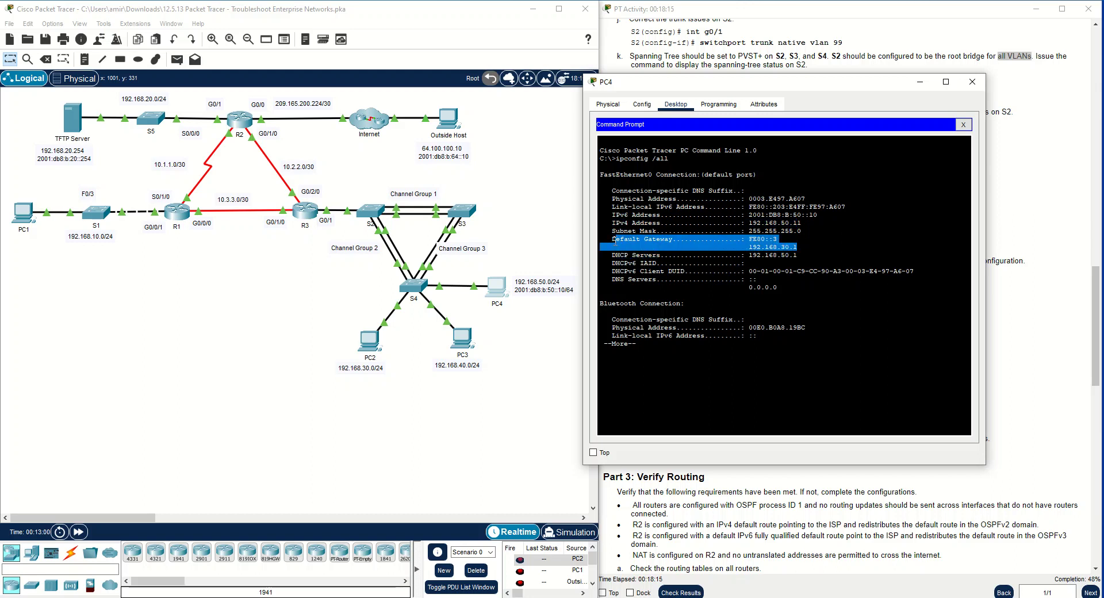
pyautogui.click(661, 233)
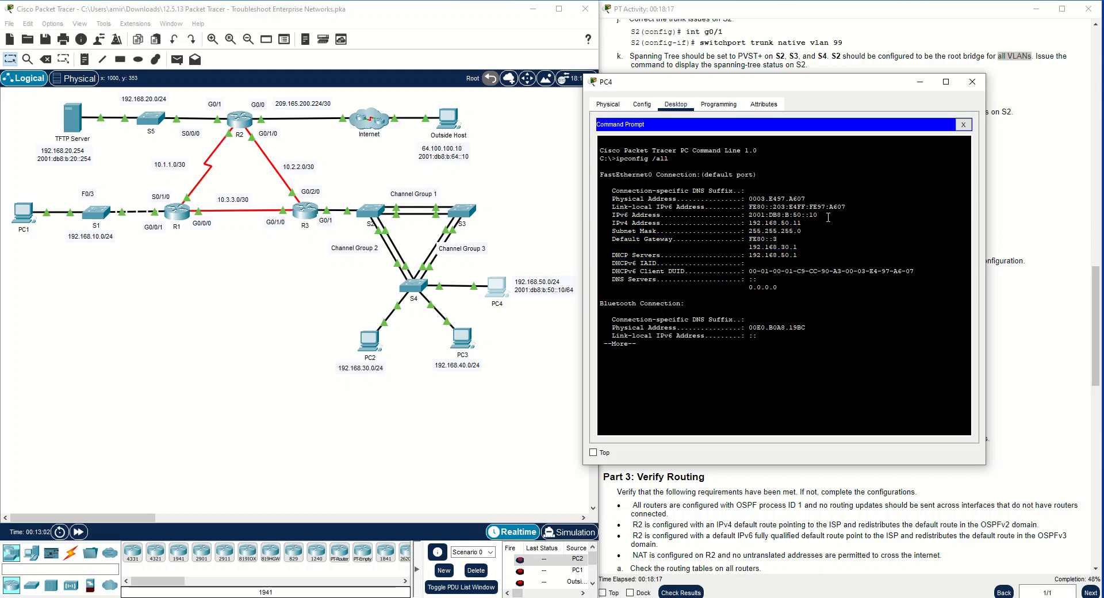
pyautogui.click(971, 82)
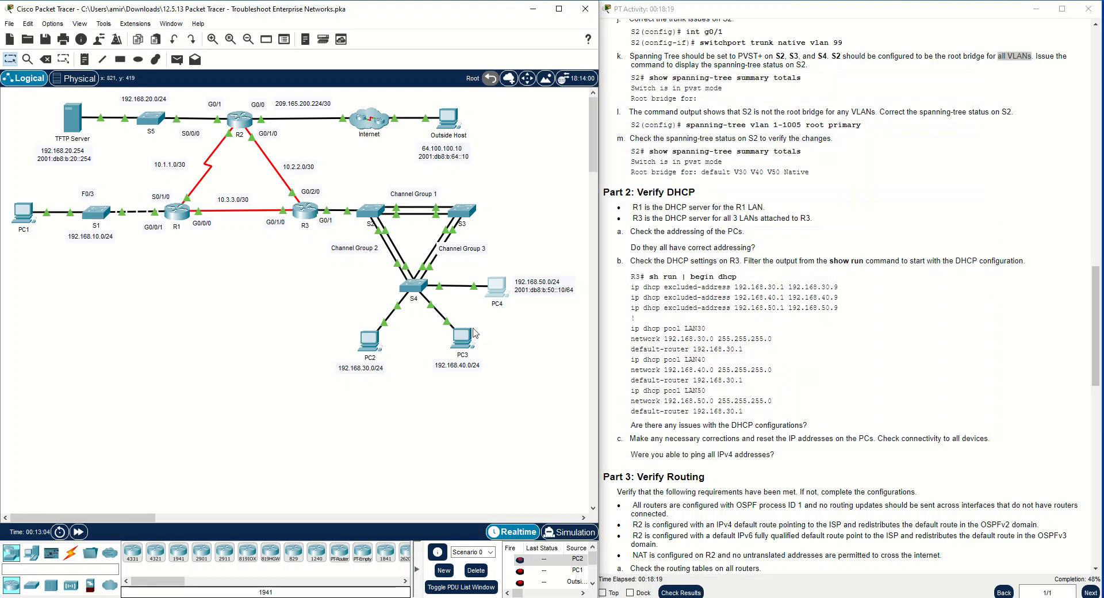
# Check PC3's DHCP-assigned address and default gateway in its IP configuration, and close the PC3 window
pyautogui.click(463, 338)
pyautogui.click(444, 126)
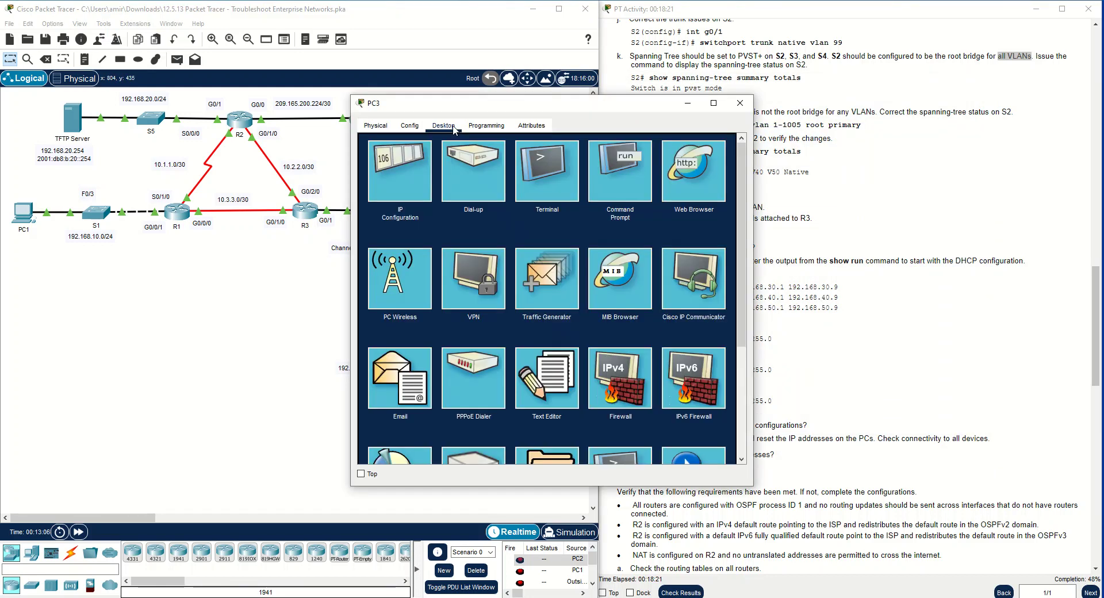
pyautogui.click(405, 182)
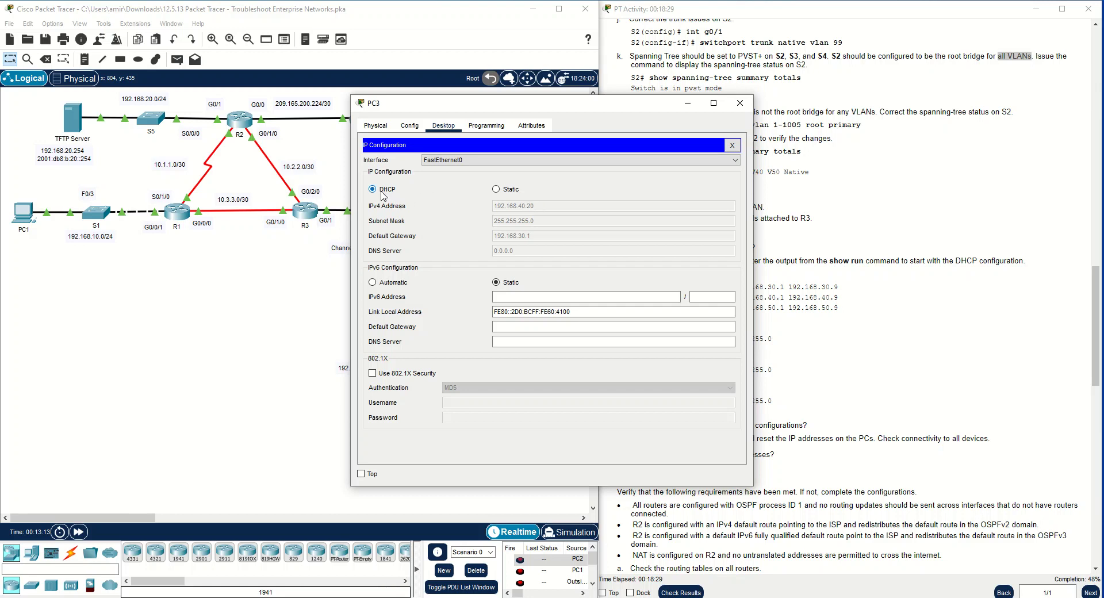
pyautogui.click(740, 104)
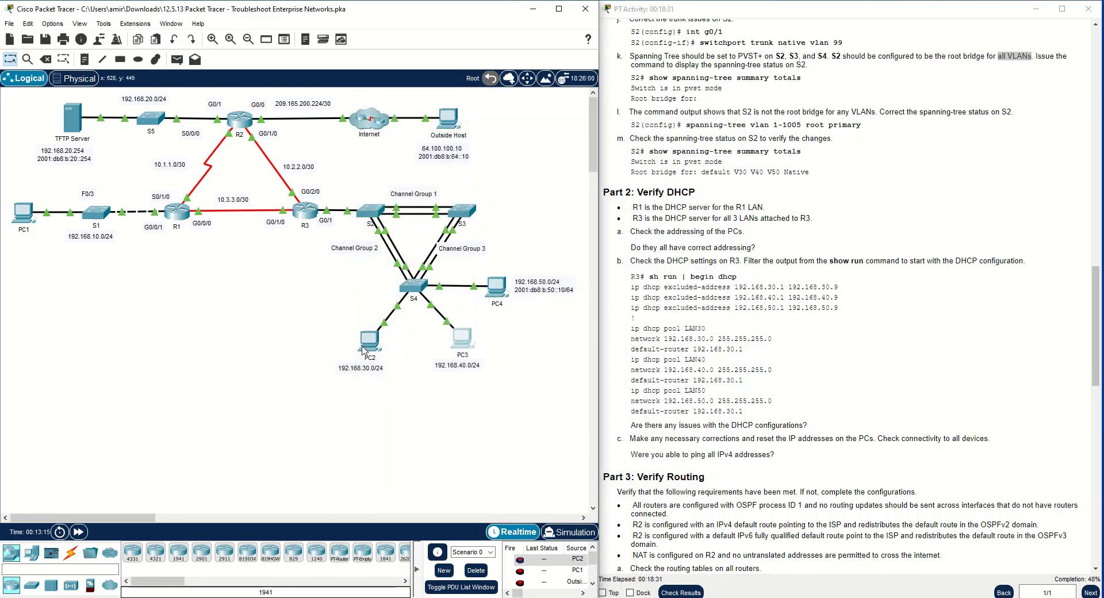
# Check PC2's DHCP-assigned address and default gateway in its IP configuration, and close the PC2 window
pyautogui.click(486, 144)
pyautogui.click(443, 125)
pyautogui.click(401, 171)
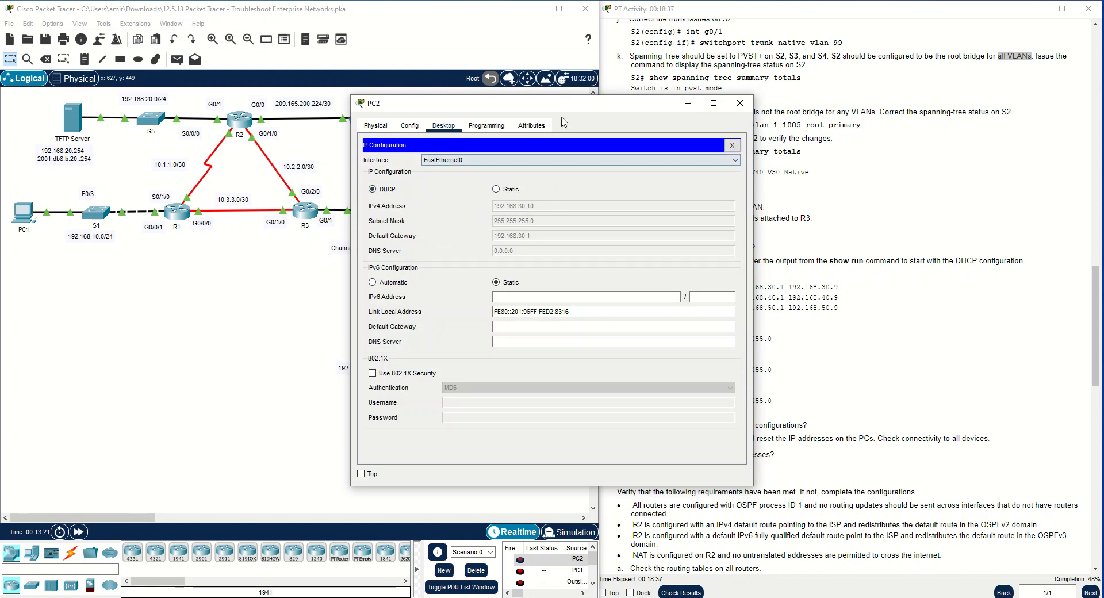
pyautogui.moveTo(552, 103); pyautogui.dragTo(786, 39)
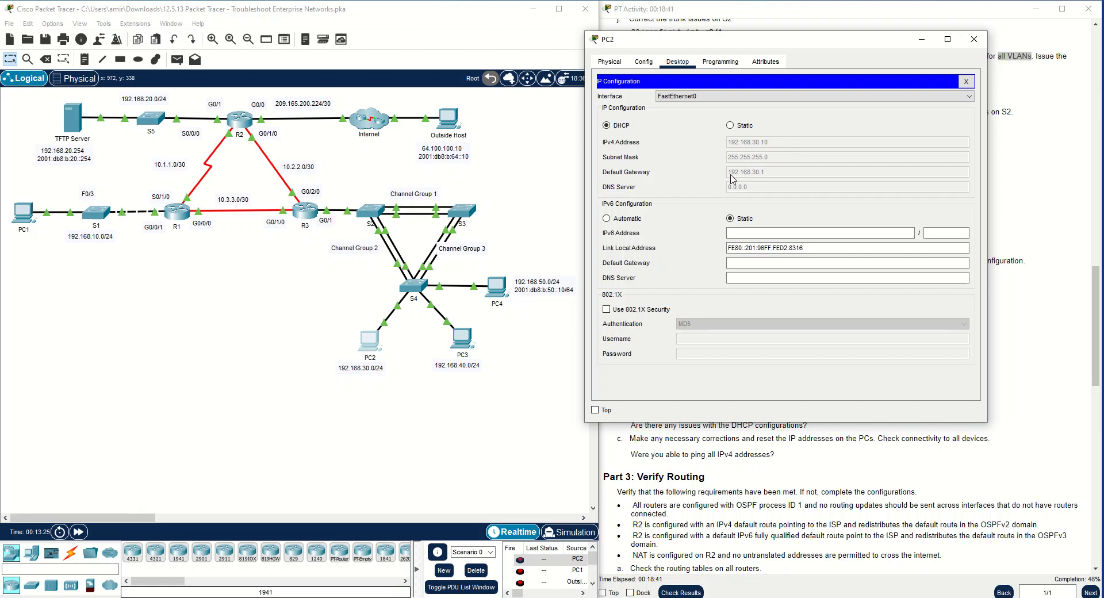
pyautogui.click(974, 39)
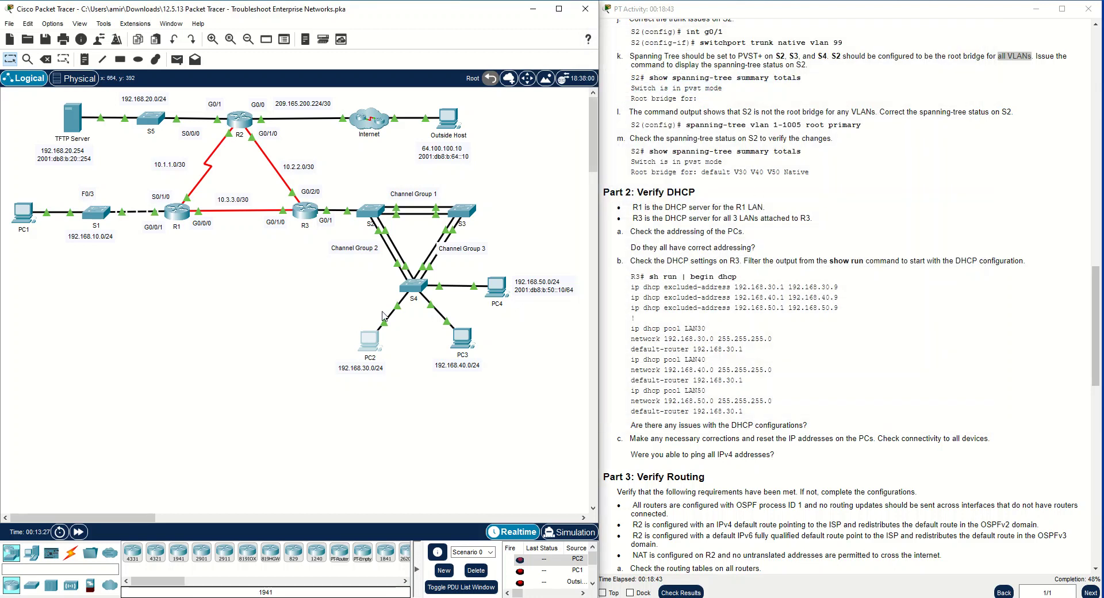
# Open R3's command line and enter privileged EXEC mode
pyautogui.click(305, 210)
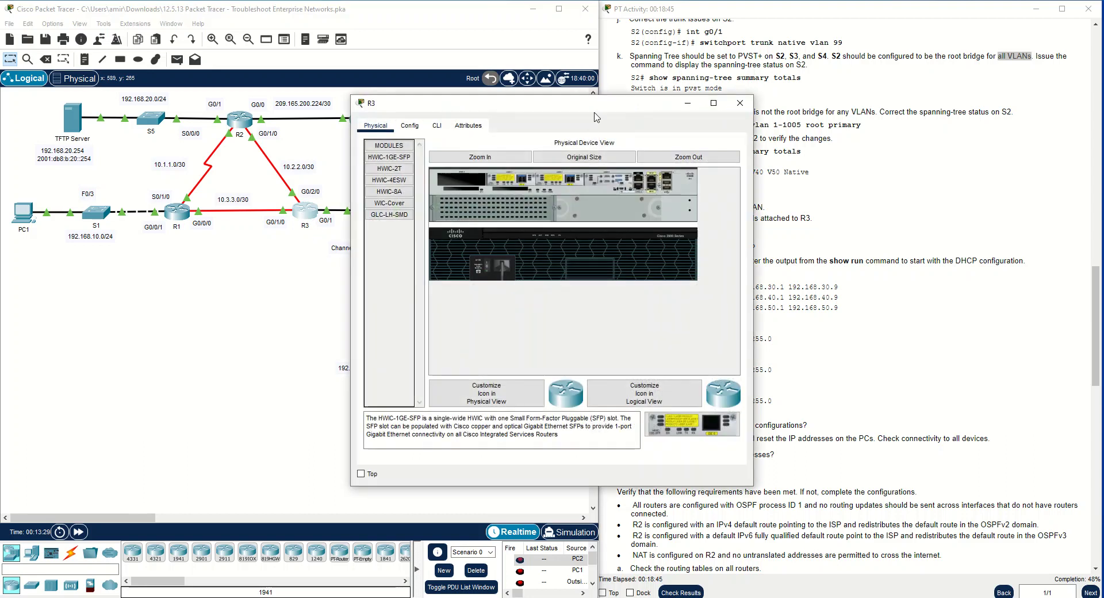
pyautogui.moveTo(595, 107); pyautogui.dragTo(484, 195)
pyautogui.click(326, 214)
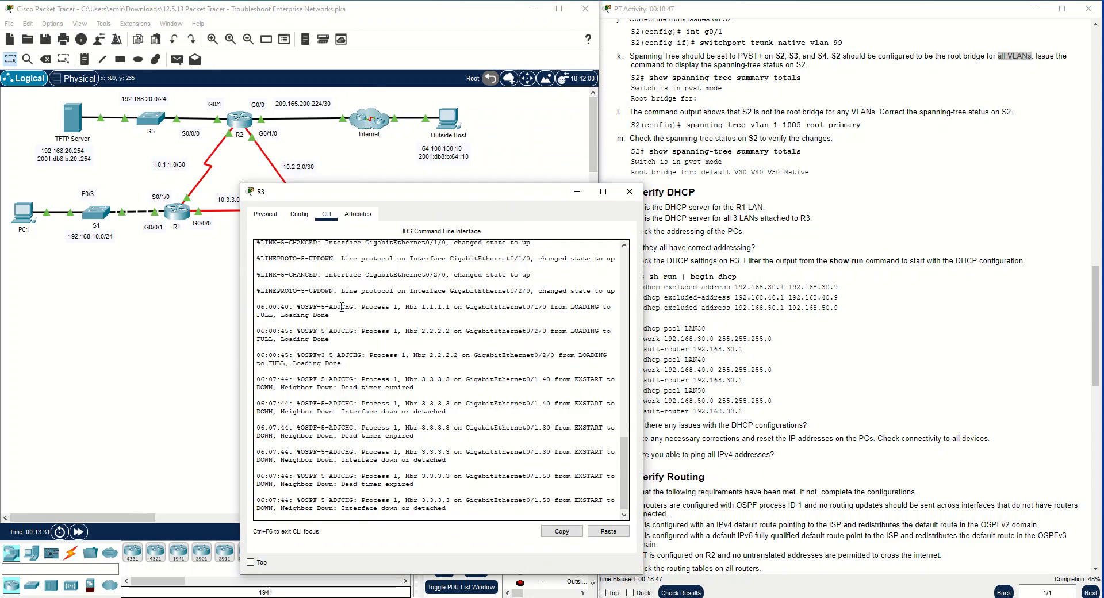
pyautogui.press('Return')
pyautogui.press('Return')
pyautogui.press('Return')
pyautogui.press('Return')
pyautogui.write('en')
pyautogui.press('Return')
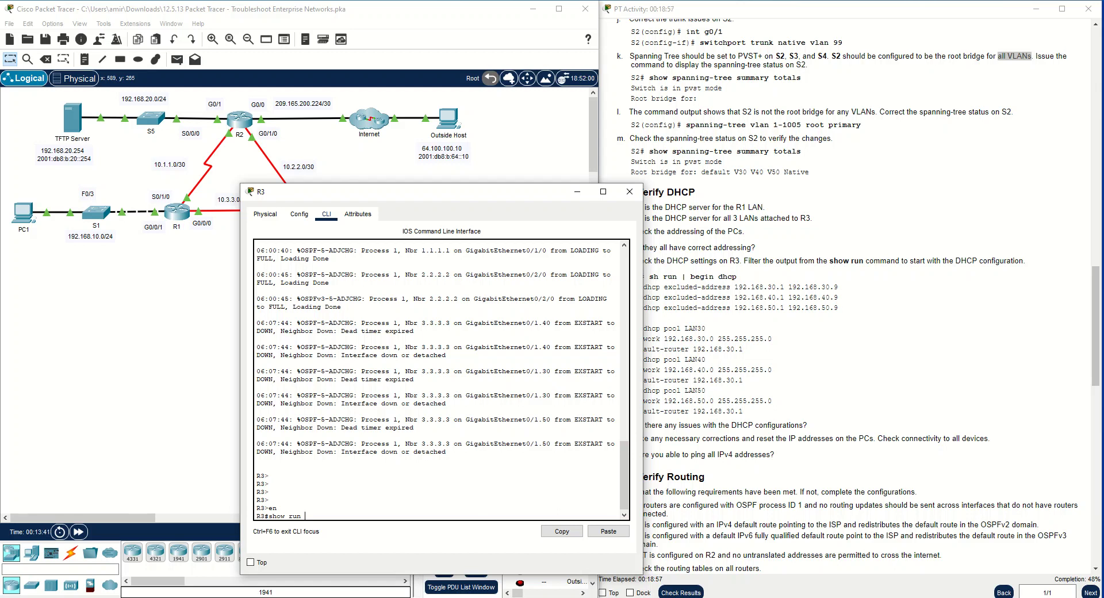
# Display R3's running configuration with show run | begin dhcp, copying the filter from the instructions, and page through the output
pyautogui.scroll(-2, 741, 530)
pyautogui.moveTo(502, 194); pyautogui.dragTo(394, 215)
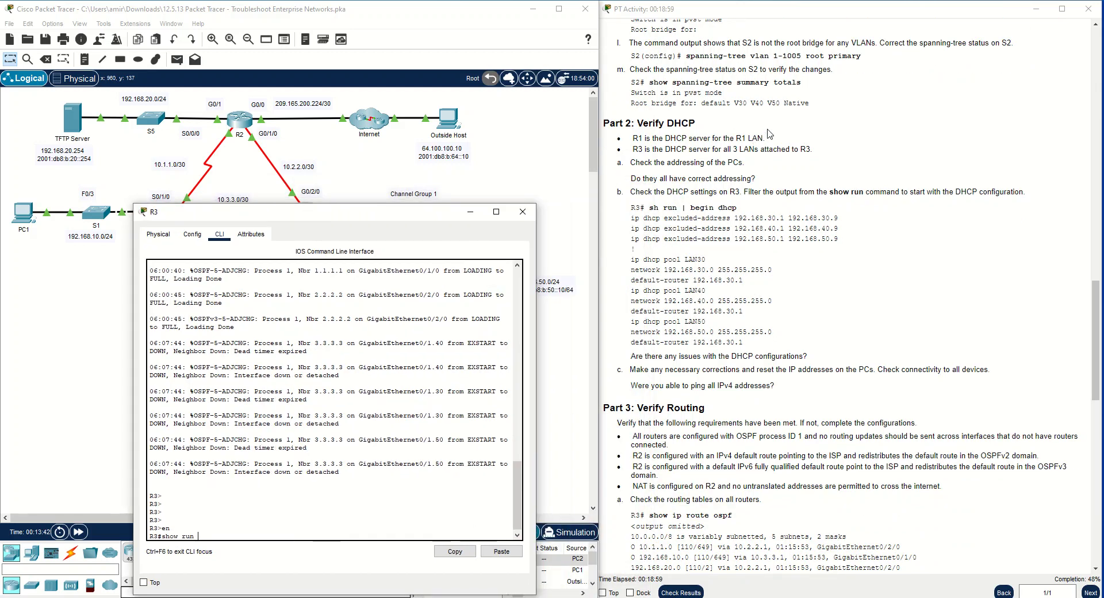
pyautogui.moveTo(737, 208); pyautogui.dragTo(684, 208)
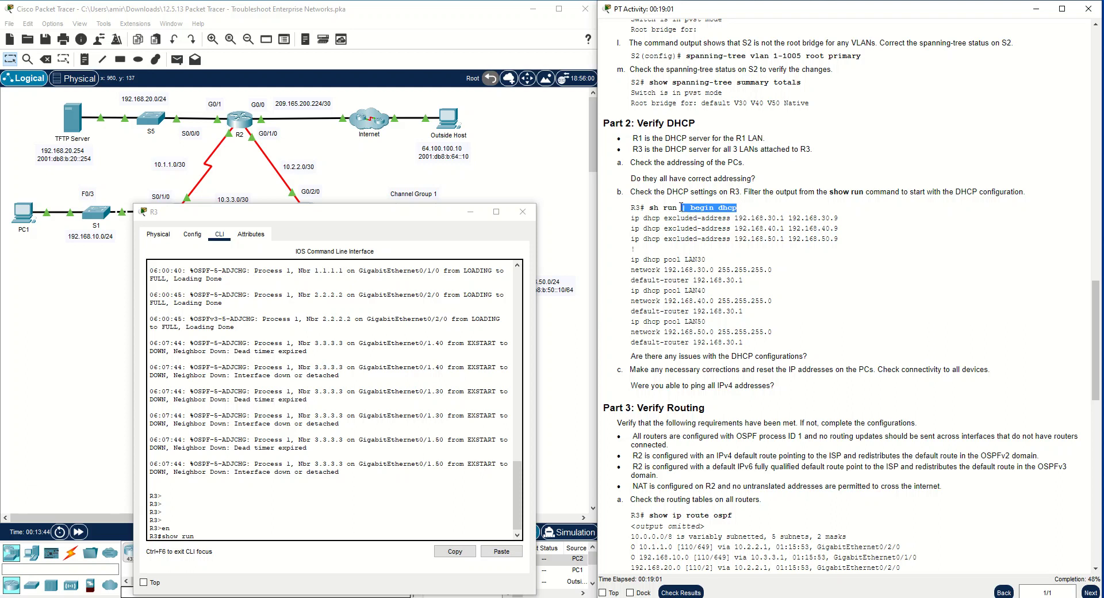
pyautogui.rightClick(683, 209)
pyautogui.click(700, 217)
pyautogui.rightClick(230, 532)
pyautogui.click(258, 556)
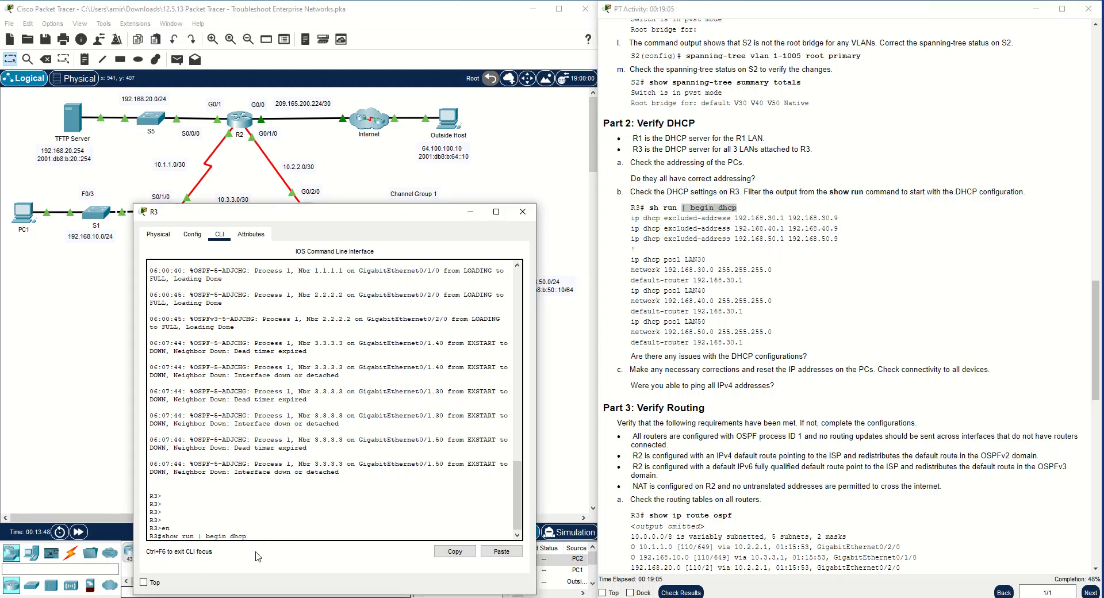
pyautogui.press('Return')
pyautogui.press('space')
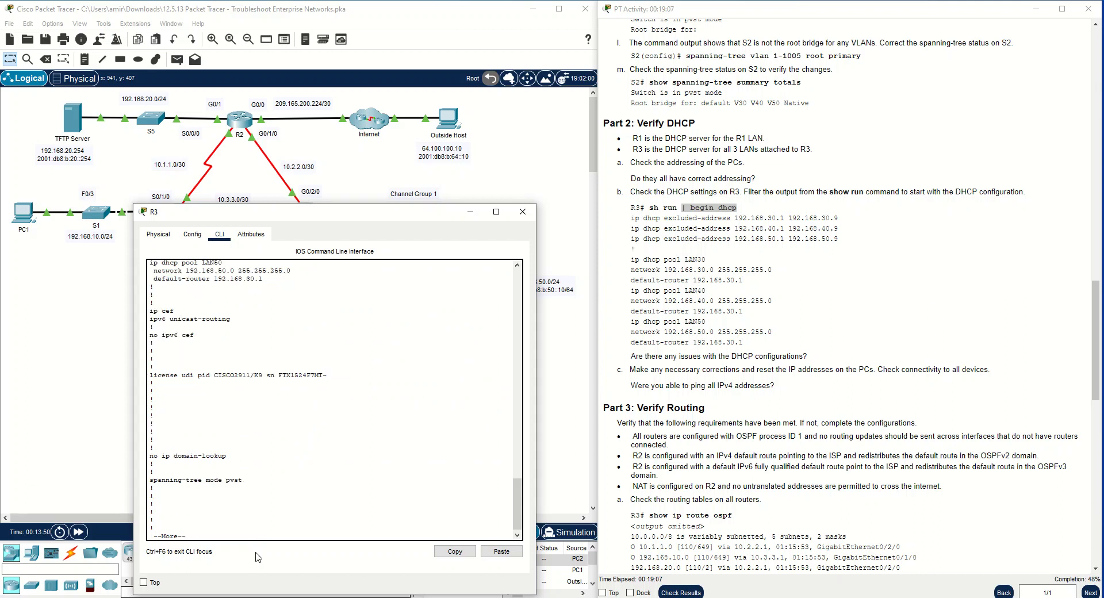
pyautogui.press('space')
pyautogui.press('space')
pyautogui.press('space')
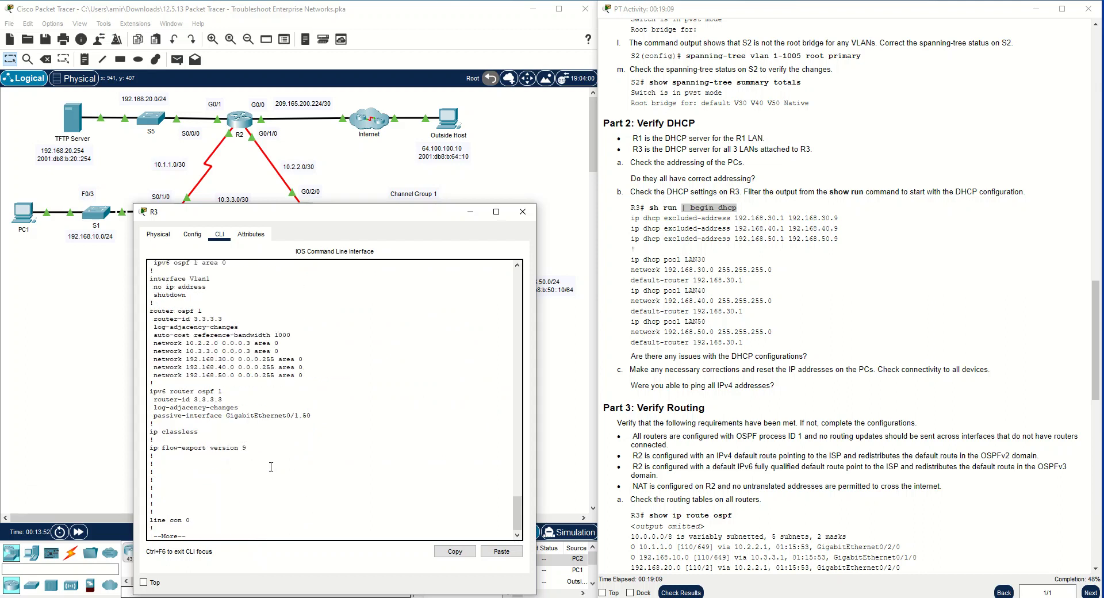
# Run show run | begin dhcp on R3 again and examine the DHCP excluded-address ranges
pyautogui.press('Up')
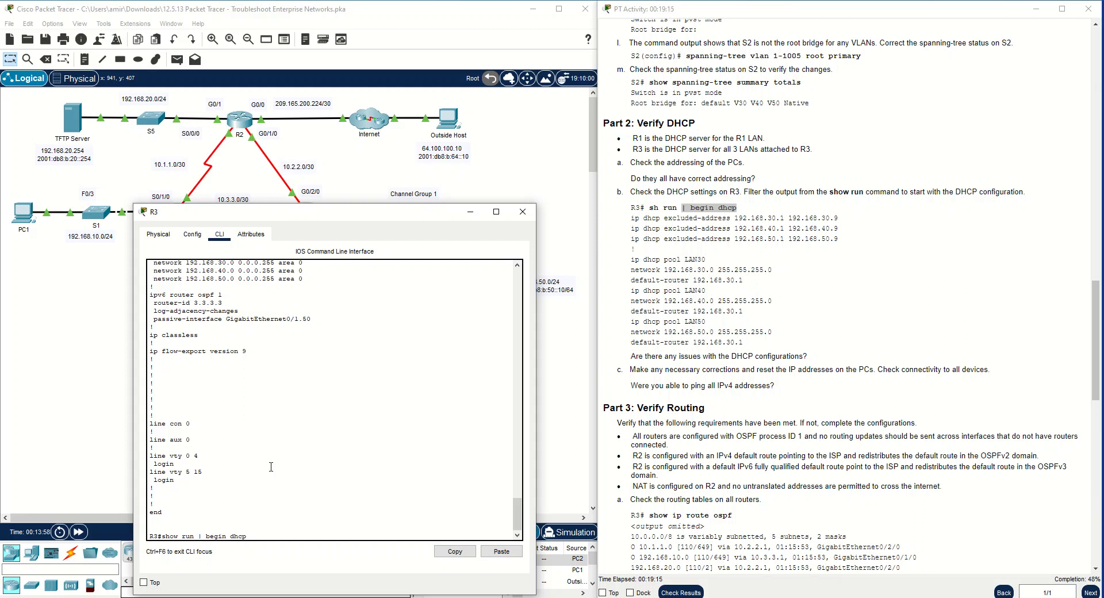
pyautogui.press('BackSpace')
pyautogui.press('Return')
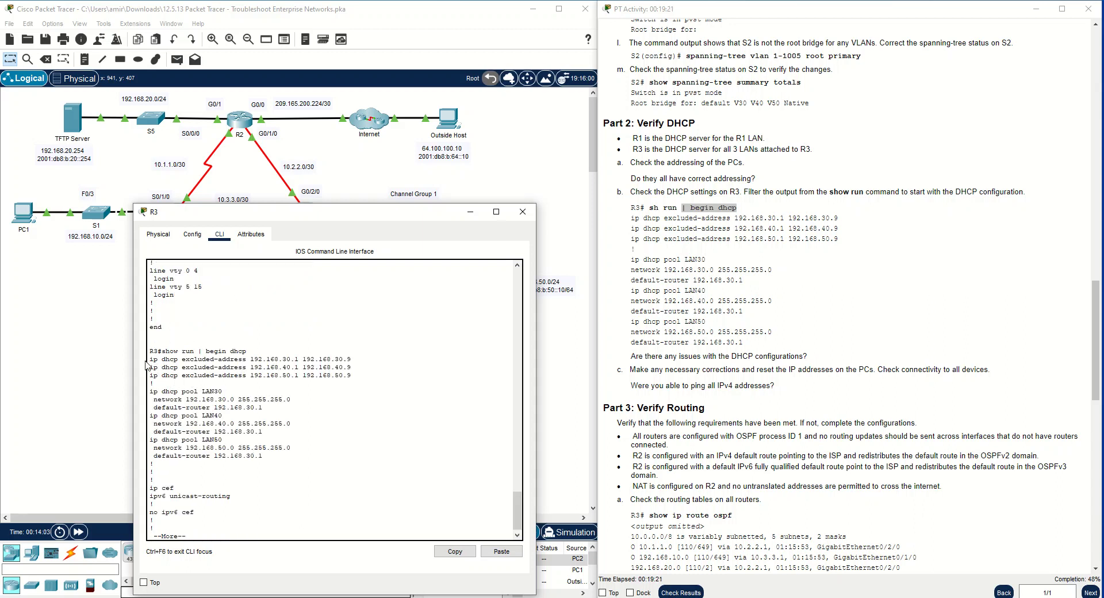
pyautogui.moveTo(154, 359); pyautogui.dragTo(352, 376)
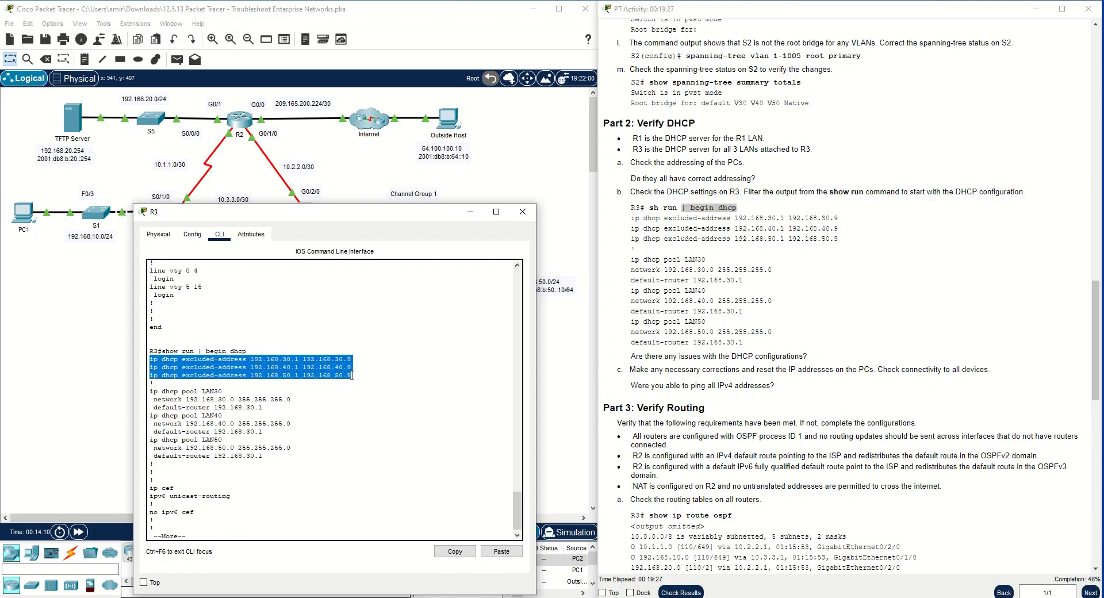
pyautogui.moveTo(279, 360); pyautogui.dragTo(144, 357)
pyautogui.click(353, 370)
pyautogui.click(246, 405)
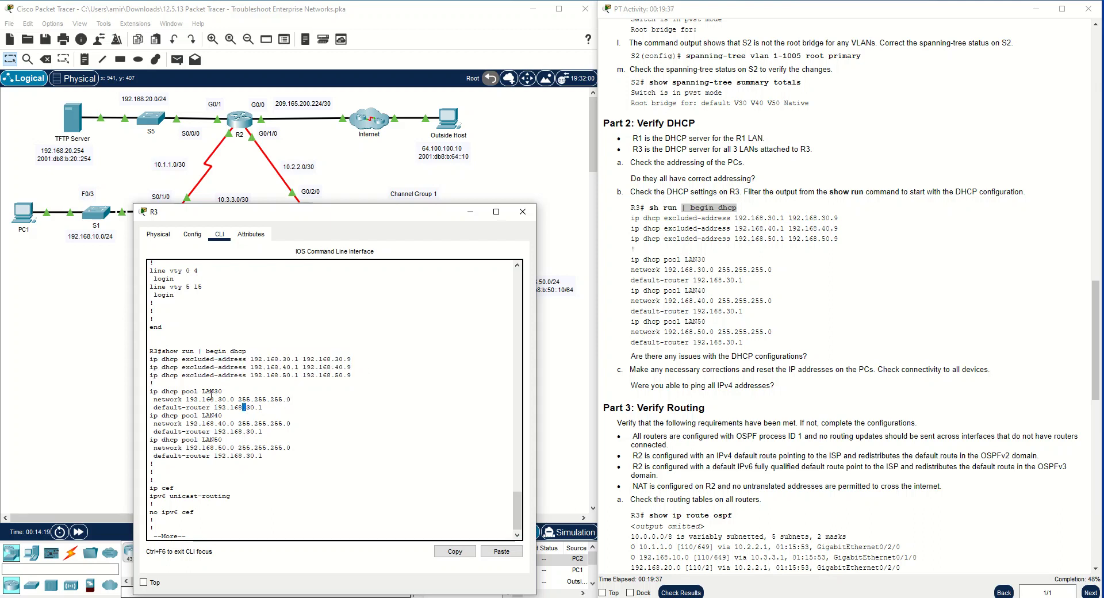
# Compare the network and default-router of R3's LAN30, LAN40 and LAN50 pools, and page through the remaining output
pyautogui.moveTo(203, 388); pyautogui.dragTo(207, 439)
pyautogui.click(244, 433)
pyautogui.moveTo(292, 399); pyautogui.dragTo(155, 432)
pyautogui.moveTo(262, 456); pyautogui.dragTo(173, 444)
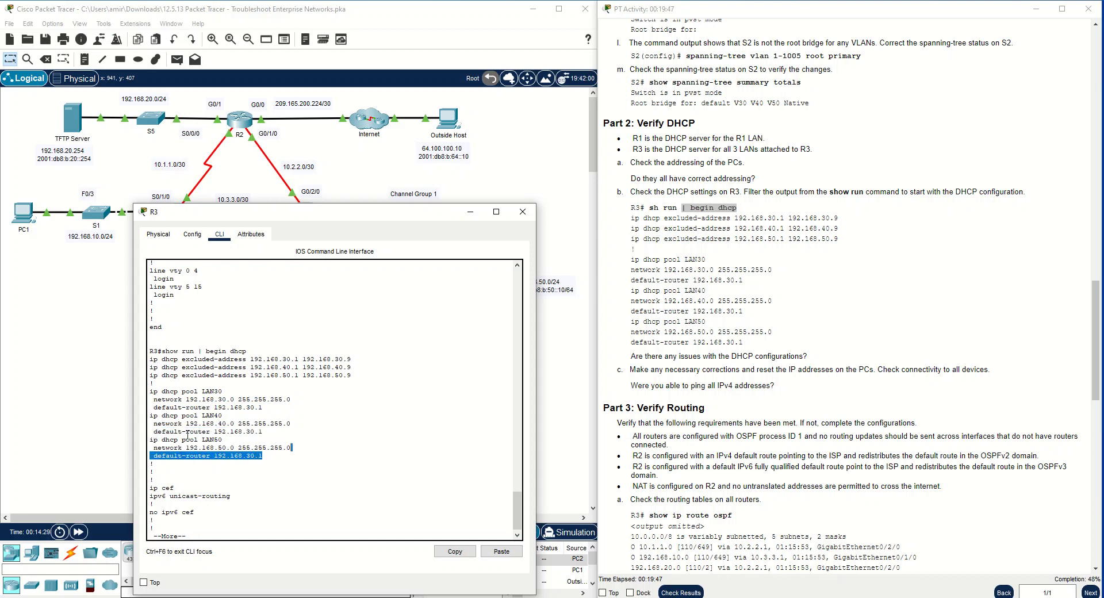
pyautogui.moveTo(269, 407); pyautogui.dragTo(154, 407)
pyautogui.moveTo(263, 432); pyautogui.dragTo(169, 431)
pyautogui.moveTo(263, 456); pyautogui.dragTo(156, 455)
pyautogui.click(225, 515)
pyautogui.press('space')
pyautogui.press('space')
pyautogui.press('space')
pyautogui.press('space')
pyautogui.press('space')
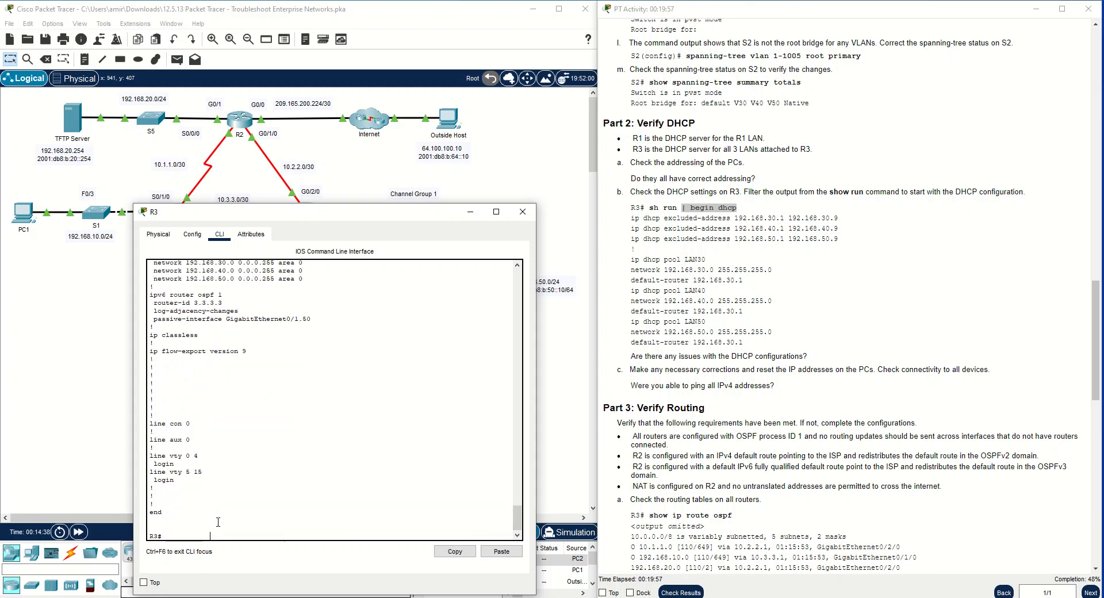
# Enter global configuration mode on R3 and list the available ip and ip dhcp options
pyautogui.write('conf t')
pyautogui.press('Return')
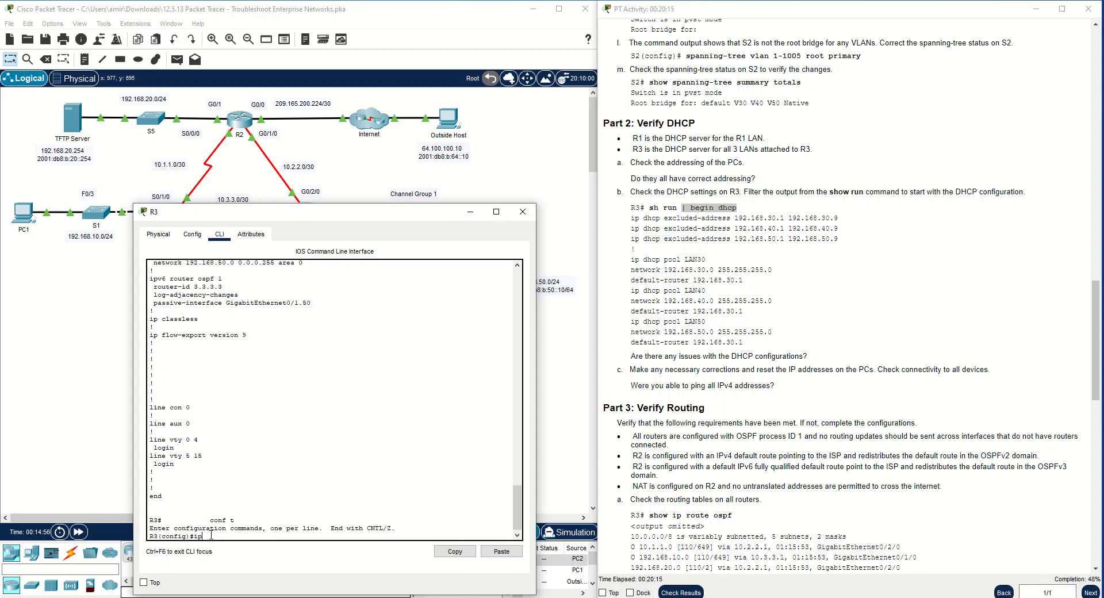
pyautogui.write('?')
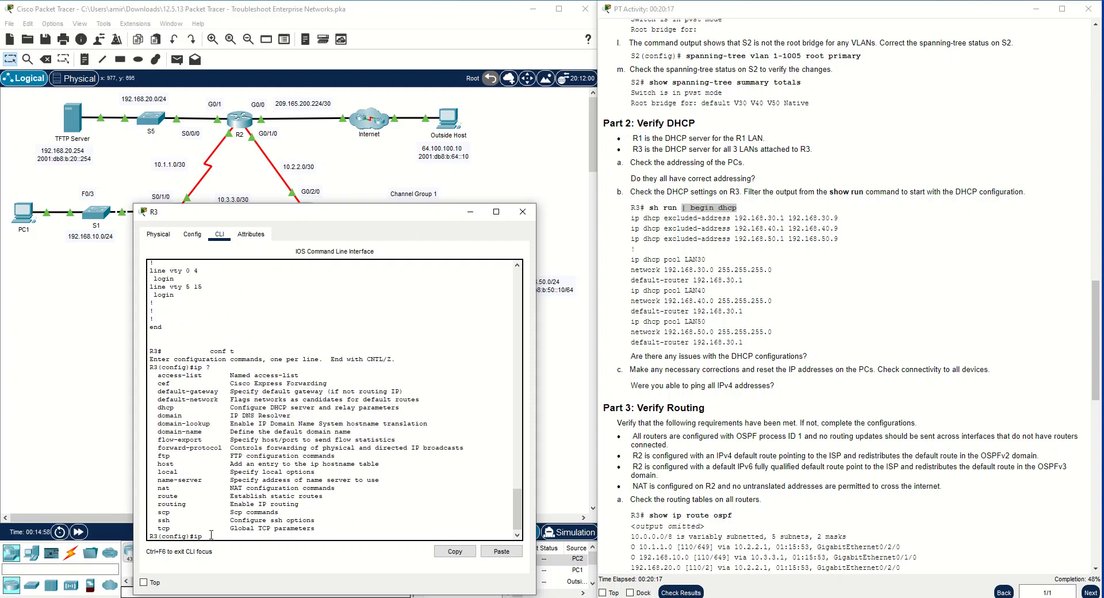
pyautogui.write('dh')
pyautogui.press('Tab')
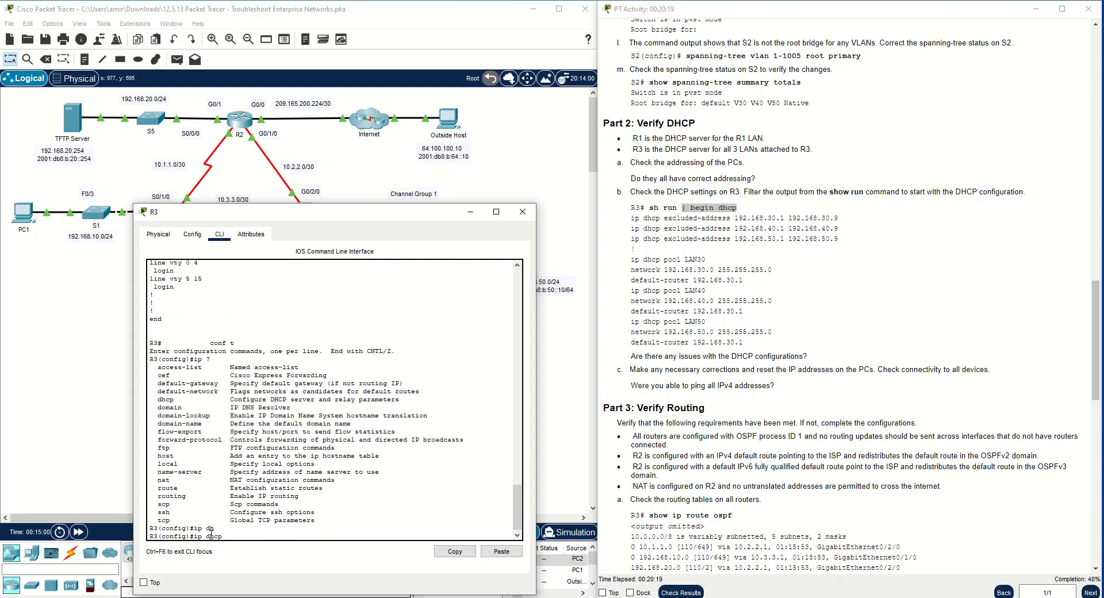
# Enter configuration of DHCP pool LAN40 on R3, checking the pool names in the earlier output
pyautogui.write('?')
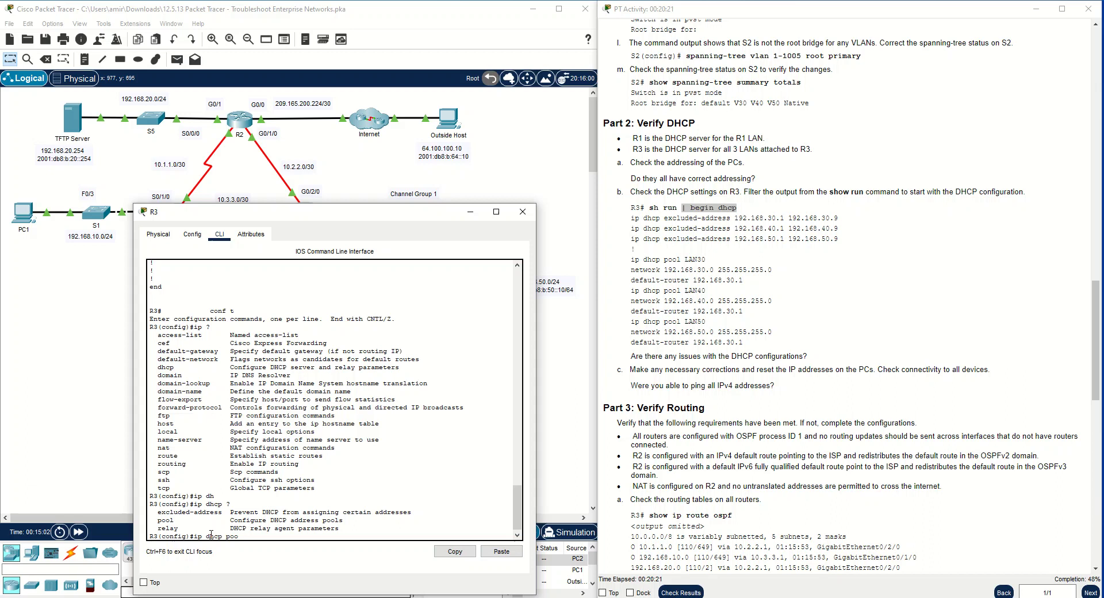
pyautogui.write('pool LAN40')
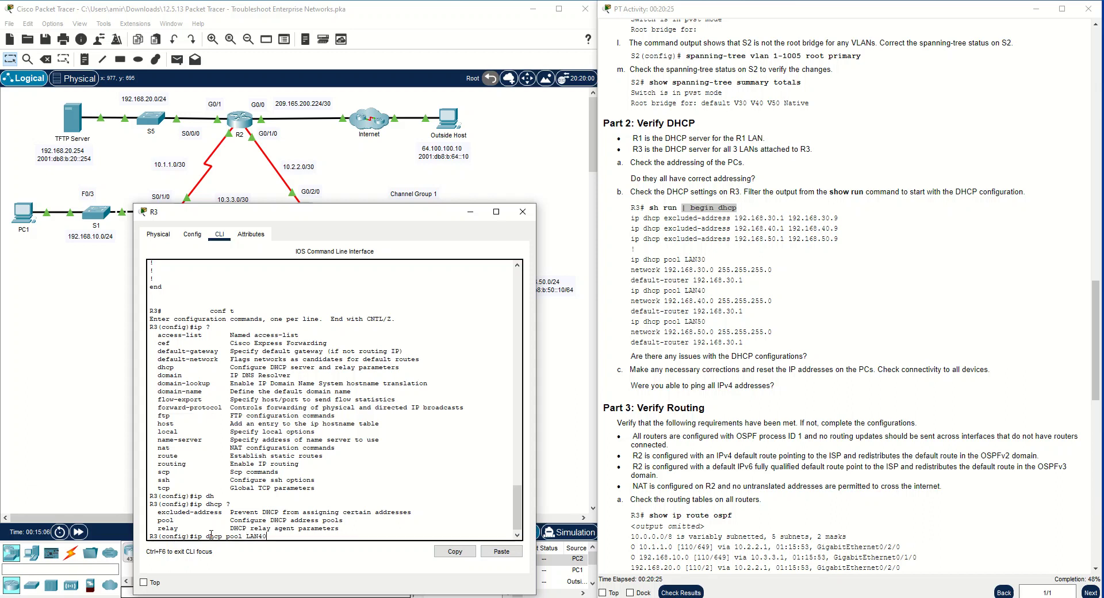
pyautogui.scroll(3, 370, 425)
pyautogui.scroll(10, 370, 426)
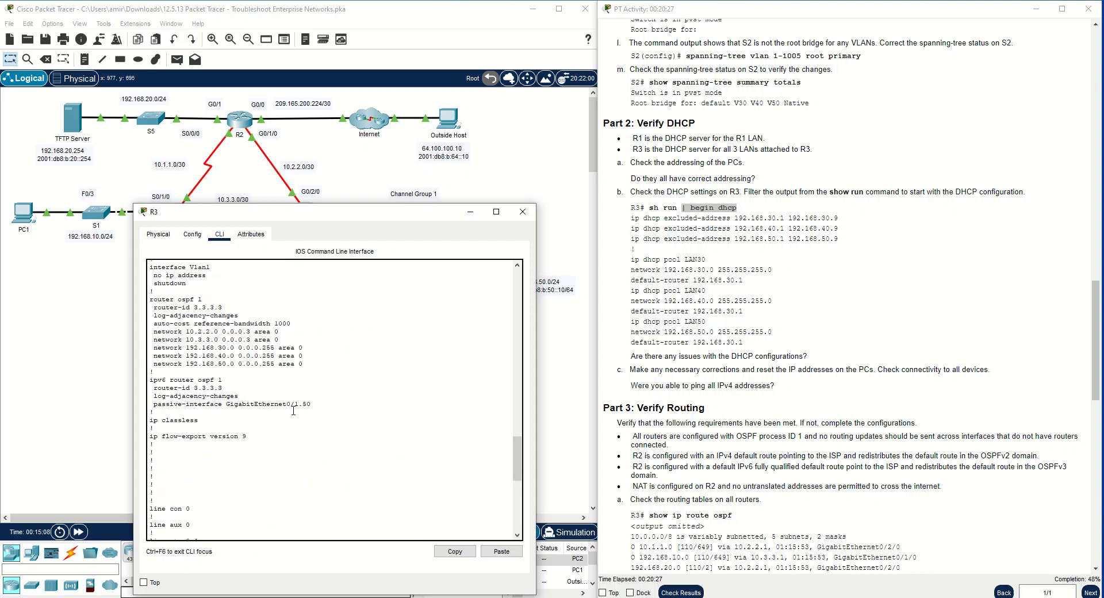
pyautogui.scroll(15, 258, 402)
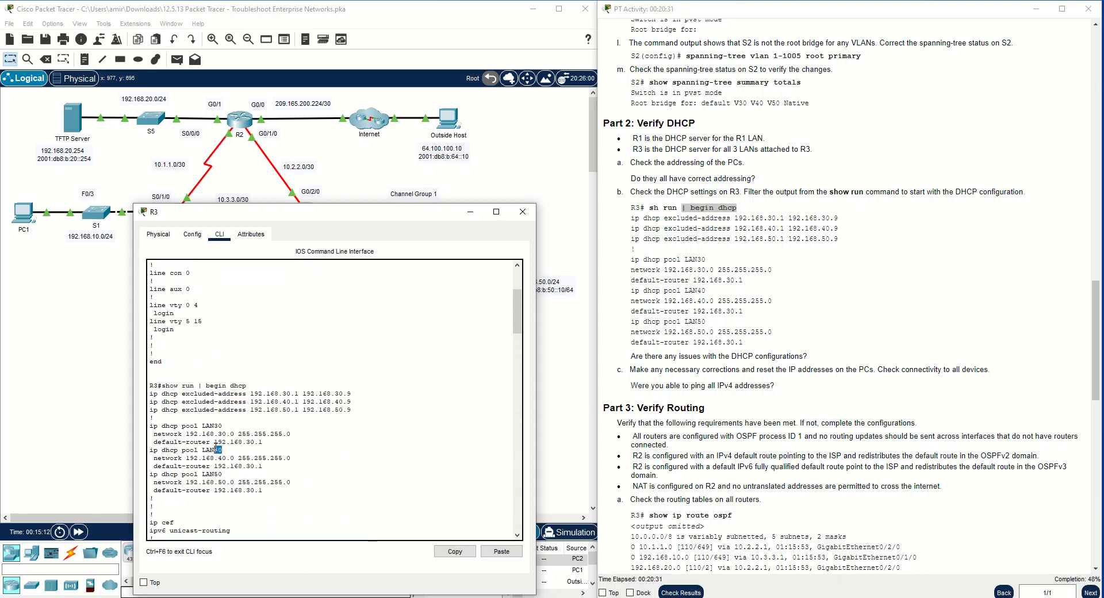
pyautogui.moveTo(223, 473); pyautogui.dragTo(198, 474)
pyautogui.scroll(-1, 250, 474)
pyautogui.scroll(-10, 250, 475)
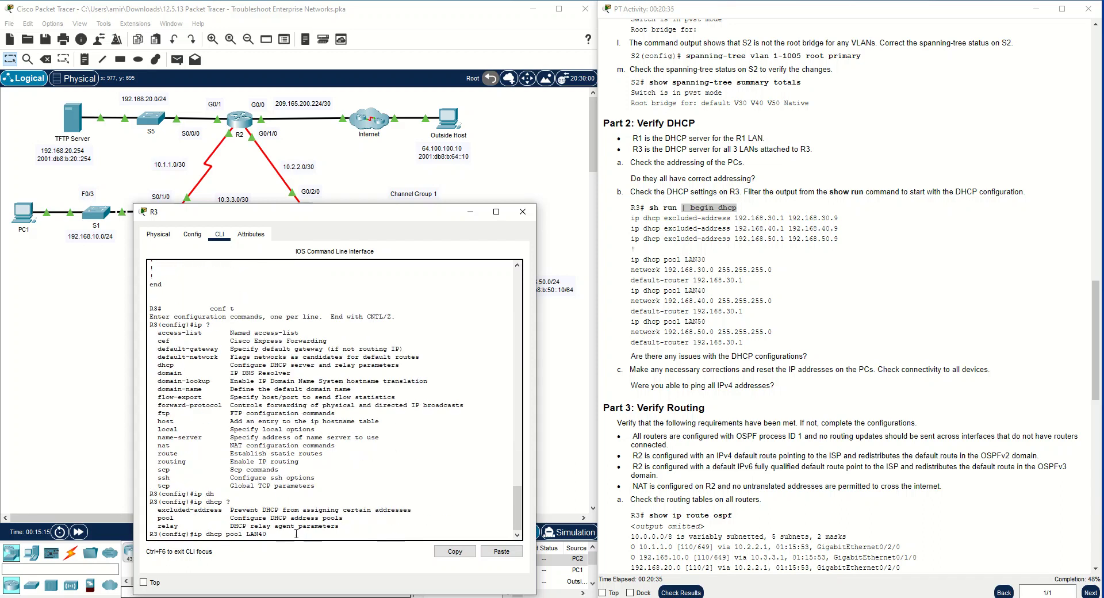
pyautogui.press('Return')
# Set the LAN40 pool's default router to 192.168.40.1
pyautogui.write('de')
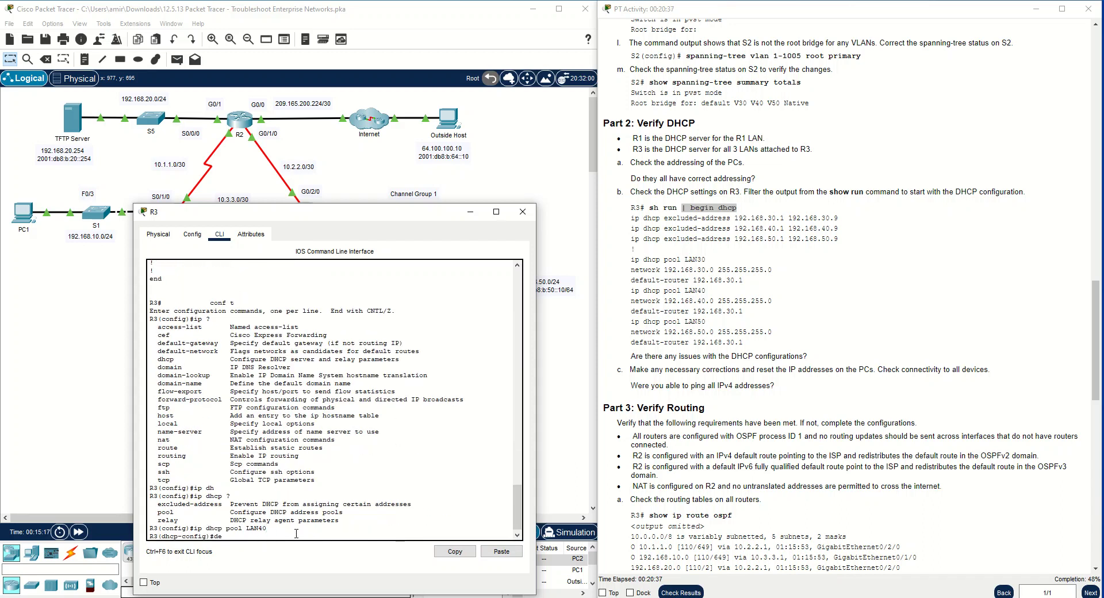
pyautogui.write('f')
pyautogui.press('Tab')
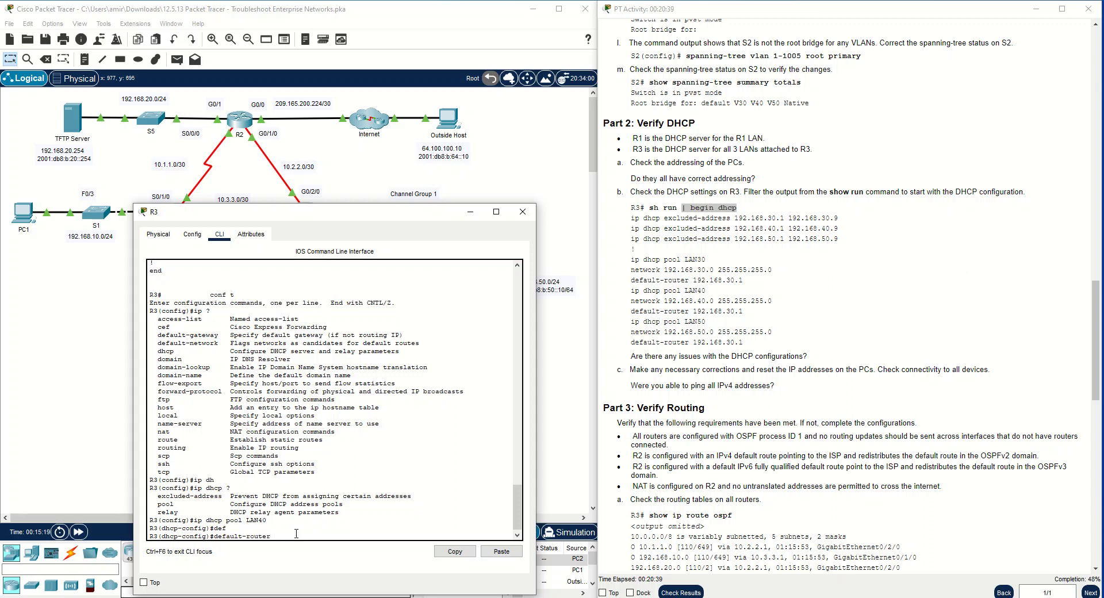
pyautogui.write('192.168.40.1')
pyautogui.press('Return')
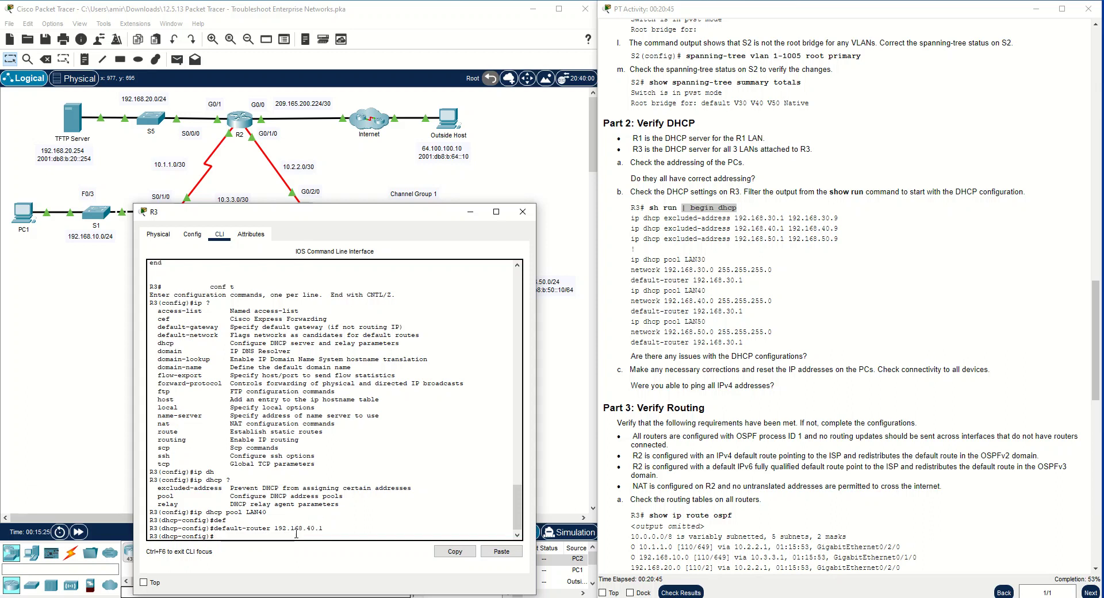
# Set the default router of DHCP pool LAN50 to 192.168.50.1 and minimize the R3 window
pyautogui.press('Up')
pyautogui.press('Up')
pyautogui.press('Return')
pyautogui.press('Up')
pyautogui.press('Up')
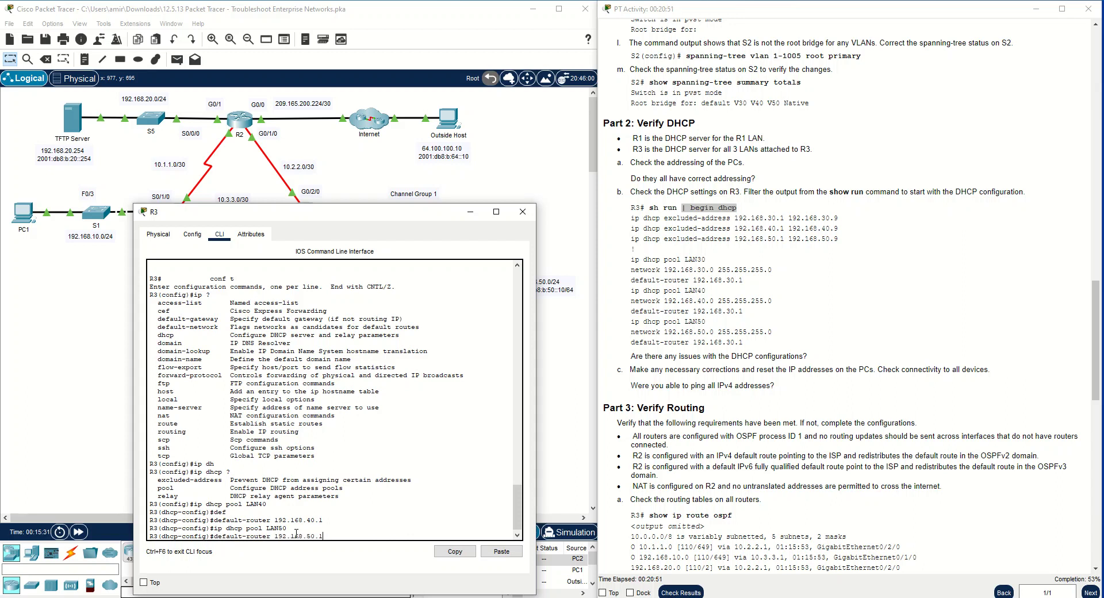
pyautogui.press('Return')
pyautogui.click(471, 212)
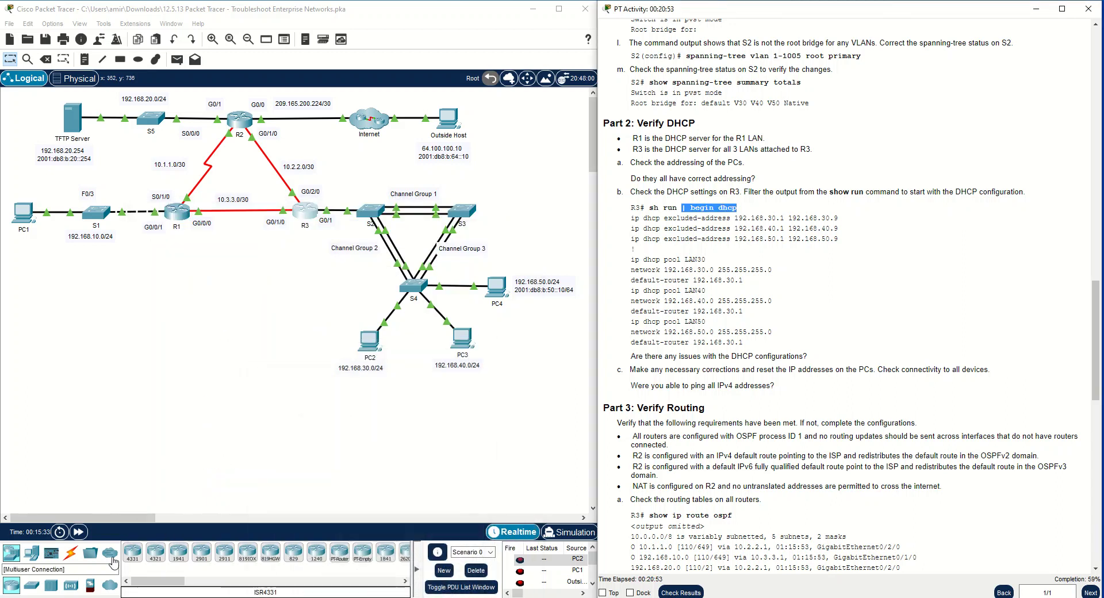
# Renew PC4's DHCP lease with ipconfig /renew in its command prompt and check the renewed addressing
pyautogui.click(496, 286)
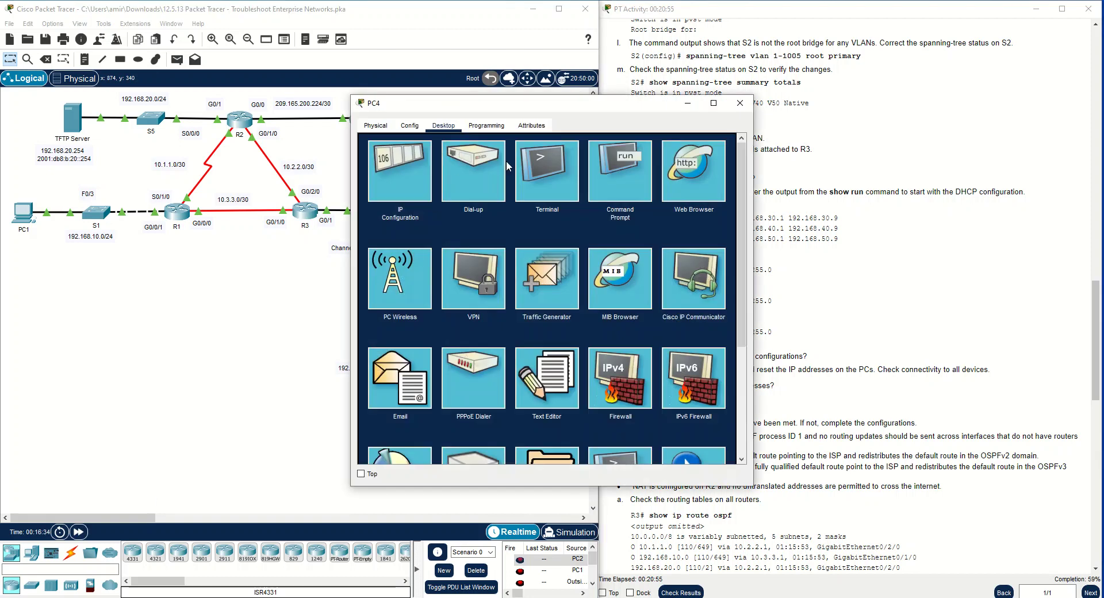
pyautogui.click(601, 194)
pyautogui.press('space')
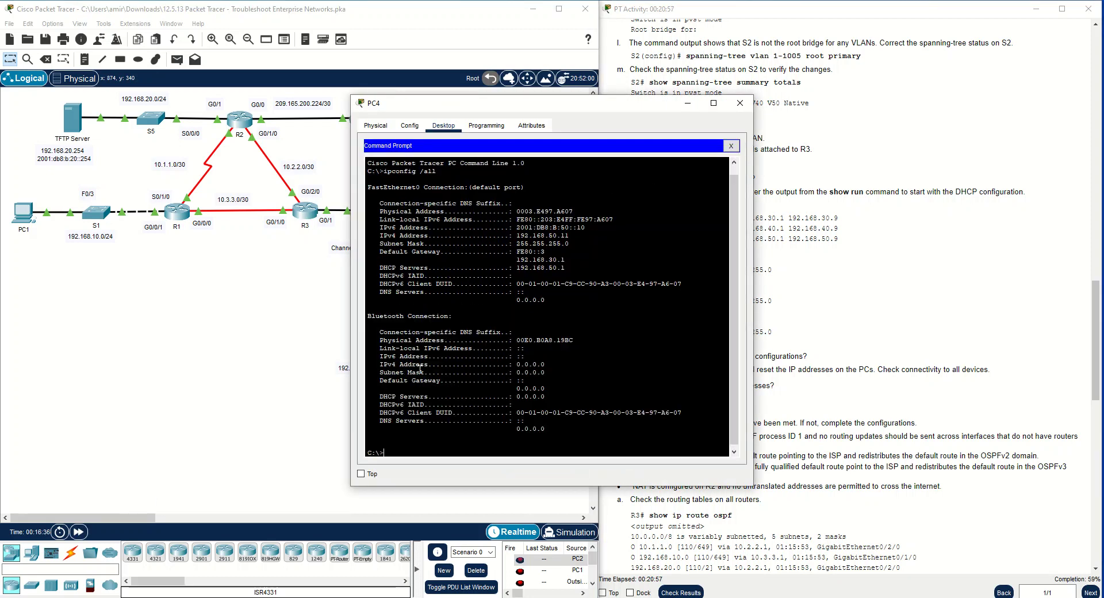
pyautogui.write('ipconfig /')
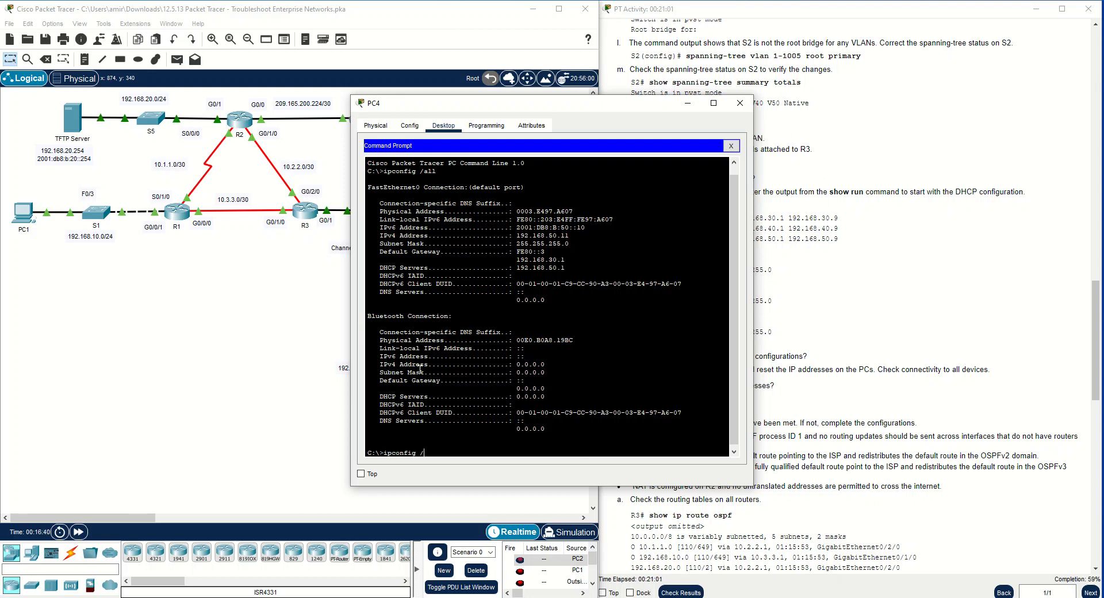
pyautogui.write('renew')
pyautogui.press('Return')
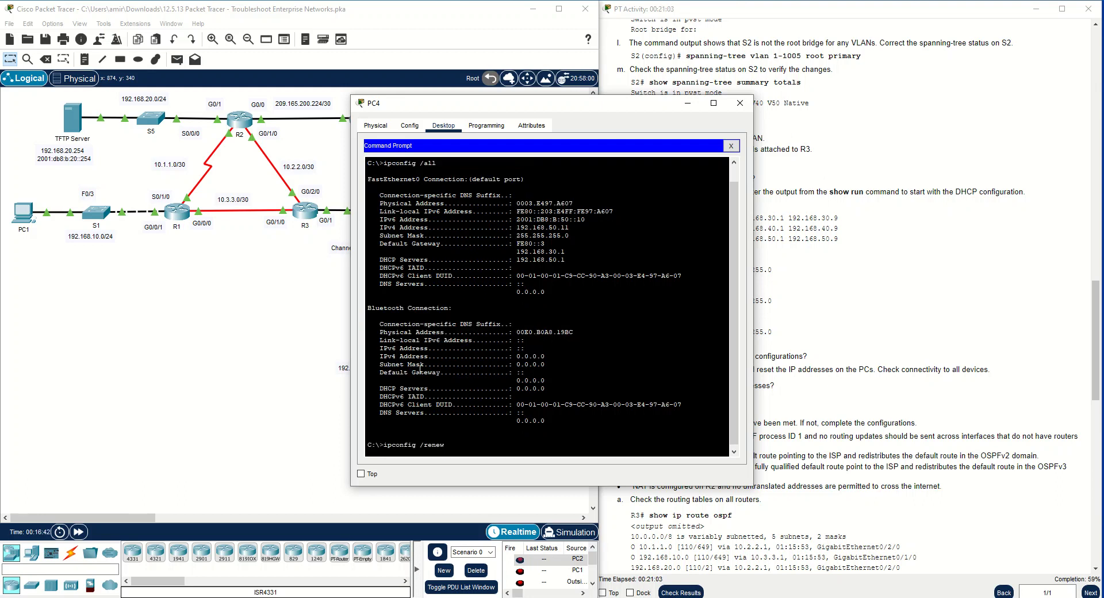
pyautogui.moveTo(569, 432); pyautogui.dragTo(370, 427)
pyautogui.click(381, 431)
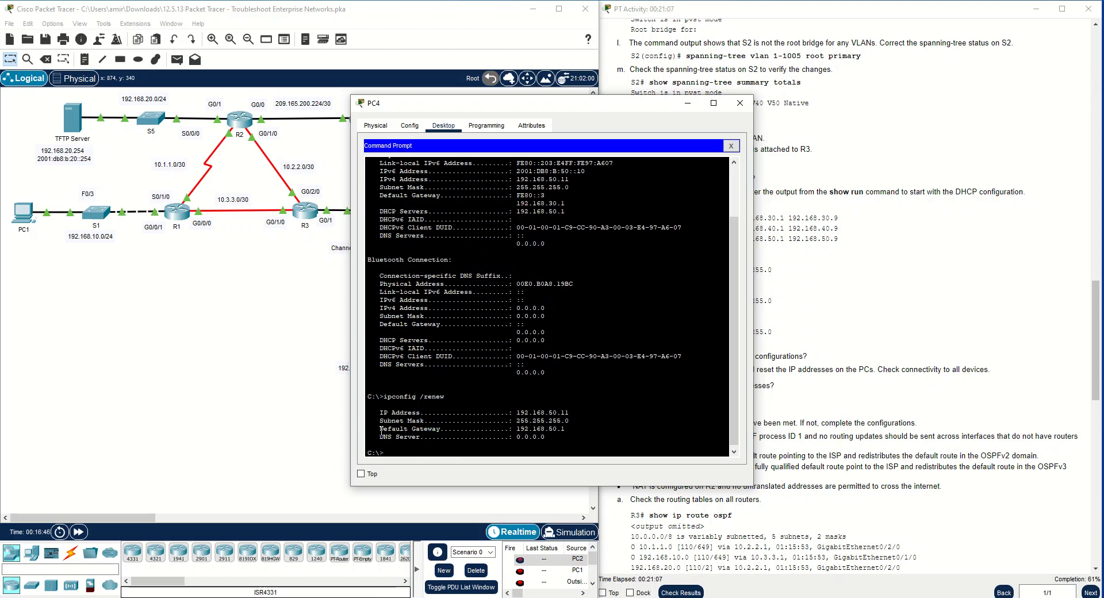
# Copy the ipconfig /all command from the earlier output in PC4's command prompt
pyautogui.click(276, 329)
pyautogui.click(593, 377)
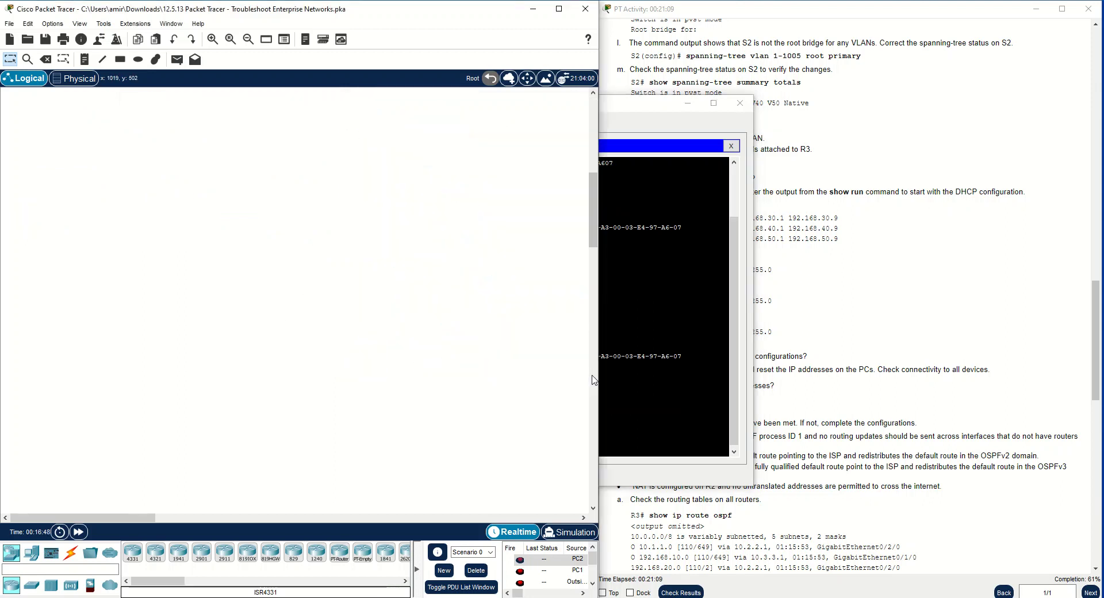
pyautogui.click(628, 373)
pyautogui.scroll(3, 570, 294)
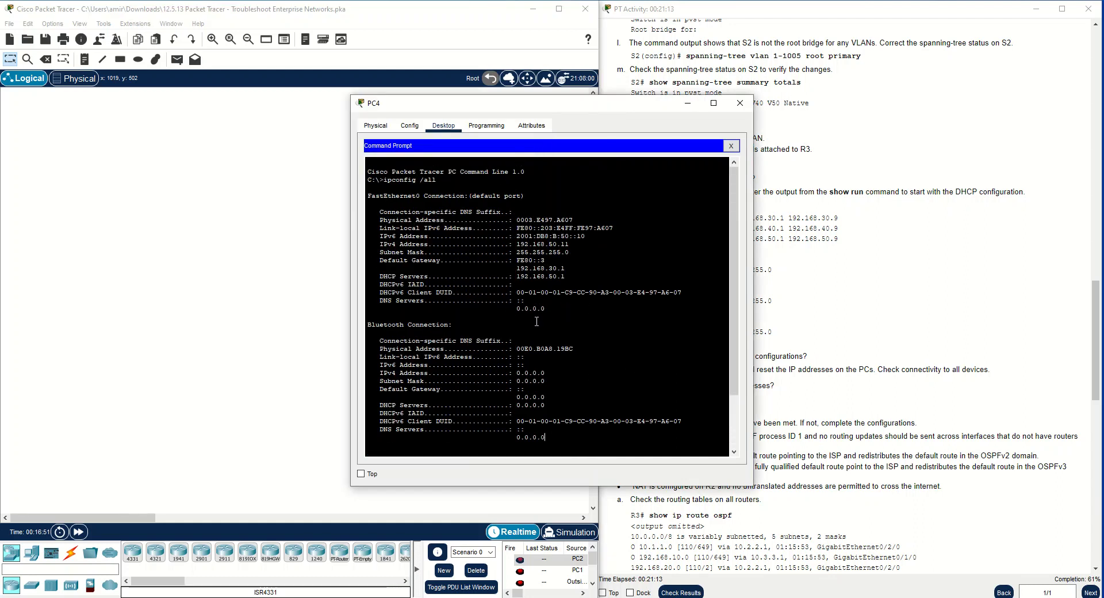
pyautogui.moveTo(437, 180); pyautogui.dragTo(383, 180)
pyautogui.hotkey('ctrl', 'c')
pyautogui.rightClick(389, 181)
pyautogui.click(415, 188)
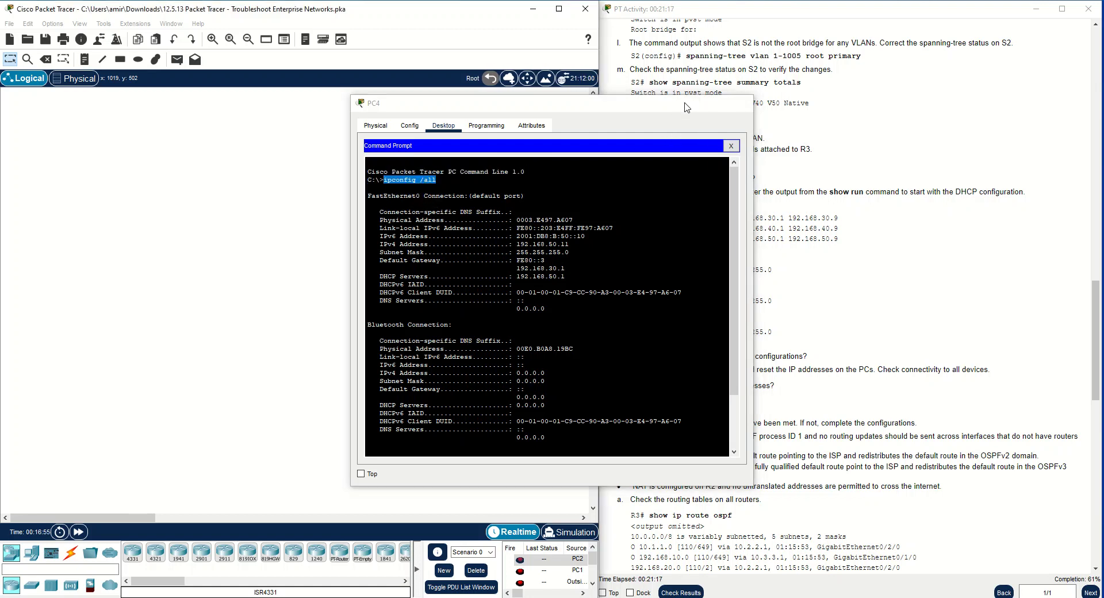
# Check PC3's addressing by running ipconfig /all in its command prompt, and close the prompt
pyautogui.click(688, 103)
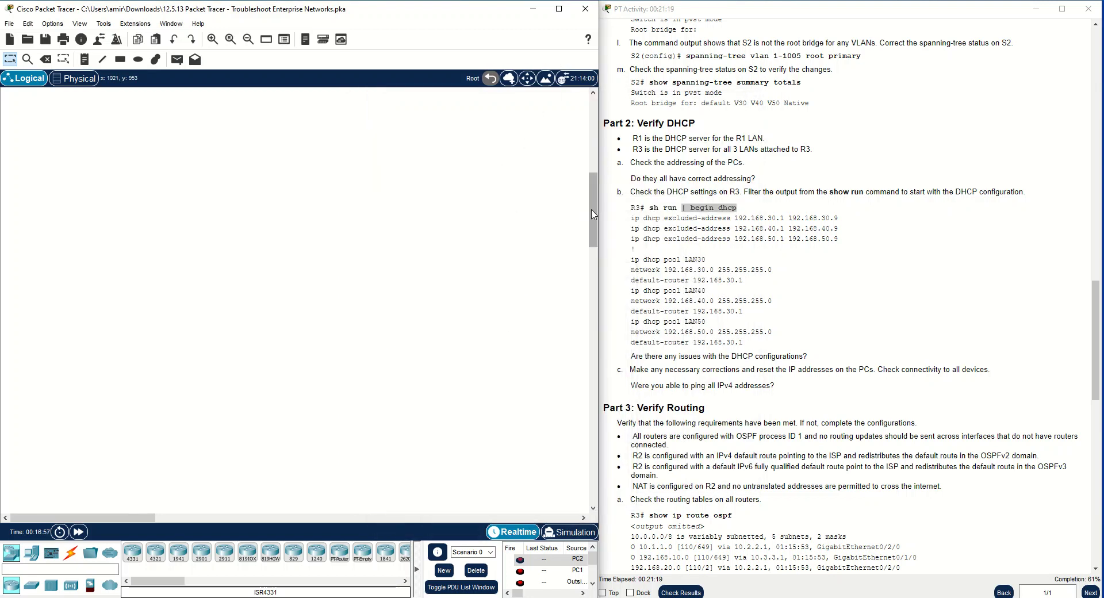
pyautogui.moveTo(593, 215); pyautogui.dragTo(593, 134)
pyautogui.click(472, 340)
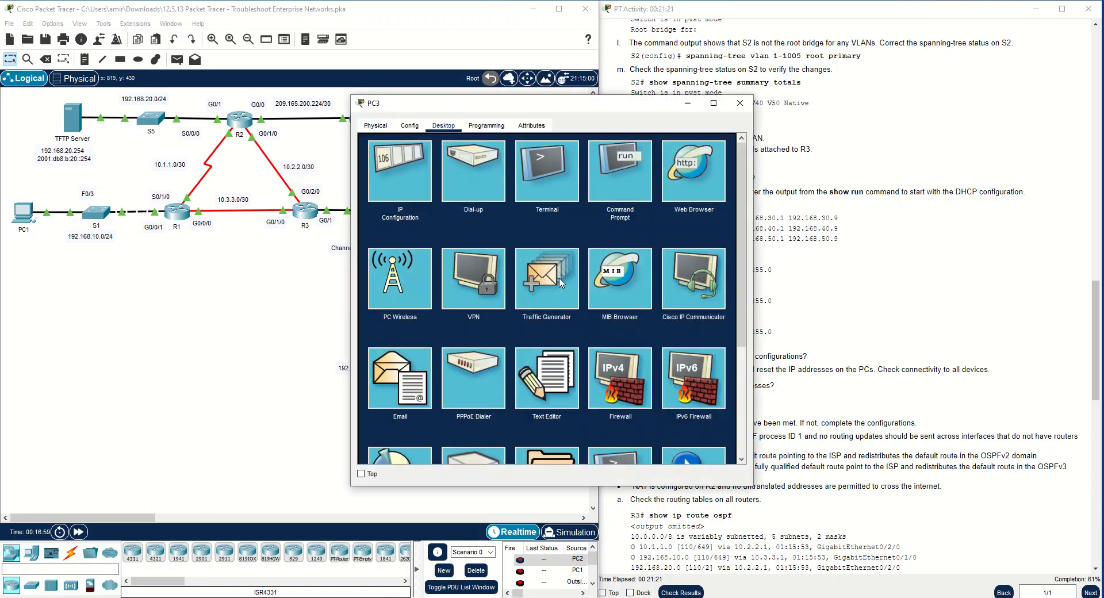
pyautogui.click(599, 214)
pyautogui.rightClick(515, 232)
pyautogui.click(522, 252)
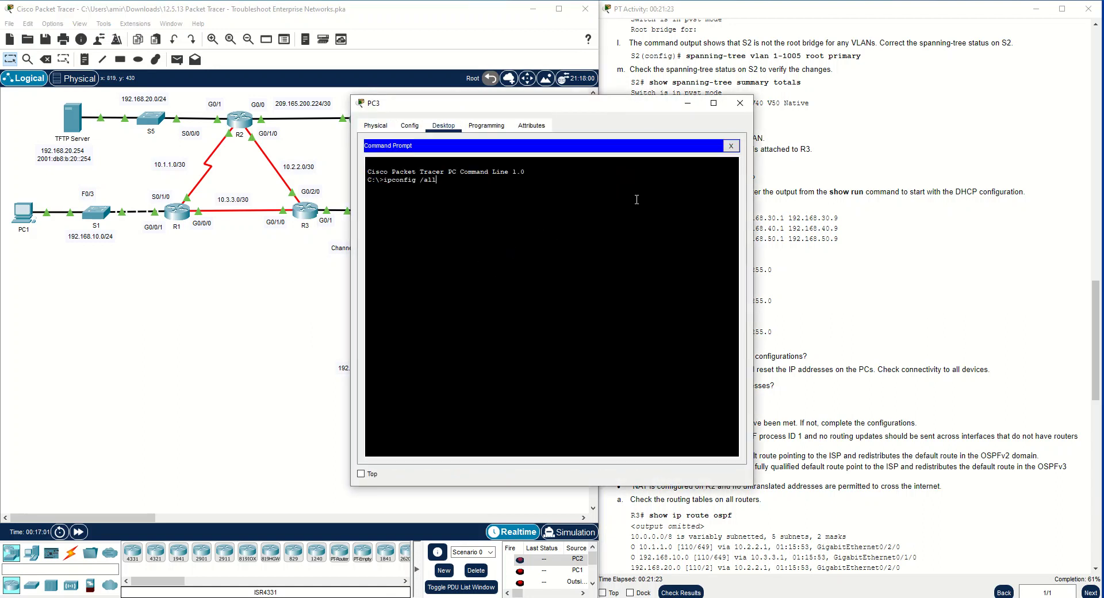
pyautogui.press('Return')
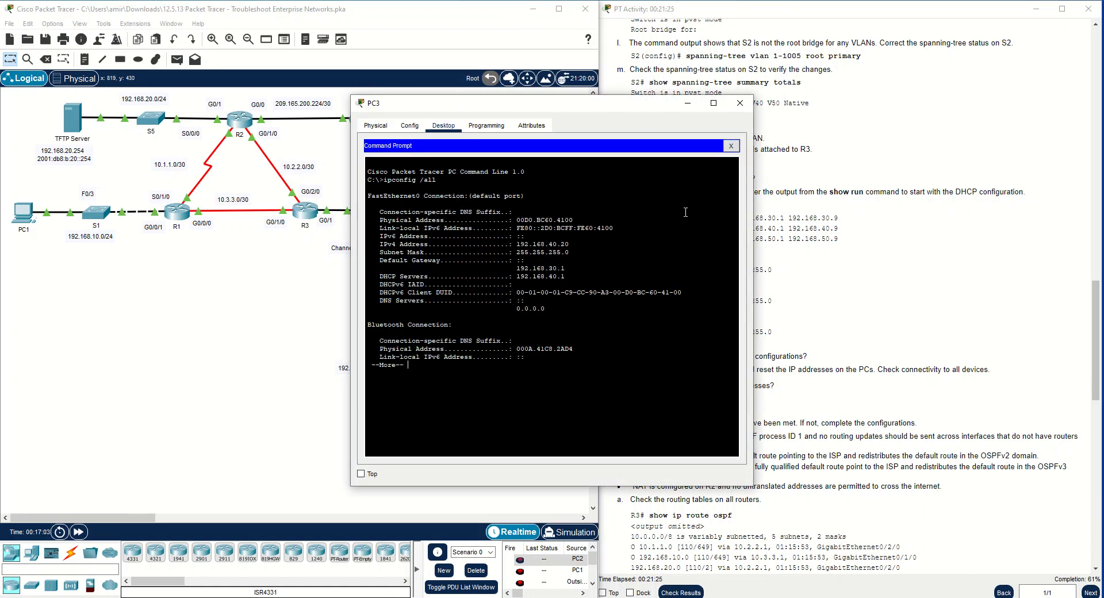
pyautogui.press('space')
pyautogui.click(730, 146)
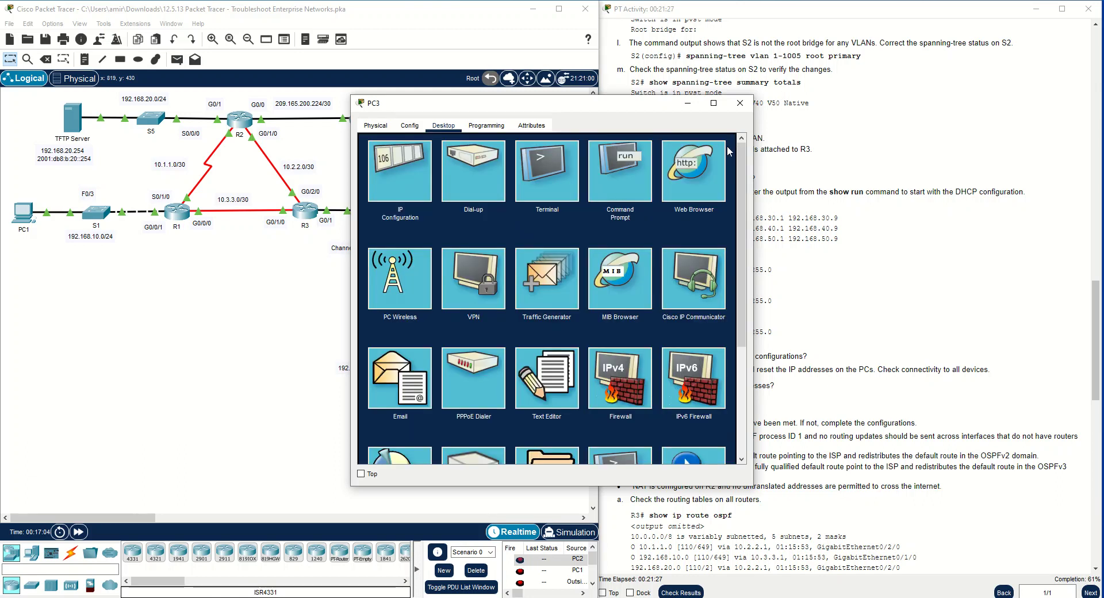
# Renew PC3's IPv4 address by switching its IP configuration to Static and back to DHCP, and close the PC3 window
pyautogui.click(388, 166)
pyautogui.click(495, 189)
pyautogui.click(379, 189)
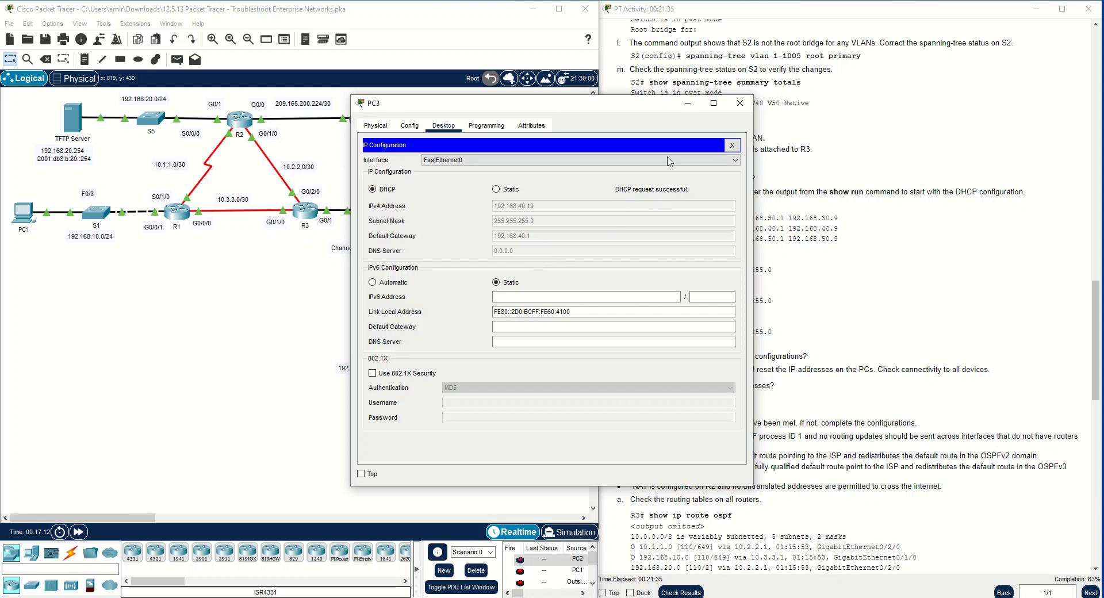
pyautogui.click(740, 103)
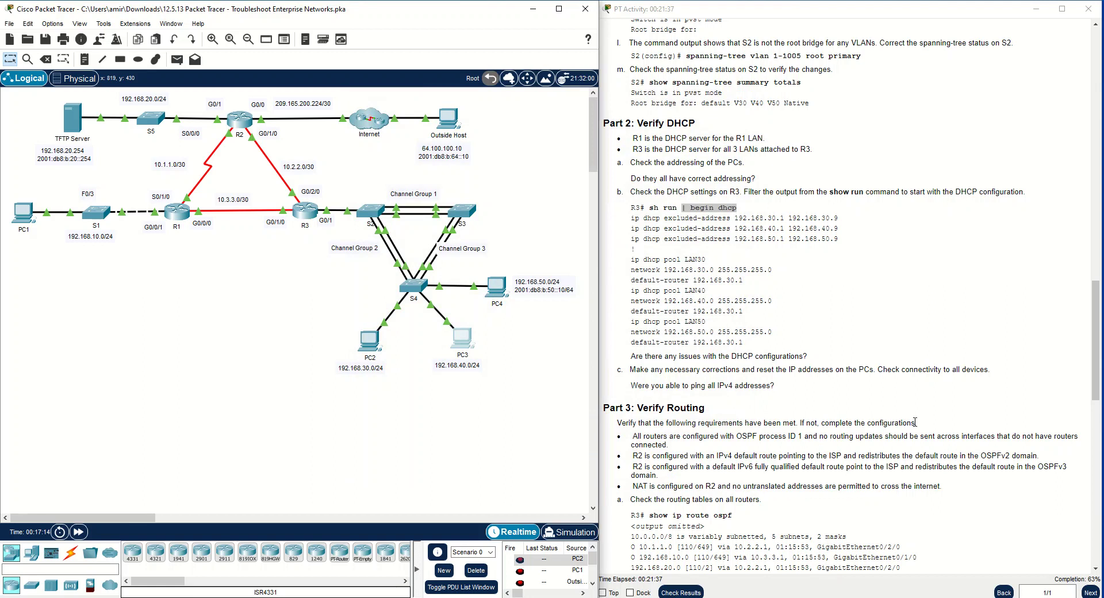
# Review the Part 2 ping question in the instructions and check PC4's IPv4 address and default gateway in its IP configuration
pyautogui.scroll(-2, 906, 426)
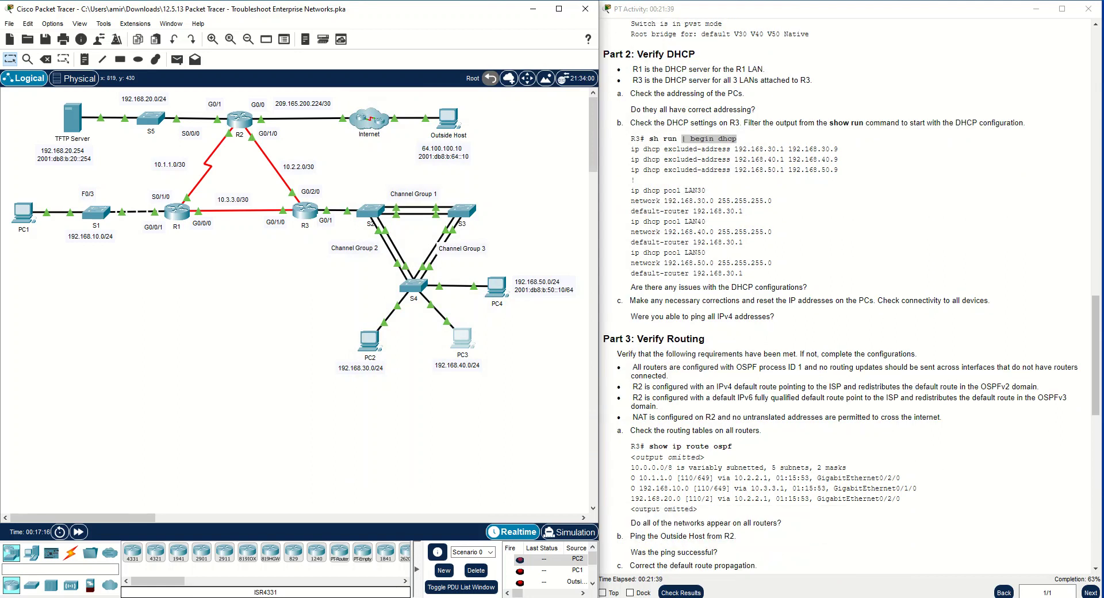
pyautogui.scroll(-3, 801, 395)
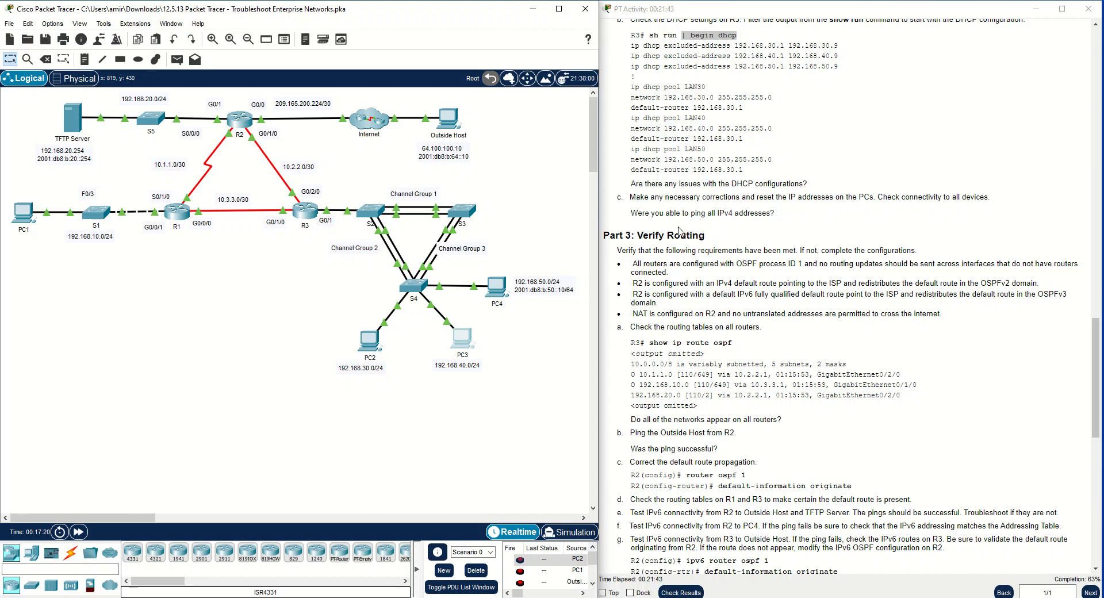
pyautogui.moveTo(631, 212); pyautogui.dragTo(807, 197)
pyautogui.click(865, 220)
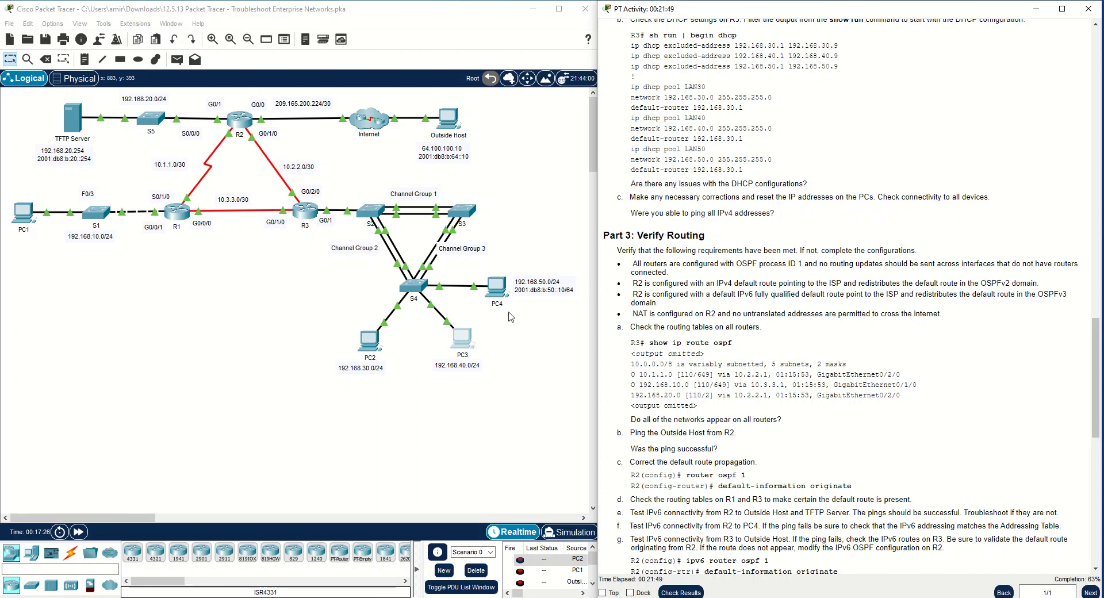
pyautogui.click(501, 283)
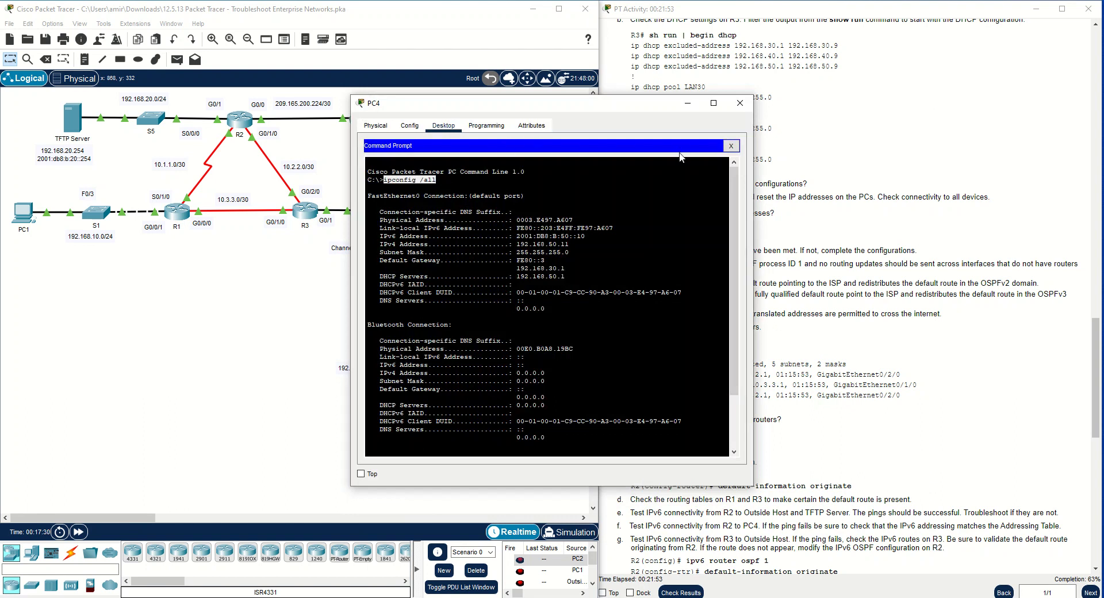
pyautogui.click(733, 149)
pyautogui.click(412, 176)
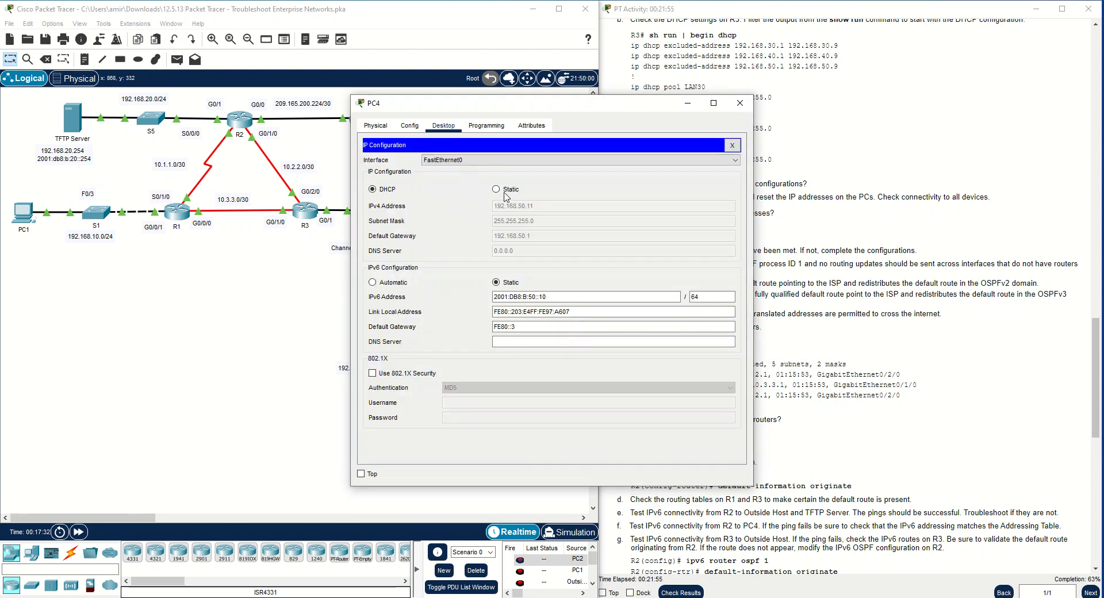
pyautogui.click(740, 103)
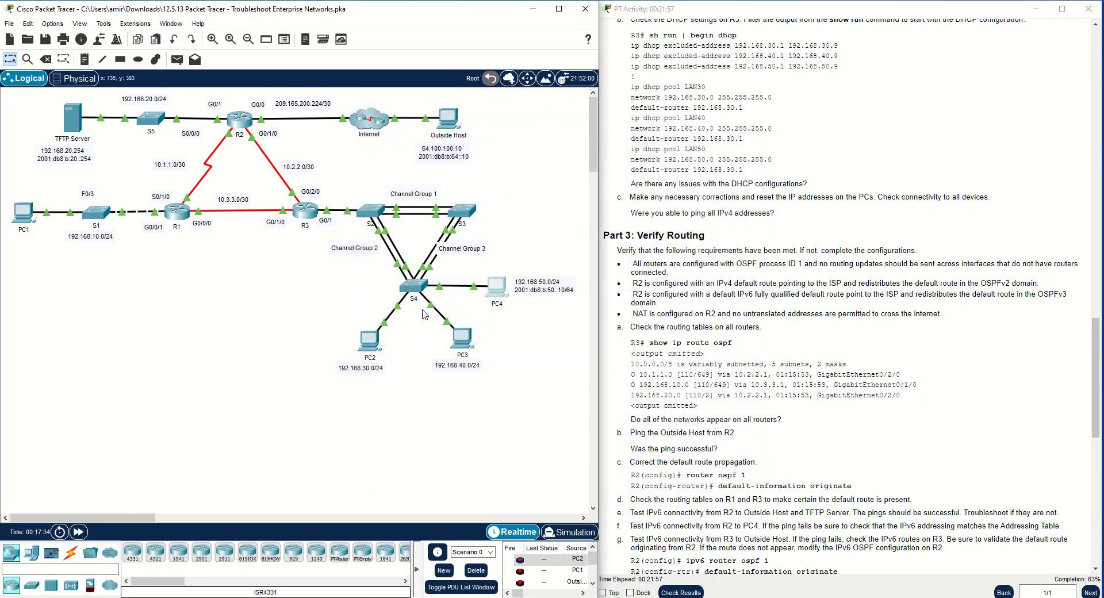
# Ping PC4 at 192.168.50.11 from PC2's command prompt, rechecking PC4's IP configuration meanwhile, and close the PC2 window
pyautogui.click(378, 343)
pyautogui.click(619, 173)
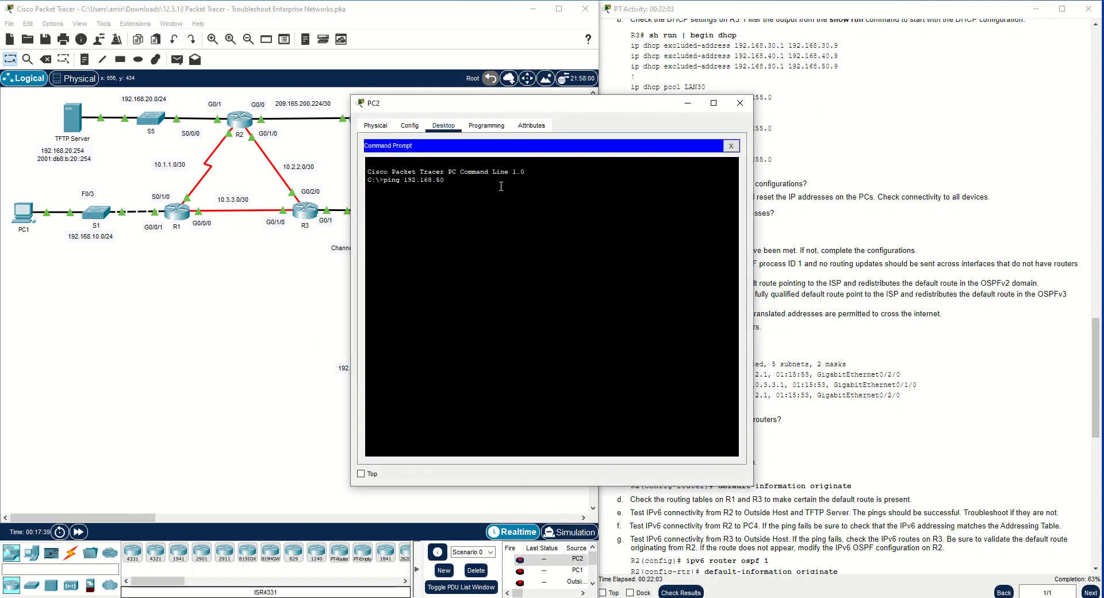
pyautogui.press('Return')
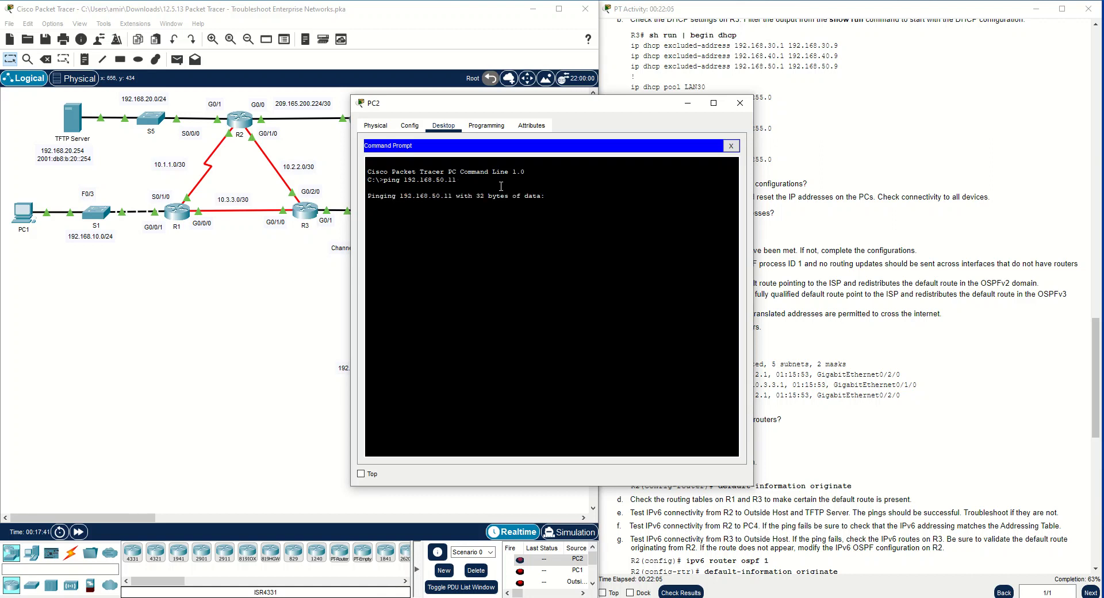
pyautogui.moveTo(549, 108); pyautogui.dragTo(242, 139)
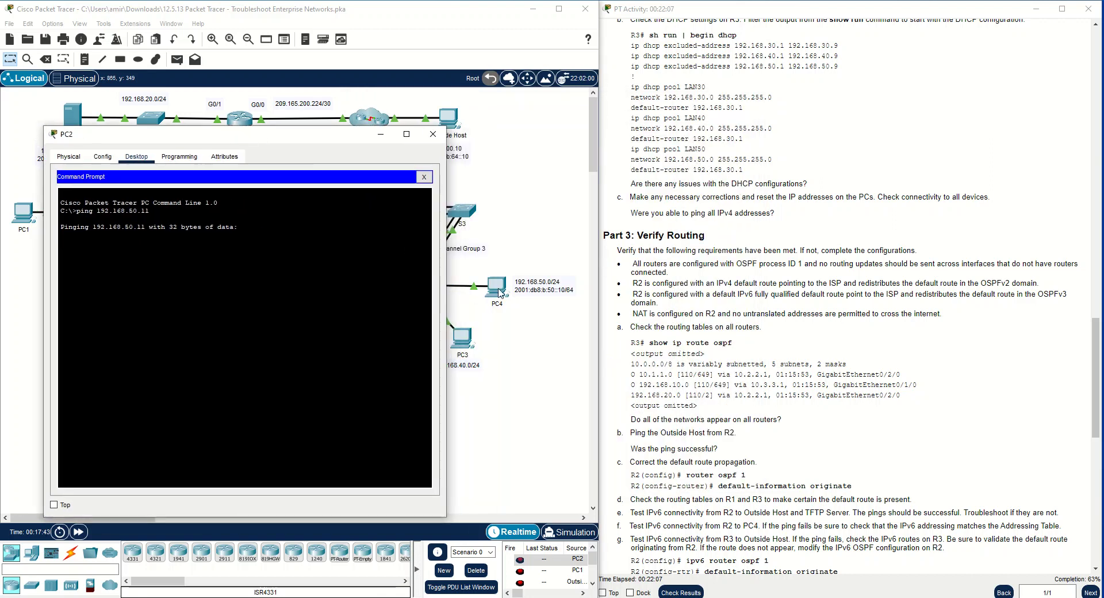
pyautogui.click(502, 288)
pyautogui.click(396, 173)
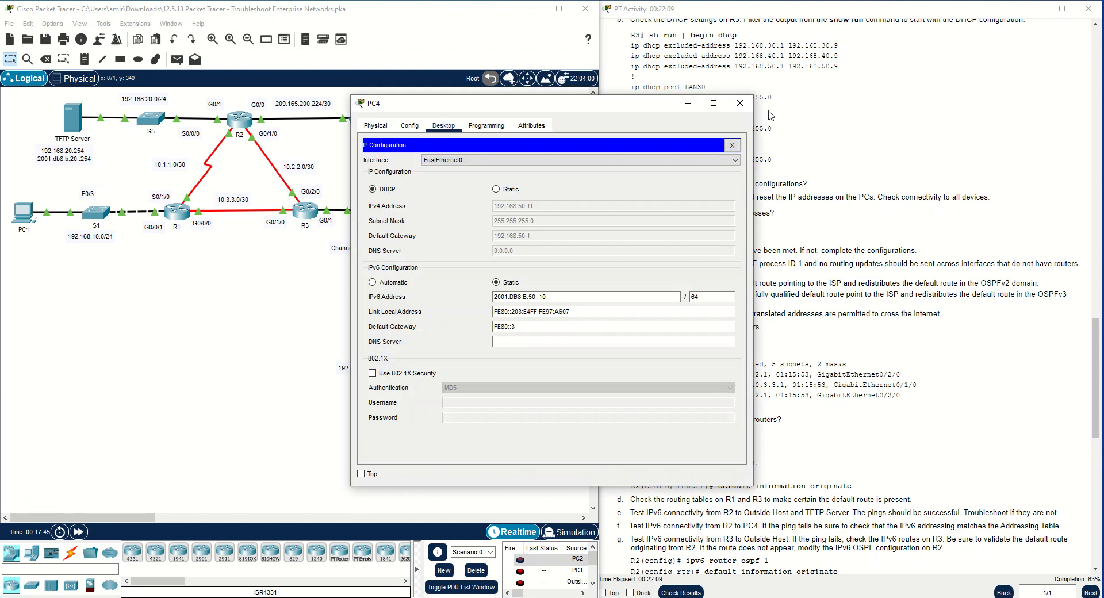
pyautogui.click(741, 105)
pyautogui.click(447, 307)
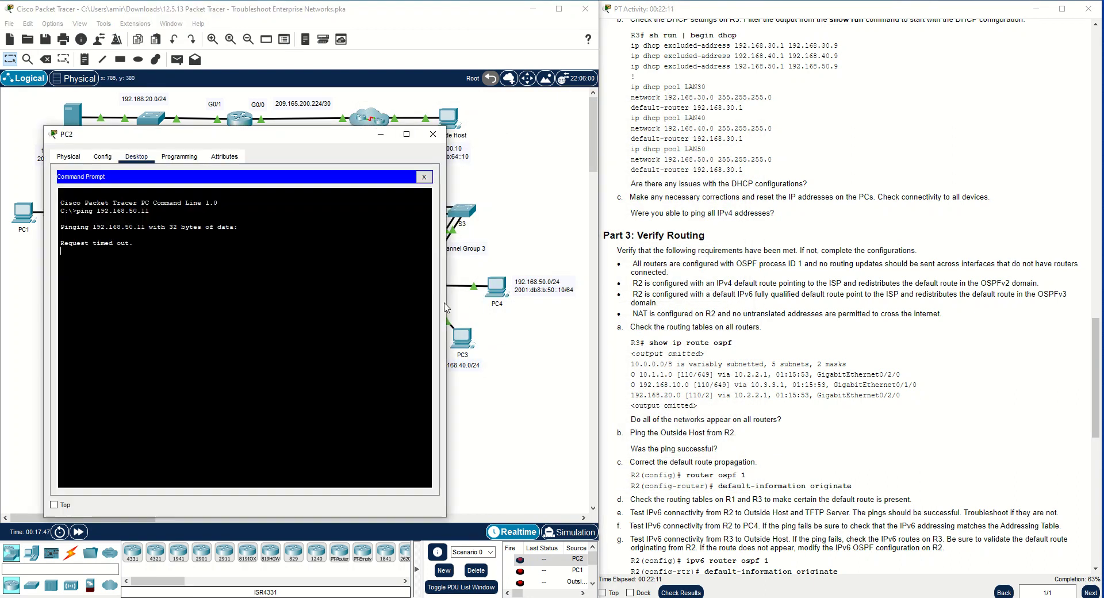
pyautogui.moveTo(282, 139); pyautogui.dragTo(555, 125)
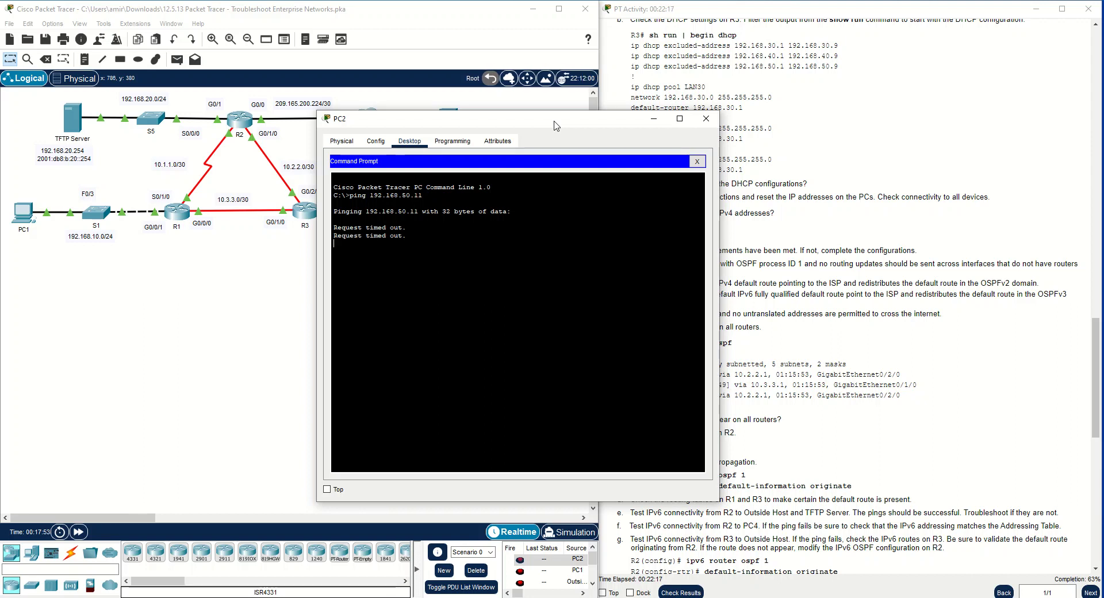
pyautogui.moveTo(555, 125); pyautogui.dragTo(410, 186)
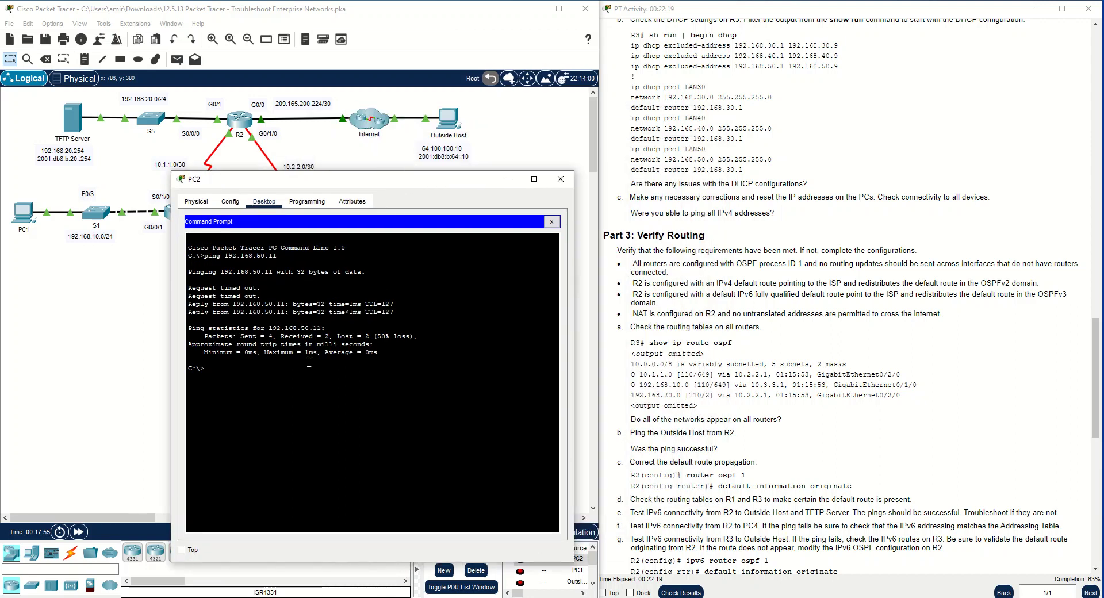
pyautogui.click(561, 179)
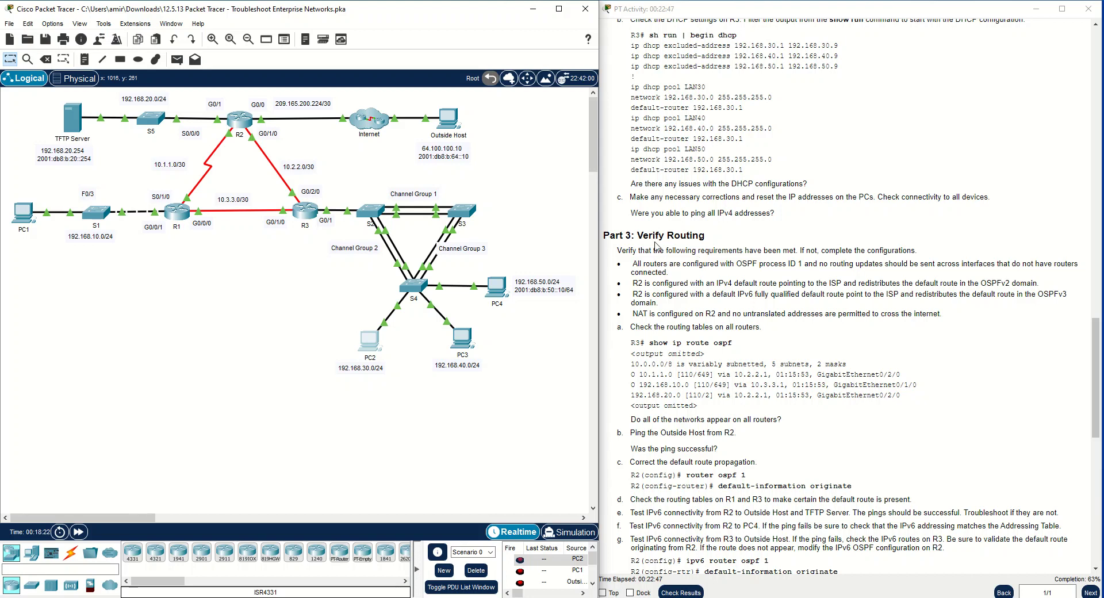
# Read the Part 3 Verify Routing requirement about OSPF process ID 1 and routing updates on interfaces without connected routers
pyautogui.moveTo(642, 235); pyautogui.dragTo(712, 236)
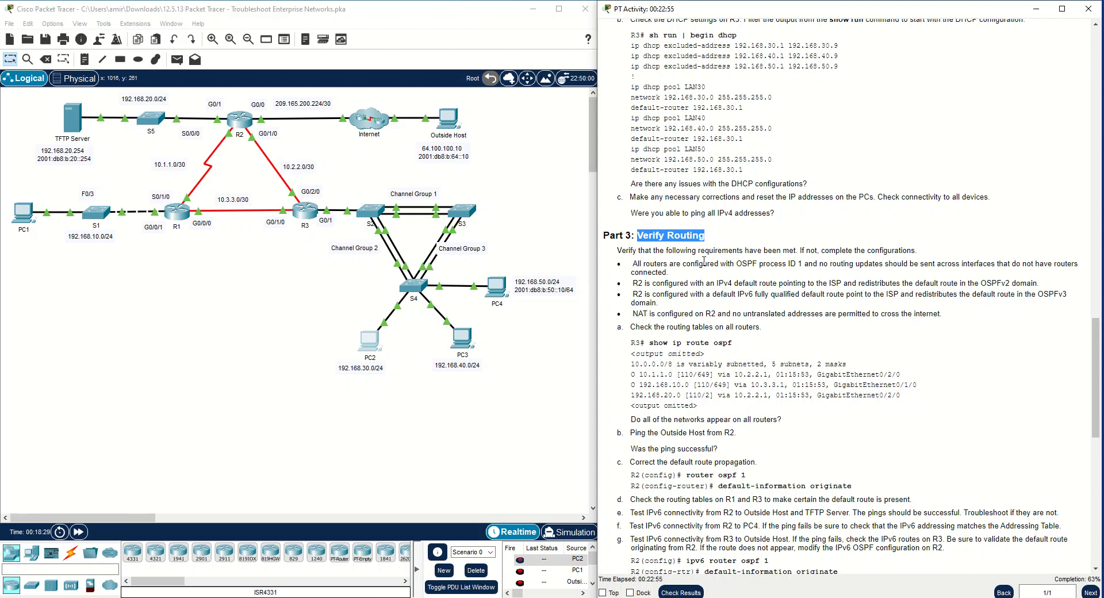
pyautogui.moveTo(737, 263); pyautogui.dragTo(802, 263)
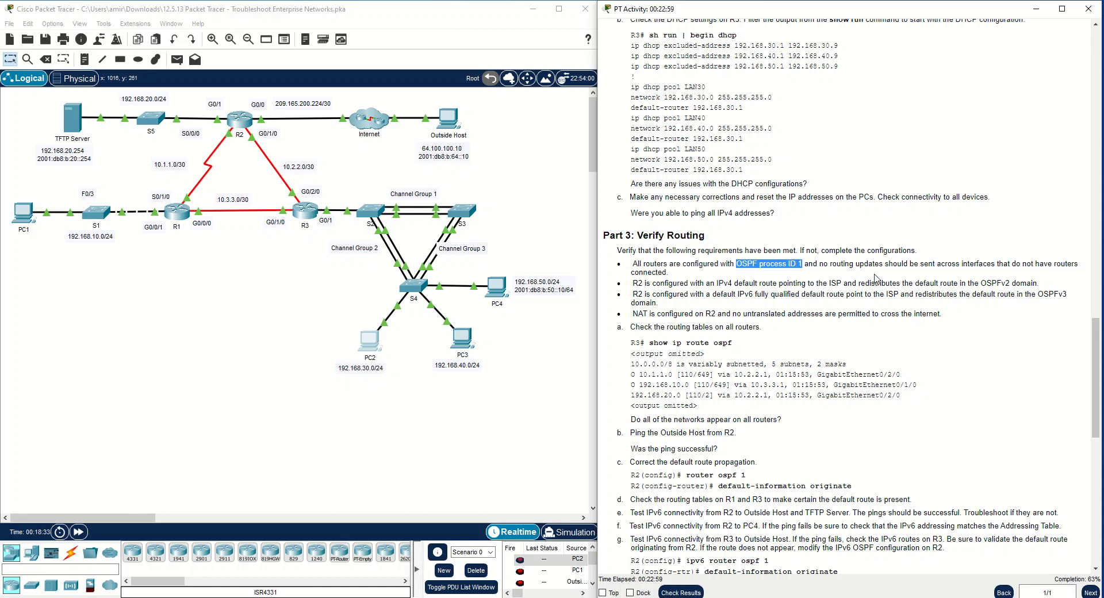
pyautogui.click(849, 276)
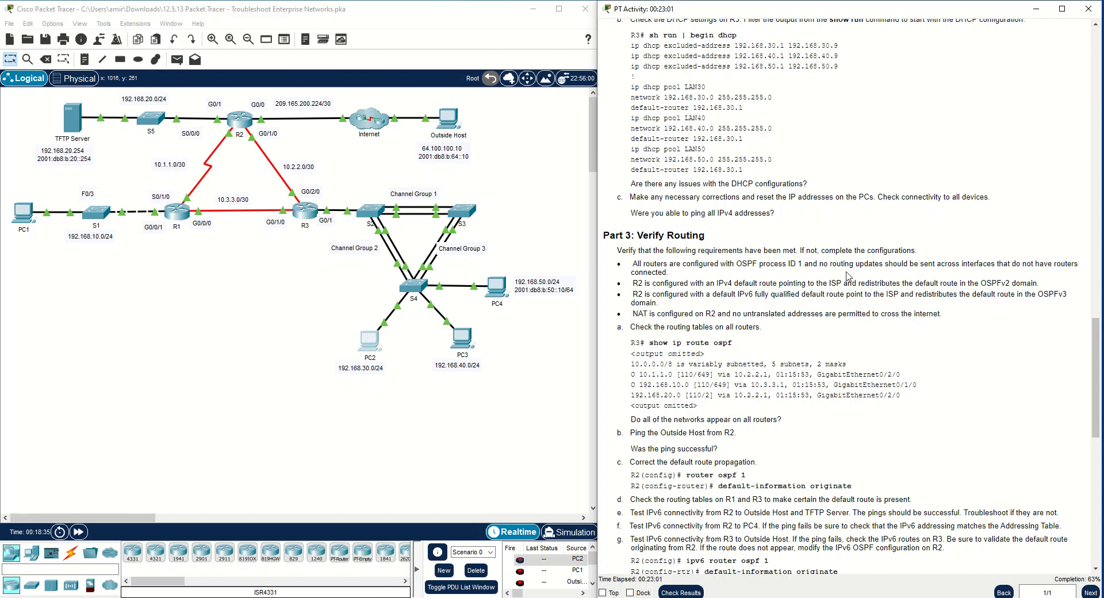
pyautogui.moveTo(823, 265); pyautogui.dragTo(1079, 264)
pyautogui.moveTo(670, 274); pyautogui.dragTo(772, 265)
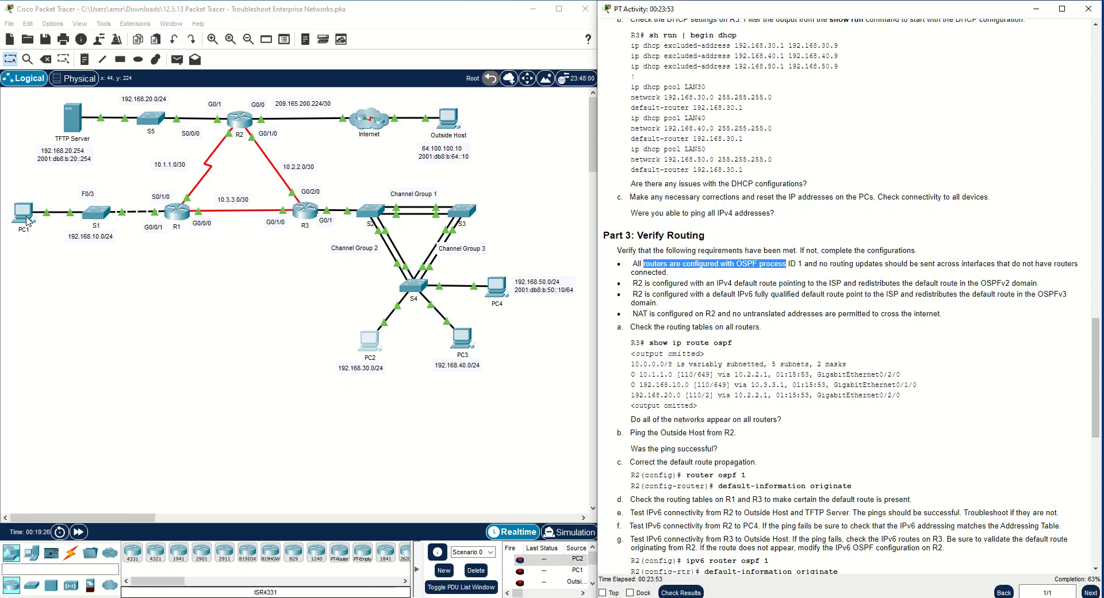
# Open R1's command line in privileged mode and list the available show ip ospf options
pyautogui.click(174, 215)
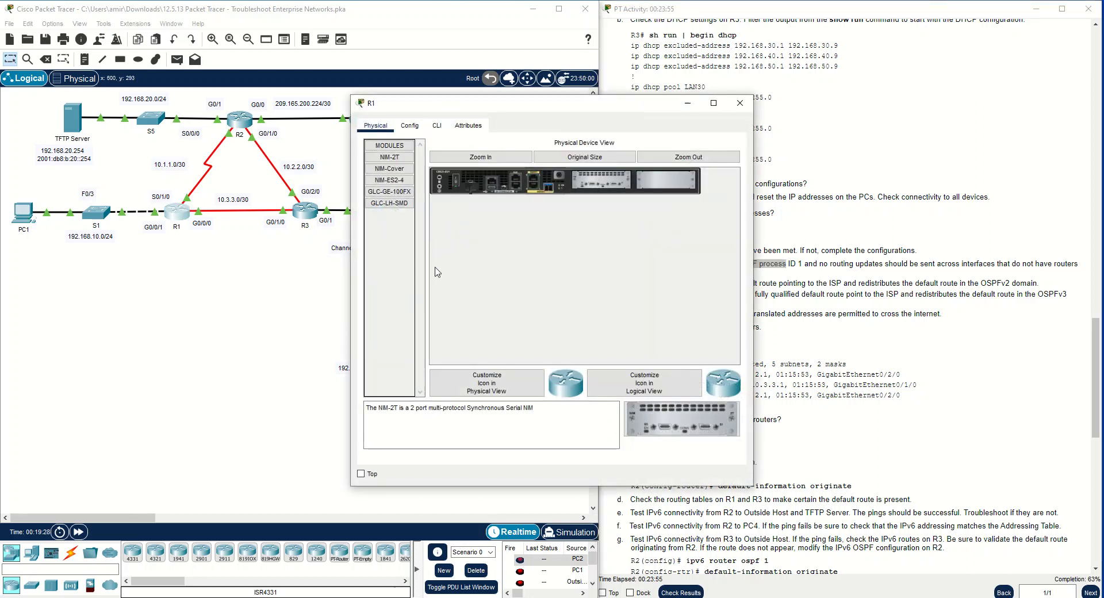
pyautogui.click(437, 125)
pyautogui.moveTo(514, 108); pyautogui.dragTo(261, 87)
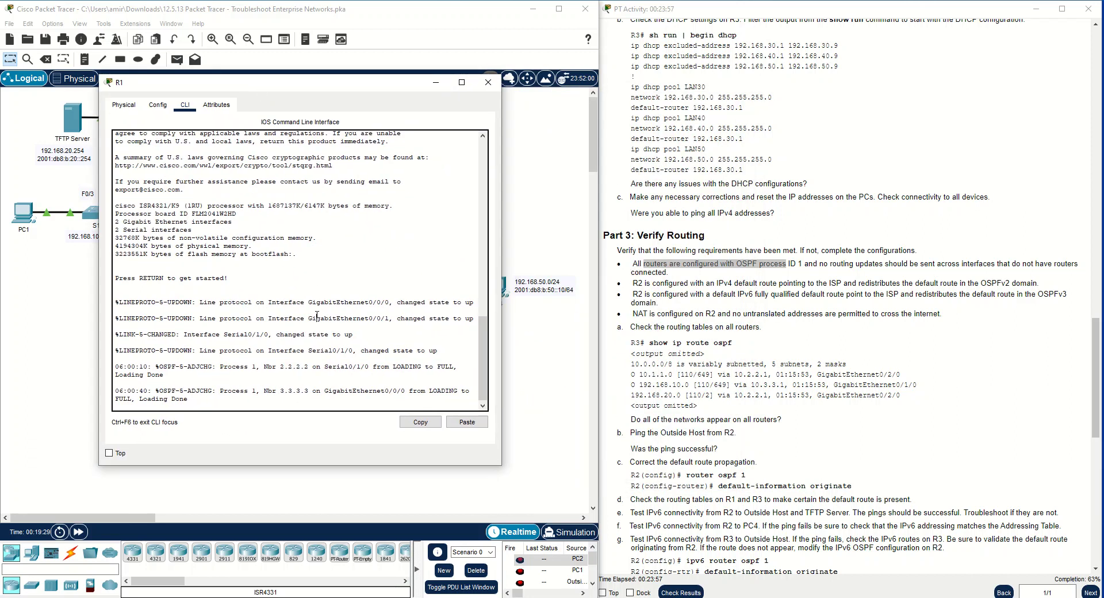
pyautogui.press('Return')
pyautogui.write('en')
pyautogui.press('Return')
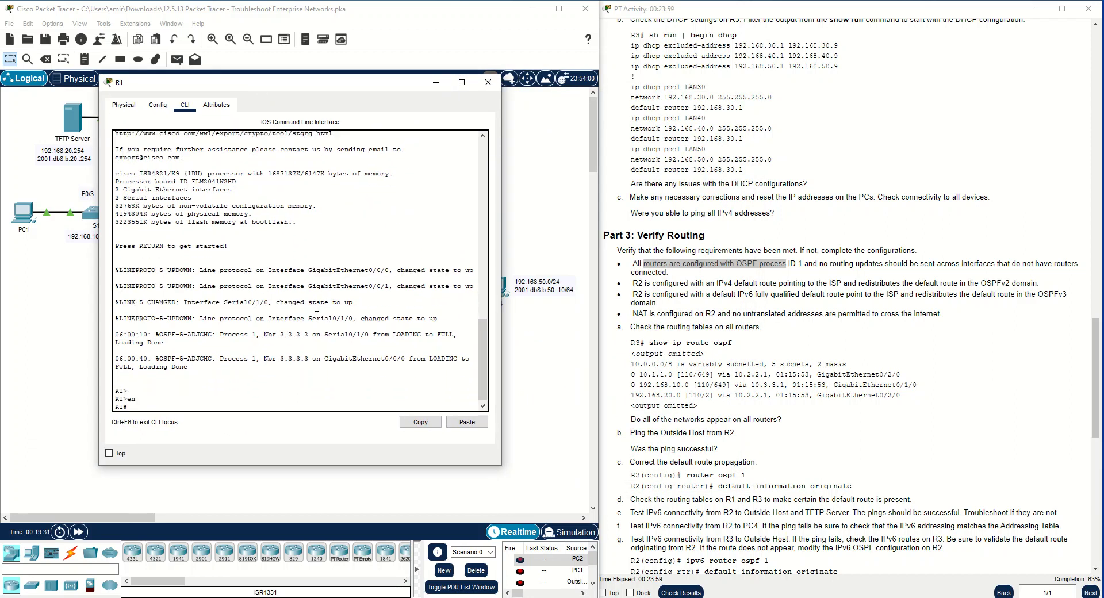
pyautogui.write('show ospf ?')
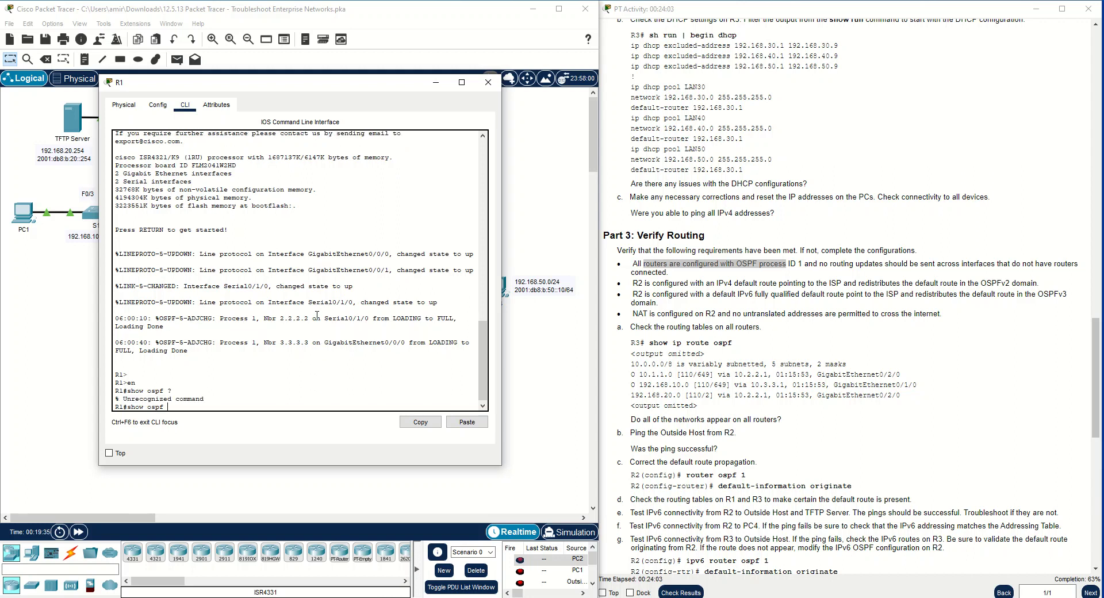
pyautogui.write(' ip')
pyautogui.press('BackSpace')
pyautogui.write('f ?')
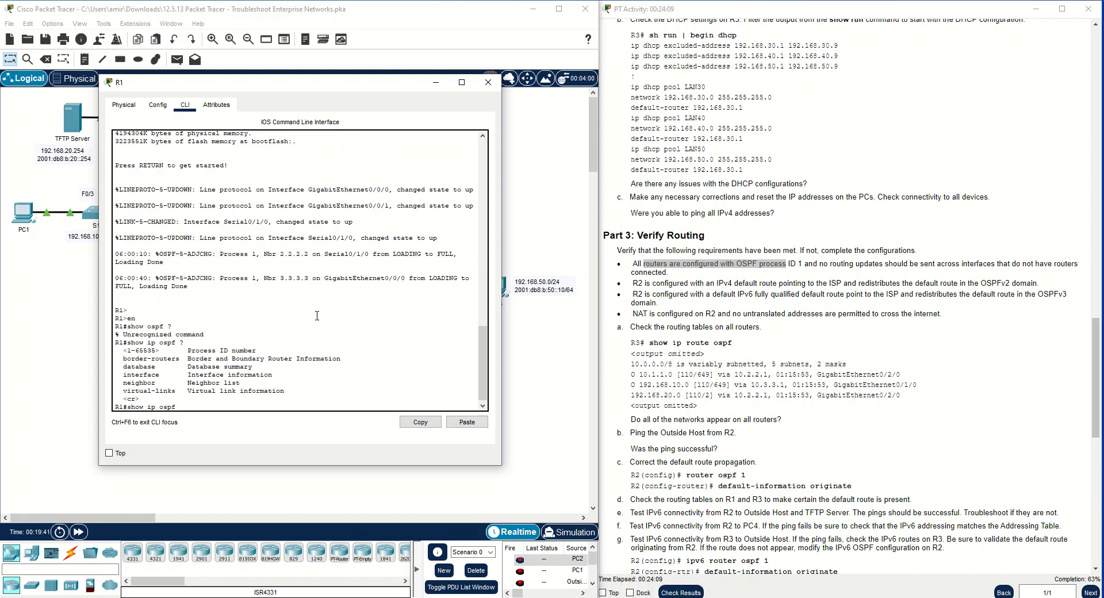
# Display R1's running configuration up to its OSPF section
pyautogui.press('BackSpace')
pyautogui.press('BackSpace')
pyautogui.write('run')
pyautogui.press('Return')
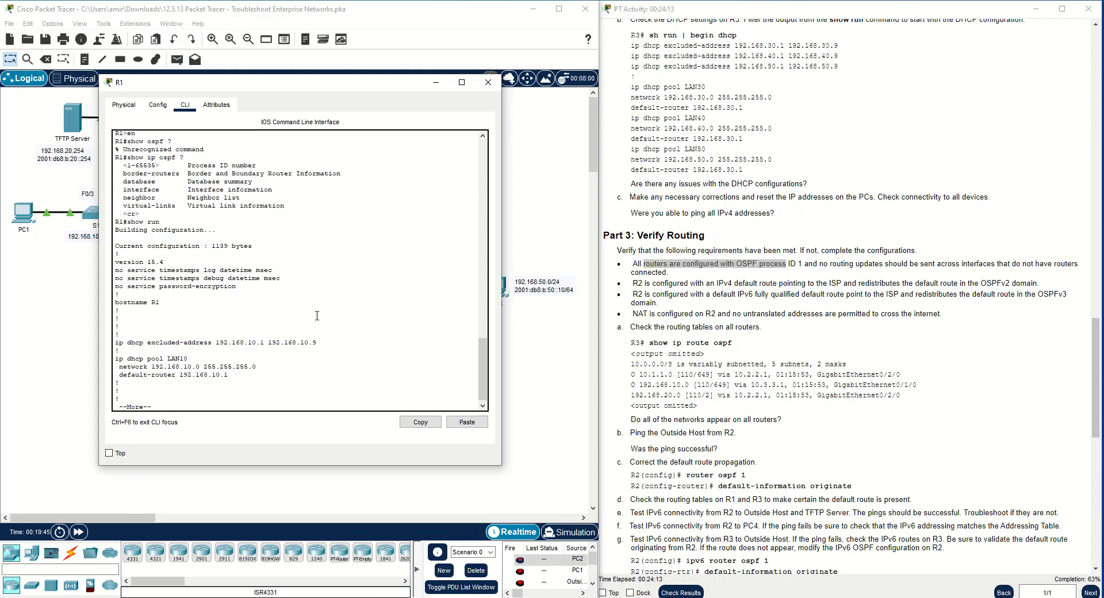
pyautogui.press('space')
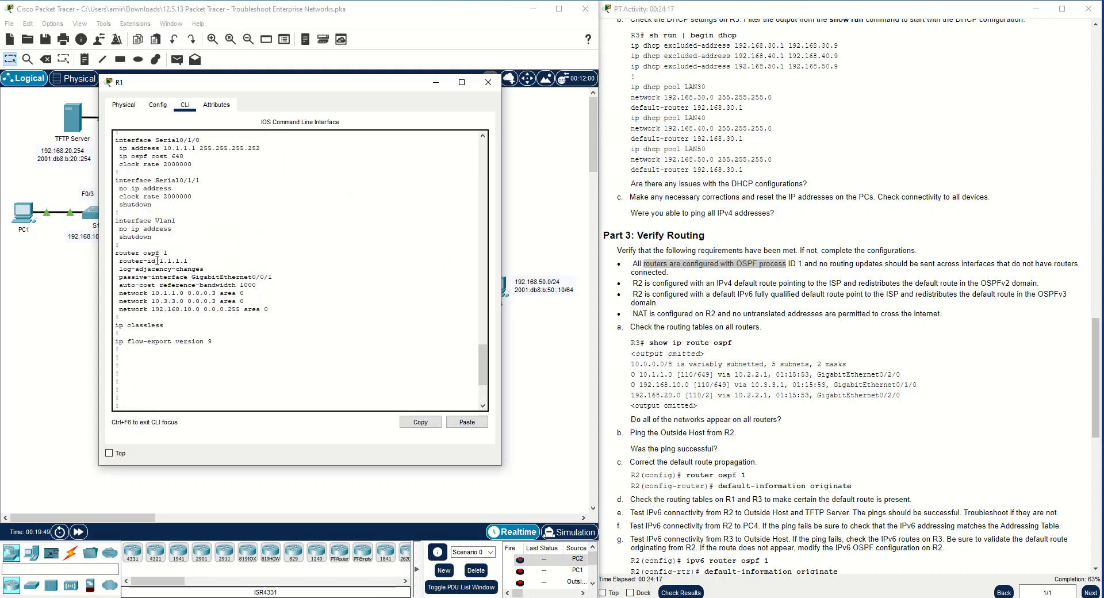
# Check R1's OSPF process ID, passive interface, reference bandwidth and network statements against the topology, and close the R1 window
pyautogui.moveTo(115, 252); pyautogui.dragTo(170, 251)
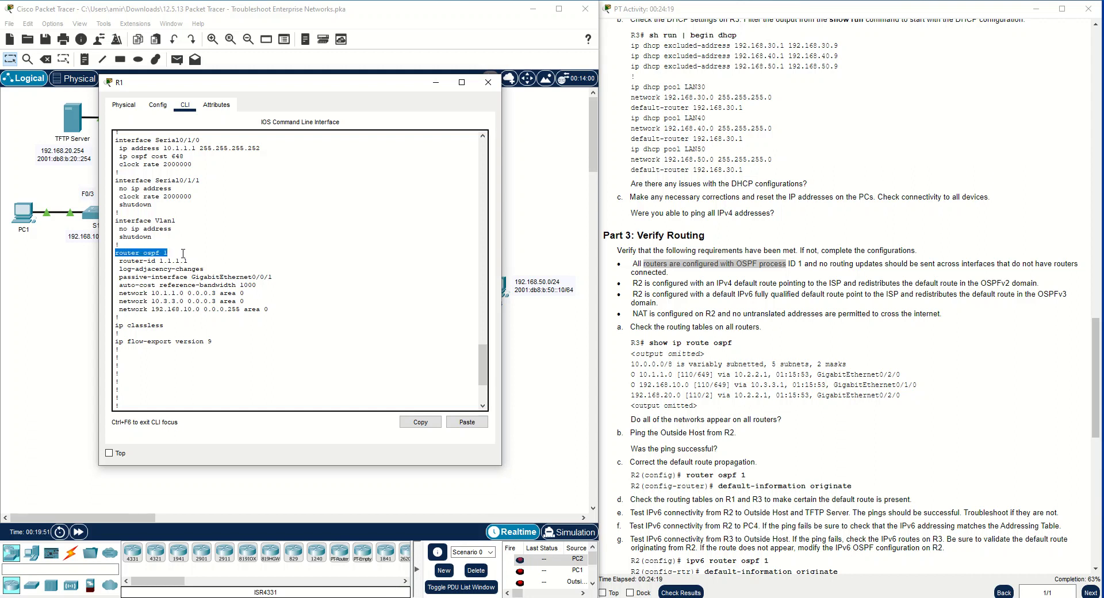
pyautogui.click(172, 251)
pyautogui.moveTo(203, 267); pyautogui.dragTo(115, 262)
pyautogui.click(204, 268)
pyautogui.moveTo(204, 269); pyautogui.dragTo(117, 270)
pyautogui.click(121, 277)
pyautogui.moveTo(274, 277); pyautogui.dragTo(116, 278)
pyautogui.moveTo(294, 86); pyautogui.dragTo(499, 75)
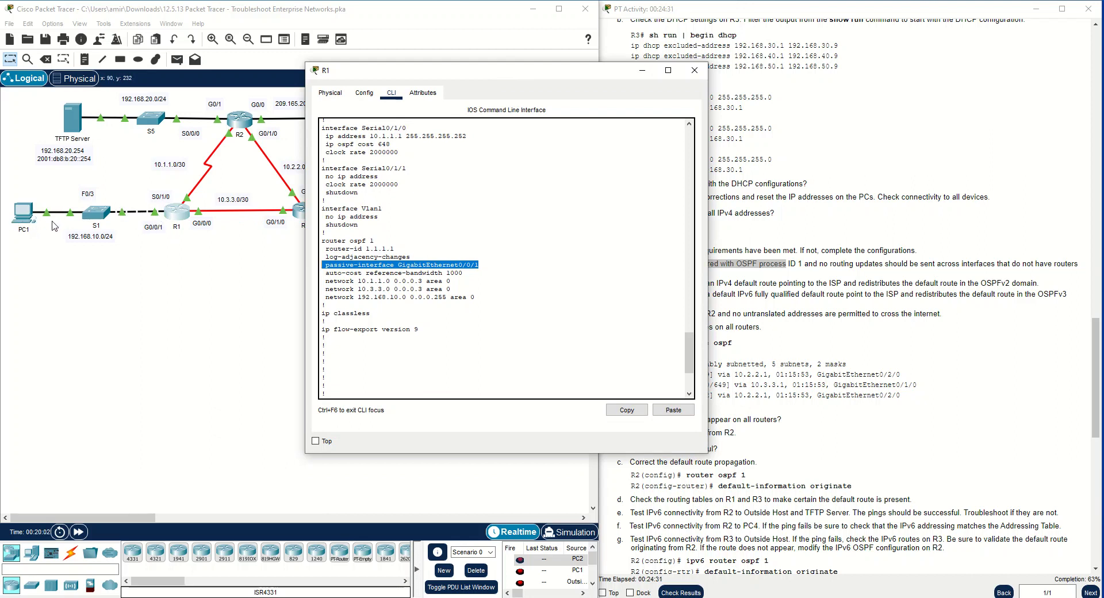
pyautogui.click(455, 272)
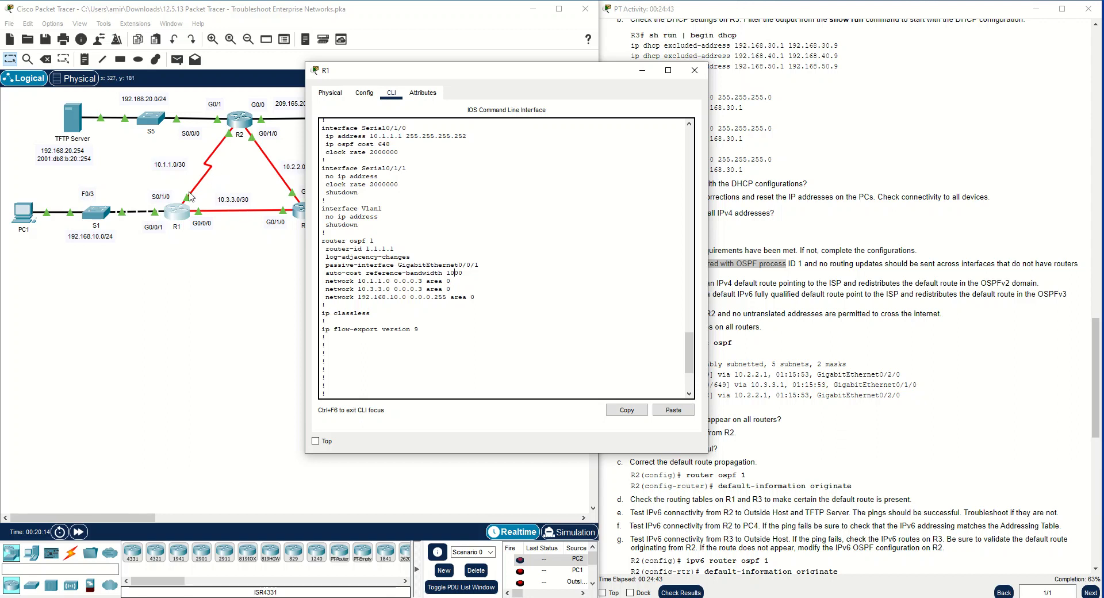
pyautogui.moveTo(410, 295); pyautogui.dragTo(447, 297)
pyautogui.click(460, 296)
pyautogui.moveTo(325, 305); pyautogui.dragTo(293, 274)
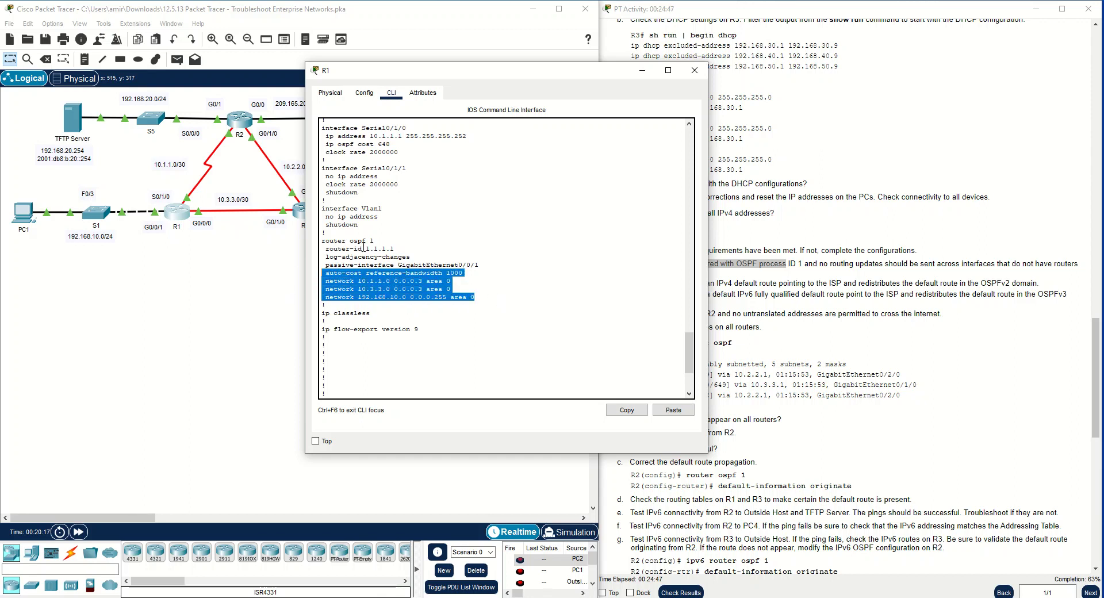
pyautogui.click(695, 70)
# Open R2's command line in privileged mode and display its running configuration through the routing sections
pyautogui.click(239, 118)
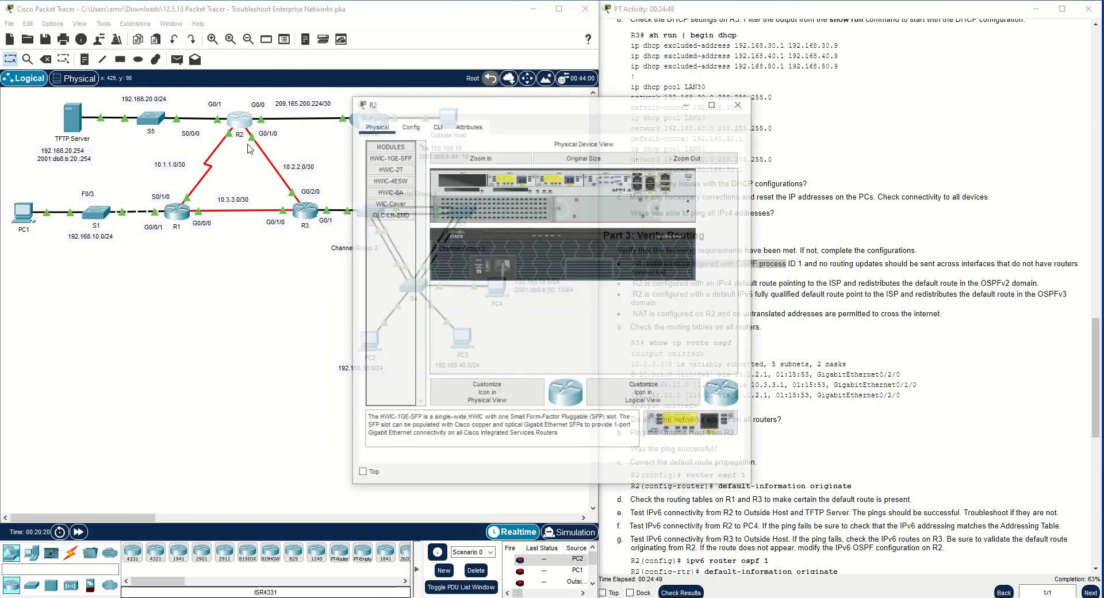
pyautogui.click(437, 126)
pyautogui.press('Return')
pyautogui.write('en')
pyautogui.press('Return')
pyautogui.write('show run')
pyautogui.press('Return')
pyautogui.press('space')
pyautogui.press('space')
pyautogui.press('space')
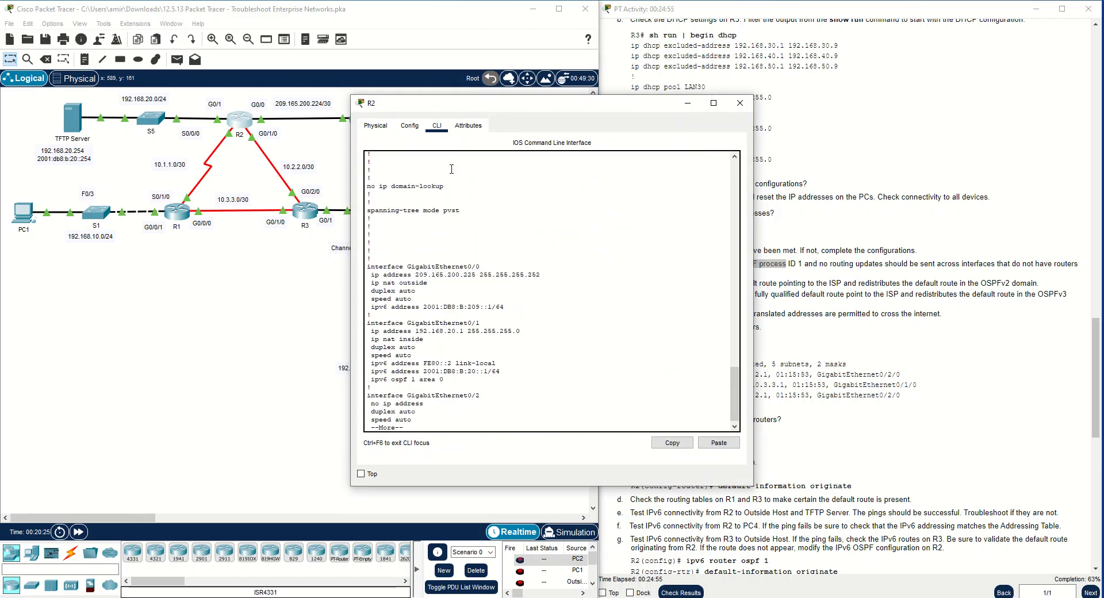
pyautogui.scroll(8, 481, 299)
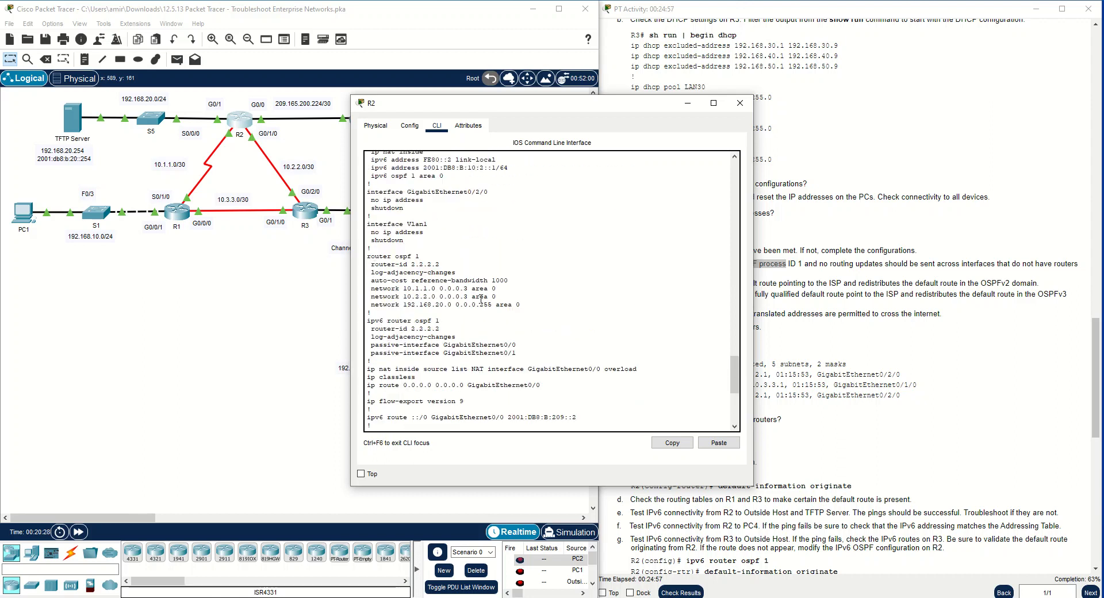
# Examine R2's OSPF, IPv6 OSPF and NAT configuration for missing passive interfaces, comparing it with the topology
pyautogui.moveTo(442, 321); pyautogui.dragTo(392, 323)
pyautogui.click(423, 328)
pyautogui.moveTo(442, 320); pyautogui.dragTo(414, 324)
pyautogui.moveTo(421, 256); pyautogui.dragTo(367, 256)
pyautogui.moveTo(441, 265); pyautogui.dragTo(370, 264)
pyautogui.click(402, 266)
pyautogui.moveTo(508, 280); pyautogui.dragTo(380, 280)
pyautogui.click(438, 286)
pyautogui.moveTo(499, 111); pyautogui.dragTo(630, 106)
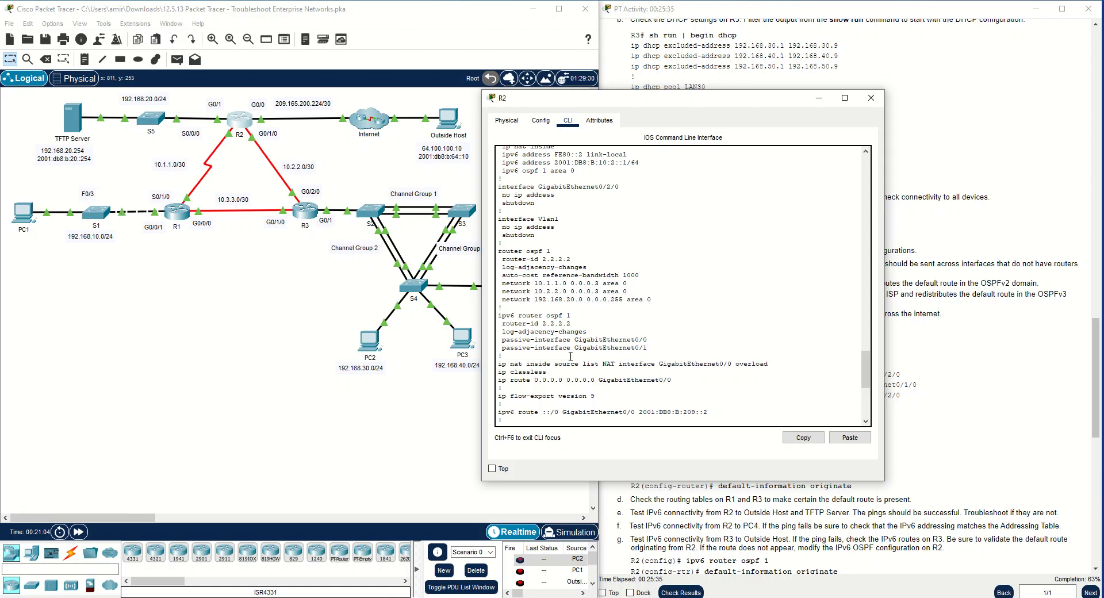
pyautogui.moveTo(547, 372); pyautogui.dragTo(485, 367)
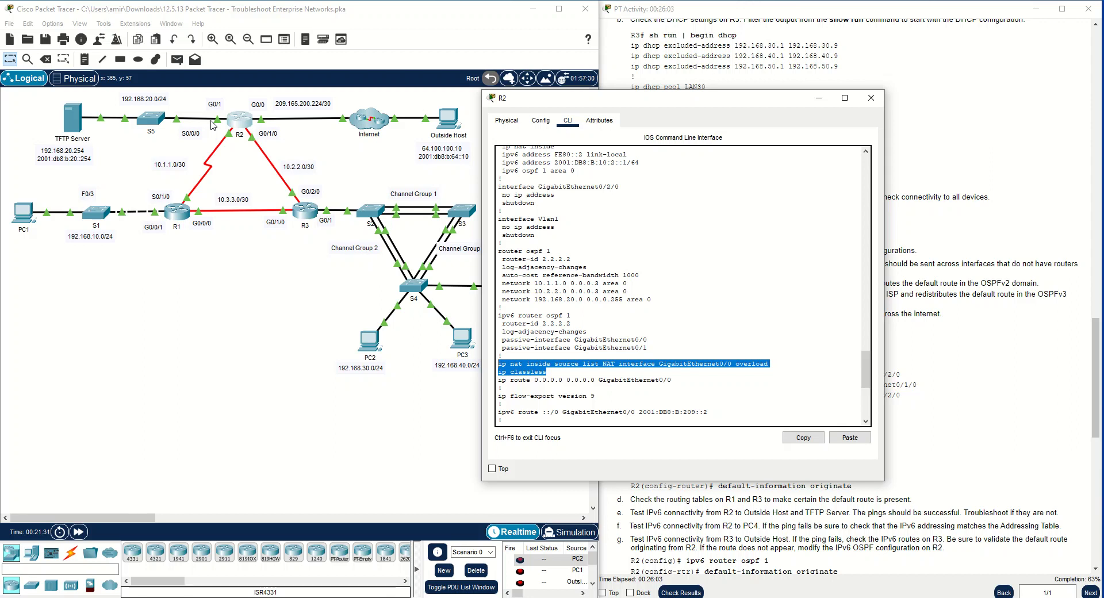
pyautogui.click(601, 364)
pyautogui.press('space')
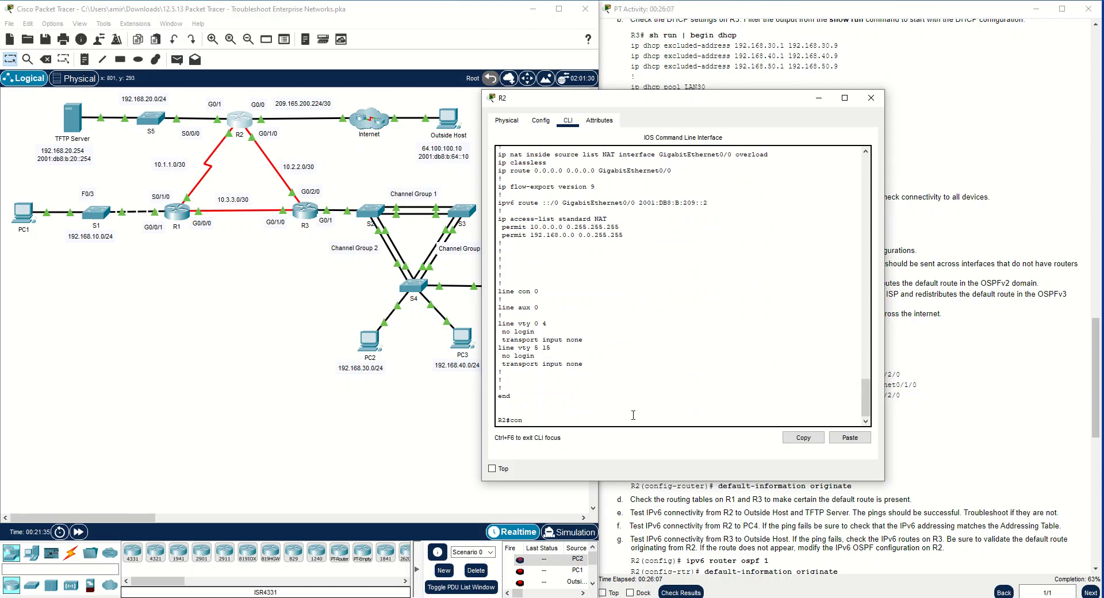
# Try to make R2's g0/1 passive from interface configuration mode, list the commands available there, and return to privileged mode
pyautogui.write('conf t')
pyautogui.press('Return')
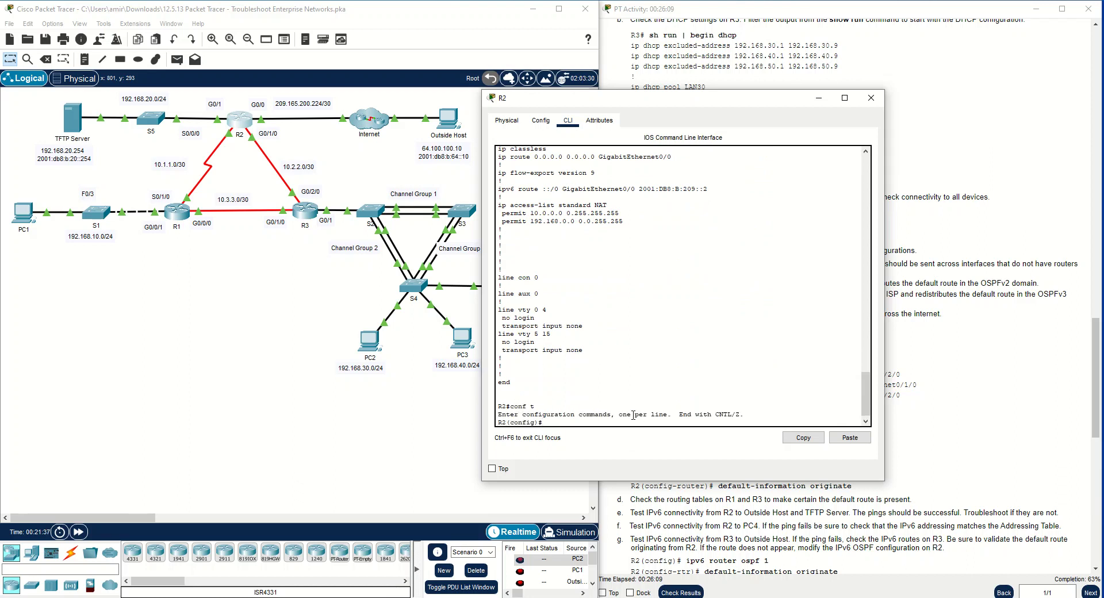
pyautogui.write('int g0/1')
pyautogui.press('Return')
pyautogui.write('pass')
pyautogui.press('Tab')
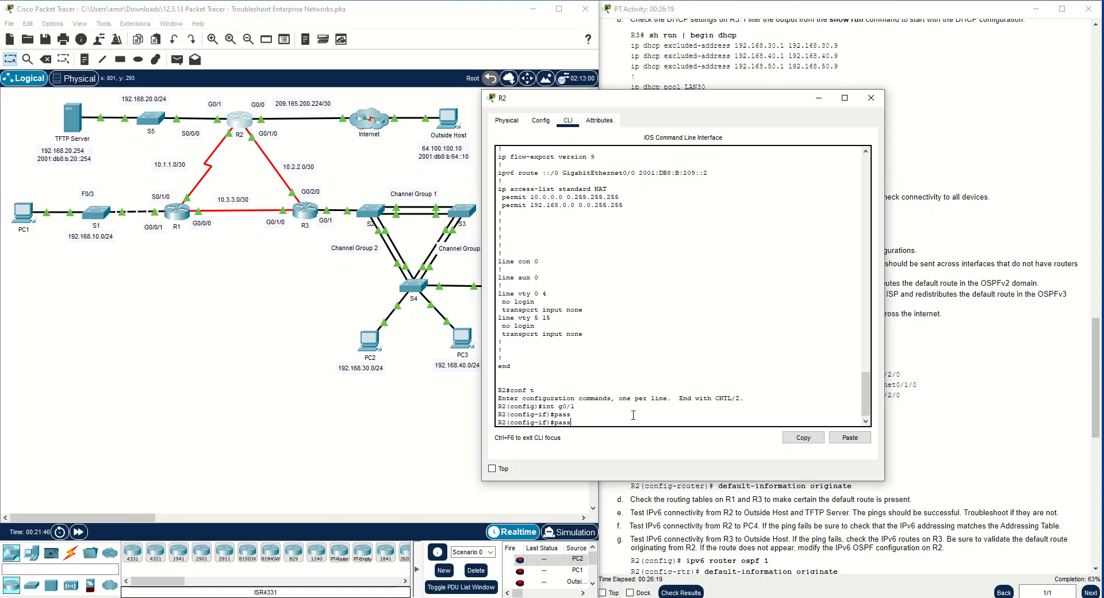
pyautogui.write('ss')
pyautogui.press('BackSpace')
pyautogui.press('BackSpace')
pyautogui.write('?')
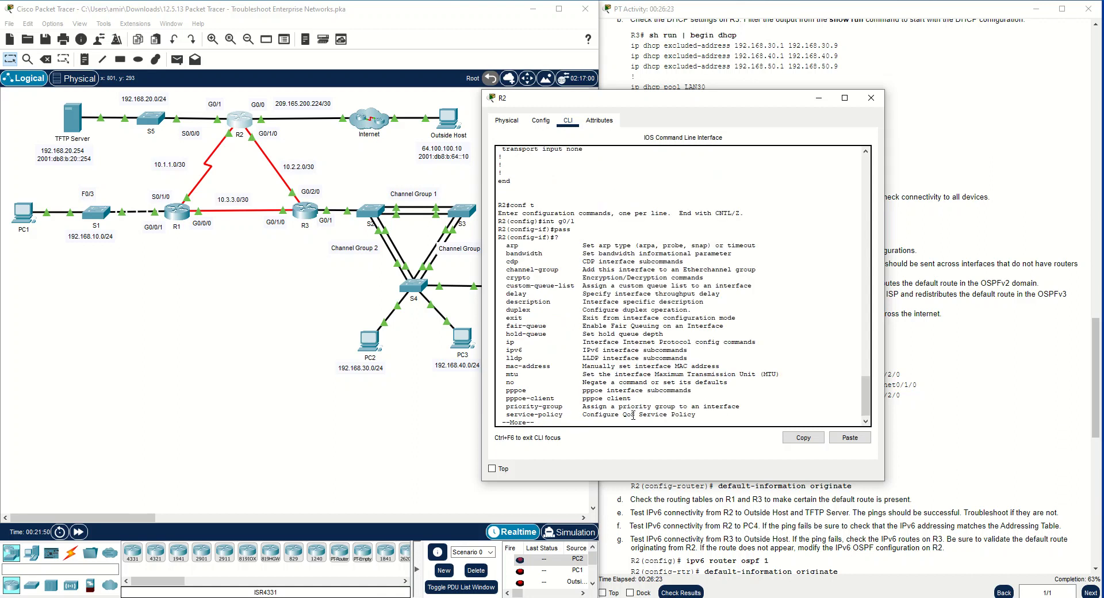
pyautogui.press('space')
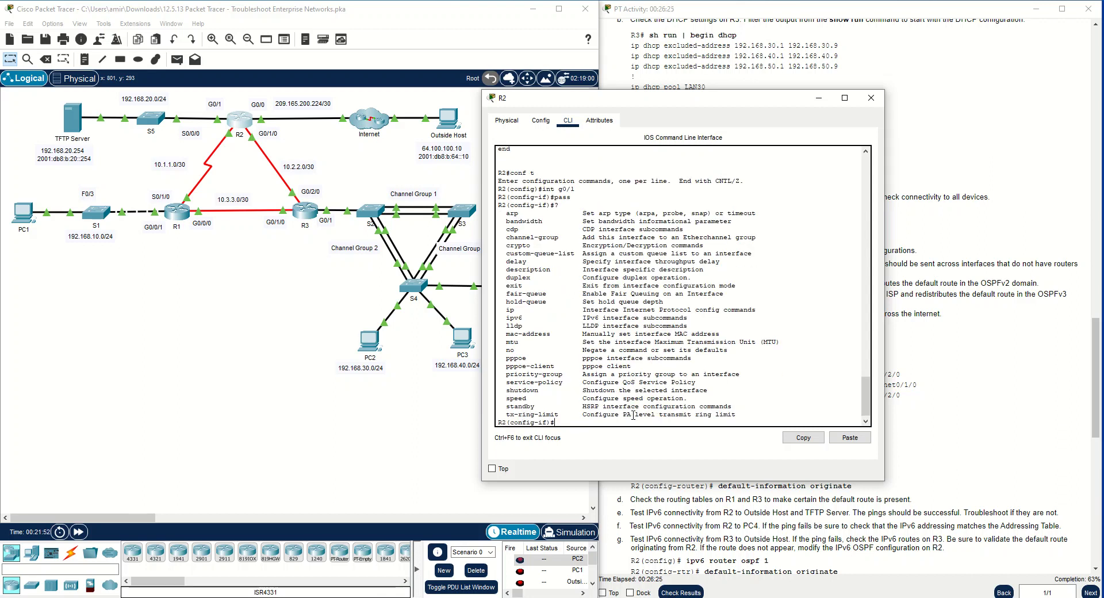
pyautogui.write('end')
pyautogui.press('Return')
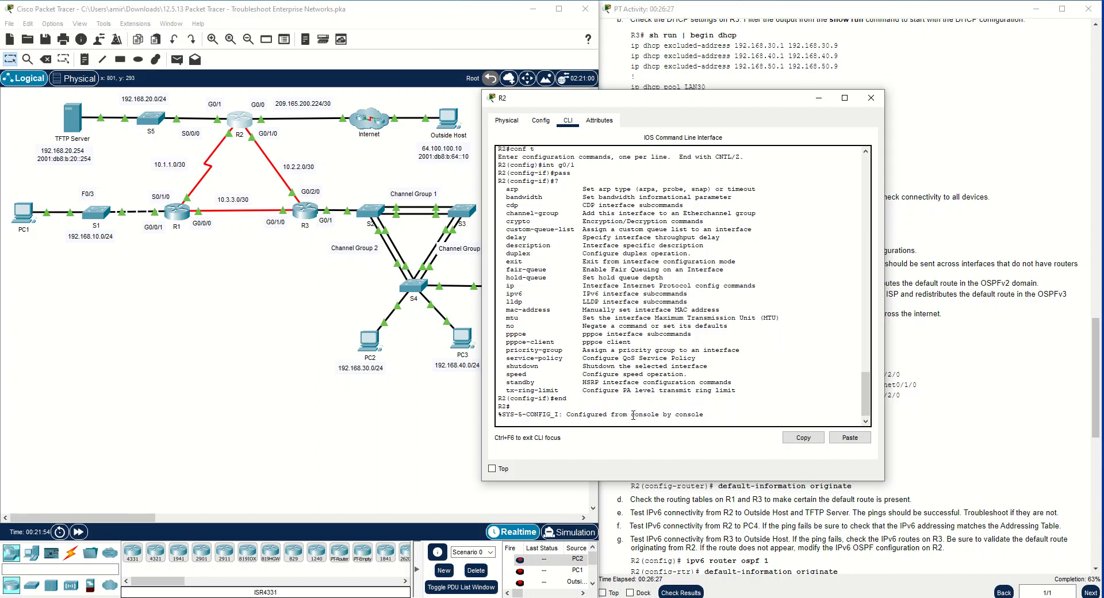
# Try to enter router ospf 1 directly from R2's privileged mode
pyautogui.write('ip router')
pyautogui.press('BackSpace')
pyautogui.press('BackSpace')
pyautogui.press('BackSpace')
pyautogui.press('BackSpace')
pyautogui.press('BackSpace')
pyautogui.press('BackSpace')
pyautogui.press('BackSpace')
pyautogui.press('BackSpace')
pyautogui.write('router ospf 1')
pyautogui.press('Return')
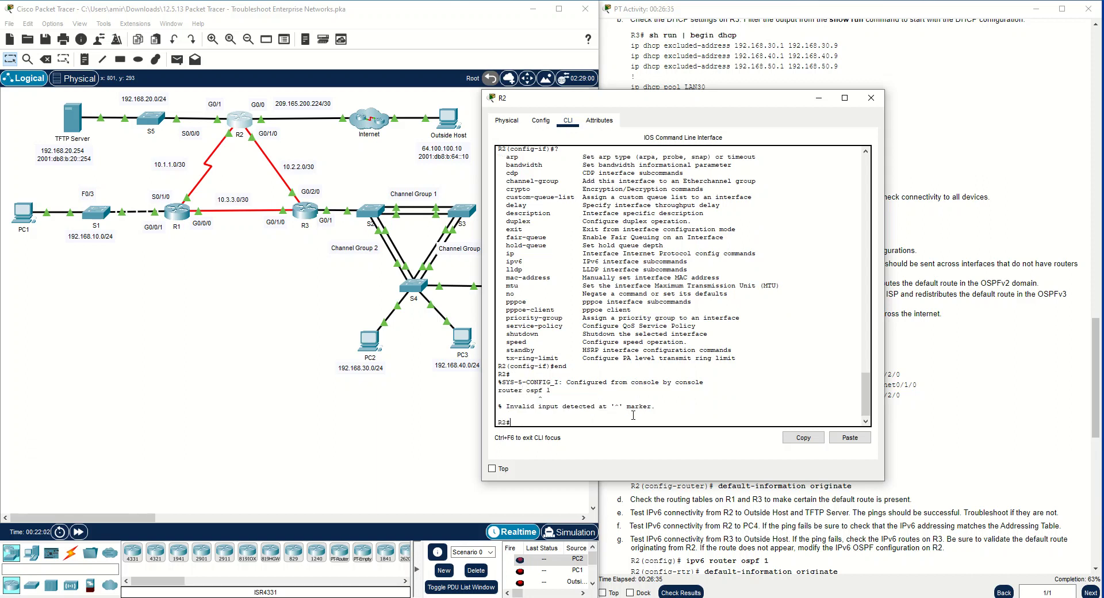
# Set g0/1 as a passive interface under router ospf 1 on R2, and minimize the R2 window
pyautogui.write('conf t')
pyautogui.press('Return')
pyautogui.write('int g')
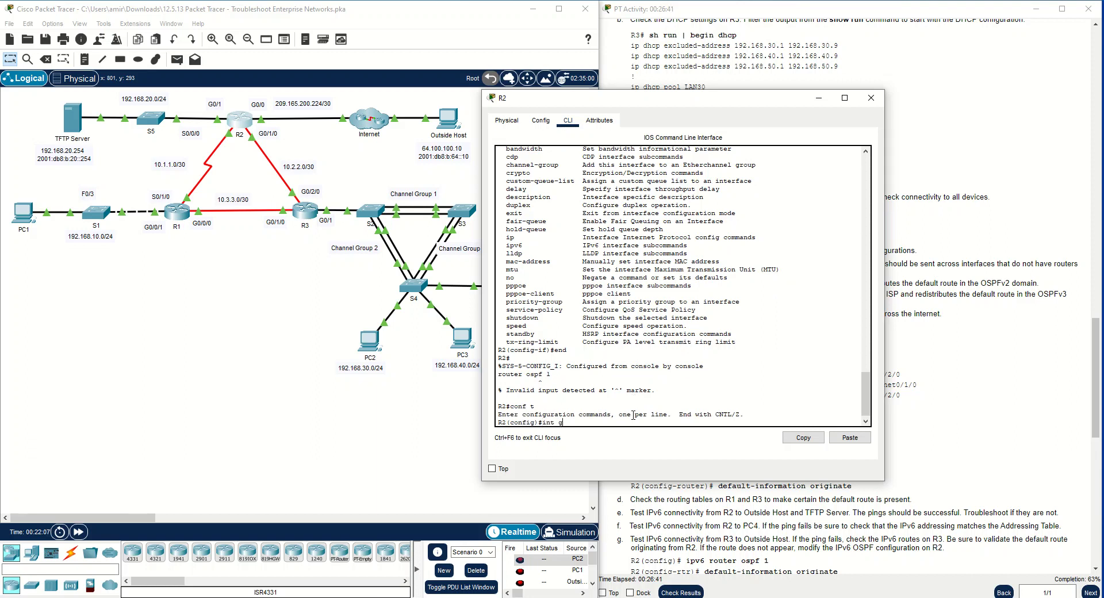
pyautogui.press('BackSpace')
pyautogui.press('BackSpace')
pyautogui.press('BackSpace')
pyautogui.press('BackSpace')
pyautogui.press('BackSpace')
pyautogui.write('router ospf 1')
pyautogui.press('Return')
pyautogui.write('pass')
pyautogui.press('Tab')
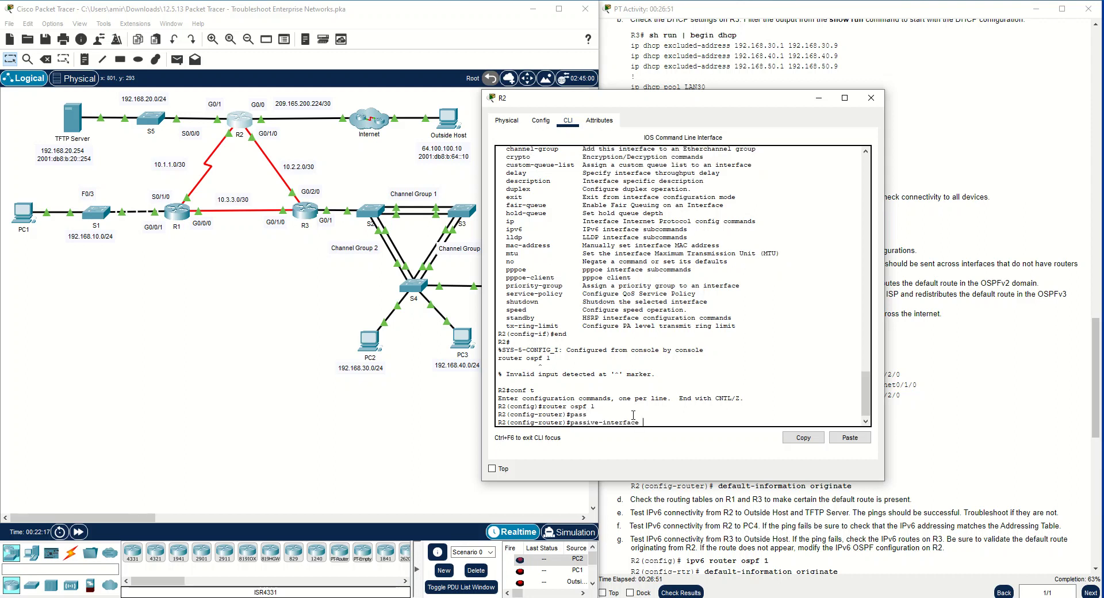
pyautogui.write('g0/1')
pyautogui.press('Return')
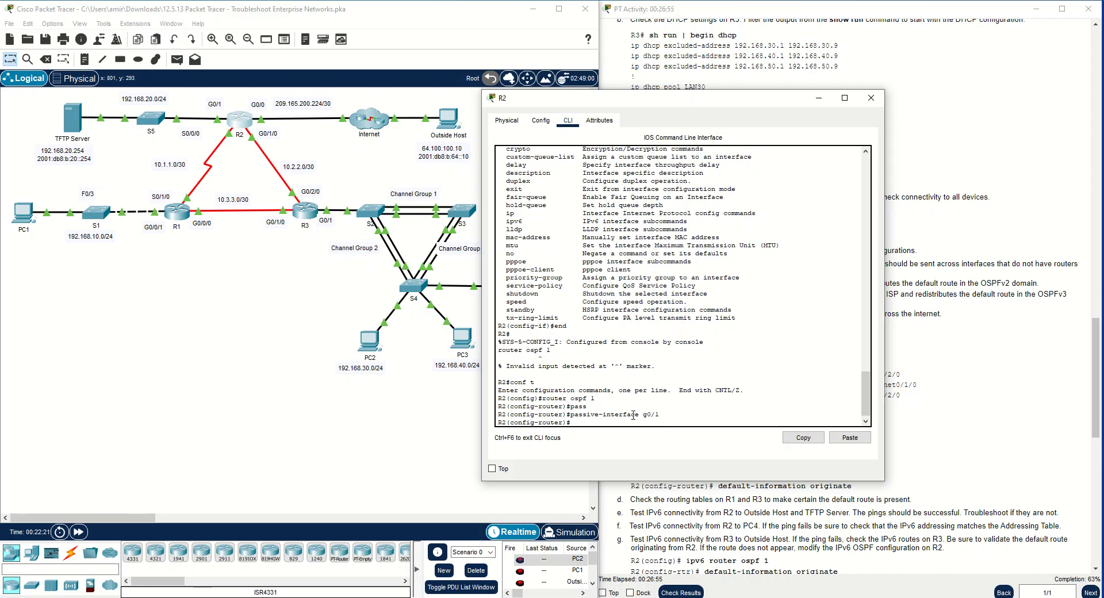
pyautogui.click(818, 98)
# Bring up R3's command line and leave DHCP pool configuration for privileged mode
pyautogui.click(302, 210)
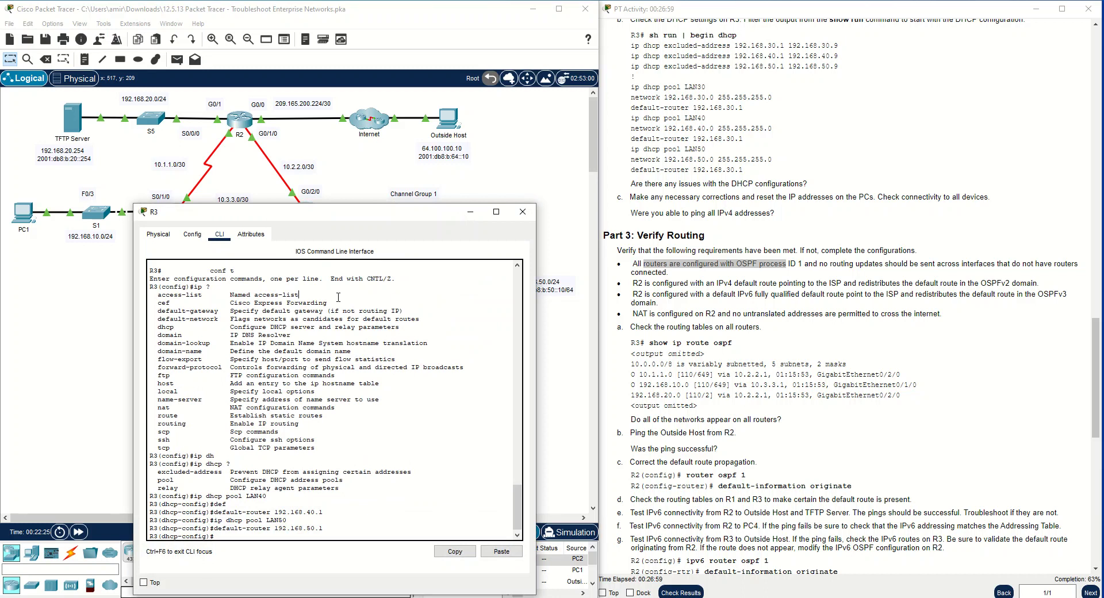
pyautogui.press('Return')
pyautogui.press('Return')
pyautogui.press('Return')
pyautogui.write('end')
pyautogui.press('Return')
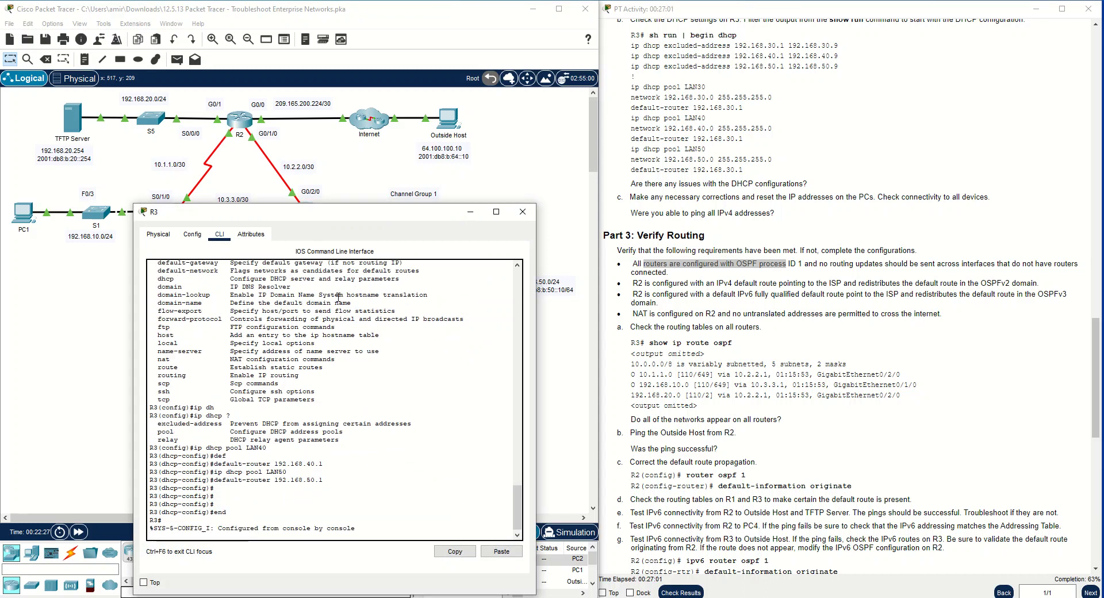
pyautogui.press('Return')
pyautogui.press('Return')
pyautogui.press('Return')
# Display R3's complete running configuration
pyautogui.write('show run')
pyautogui.press('Return')
pyautogui.press('space')
pyautogui.press('space')
pyautogui.press('space')
pyautogui.press('space')
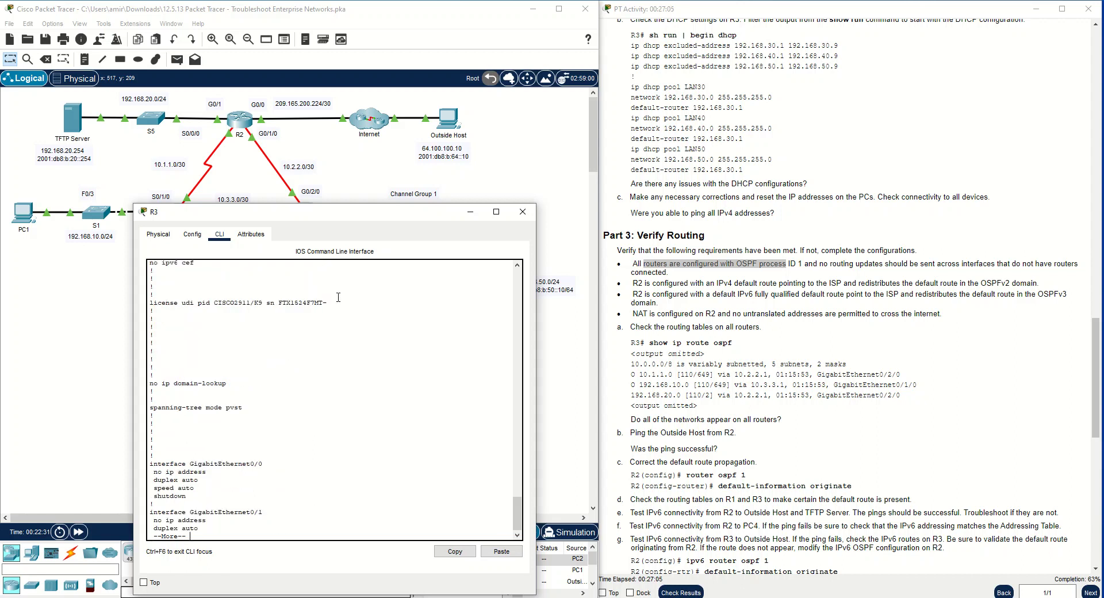
pyautogui.press('space')
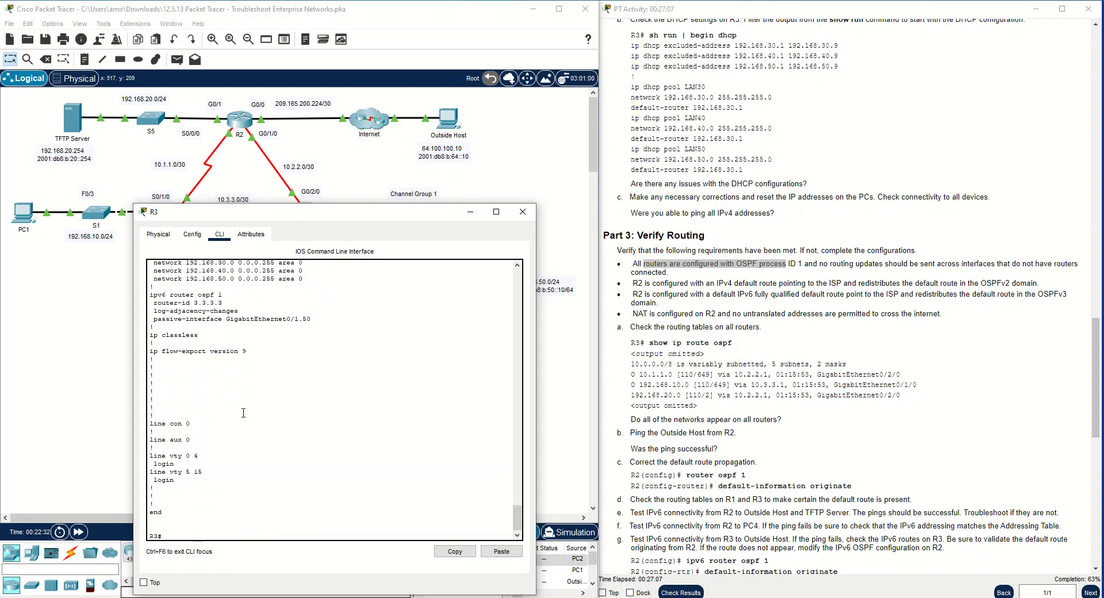
# Examine R3's OSPF process, reference bandwidth and network statements alongside the topology, checking for passive interfaces
pyautogui.scroll(2, 243, 413)
pyautogui.moveTo(150, 386)
pyautogui.mouseDown()
pyautogui.moveTo(205, 385)
pyautogui.moveTo(149, 394)
pyautogui.mouseUp()
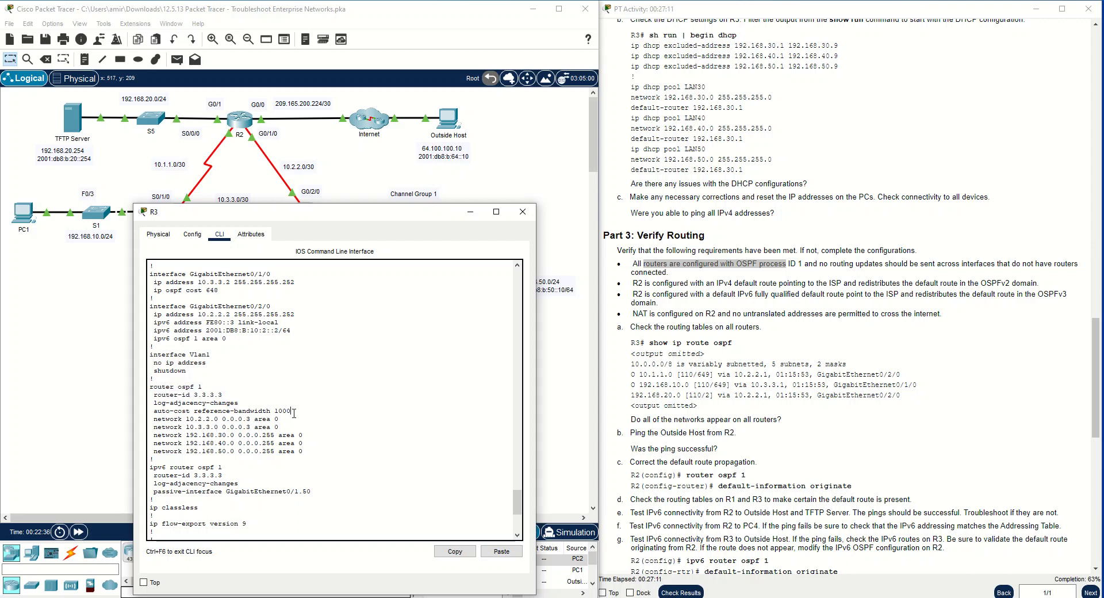
pyautogui.moveTo(292, 410); pyautogui.dragTo(155, 411)
pyautogui.click(155, 411)
pyautogui.moveTo(314, 217); pyautogui.dragTo(753, 138)
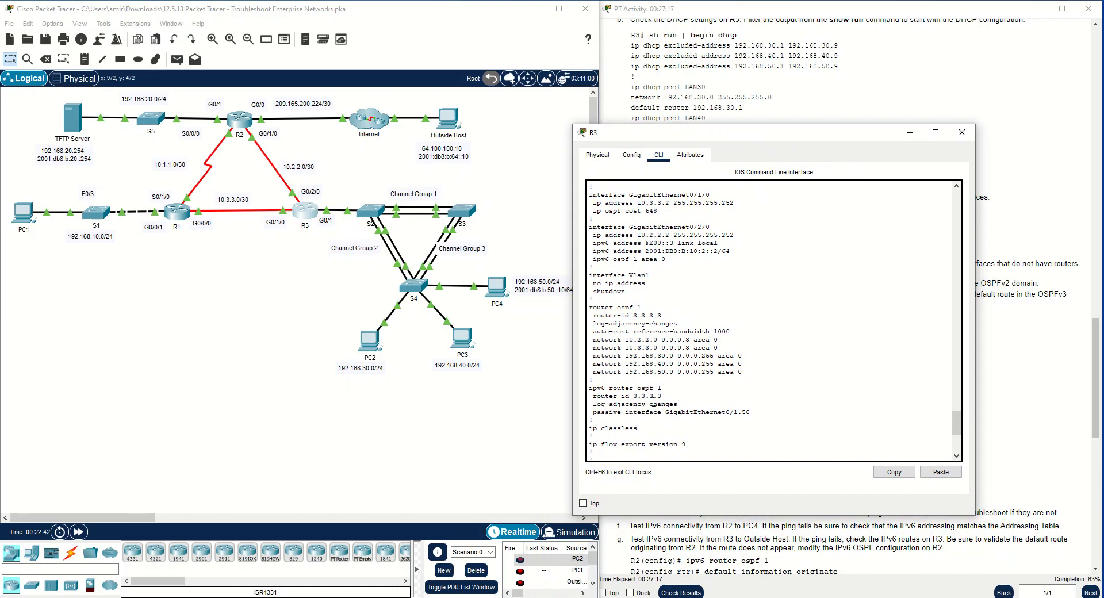
pyautogui.moveTo(742, 376); pyautogui.dragTo(587, 340)
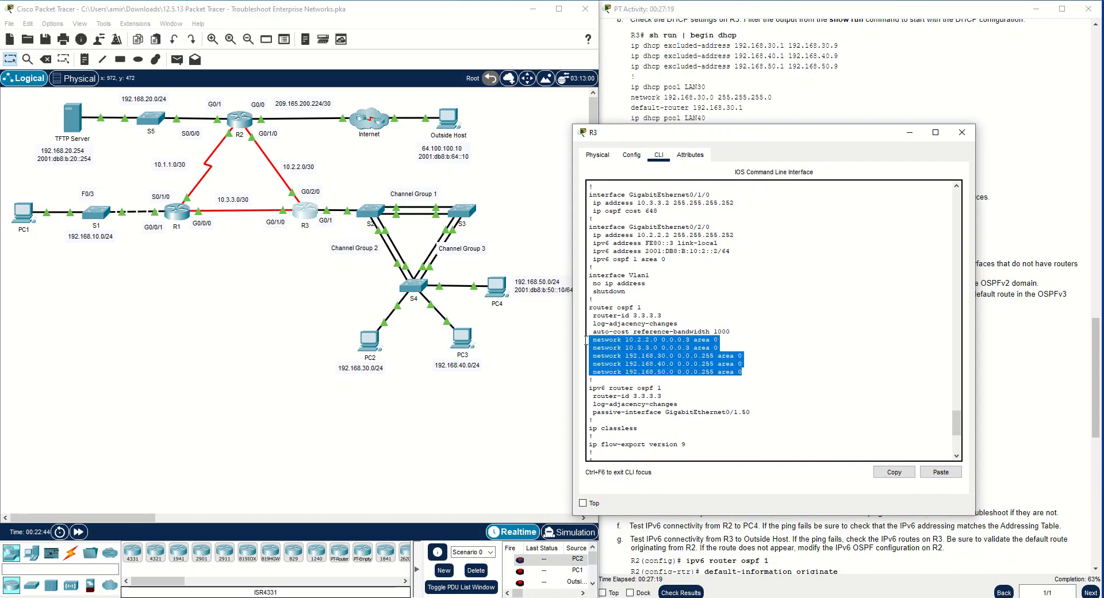
pyautogui.click(654, 347)
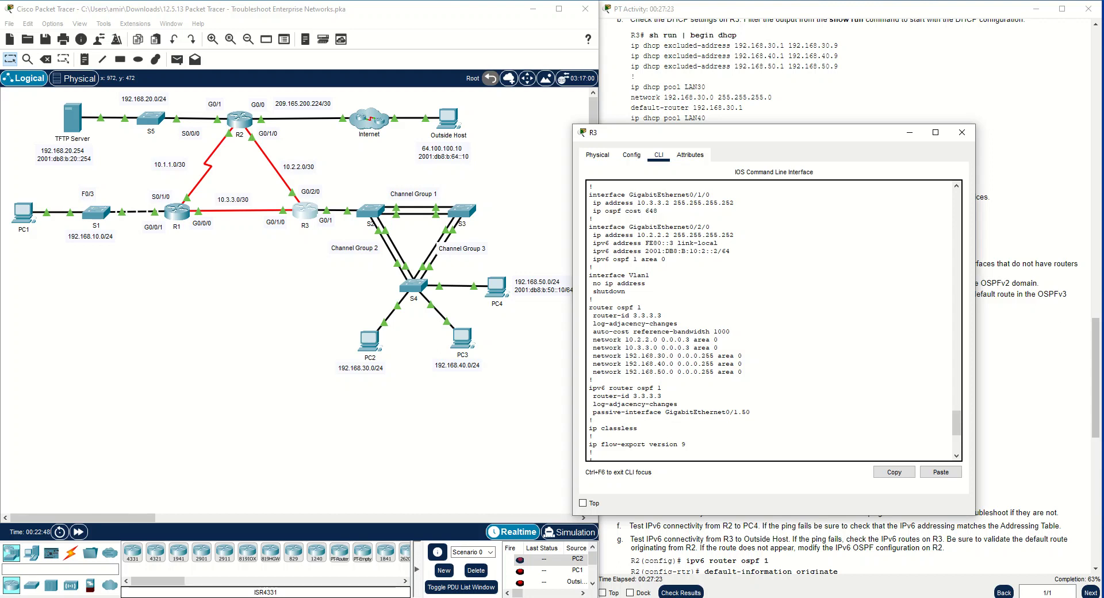
pyautogui.scroll(-7, 722, 448)
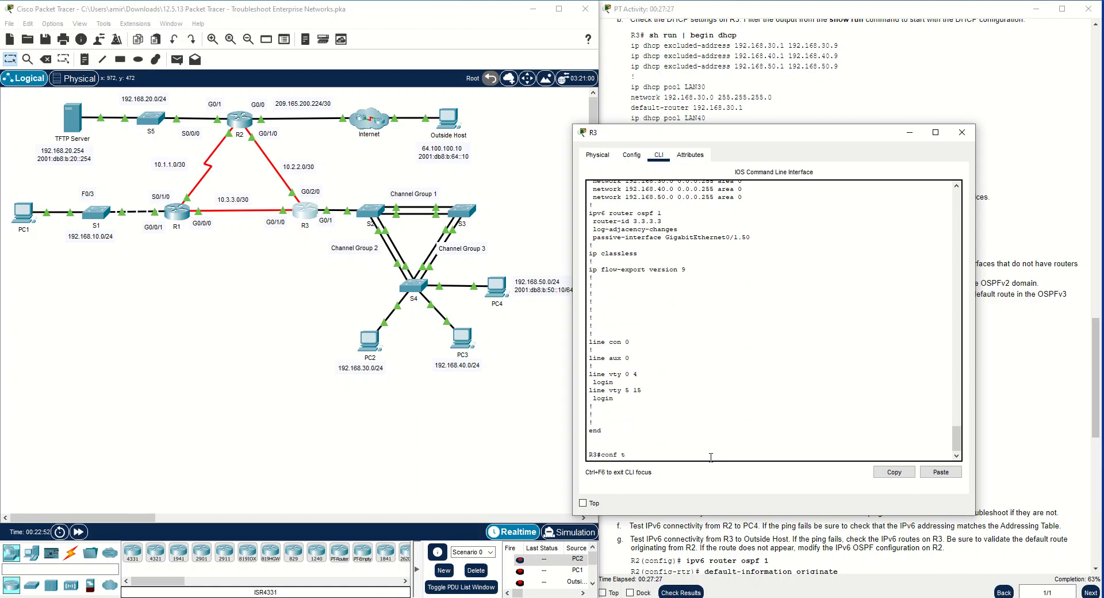
# Enter the configuration of OSPF process 1 on R3
pyautogui.press('Return')
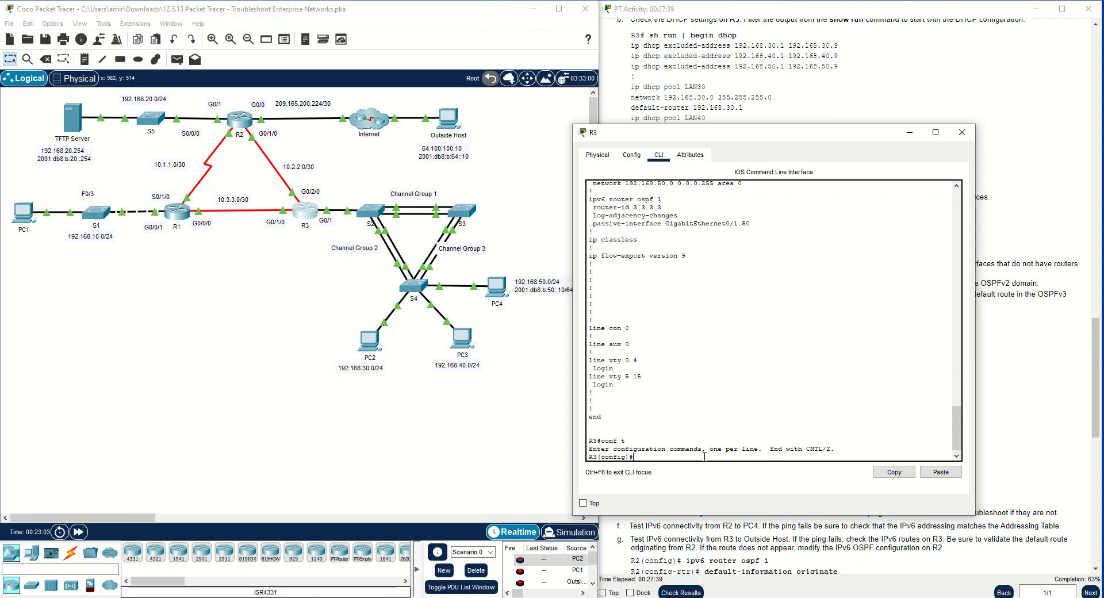
pyautogui.write('er ospf 1')
pyautogui.press('Return')
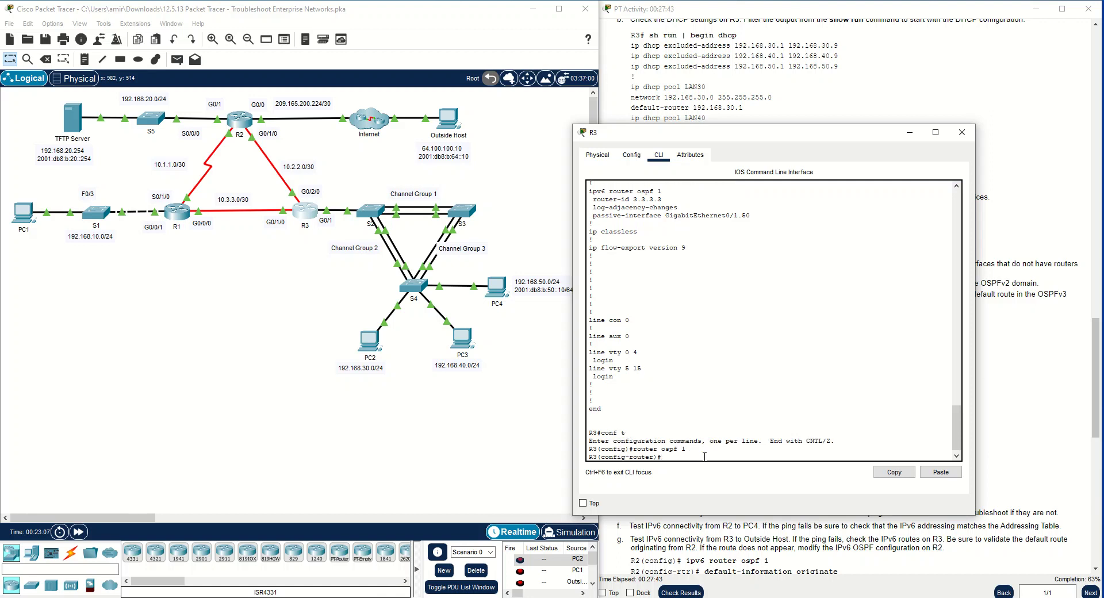
# Try to set g0/1.10 as a passive interface under OSPF process 1 on R3
pyautogui.write('pas')
pyautogui.press('Tab')
pyautogui.write('g=')
pyautogui.press('BackSpace')
pyautogui.write('0/1')
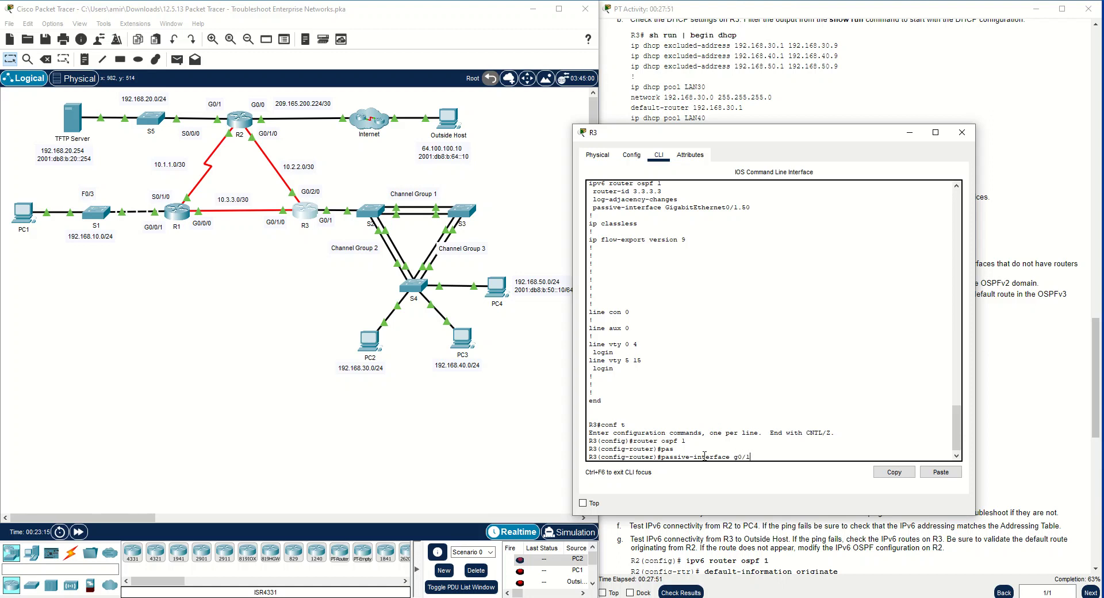
pyautogui.write('0')
pyautogui.press('Return')
# Set subinterfaces g0/1.30, g0/1.40 and g0/1.50 as passive under router ospf 1 on R3
pyautogui.press('Up')
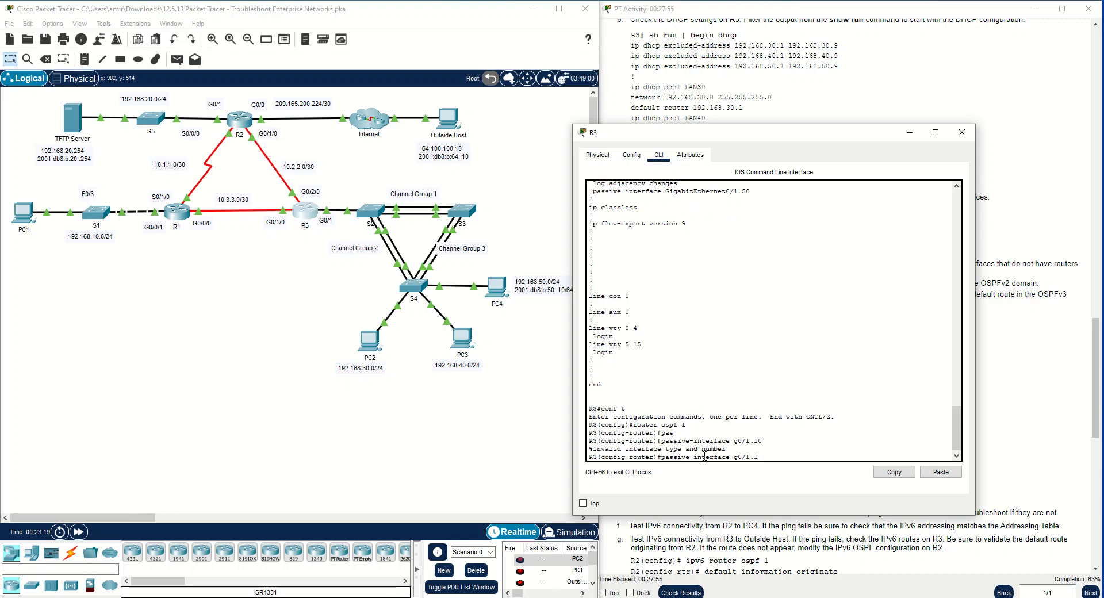
pyautogui.press('Return')
pyautogui.press('Up')
pyautogui.press('BackSpace')
pyautogui.press('BackSpace')
pyautogui.write('40')
pyautogui.press('Return')
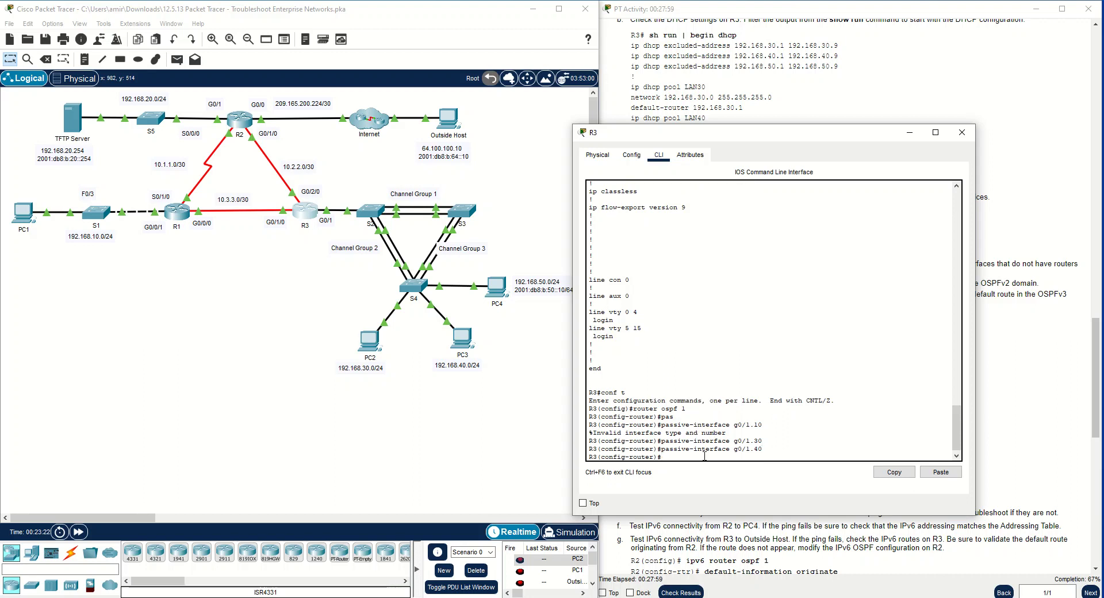
pyautogui.press('Up')
pyautogui.write('50')
pyautogui.press('Return')
# Review the GigabitEthernet0/1 subinterfaces in R3's running configuration against the passive interfaces just configured
pyautogui.scroll(12, 744, 322)
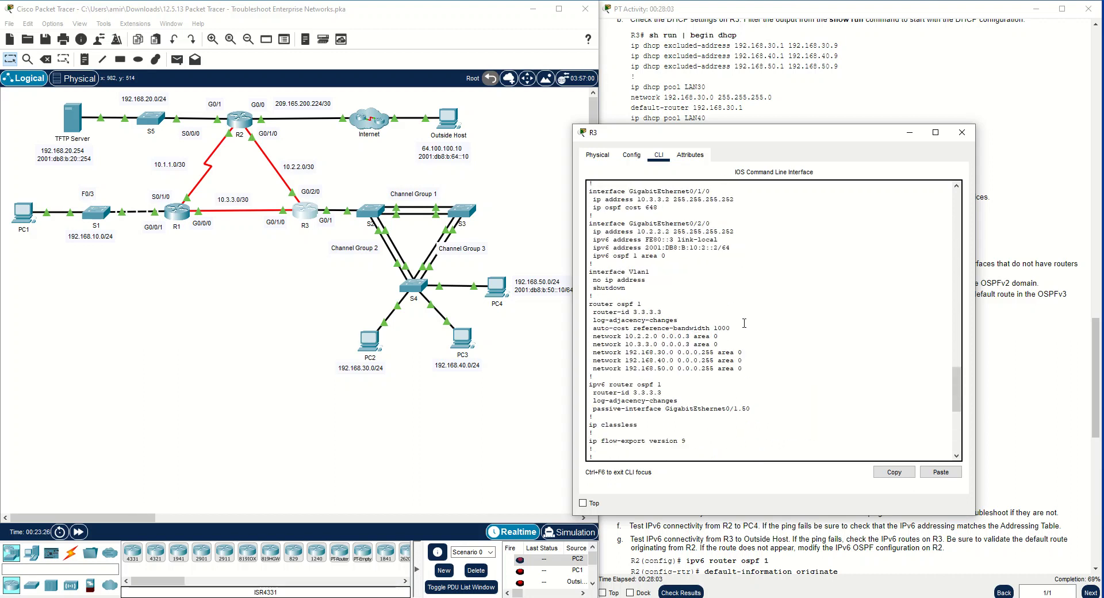
pyautogui.scroll(9, 742, 324)
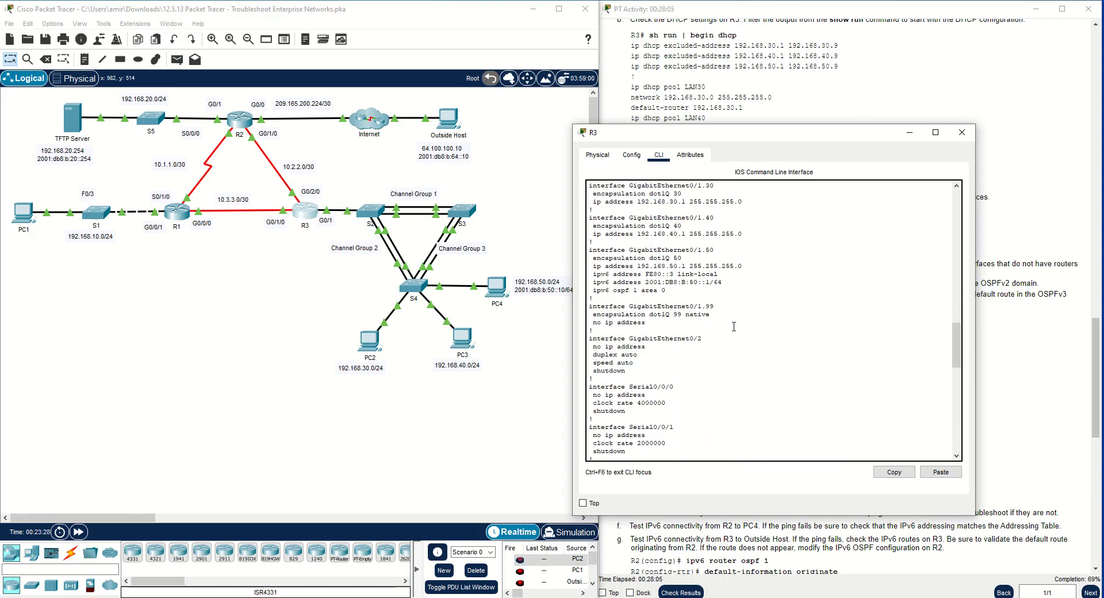
pyautogui.scroll(1, 734, 326)
pyautogui.moveTo(714, 319); pyautogui.dragTo(588, 317)
pyautogui.moveTo(714, 286); pyautogui.dragTo(588, 286)
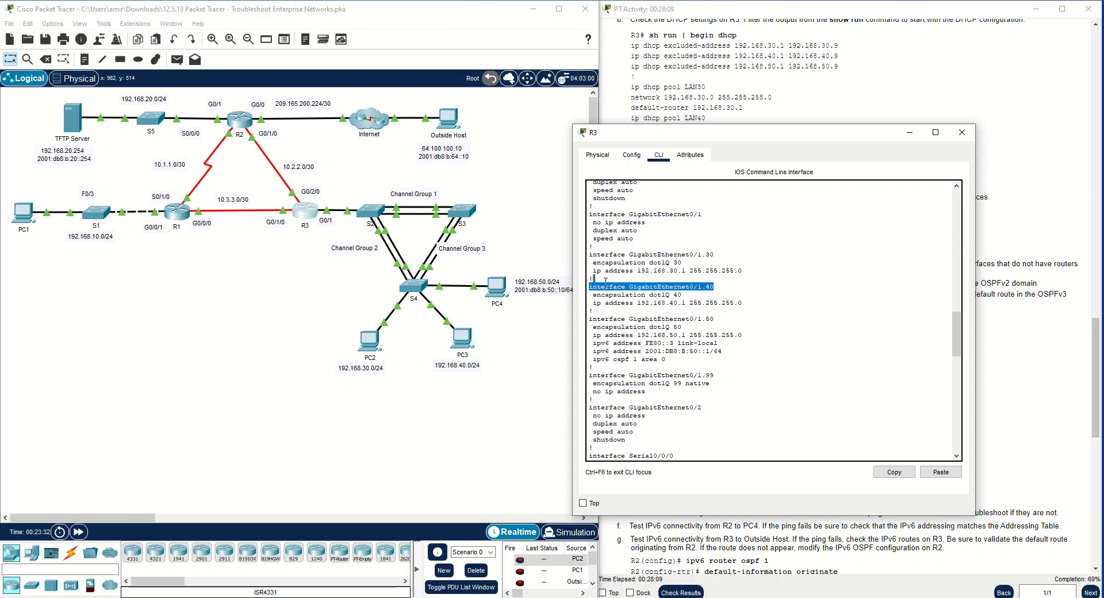
pyautogui.moveTo(715, 257); pyautogui.dragTo(583, 259)
pyautogui.click(670, 308)
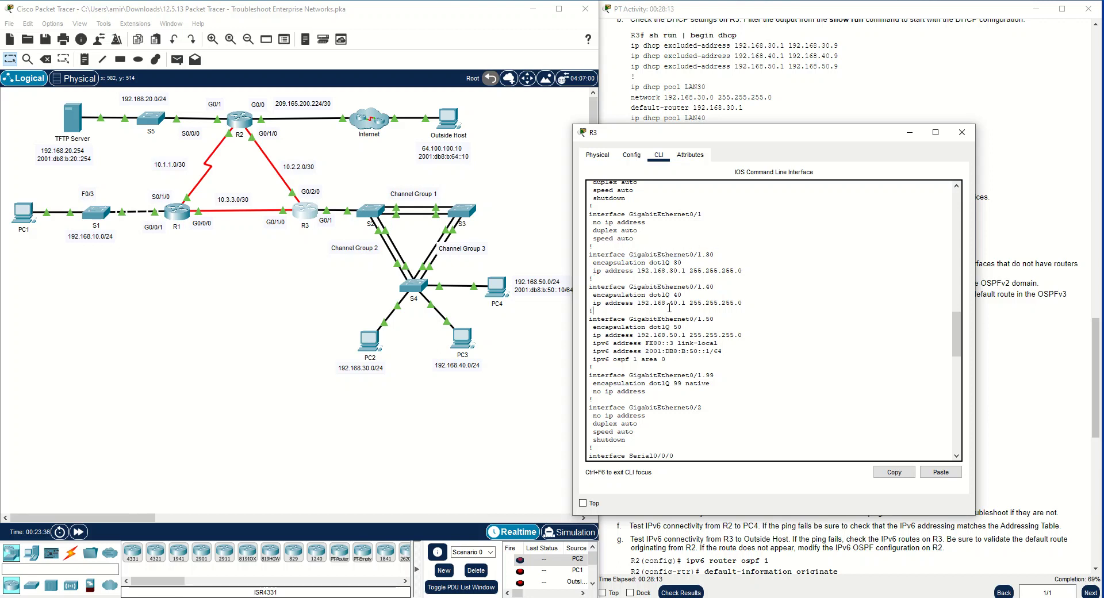
# Minimize the R3 window and read the Part 3 requirements on R2's default routes and NAT in the activity instructions
pyautogui.click(906, 133)
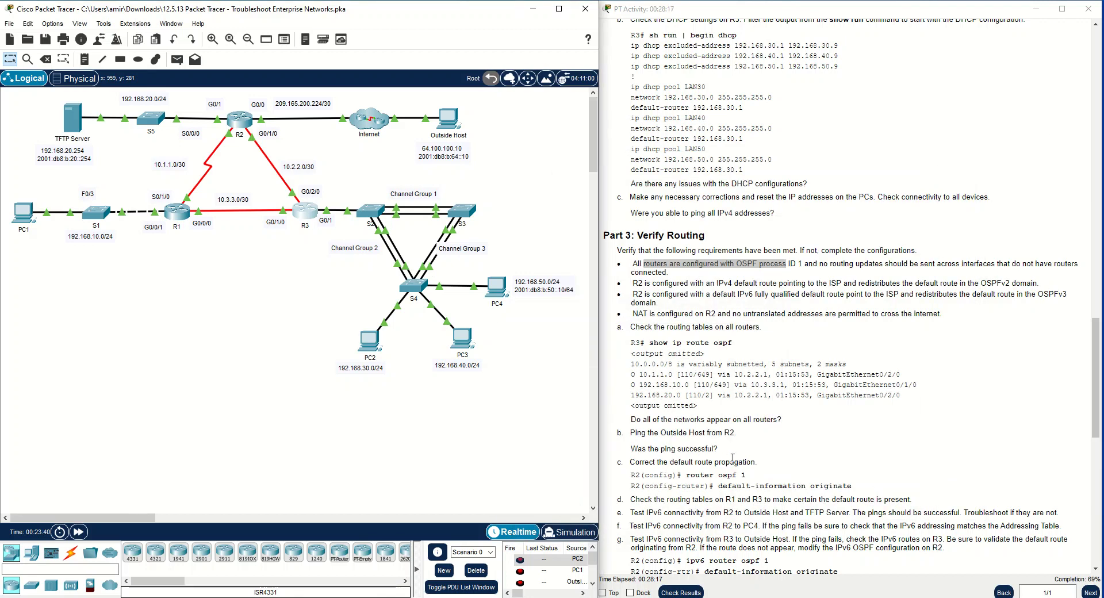
pyautogui.scroll(-1, 753, 439)
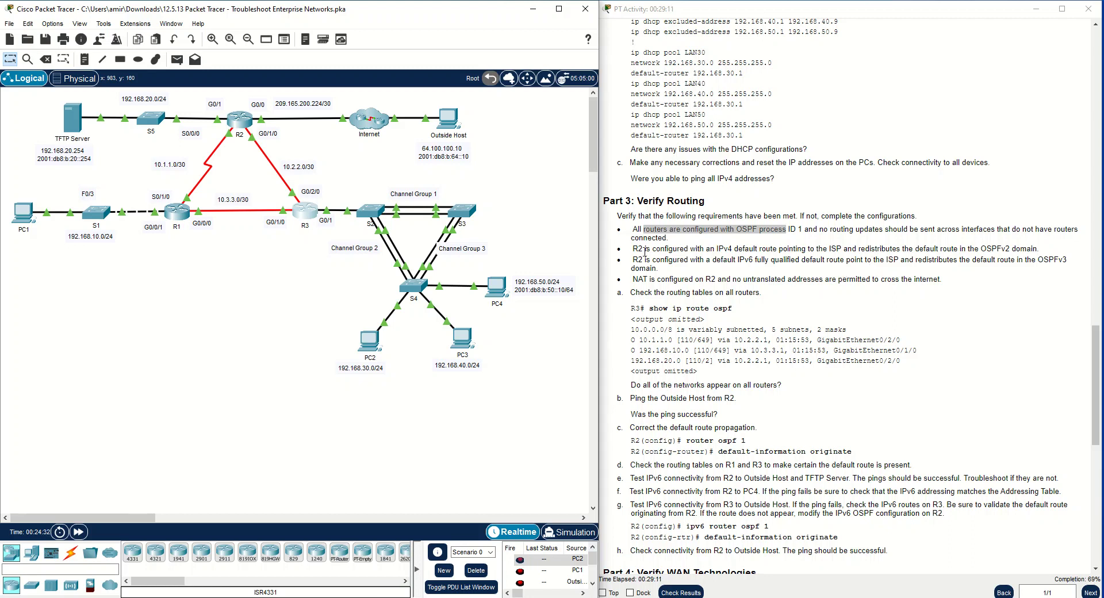
pyautogui.moveTo(632, 259); pyautogui.dragTo(1061, 259)
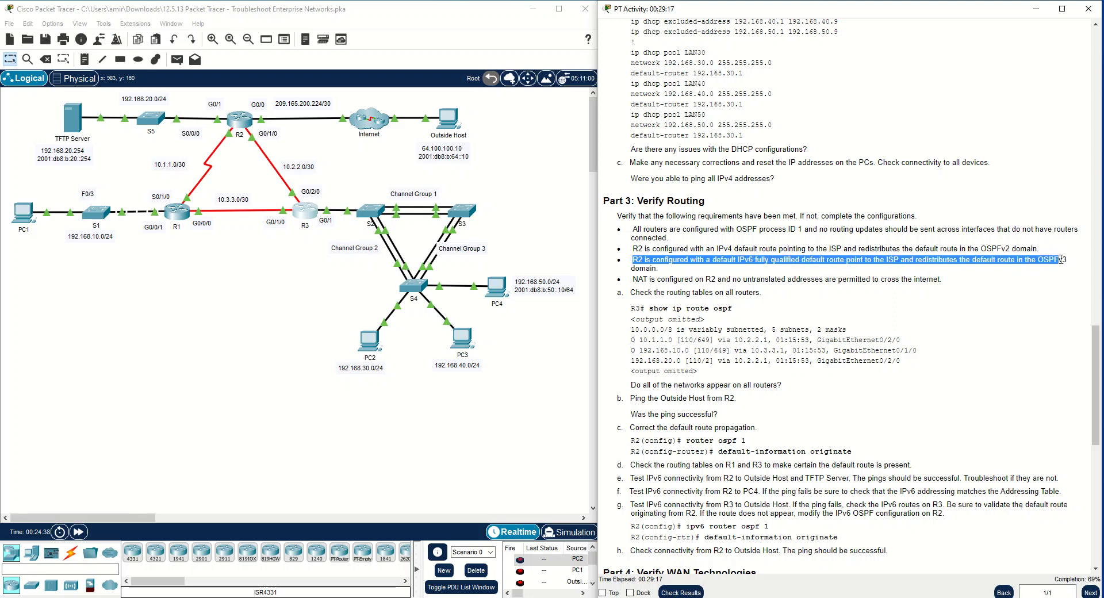
pyautogui.click(1006, 252)
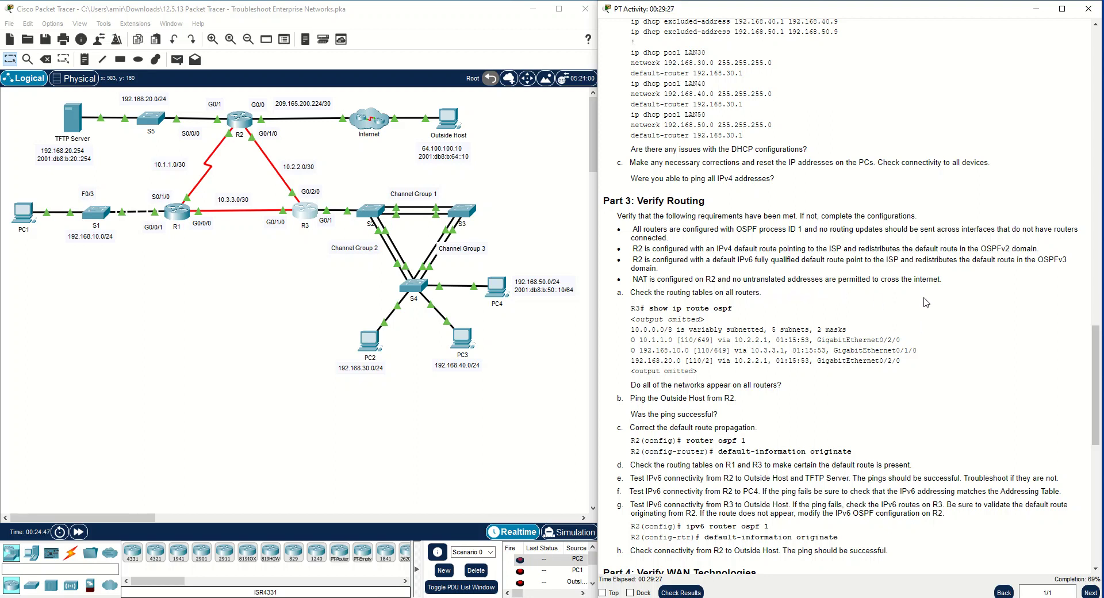
pyautogui.moveTo(949, 281); pyautogui.dragTo(624, 280)
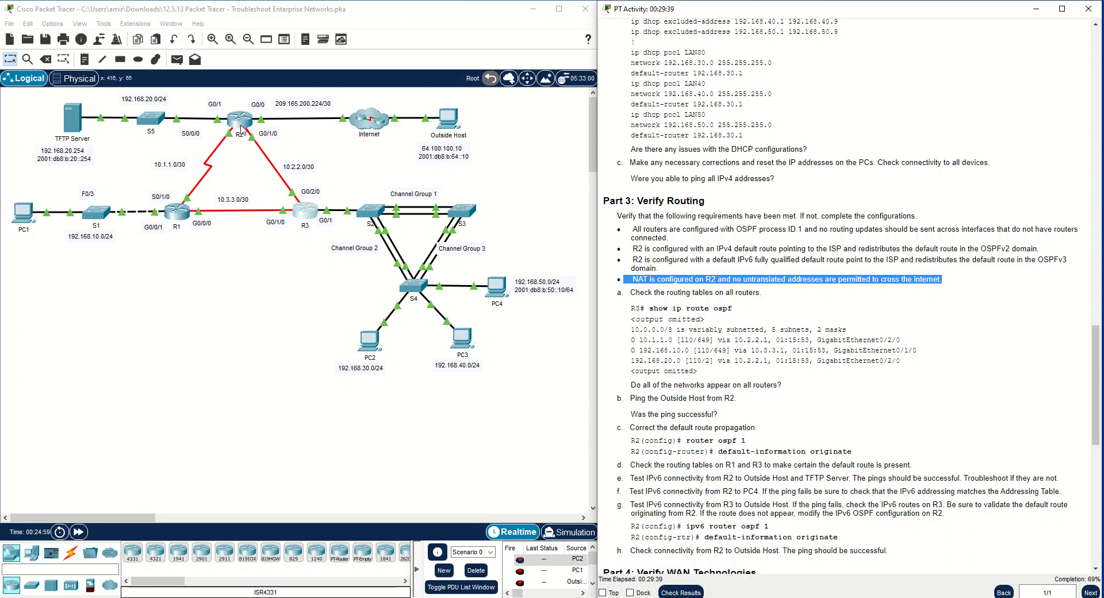
# Bring up R3's command line again and leave OSPF configuration for privileged mode
pyautogui.click(309, 217)
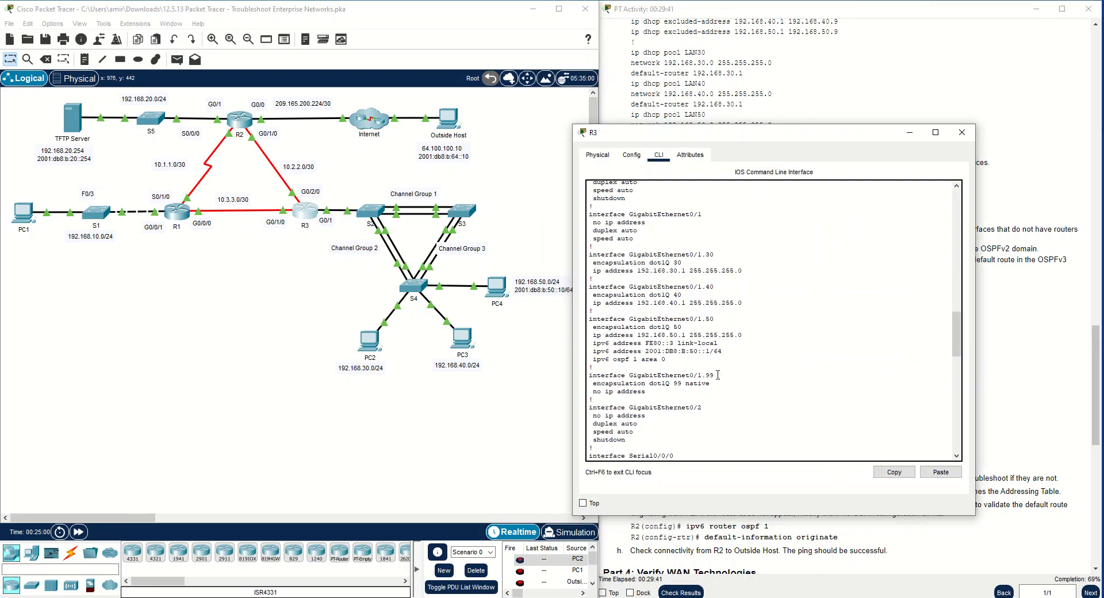
pyautogui.press('Return')
pyautogui.press('Return')
pyautogui.press('Return')
pyautogui.write('en')
pyautogui.press('Return')
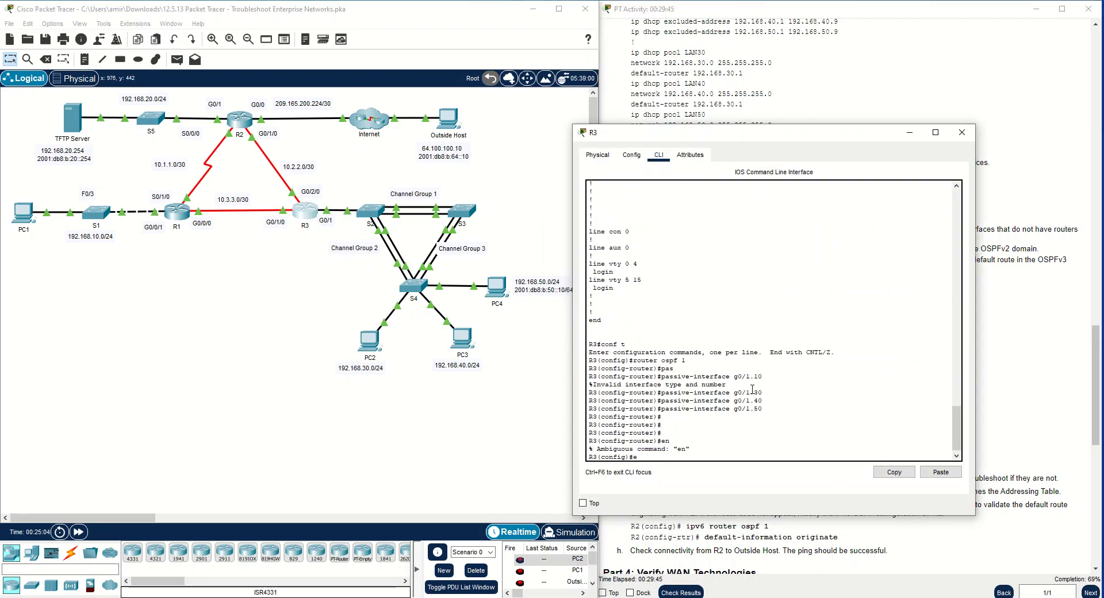
pyautogui.write('end')
pyautogui.press('Return')
pyautogui.press('Return')
pyautogui.press('Return')
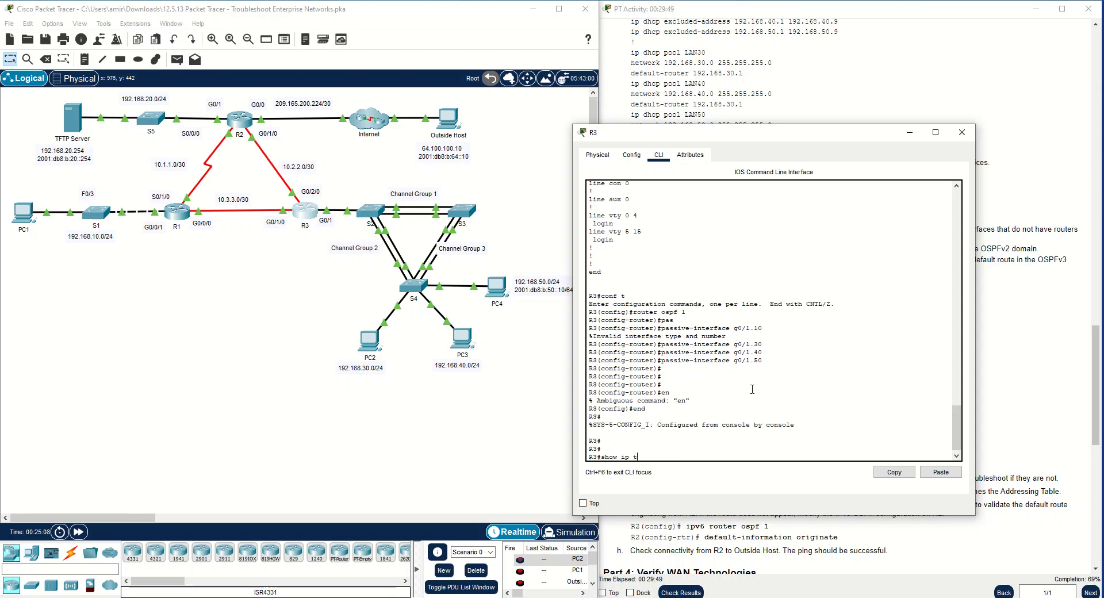
# Display R3's OSPF routes with show ip route ospf, keeping the activity instructions in view
pyautogui.write('show ip toute')
pyautogui.press('Return')
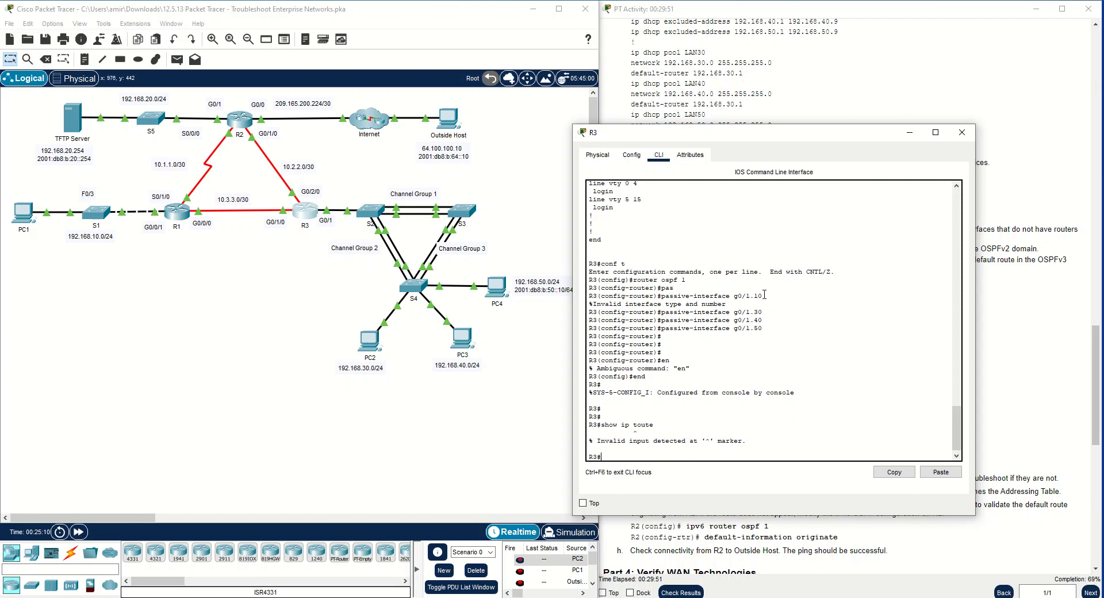
pyautogui.moveTo(772, 138); pyautogui.dragTo(356, 89)
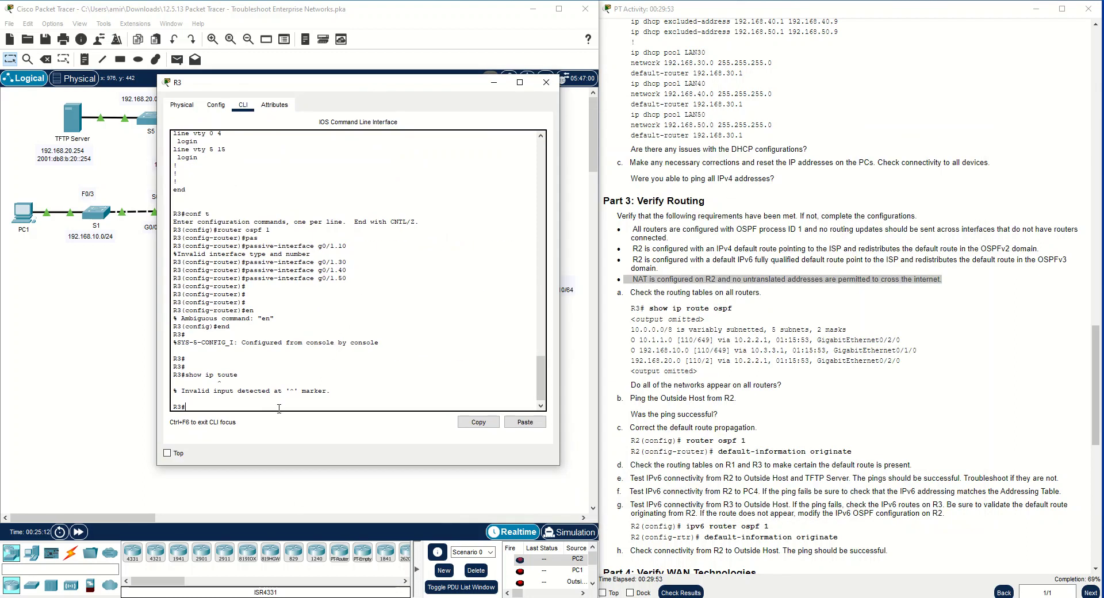
pyautogui.write('show ip route ')
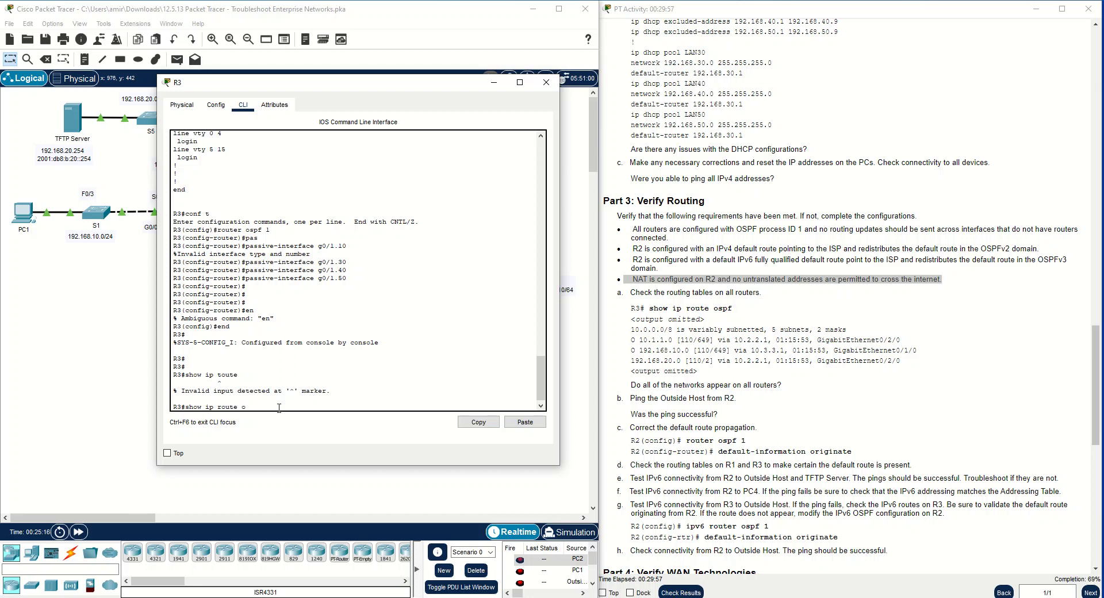
pyautogui.write('ospf')
pyautogui.press('Return')
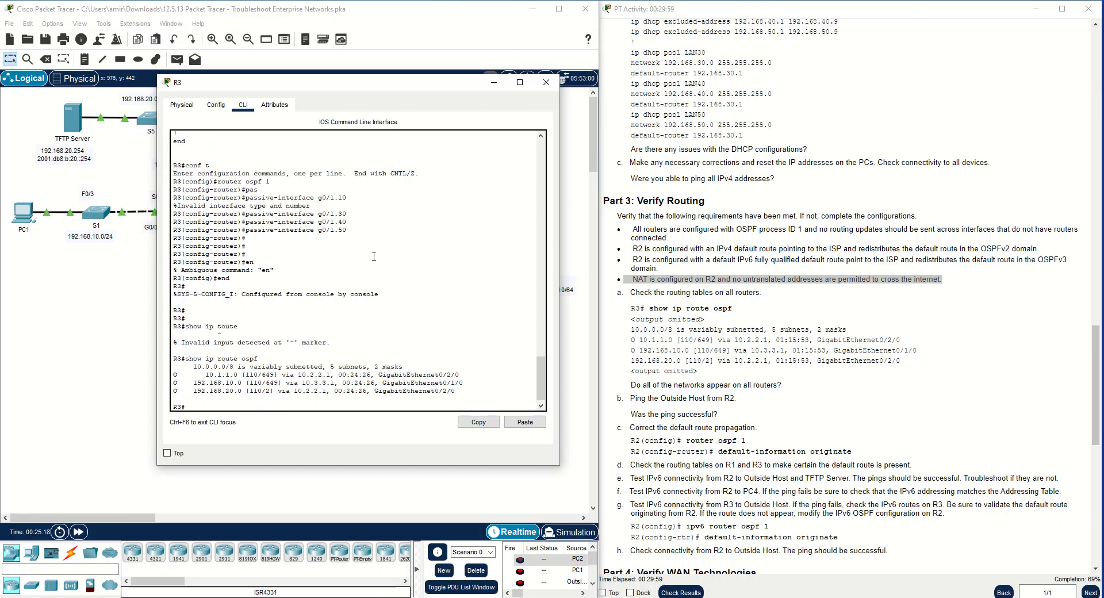
# Examine the networks, administrative distance, cost and exit interfaces of R3's OSPF routes against the topology
pyautogui.moveTo(345, 83); pyautogui.dragTo(772, 84)
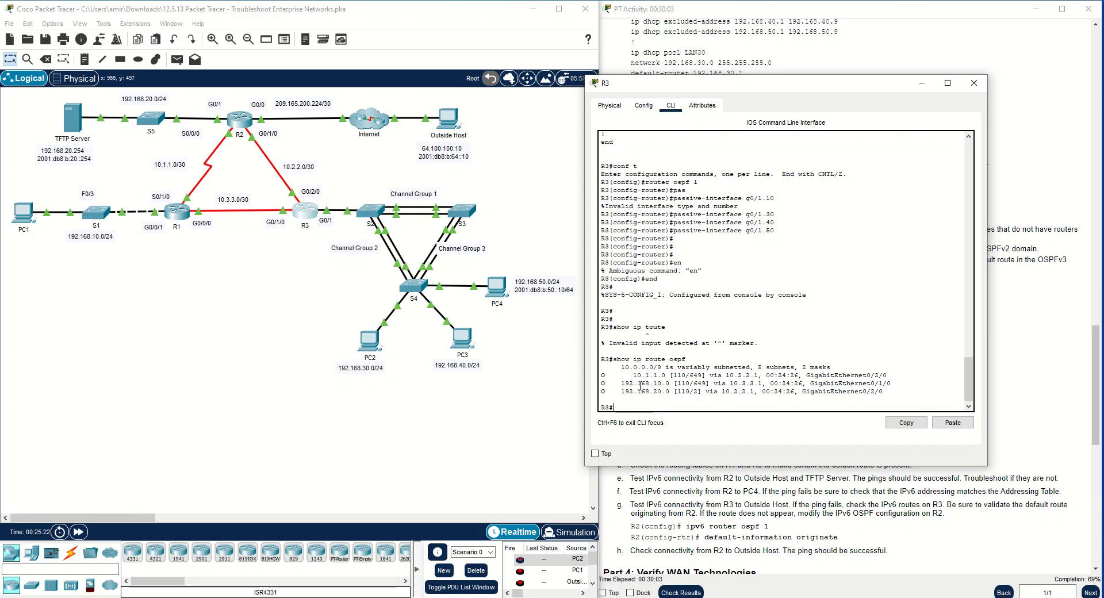
pyautogui.moveTo(886, 375); pyautogui.dragTo(637, 375)
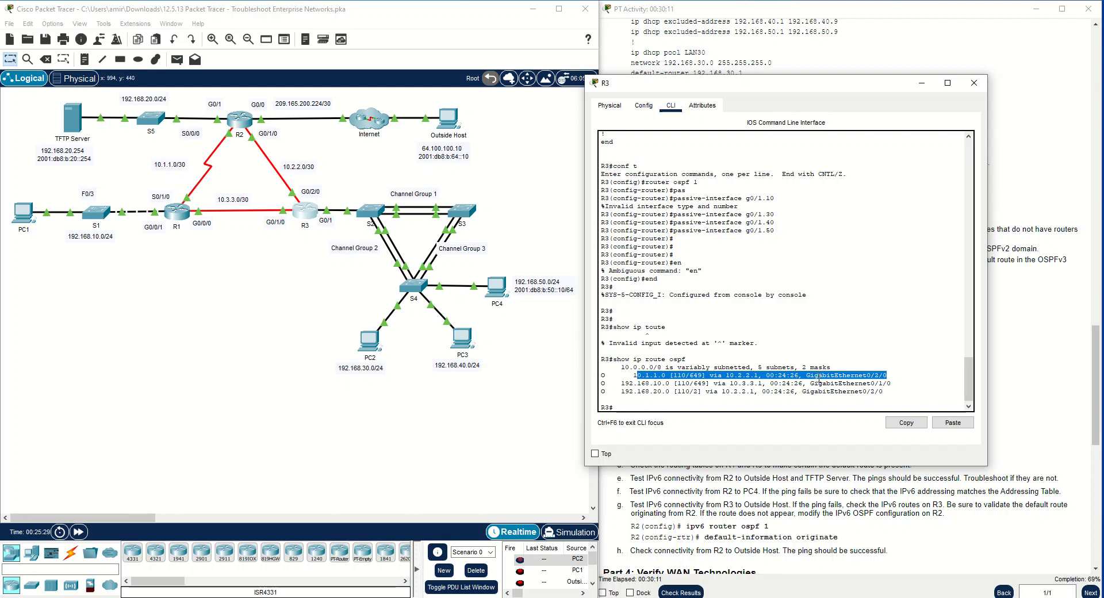
pyautogui.click(780, 377)
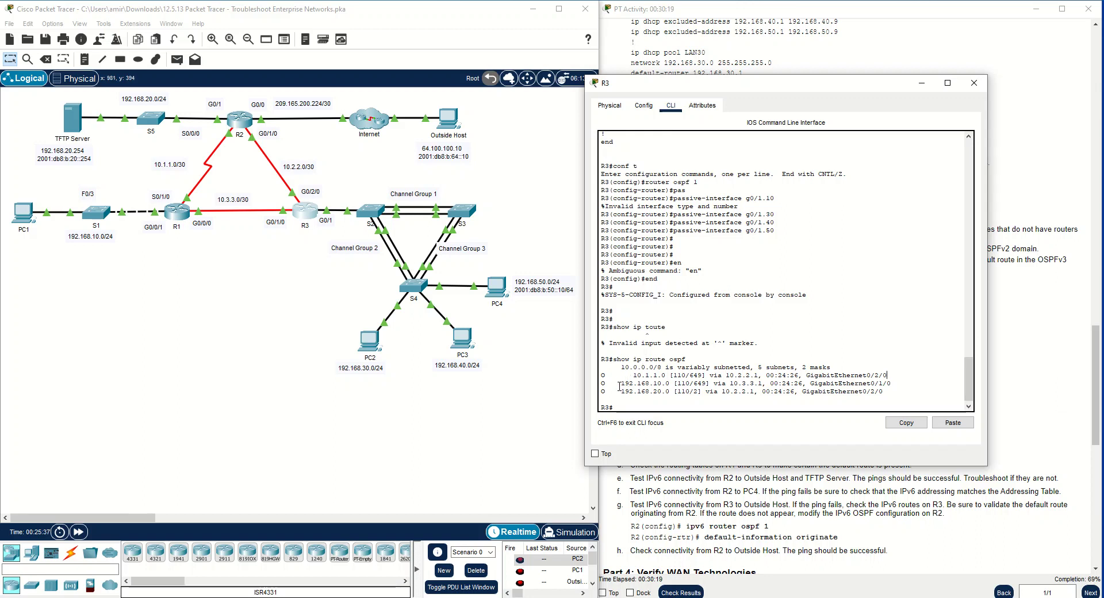
pyautogui.moveTo(620, 383); pyautogui.dragTo(650, 392)
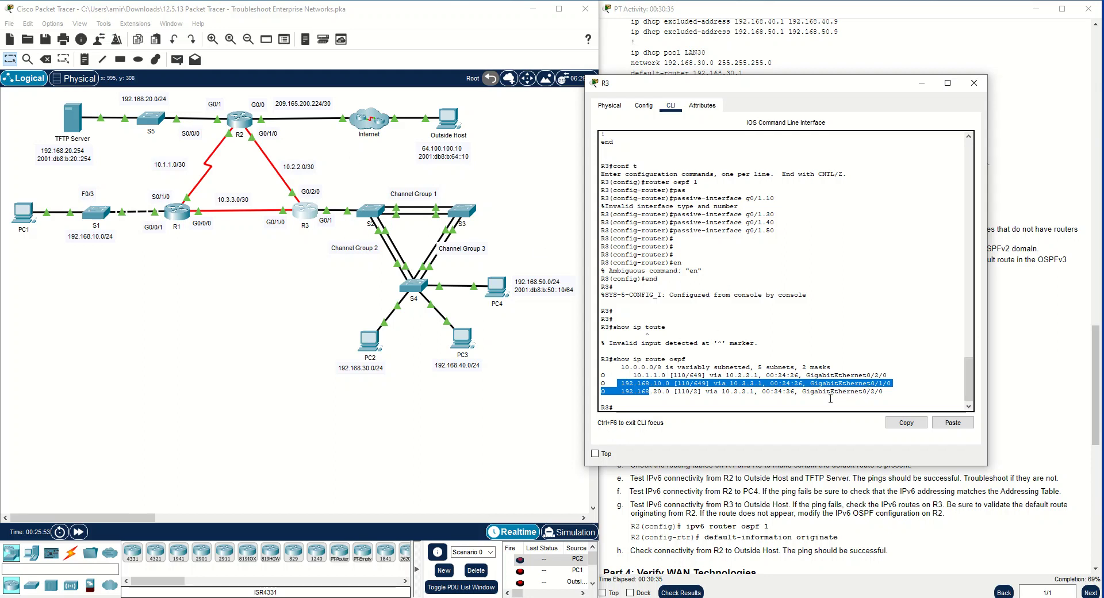
pyautogui.moveTo(802, 392); pyautogui.dragTo(841, 397)
pyautogui.click(880, 393)
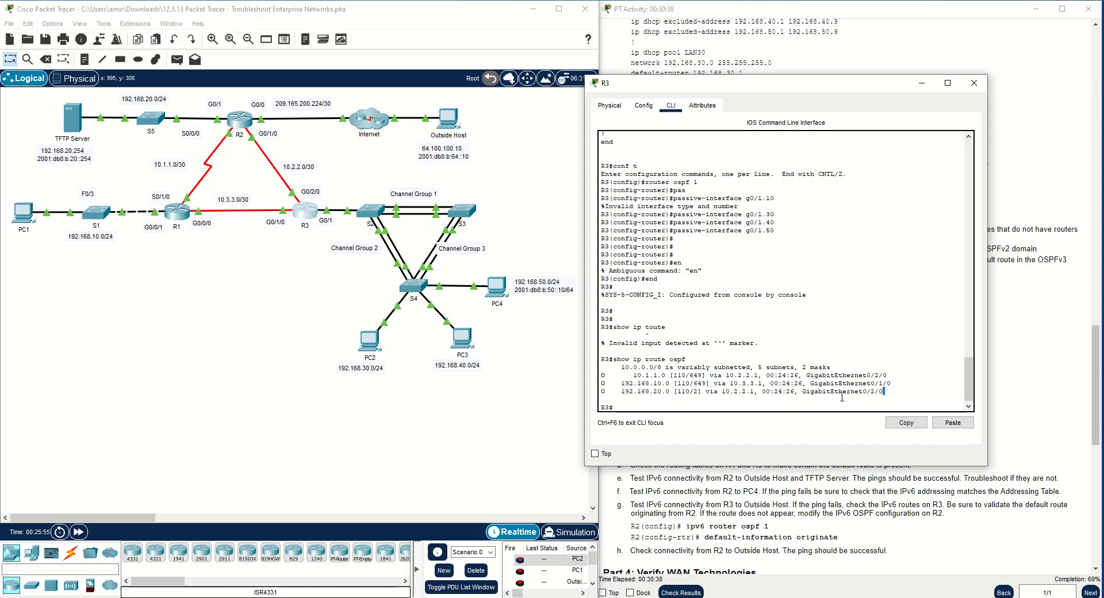
pyautogui.doubleClick(697, 392)
pyautogui.moveTo(678, 392); pyautogui.dragTo(689, 393)
pyautogui.moveTo(693, 383); pyautogui.dragTo(704, 383)
pyautogui.moveTo(670, 383); pyautogui.dragTo(625, 383)
# Bring up R2's command line and leave OSPF configuration for privileged mode
pyautogui.click(239, 119)
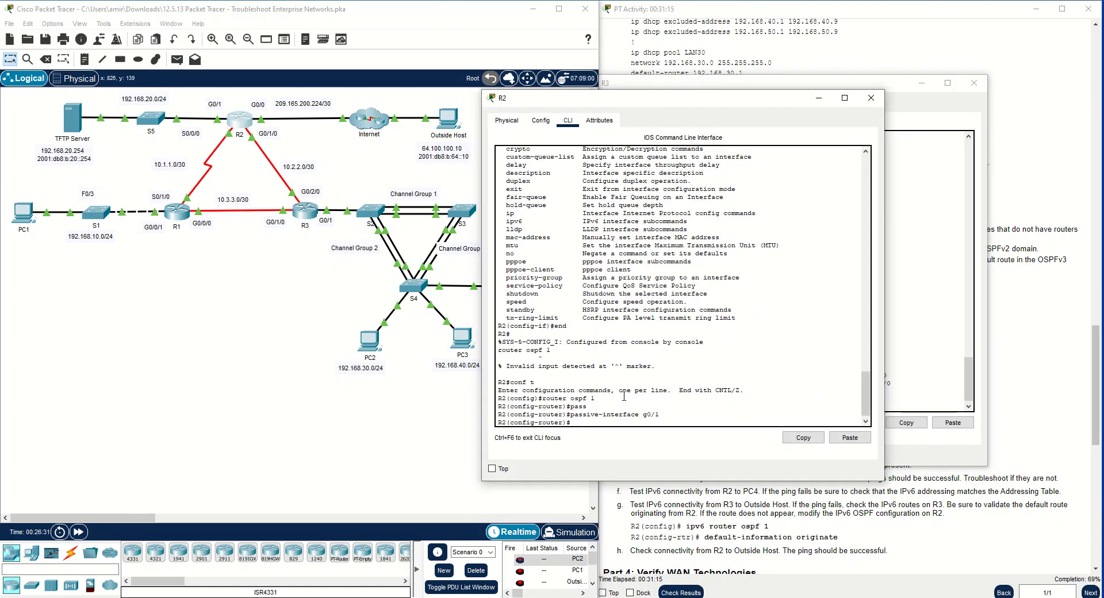
pyautogui.write('e')
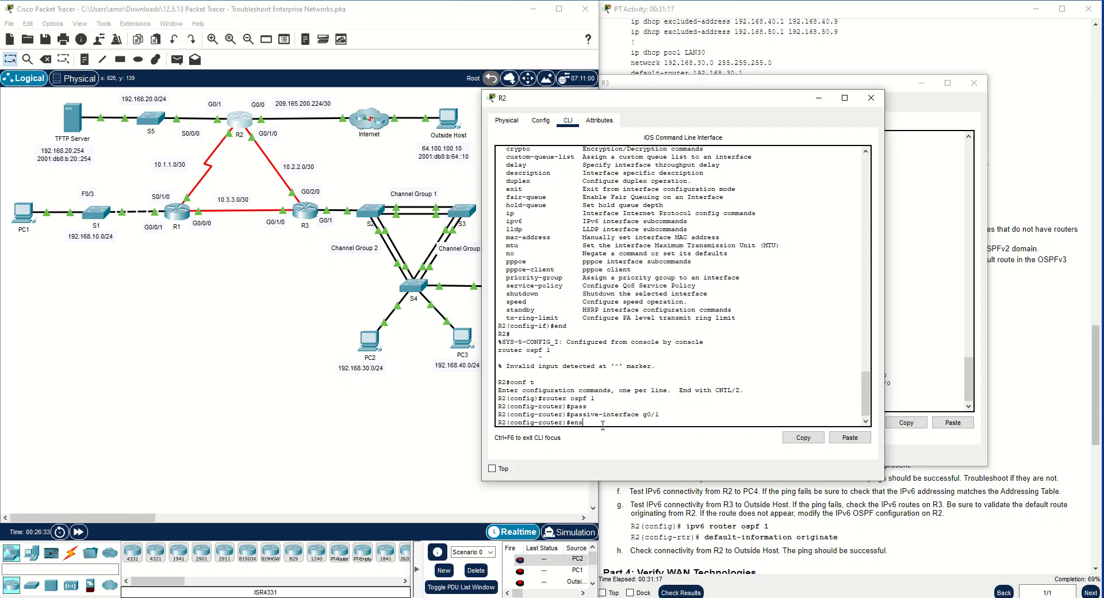
pyautogui.write('ns')
pyautogui.press('Return')
pyautogui.press('Return')
pyautogui.write('end')
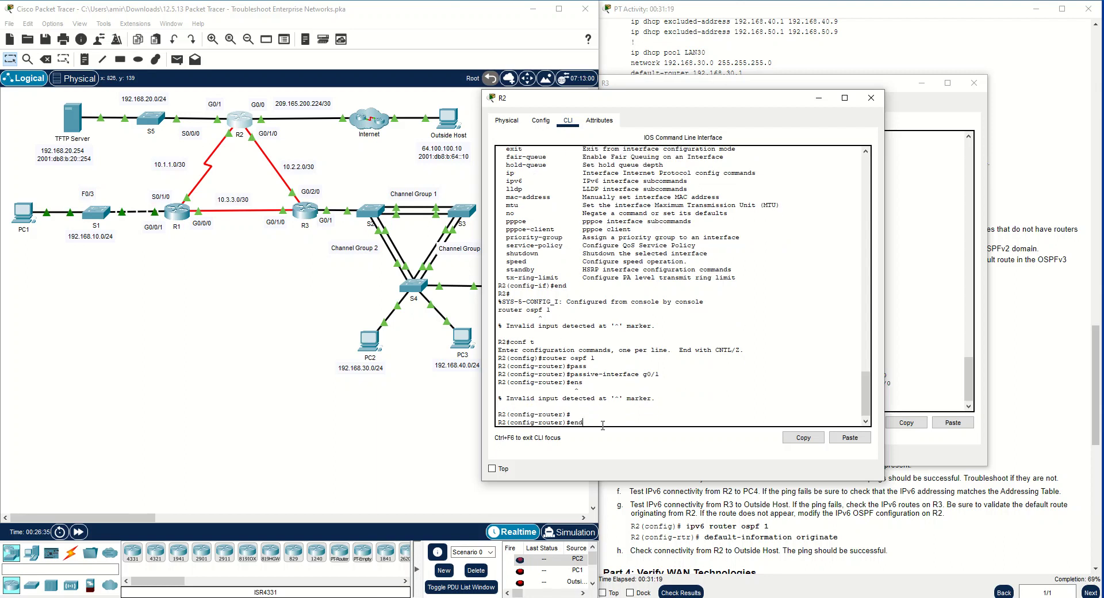
pyautogui.press('Return')
# Bring up R1's command line and display its OSPF routes with show ip ro ospf
pyautogui.click(177, 212)
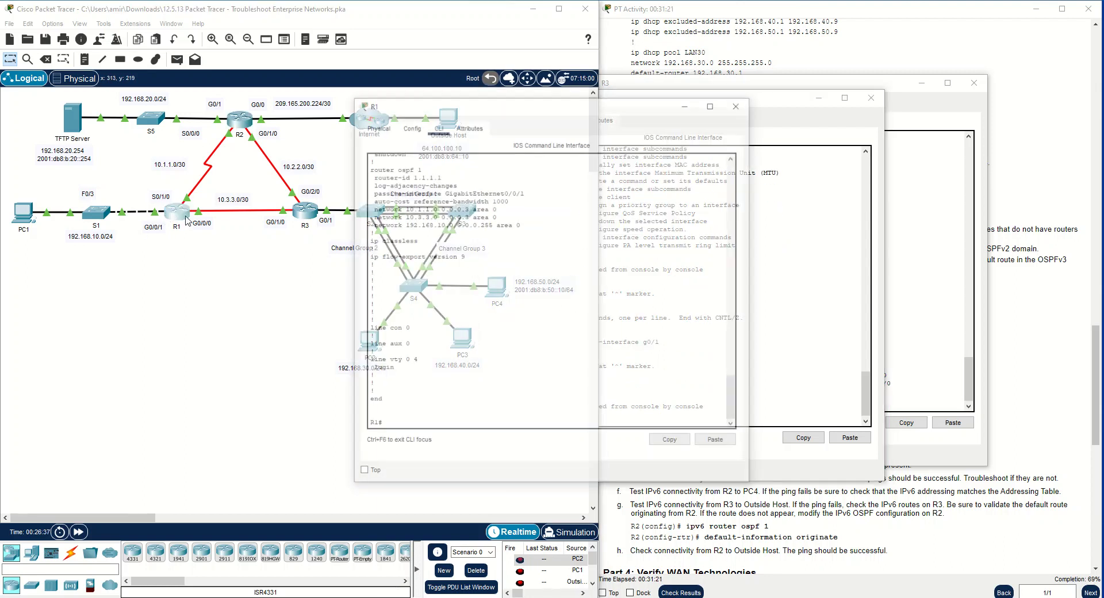
pyautogui.click(441, 317)
pyautogui.write('show ip ospf')
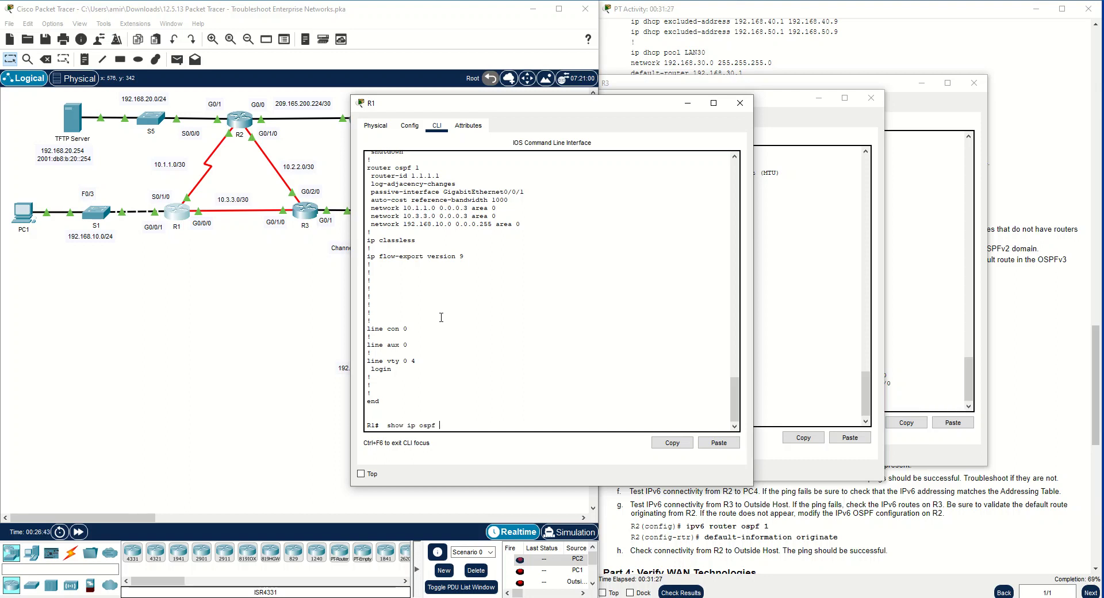
pyautogui.write('ro')
pyautogui.press('Return')
# Examine R1's OSPF routes, checking that the networks behind R2 and R3 are all listed
pyautogui.moveTo(658, 412); pyautogui.dragTo(451, 386)
pyautogui.click(404, 372)
pyautogui.moveTo(383, 396); pyautogui.dragTo(468, 404)
pyautogui.click(377, 412)
pyautogui.click(422, 419)
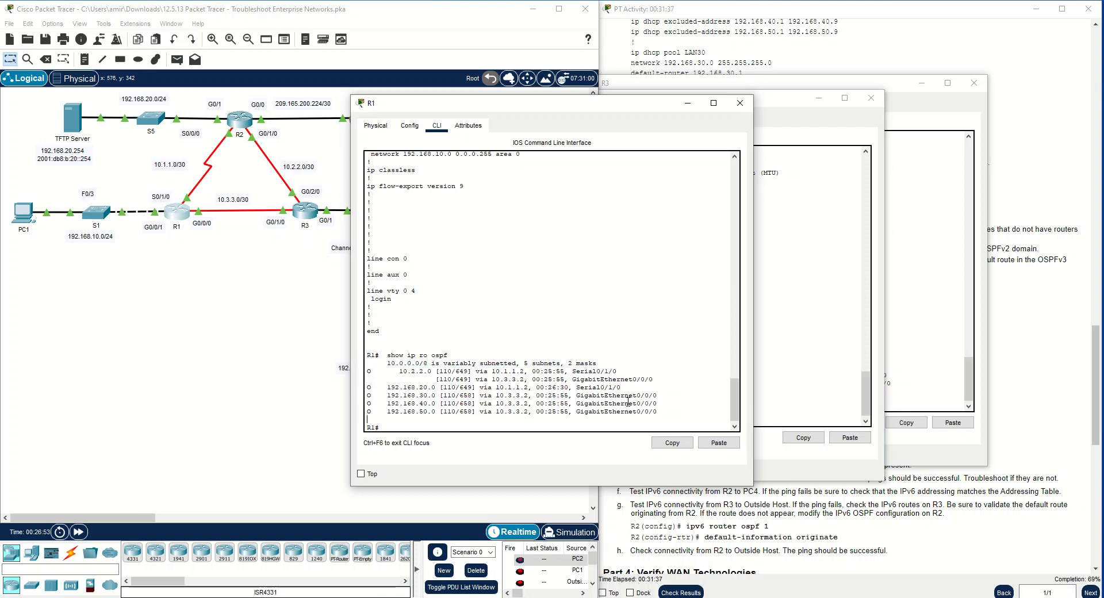
pyautogui.moveTo(621, 420); pyautogui.dragTo(368, 395)
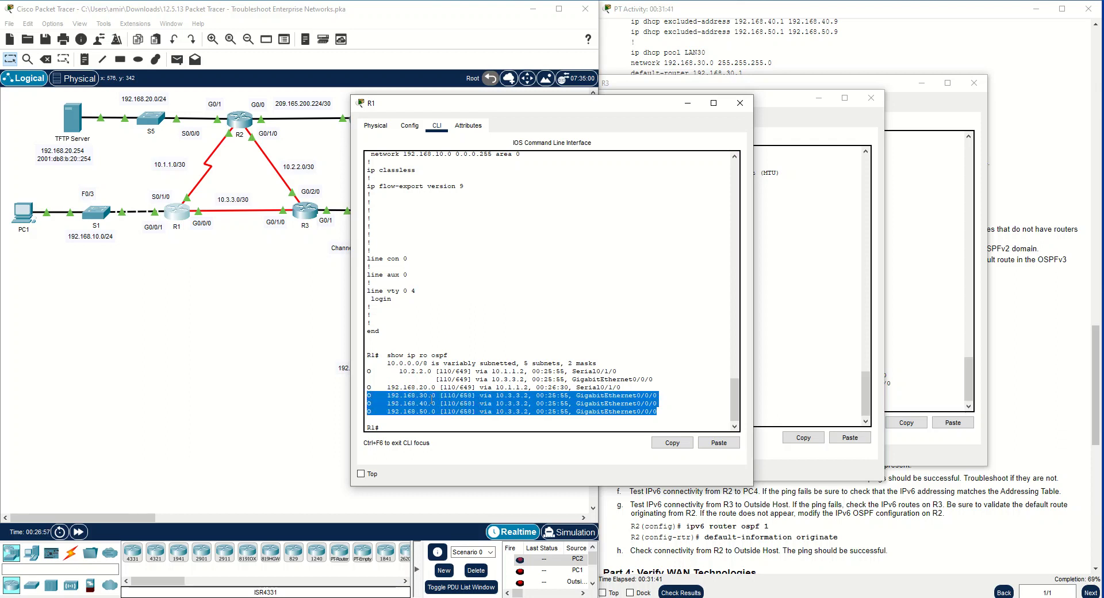
# Examine the exit interface and network address of R1's OSPF route to 192.168.20.0
pyautogui.click(663, 387)
pyautogui.moveTo(580, 398)
pyautogui.mouseDown()
pyautogui.moveTo(685, 387)
pyautogui.moveTo(573, 389)
pyautogui.mouseUp()
pyautogui.click(615, 401)
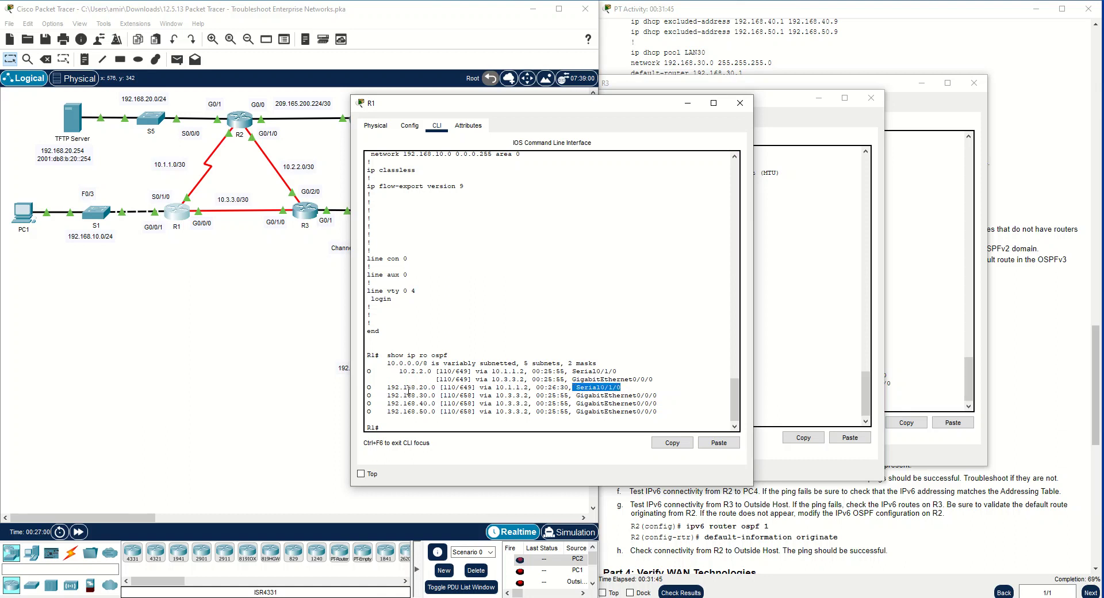
pyautogui.moveTo(389, 390); pyautogui.dragTo(438, 388)
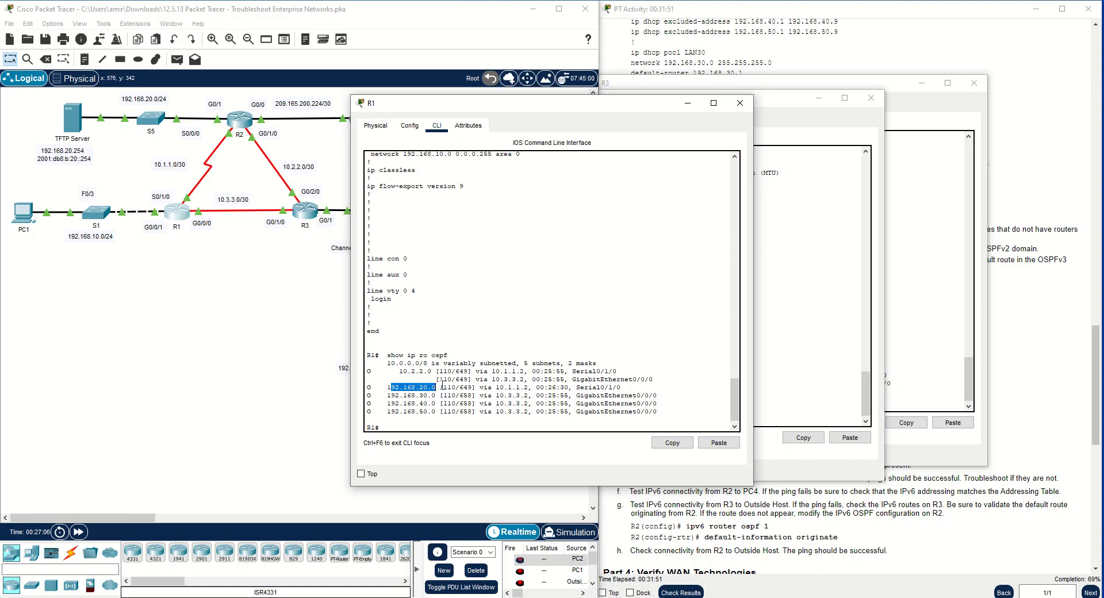
# Bring up R2's command line and display its OSPF routes with show ip route ospf
pyautogui.click(236, 123)
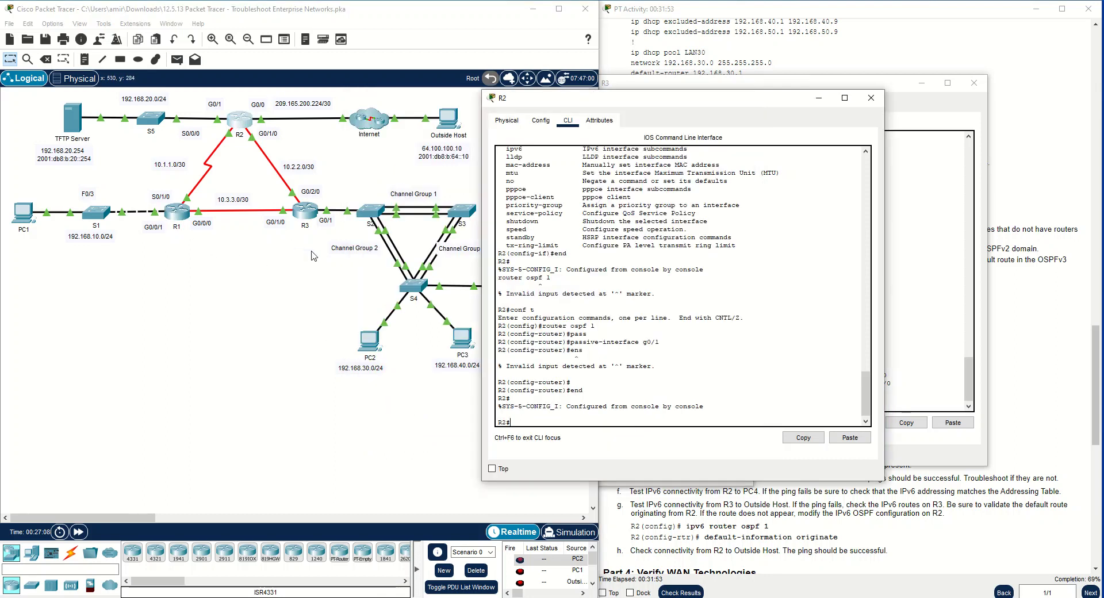
pyautogui.write('sh')
pyautogui.write('ow rou')
pyautogui.write('ip rou')
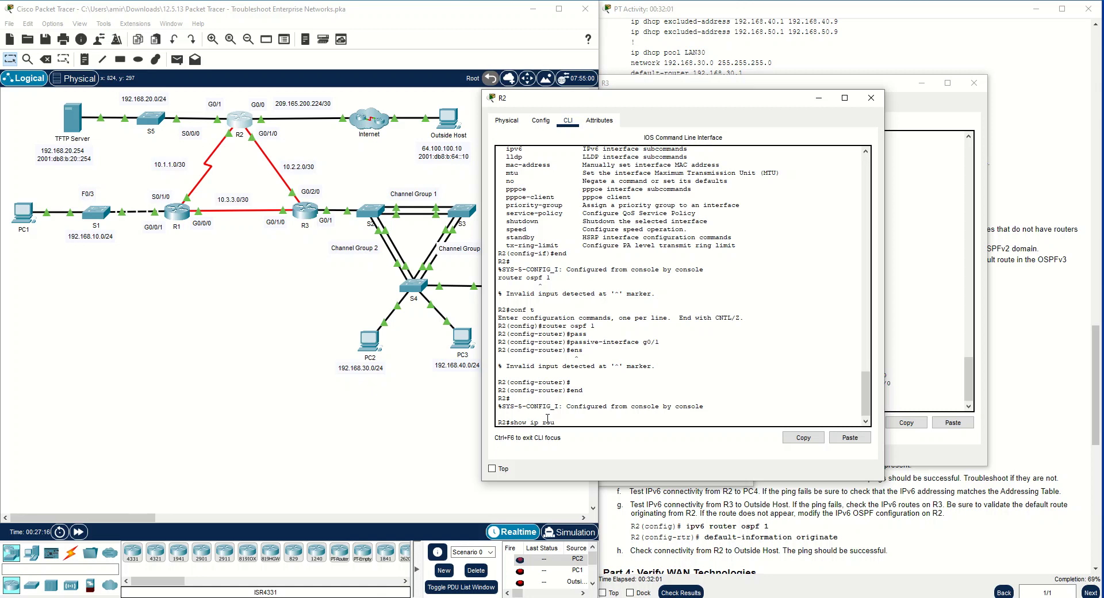
pyautogui.write('te ospf')
pyautogui.press('Return')
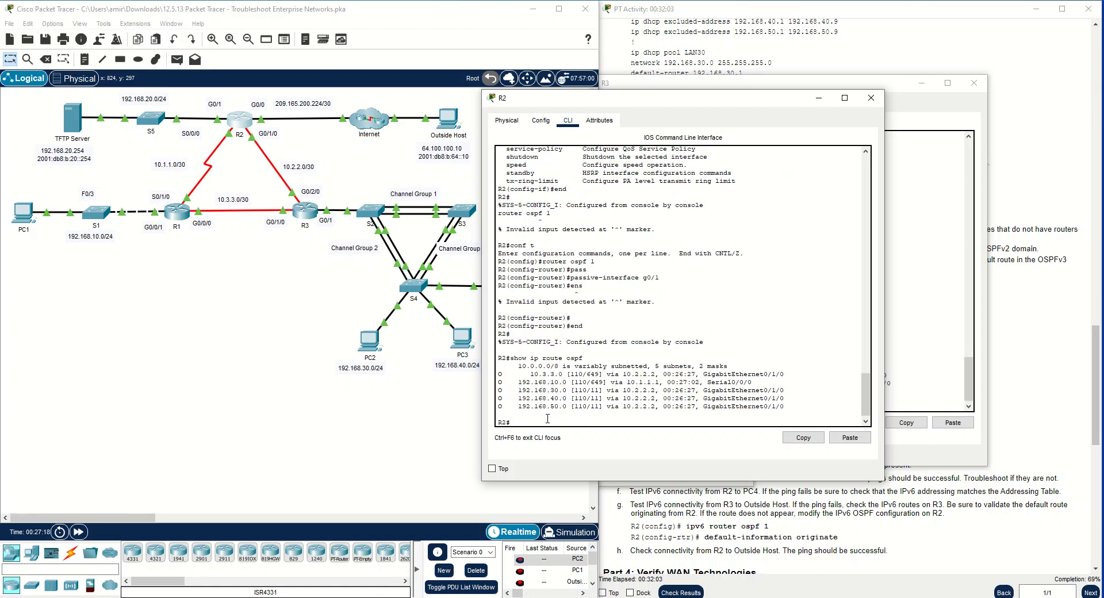
# Highlight R2's listed OSPF routes, then close the R3 and R1 windows and place R2's console clear of the instructions
pyautogui.moveTo(786, 409); pyautogui.dragTo(498, 374)
pyautogui.moveTo(709, 102); pyautogui.dragTo(540, 106)
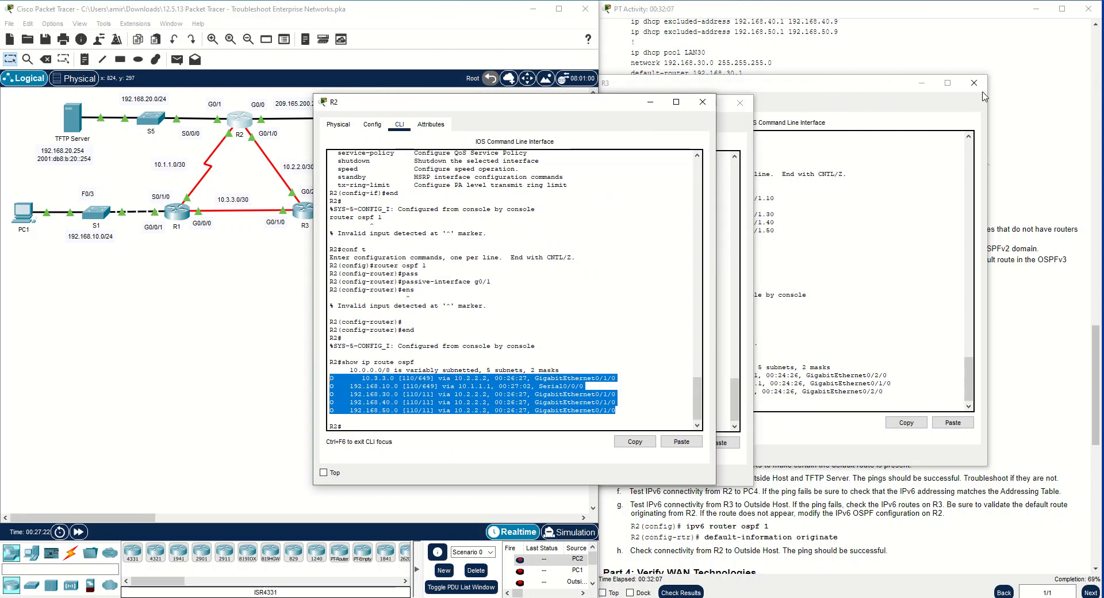
pyautogui.moveTo(982, 92); pyautogui.dragTo(747, 111)
pyautogui.click(739, 106)
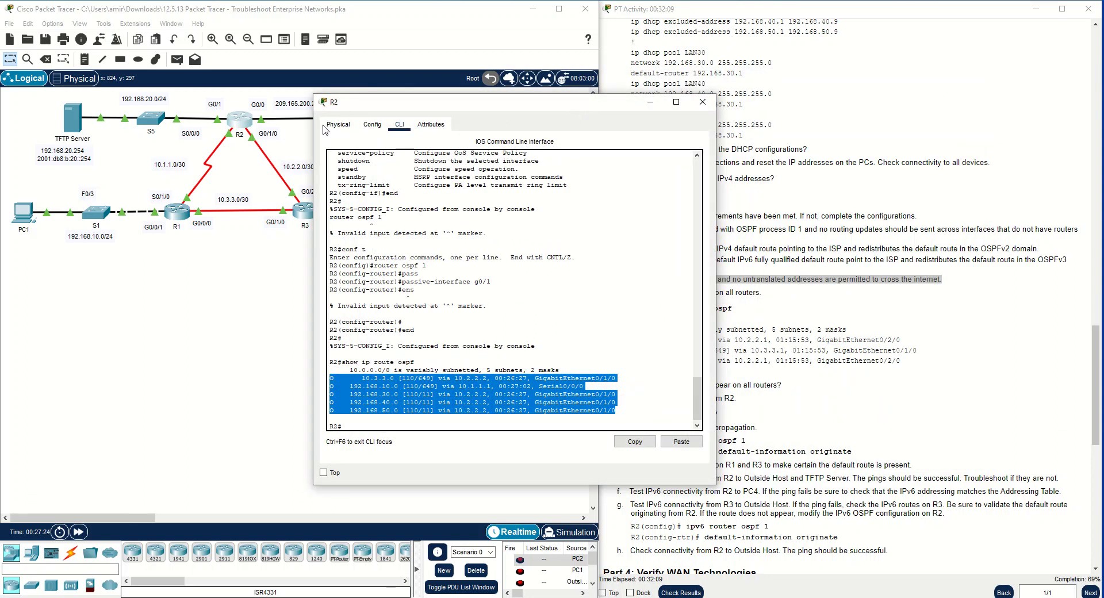
pyautogui.moveTo(514, 109); pyautogui.dragTo(322, 91)
pyautogui.click(668, 249)
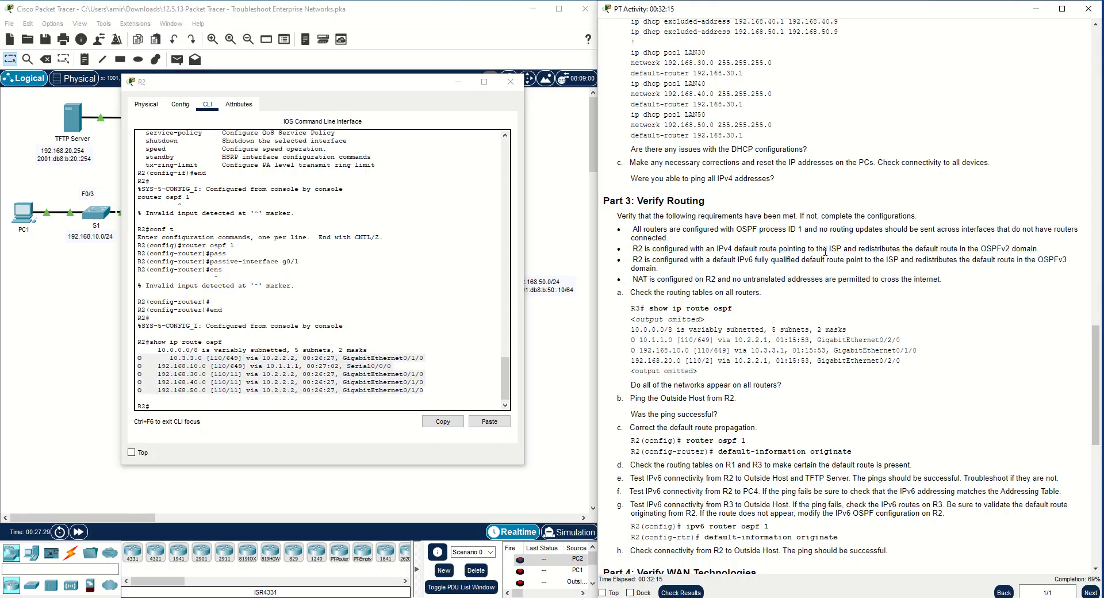
# Enter global configuration mode on R2 and open the configuration of OSPF process 1
pyautogui.click(303, 418)
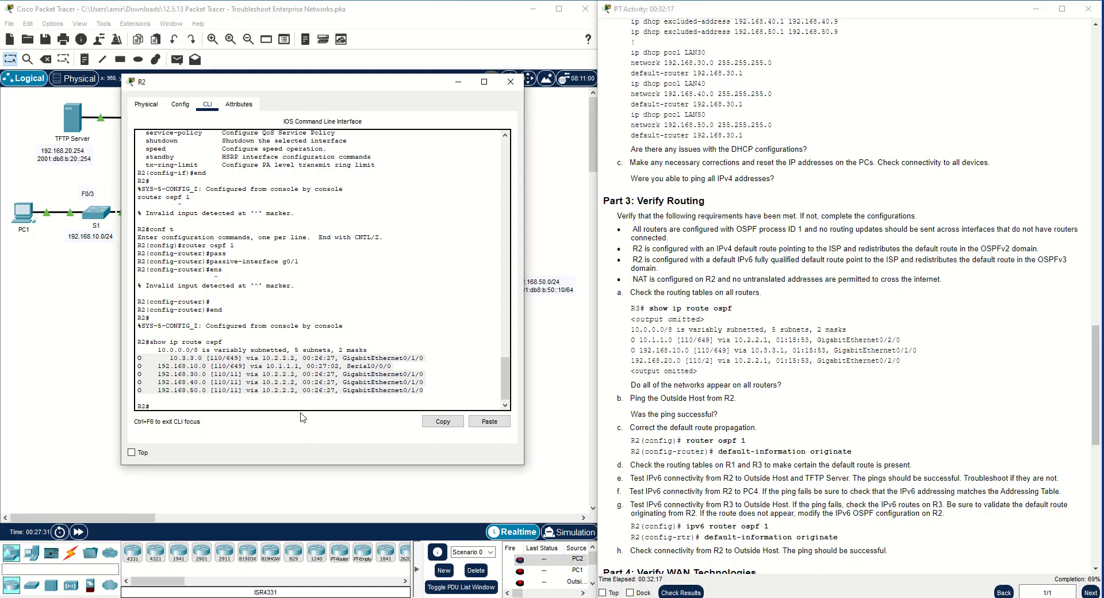
pyautogui.click(301, 411)
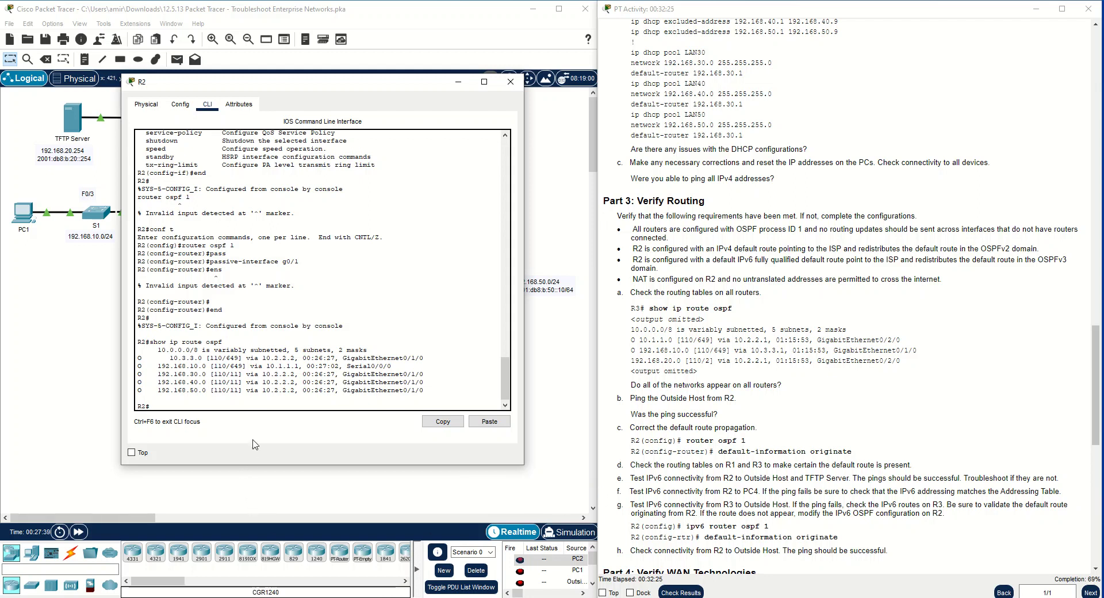
pyautogui.write('ut')
pyautogui.press('BackSpace')
pyautogui.press('BackSpace')
pyautogui.press('BackSpace')
pyautogui.press('BackSpace')
pyautogui.write('conf t')
pyautogui.press('Return')
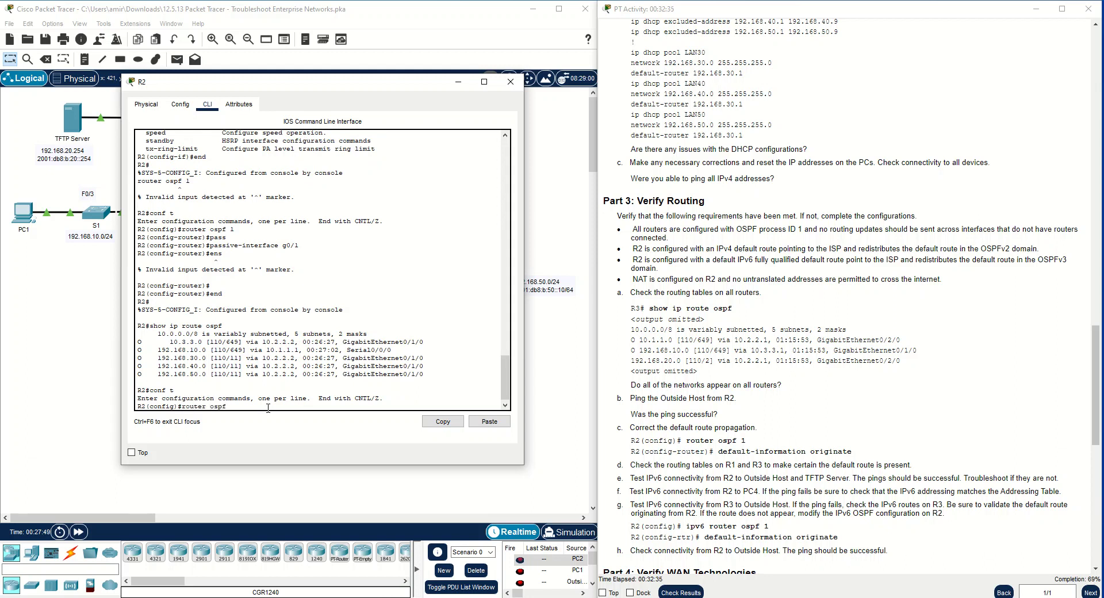
pyautogui.press('Return')
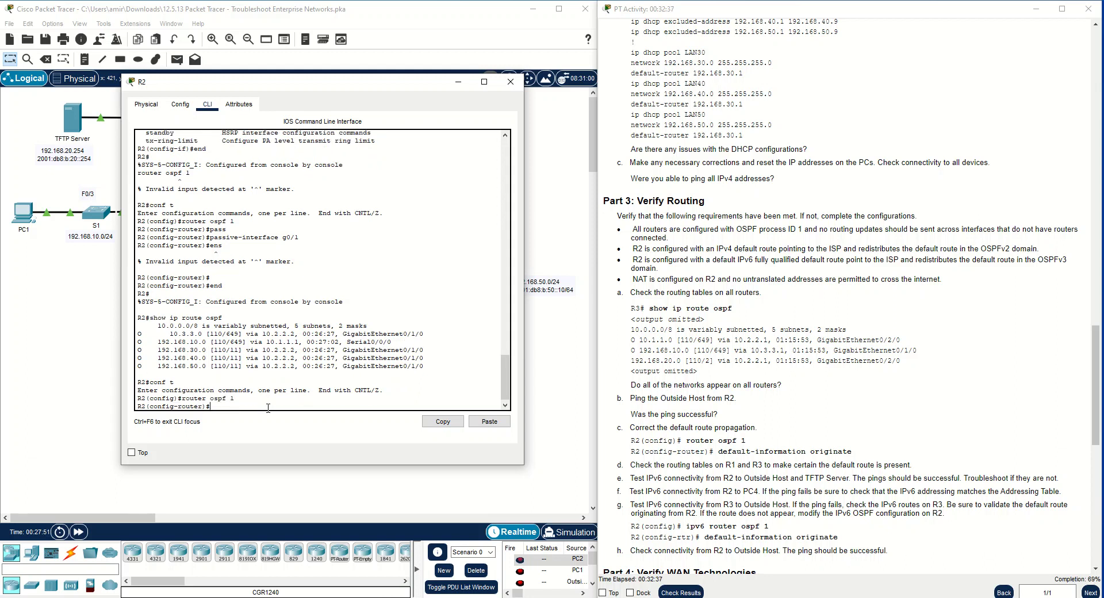
# Propagate R2's default route into OSPF with default-information originate, and move the console clear of the routers in the topology
pyautogui.press('Tab')
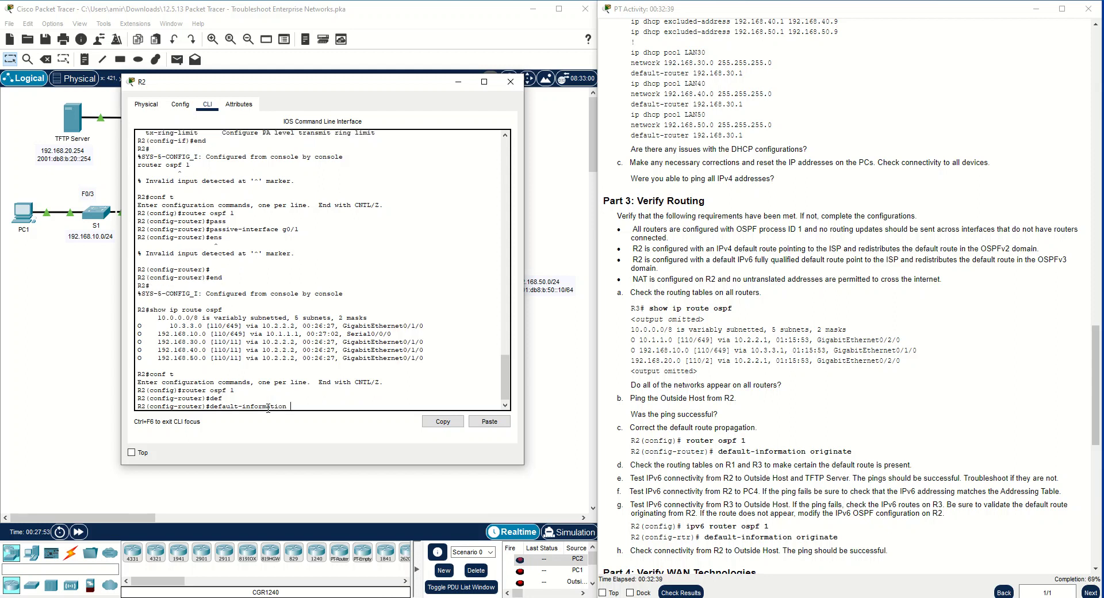
pyautogui.write('ori')
pyautogui.press('Tab')
pyautogui.press('Return')
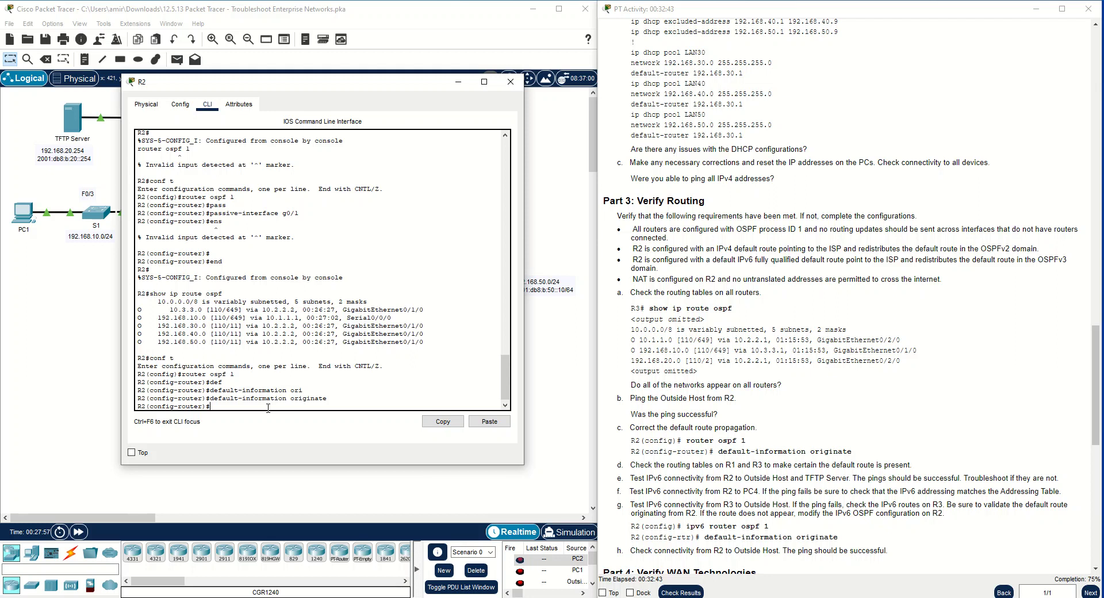
pyautogui.moveTo(362, 90); pyautogui.dragTo(615, 224)
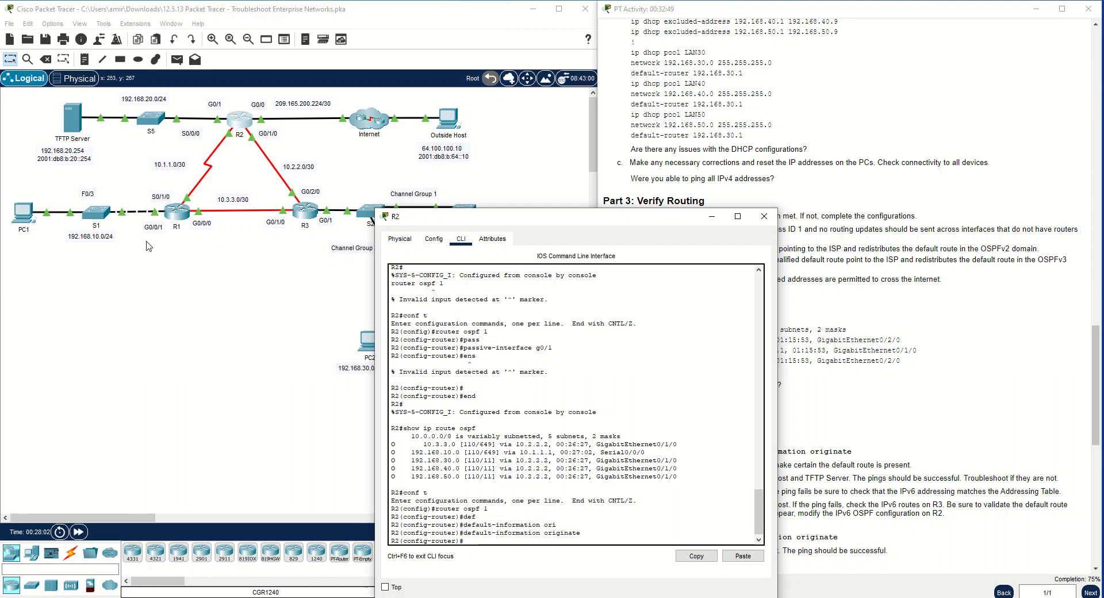
pyautogui.moveTo(493, 226); pyautogui.dragTo(203, 253)
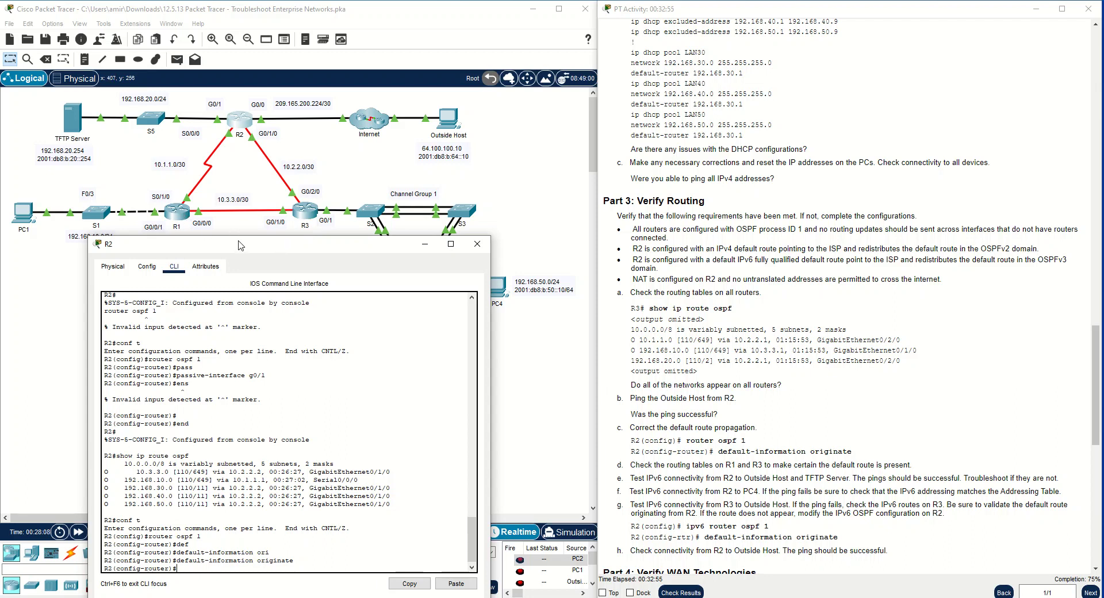
pyautogui.moveTo(177, 559); pyautogui.dragTo(292, 565)
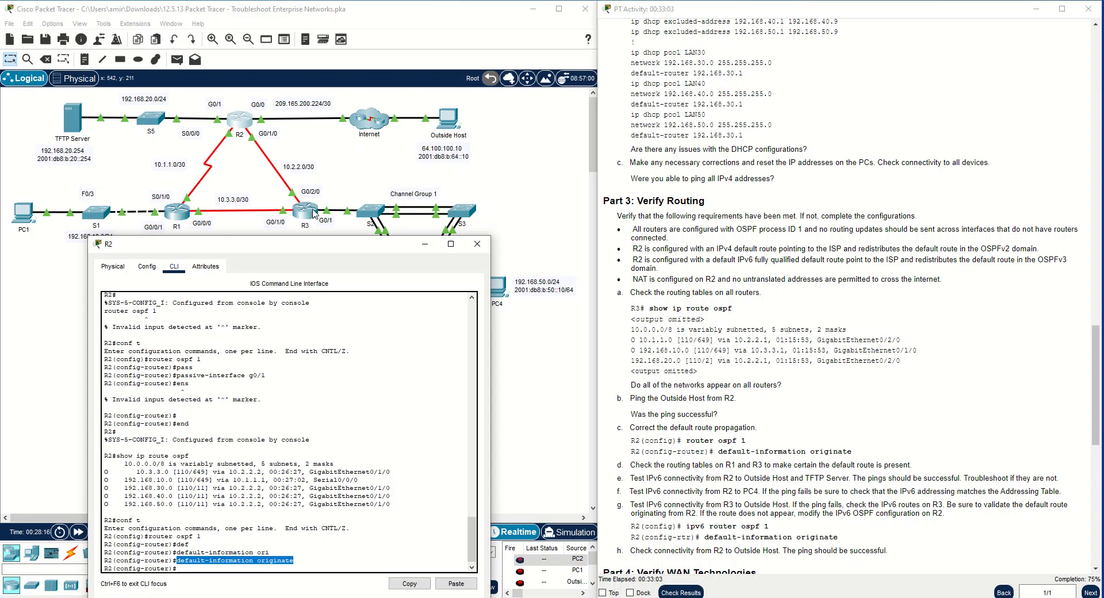
# Close R2's window and display R3's OSPF routes with show ip route ospf
pyautogui.click(477, 243)
pyautogui.click(310, 213)
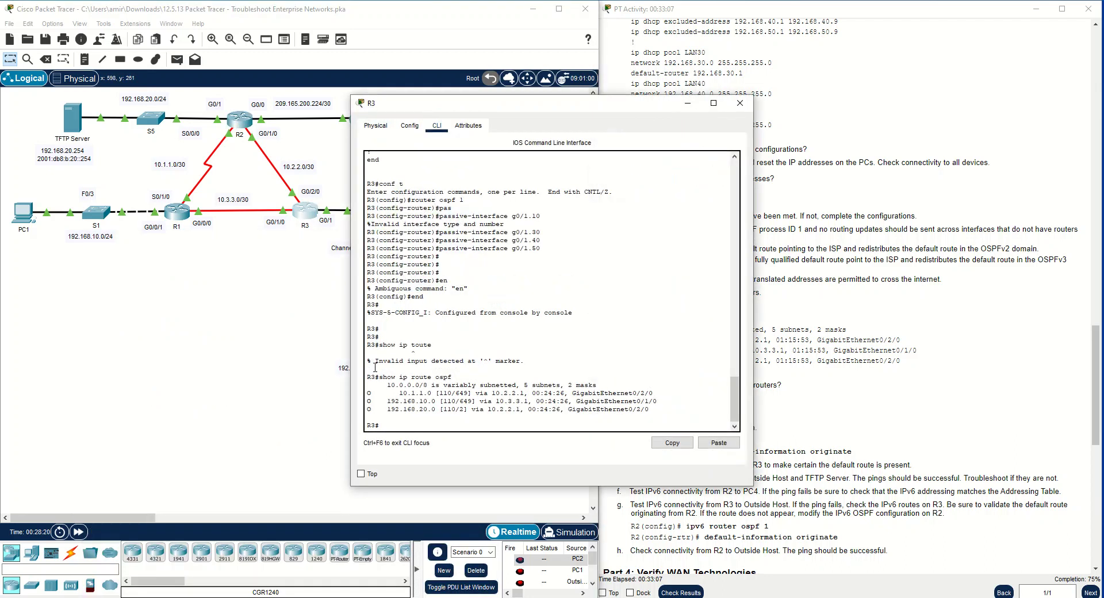
pyautogui.press('Up')
pyautogui.press('Return')
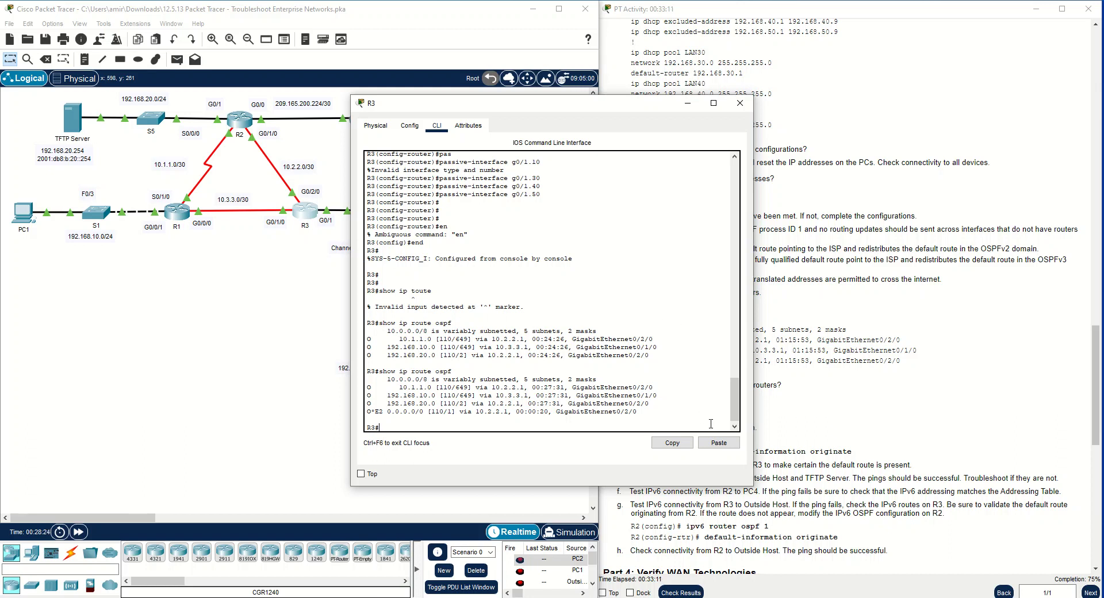
# Examine R3's external default route 0.0.0.0/0, checking its next hop, exit interface and administrative distance against the topology
pyautogui.moveTo(661, 412); pyautogui.dragTo(364, 411)
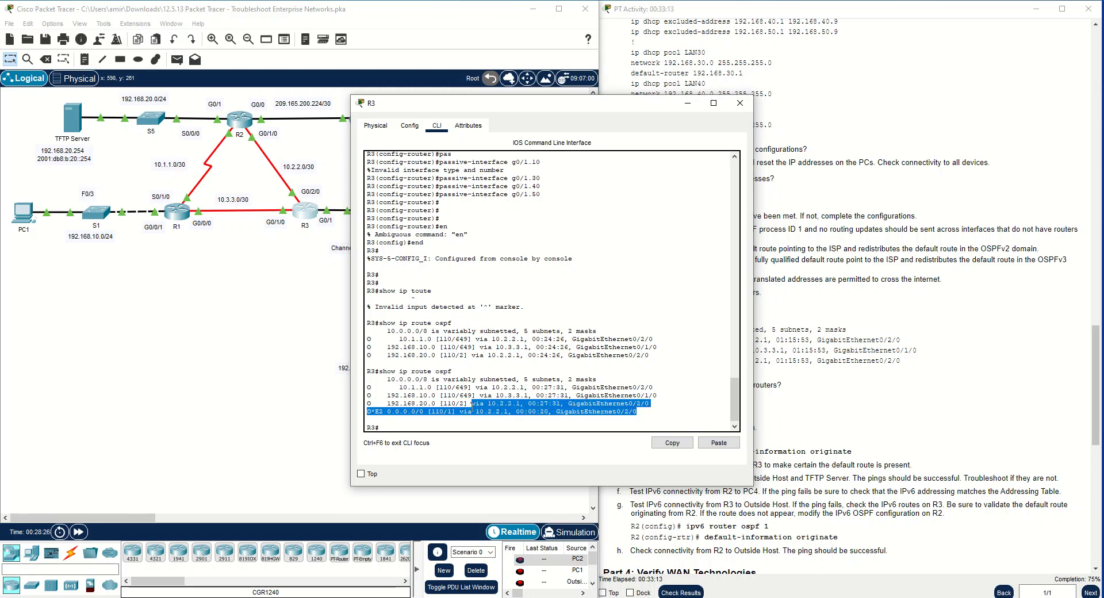
pyautogui.click(379, 407)
pyautogui.moveTo(387, 412); pyautogui.dragTo(423, 412)
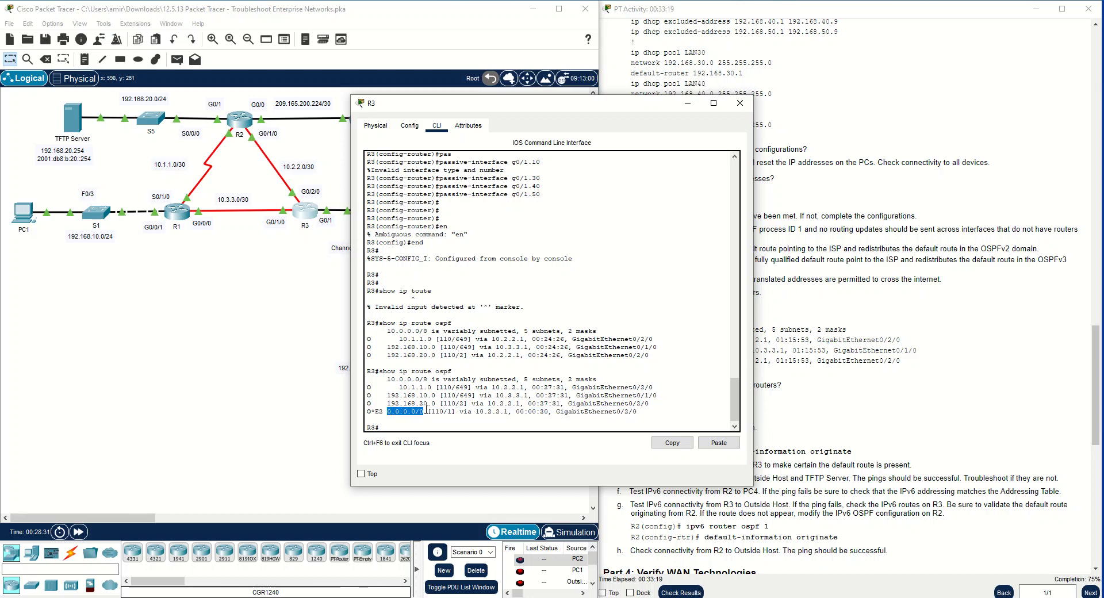
pyautogui.moveTo(426, 411); pyautogui.dragTo(639, 411)
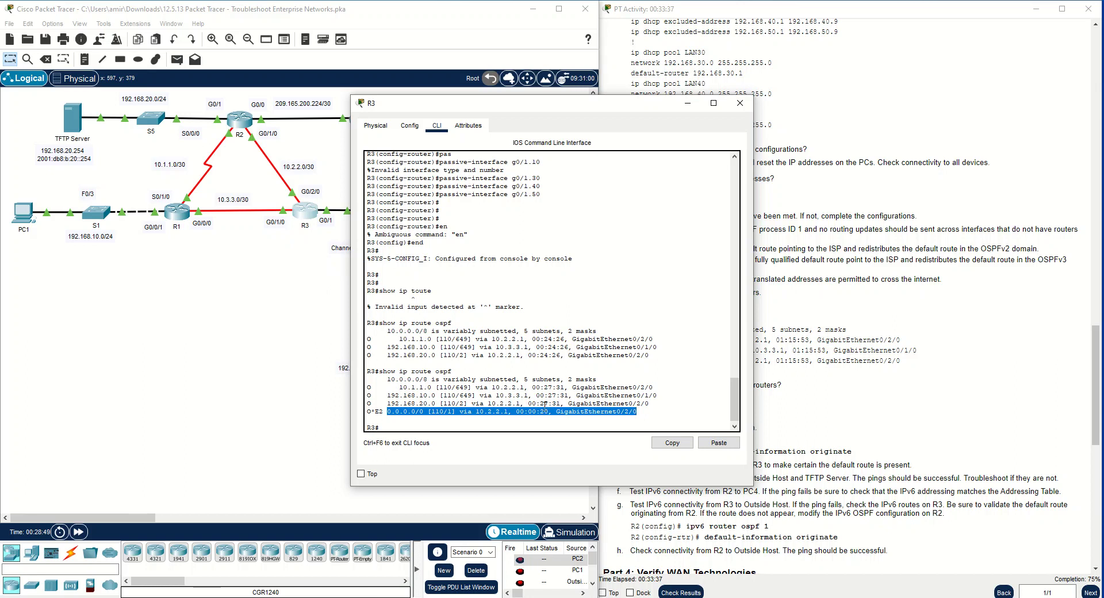
pyautogui.moveTo(644, 412); pyautogui.dragTo(554, 412)
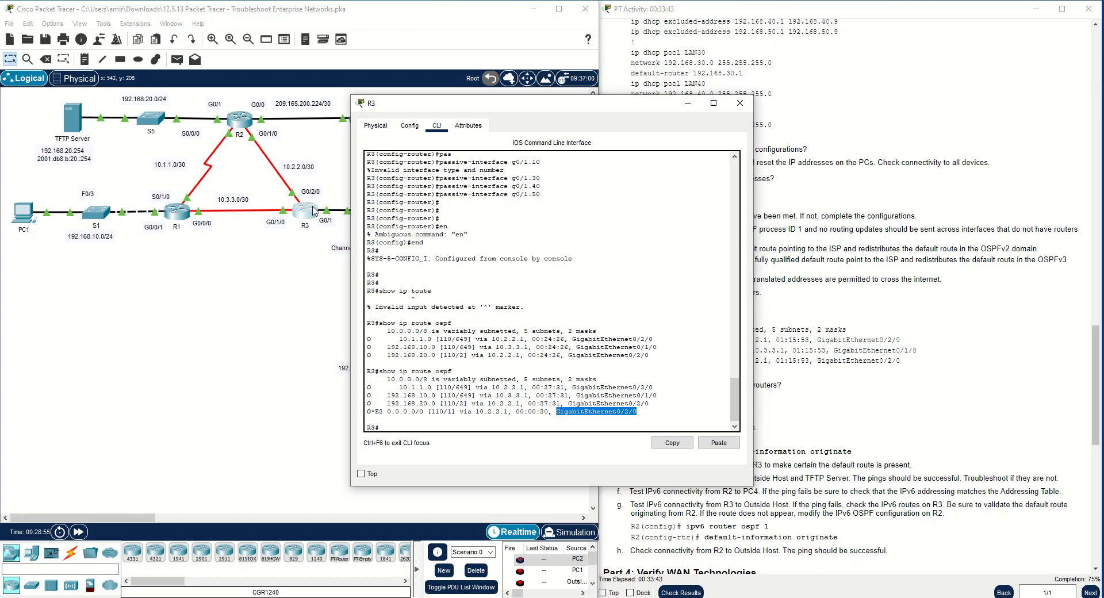
pyautogui.click(523, 414)
pyautogui.moveTo(477, 413); pyautogui.dragTo(512, 412)
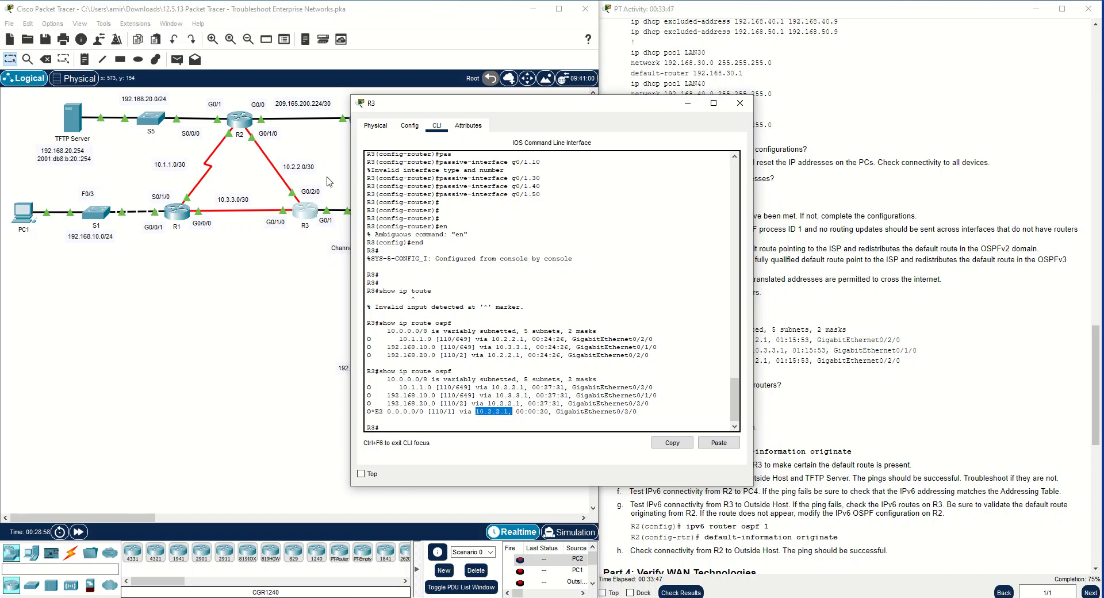
pyautogui.moveTo(507, 413); pyautogui.dragTo(477, 413)
pyautogui.click(481, 415)
pyautogui.moveTo(431, 412); pyautogui.dragTo(442, 415)
# Display R1's OSPF routes with show ip ro ospf and check for the external default route
pyautogui.click(173, 218)
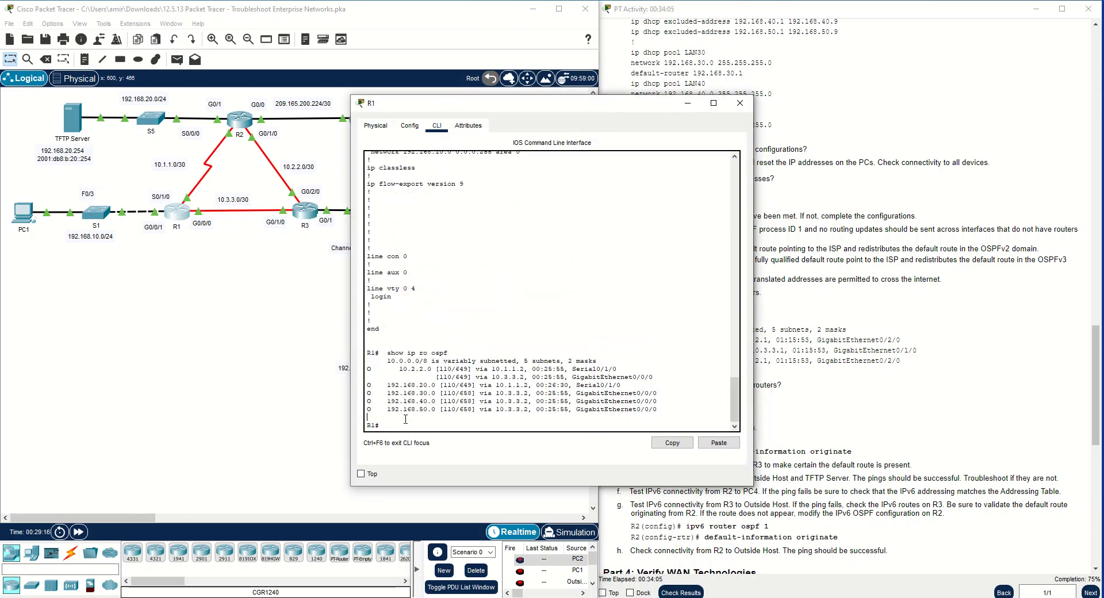
pyautogui.press('Up')
pyautogui.press('Return')
pyautogui.click(636, 418)
pyautogui.moveTo(373, 416); pyautogui.dragTo(384, 412)
pyautogui.click(421, 405)
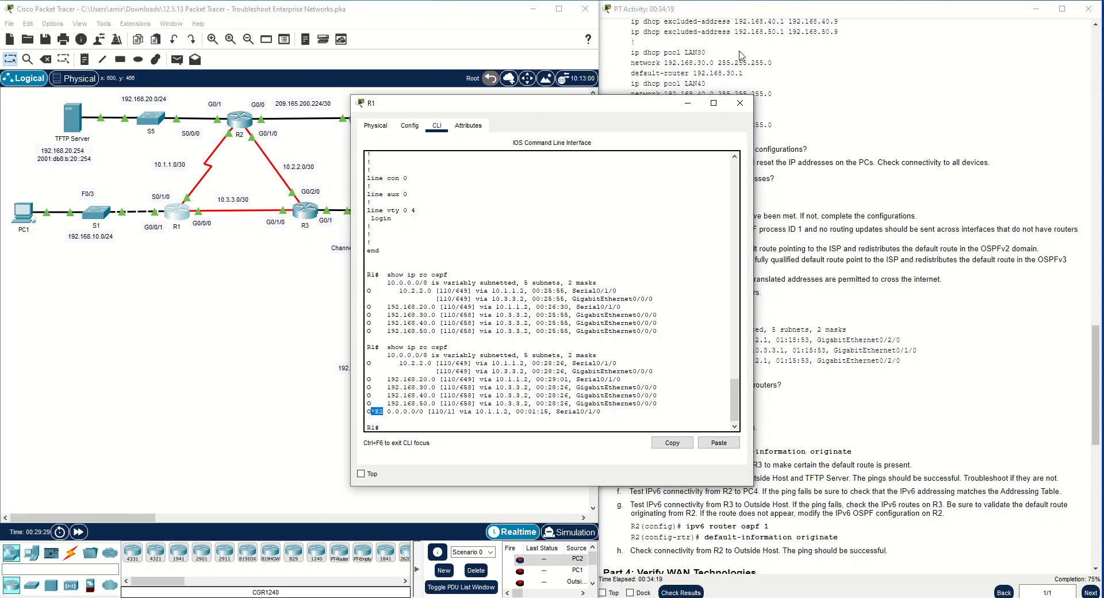
# Close the R1 and R3 windows and read on through the remaining Part 3 instructions
pyautogui.click(736, 110)
pyautogui.click(744, 361)
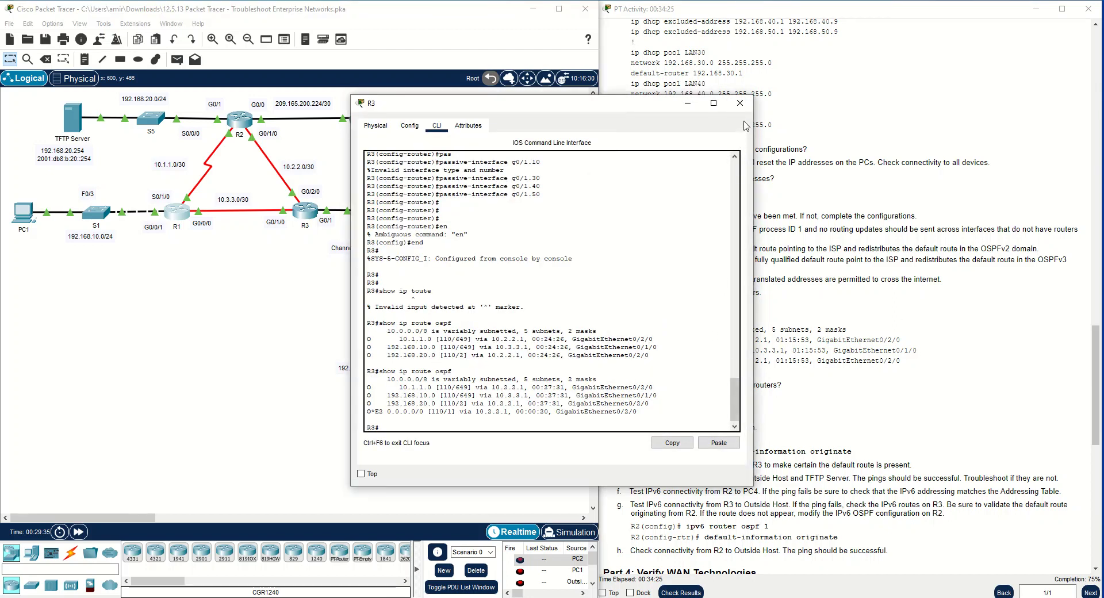
pyautogui.click(740, 103)
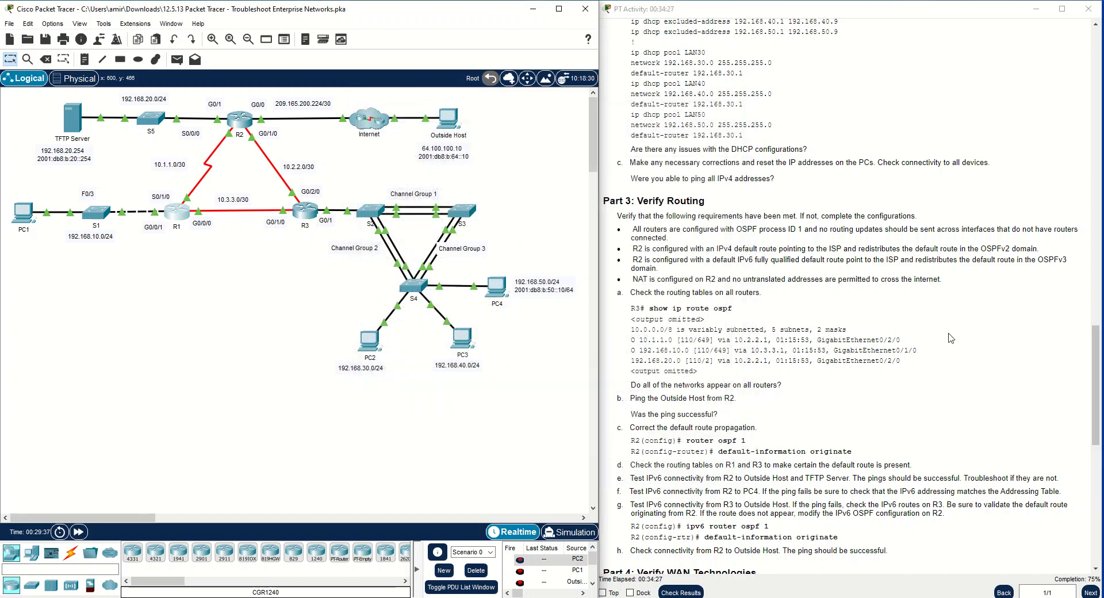
pyautogui.scroll(-3, 874, 443)
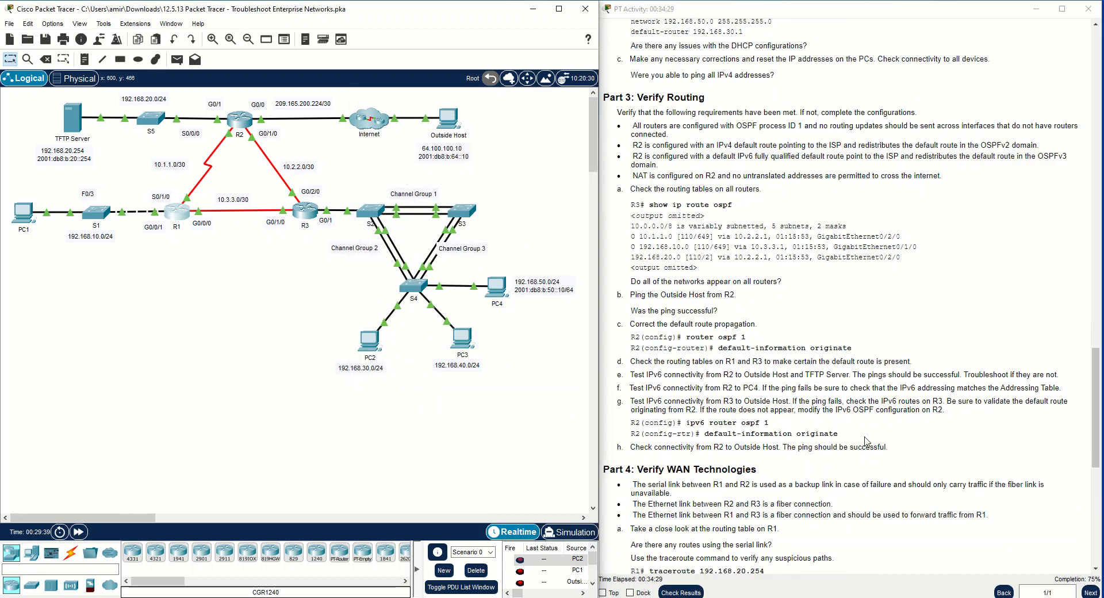
pyautogui.moveTo(644, 324); pyautogui.dragTo(678, 320)
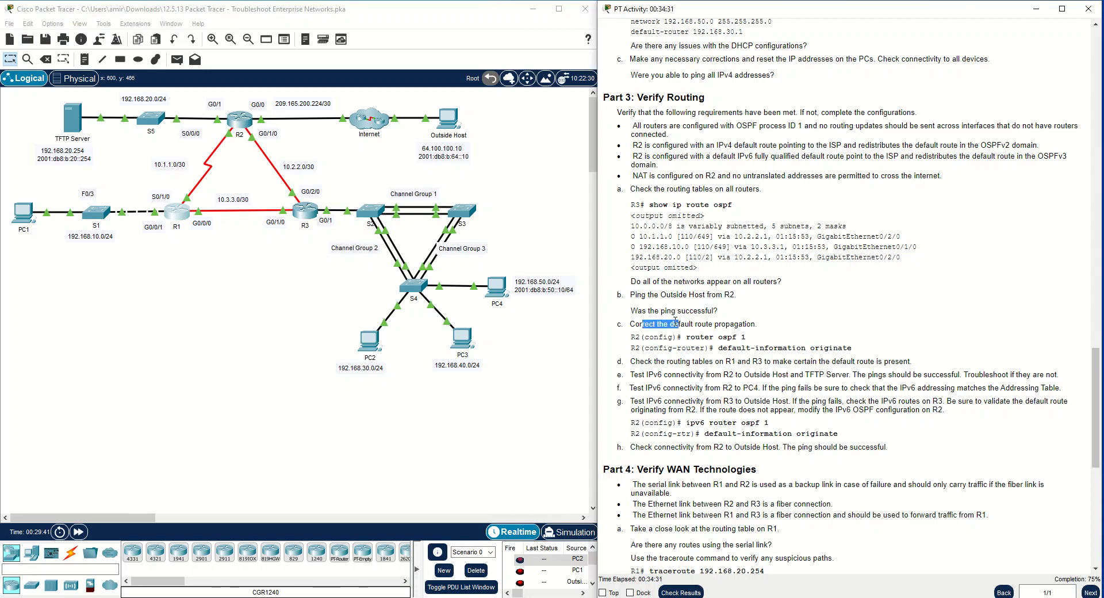
pyautogui.click(678, 309)
# Leave OSPF configuration on R2 for privileged mode and ping the Outside Host at 64.100.100.10
pyautogui.click(251, 122)
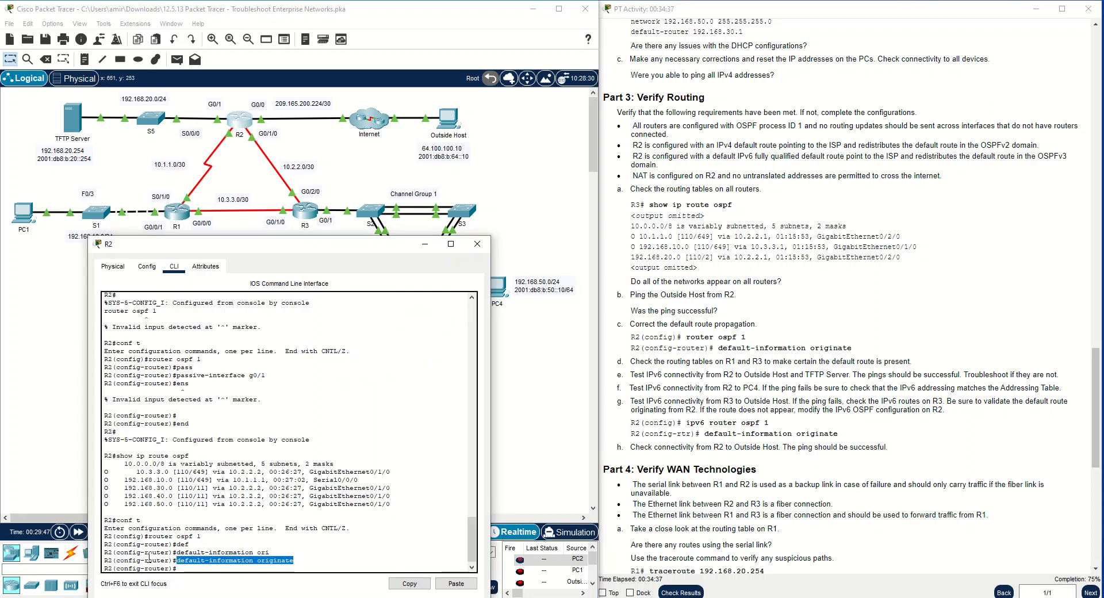
pyautogui.click(187, 568)
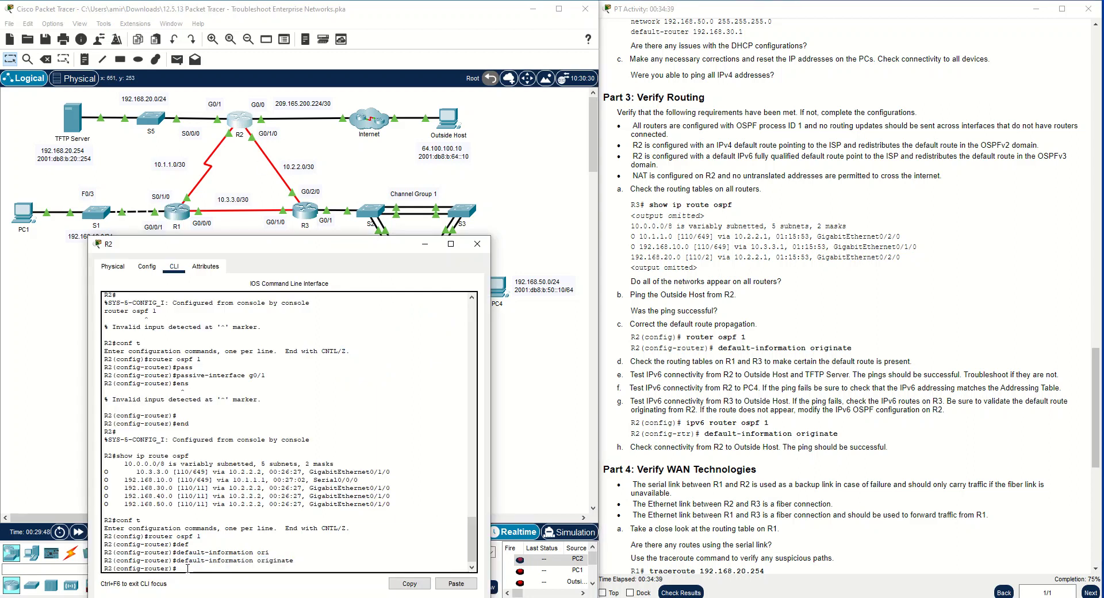
pyautogui.write('d')
pyautogui.press('Return')
pyautogui.press('Return')
pyautogui.press('Return')
pyautogui.press('Return')
pyautogui.press('Return')
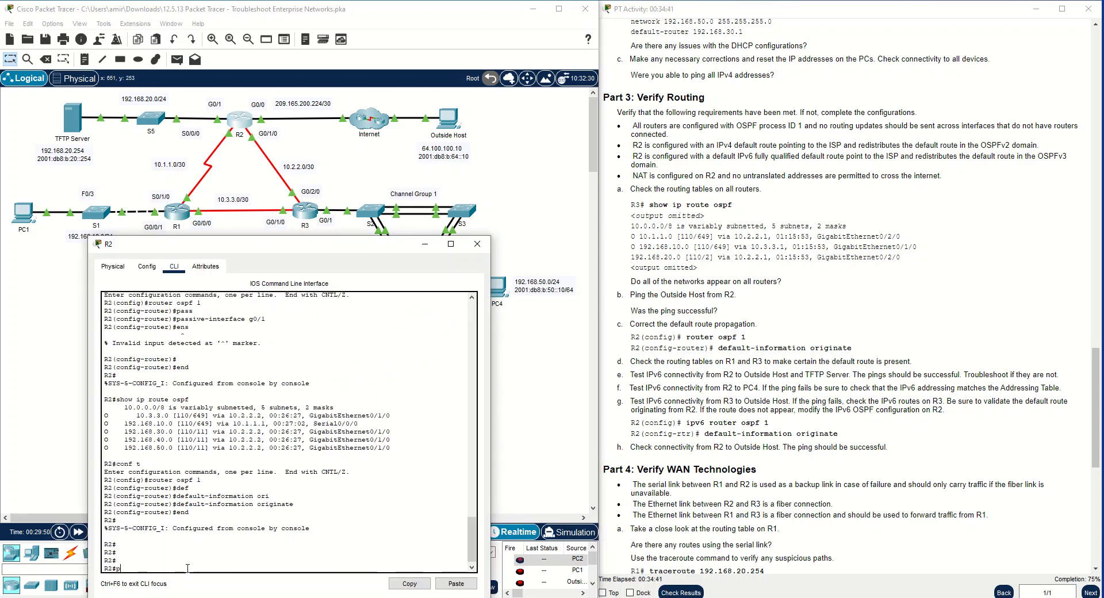
pyautogui.write('ping 64.100.100.10')
pyautogui.press('Return')
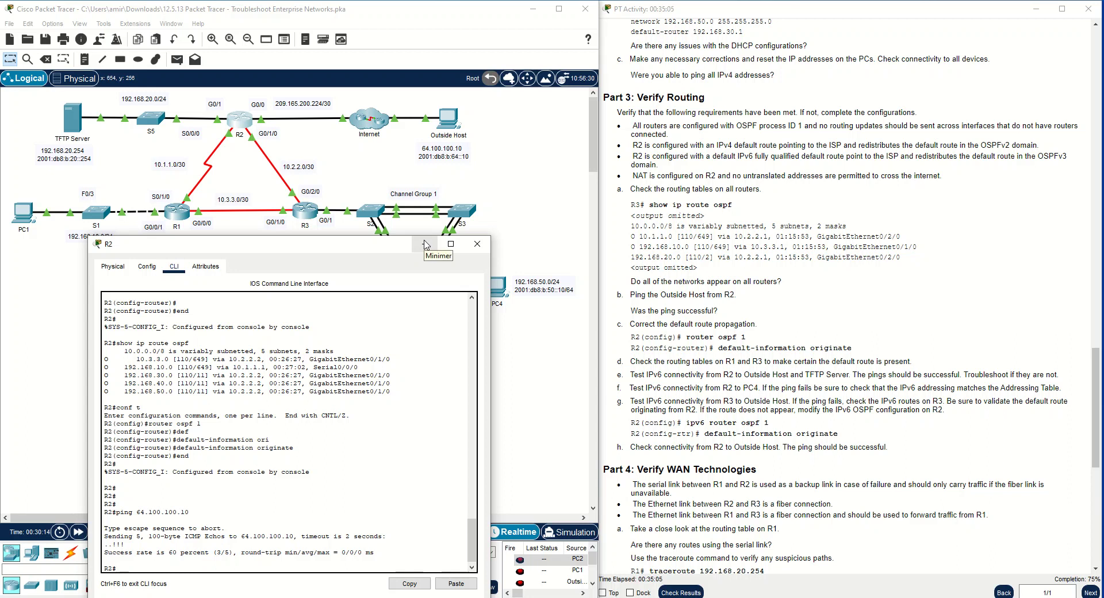
# Review the Part 3 instruction on correcting the default route propagation
pyautogui.scroll(-1, 652, 306)
pyautogui.moveTo(630, 292); pyautogui.dragTo(700, 313)
pyautogui.moveTo(635, 292); pyautogui.dragTo(757, 304)
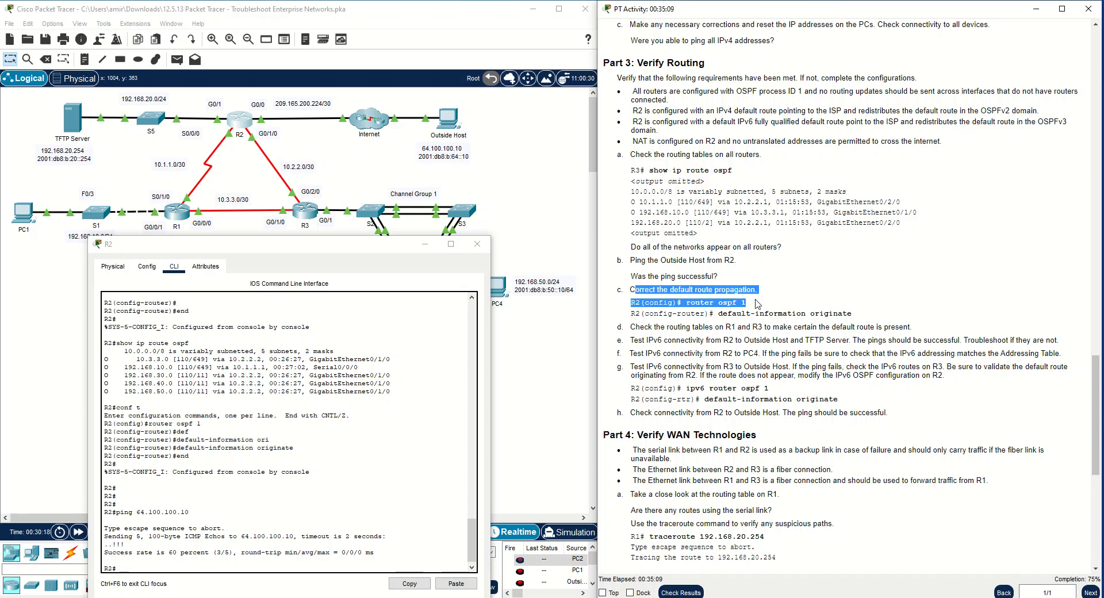
# Read the Part 3 instructions on default route propagation, R1 and R3 routing tables, and IPv6 connectivity tests from R2
pyautogui.click(632, 302)
pyautogui.moveTo(633, 298); pyautogui.dragTo(736, 302)
pyautogui.moveTo(629, 327); pyautogui.dragTo(909, 328)
pyautogui.click(909, 329)
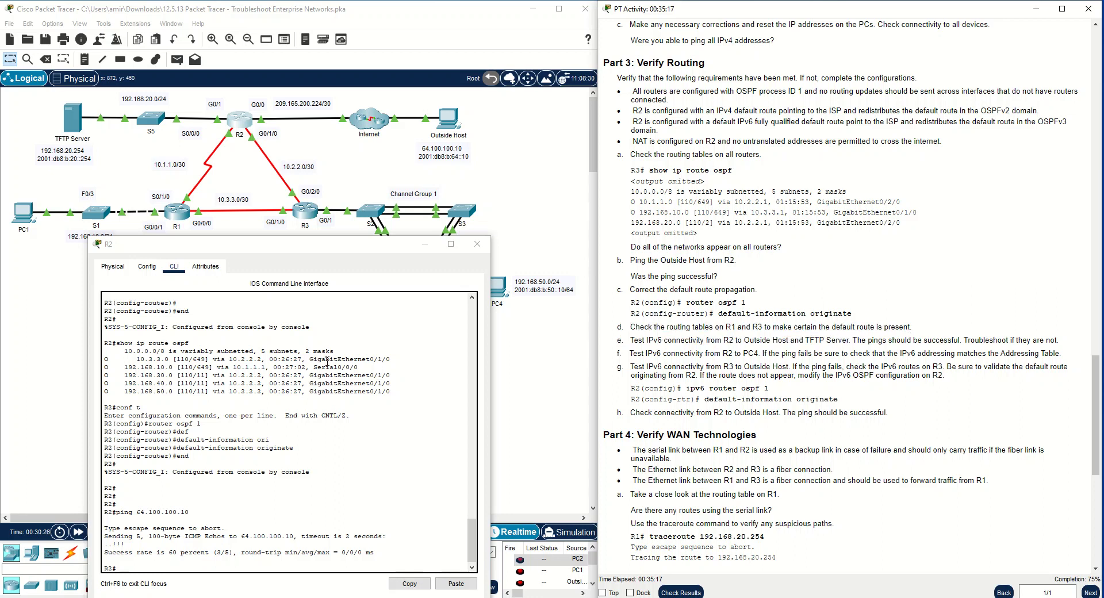
pyautogui.moveTo(634, 337); pyautogui.dragTo(1060, 342)
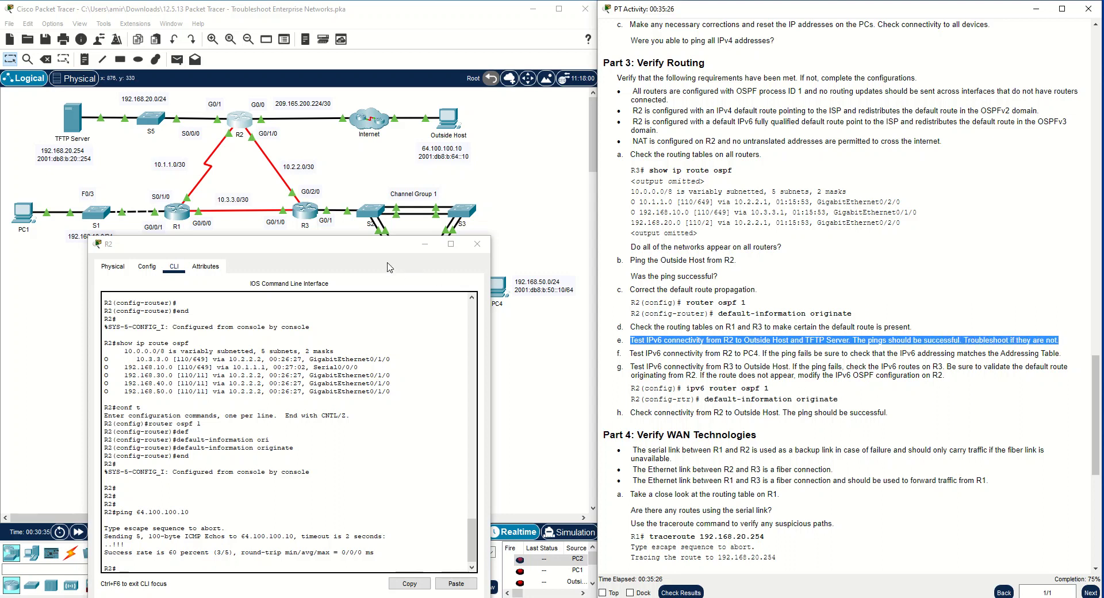
# Reopen R2's CLI to prepare an IPv6 ping and copy the Outside Host's IPv6 address from its IP configuration
pyautogui.click(478, 244)
pyautogui.click(240, 121)
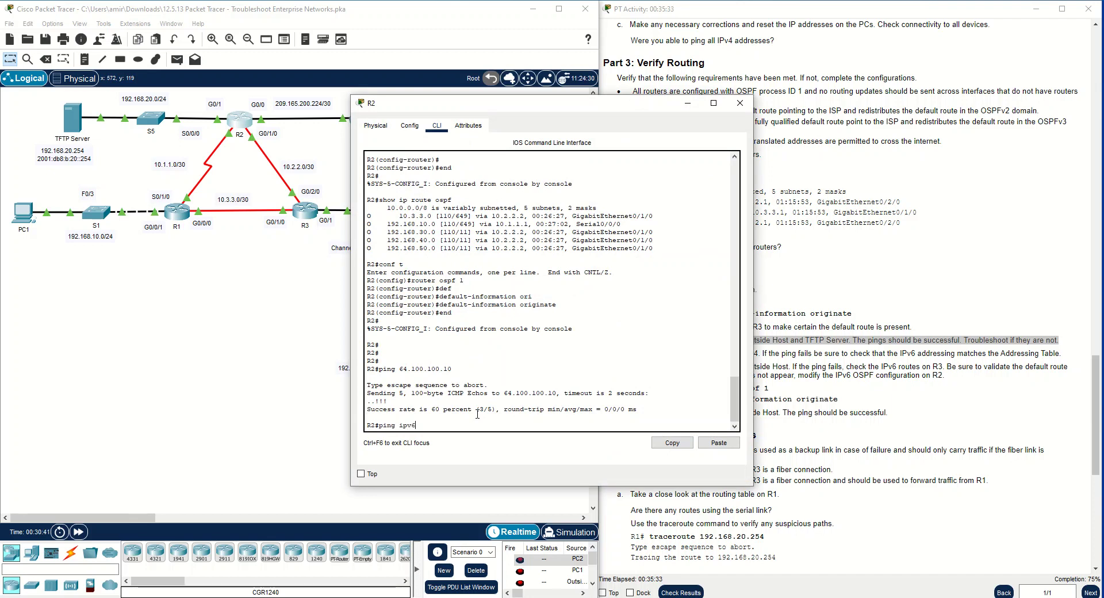
pyautogui.moveTo(460, 103); pyautogui.dragTo(763, 97)
pyautogui.click(434, 144)
pyautogui.click(443, 126)
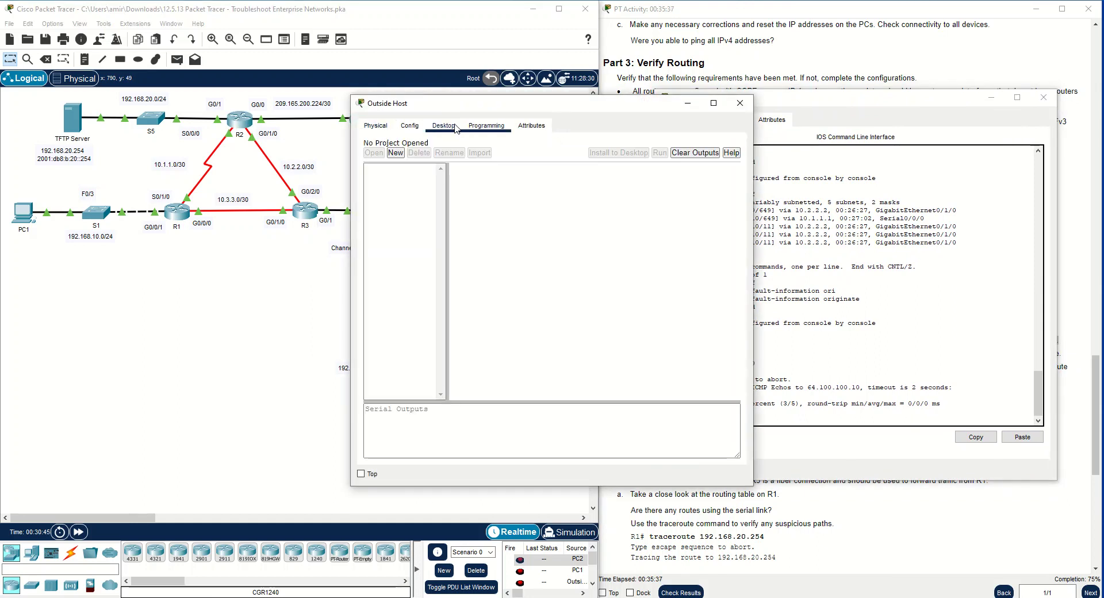
pyautogui.click(418, 176)
pyautogui.moveTo(548, 296); pyautogui.dragTo(477, 293)
pyautogui.rightClick(523, 300)
pyautogui.click(543, 343)
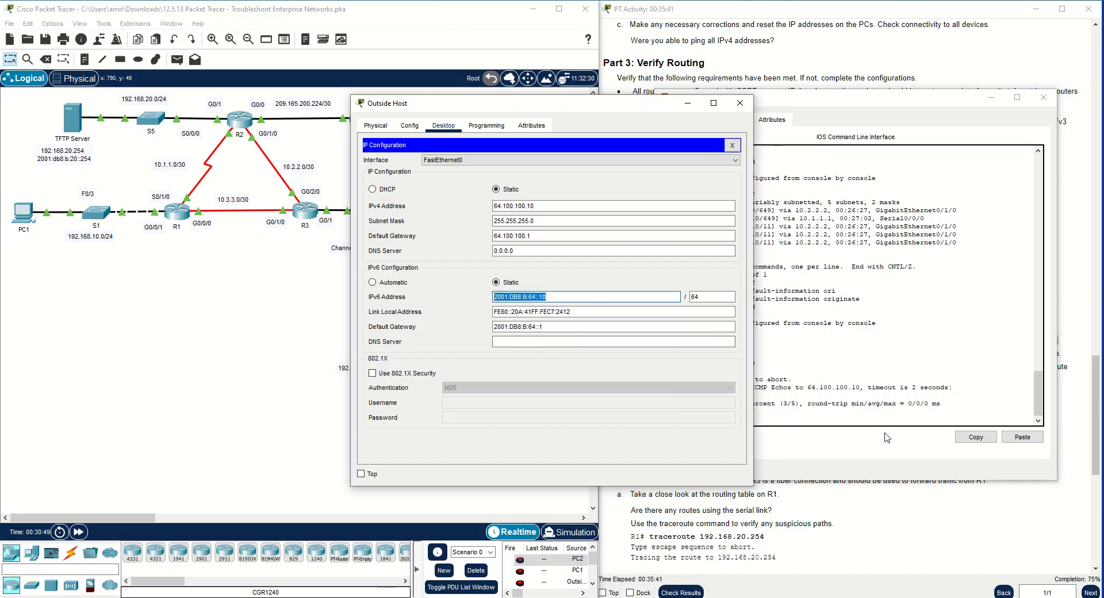
# Ping the Outside Host's IPv6 address 2001:DB8:B:64::10 from R2
pyautogui.click(894, 440)
pyautogui.rightClick(857, 420)
pyautogui.click(863, 441)
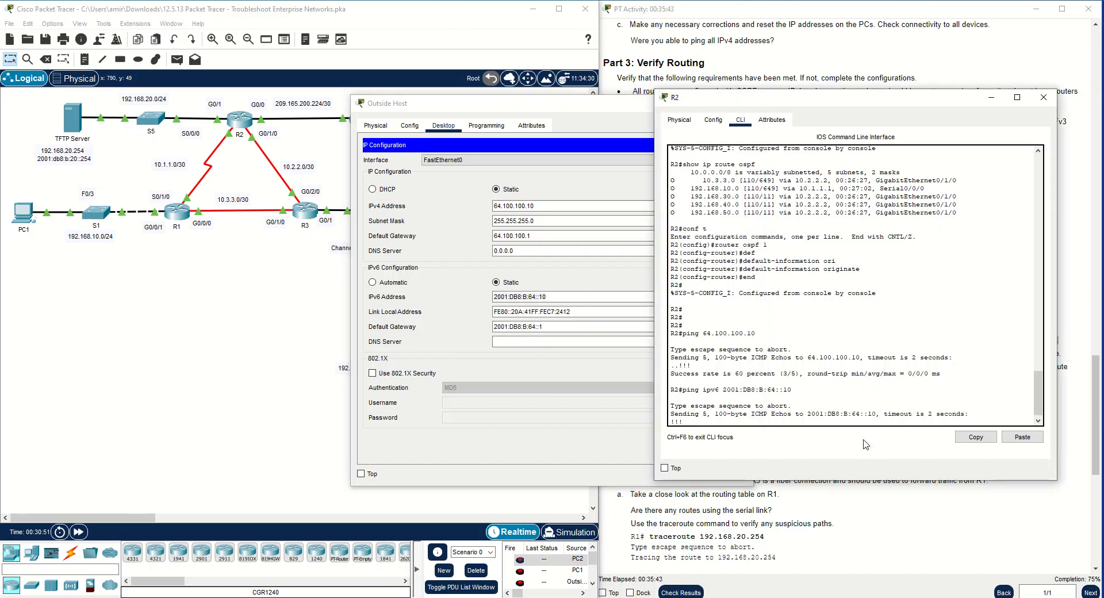
pyautogui.press('Return')
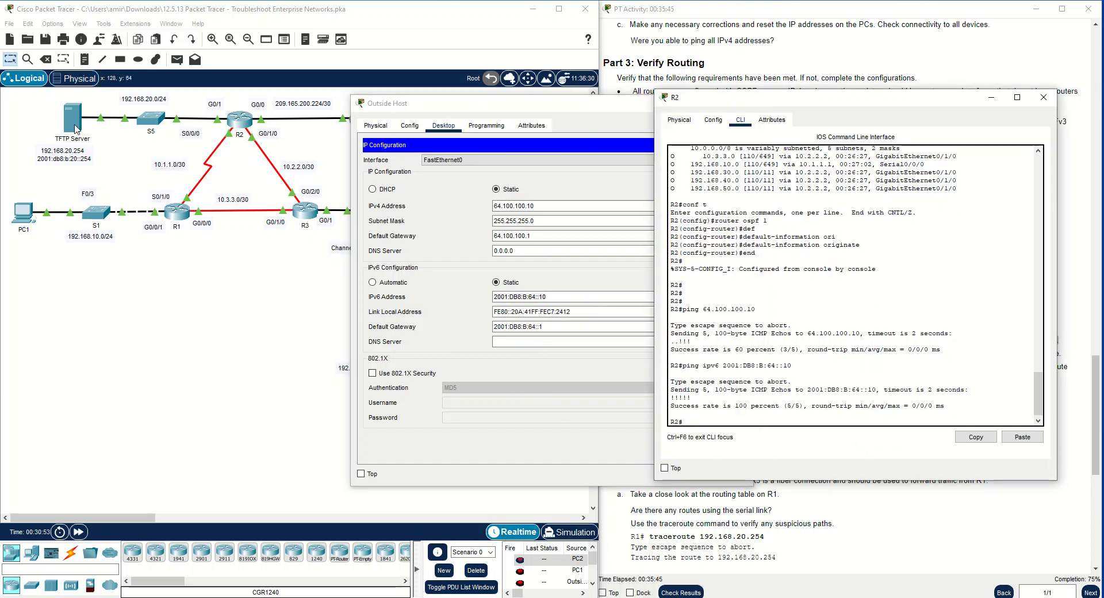
# Copy the TFTP Server's IPv6 address from its IP configuration
pyautogui.click(72, 118)
pyautogui.click(444, 126)
pyautogui.click(481, 125)
pyautogui.click(405, 166)
pyautogui.moveTo(550, 283); pyautogui.dragTo(489, 282)
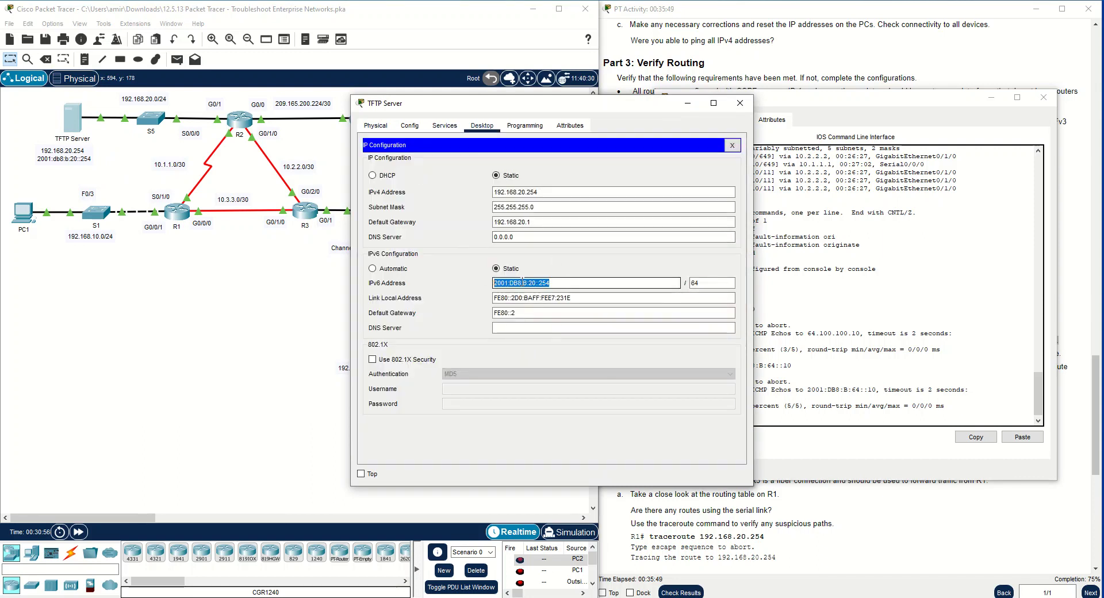
pyautogui.rightClick(522, 283)
pyautogui.click(550, 334)
# Ping the TFTP Server at 2001:DB8:B:20::254 from R2, and close the R2 and TFTP Server windows
pyautogui.rightClick(831, 424)
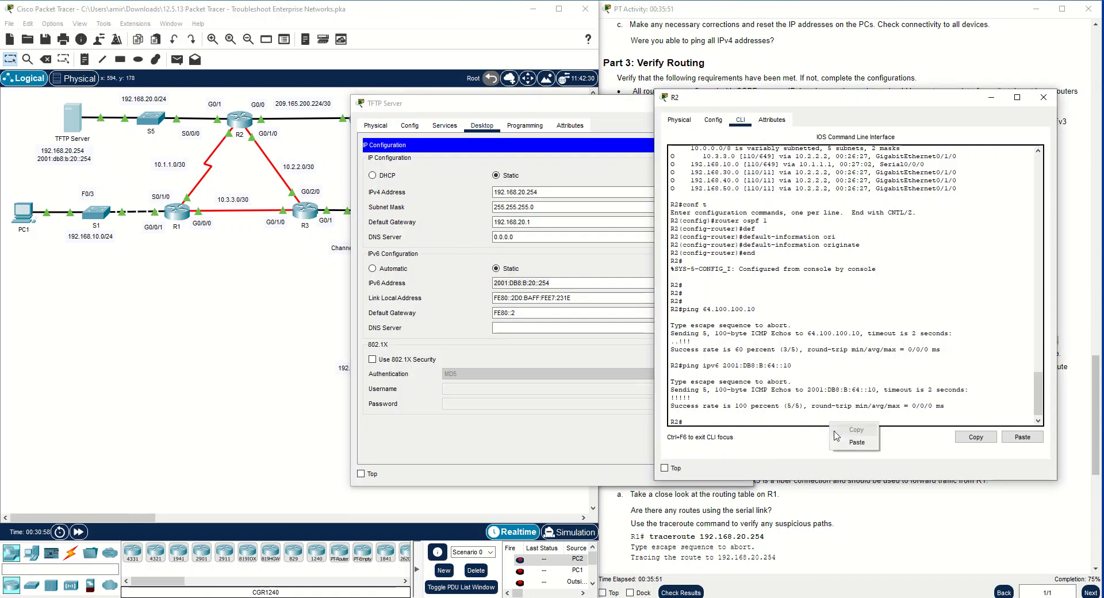
pyautogui.click(752, 426)
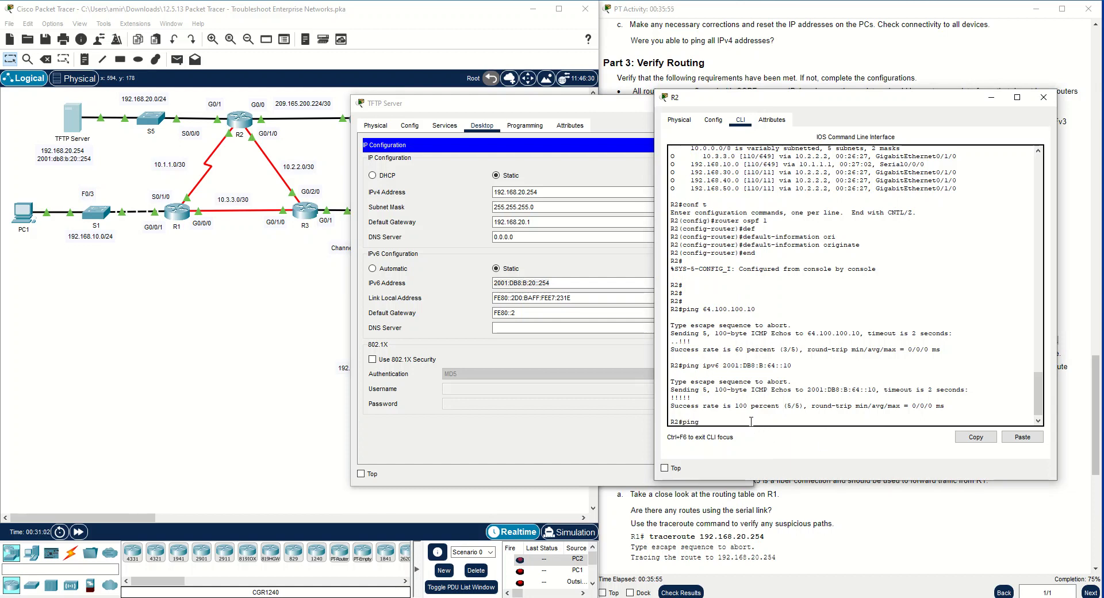
pyautogui.write('ping ipv6')
pyautogui.rightClick(750, 422)
pyautogui.click(759, 444)
pyautogui.press('Return')
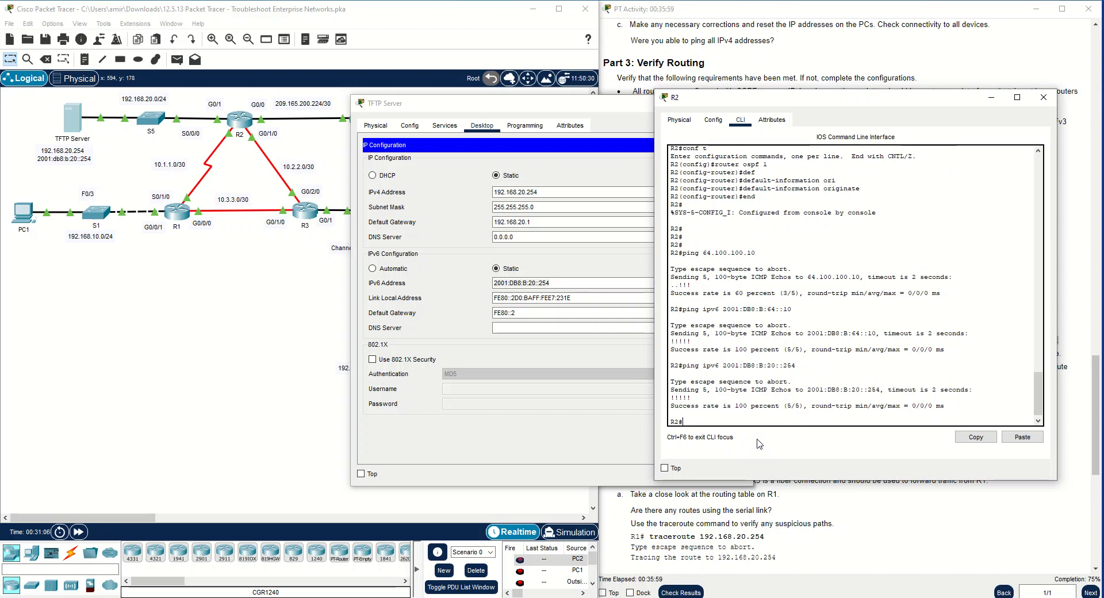
pyautogui.click(1043, 97)
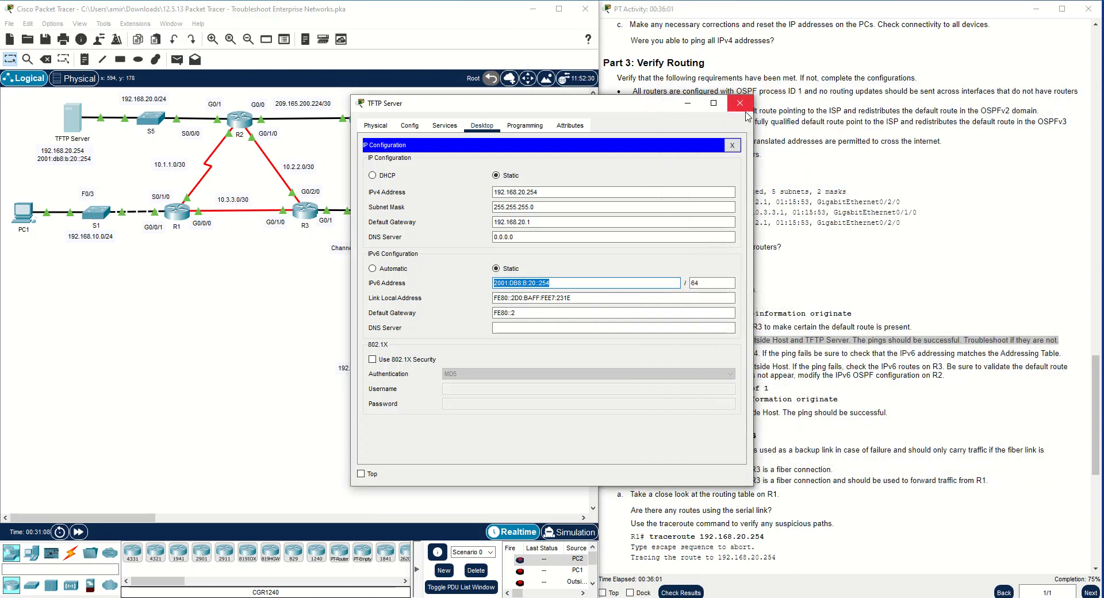
pyautogui.click(740, 102)
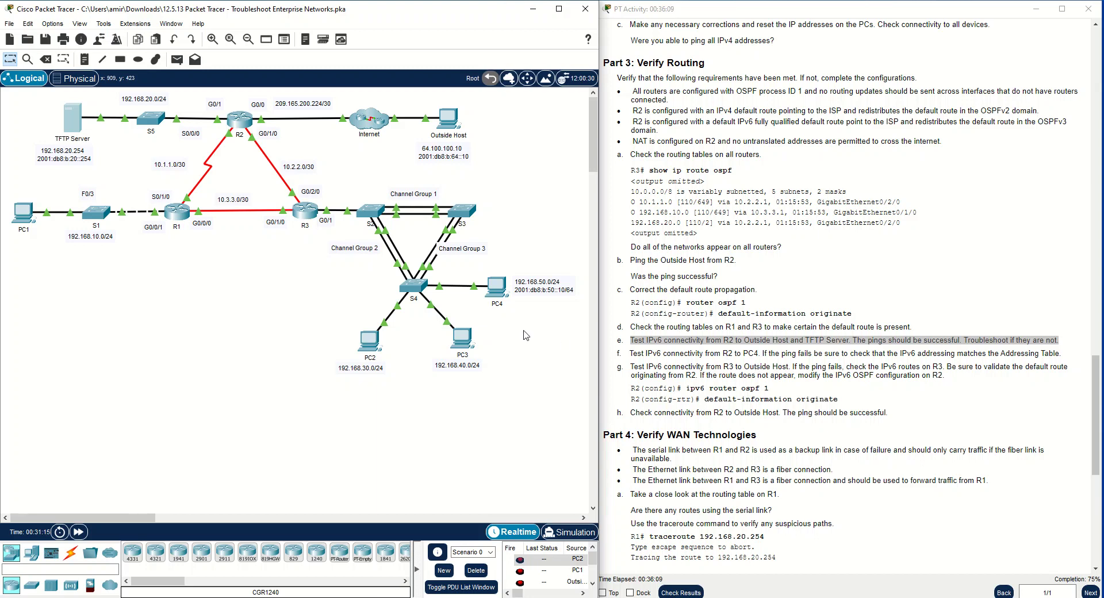
# Copy PC4's IPv6 address from its IP configuration
pyautogui.click(495, 286)
pyautogui.click(579, 193)
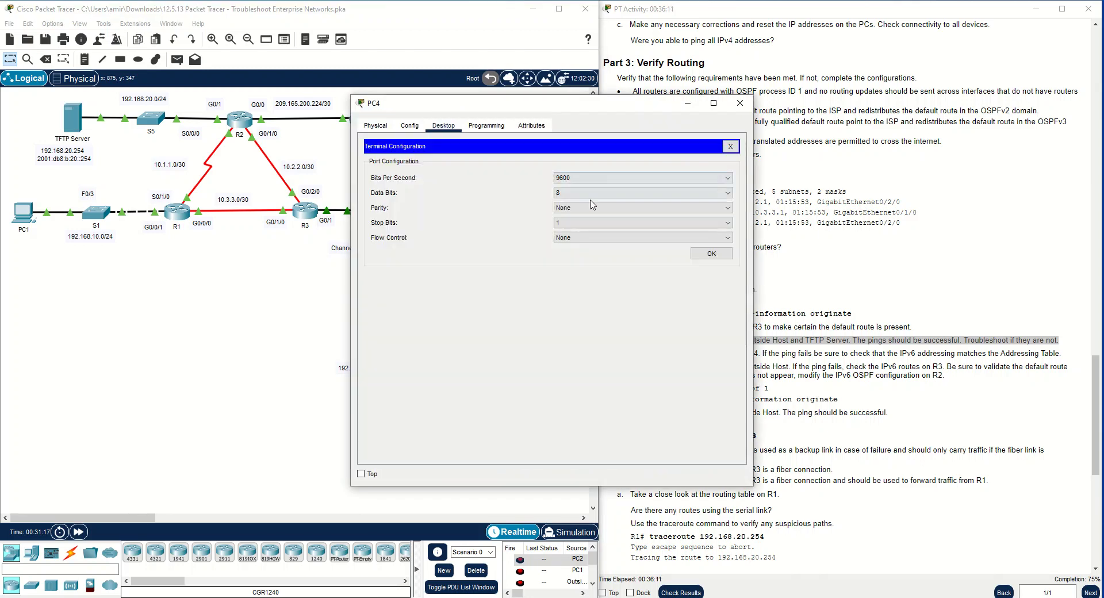
pyautogui.click(730, 146)
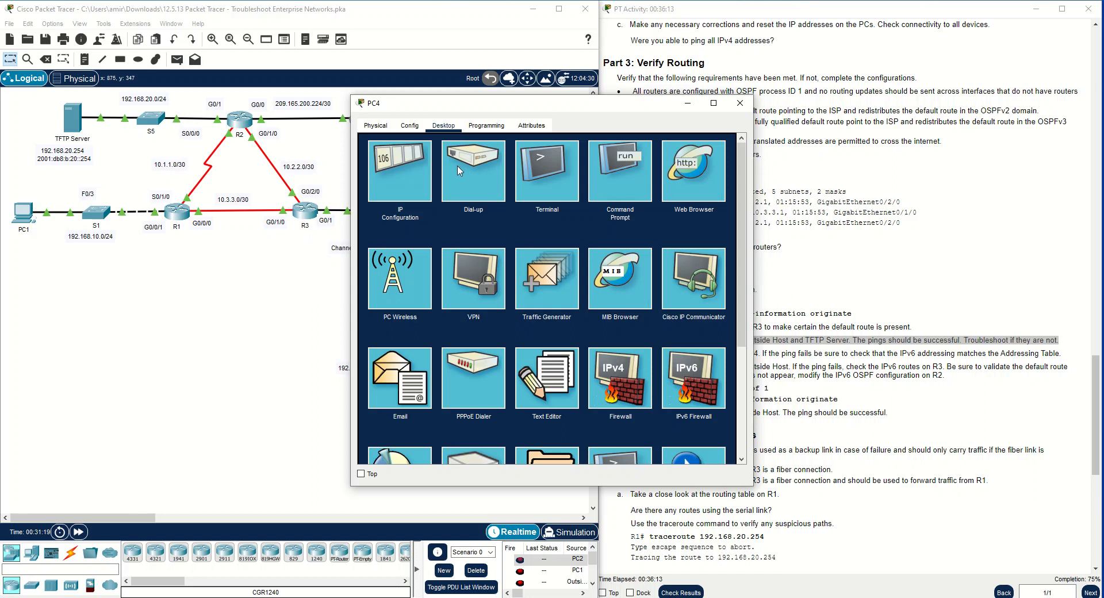
pyautogui.click(400, 171)
pyautogui.doubleClick(542, 296)
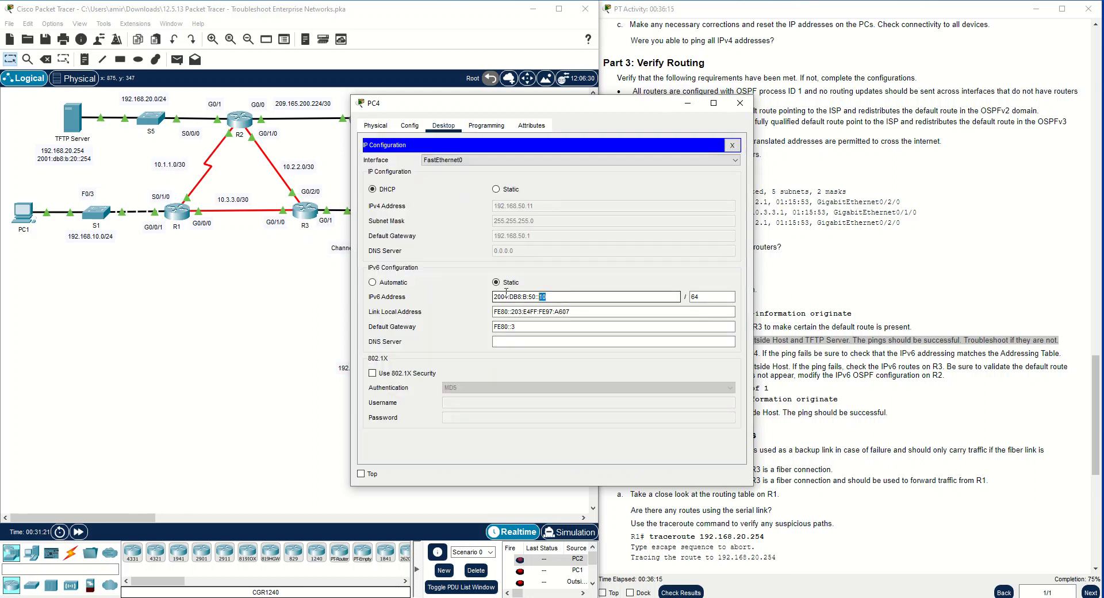
pyautogui.rightClick(528, 297)
pyautogui.click(562, 395)
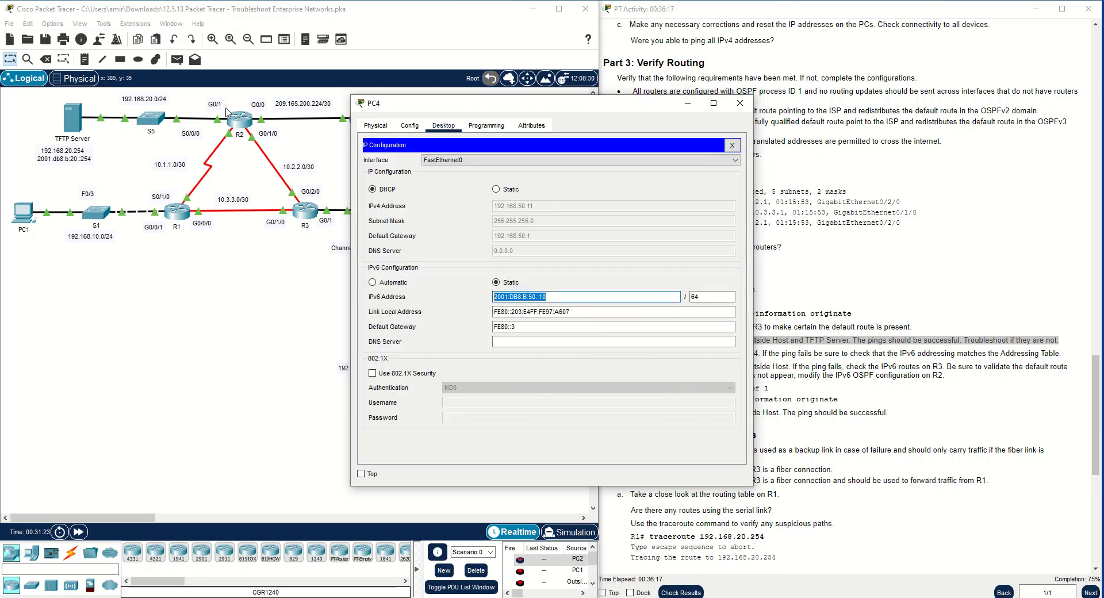
# Ping PC4's IPv6 address 2001:DB8:B:50::10 from R2
pyautogui.click(239, 119)
pyautogui.write('i')
pyautogui.write('ping')
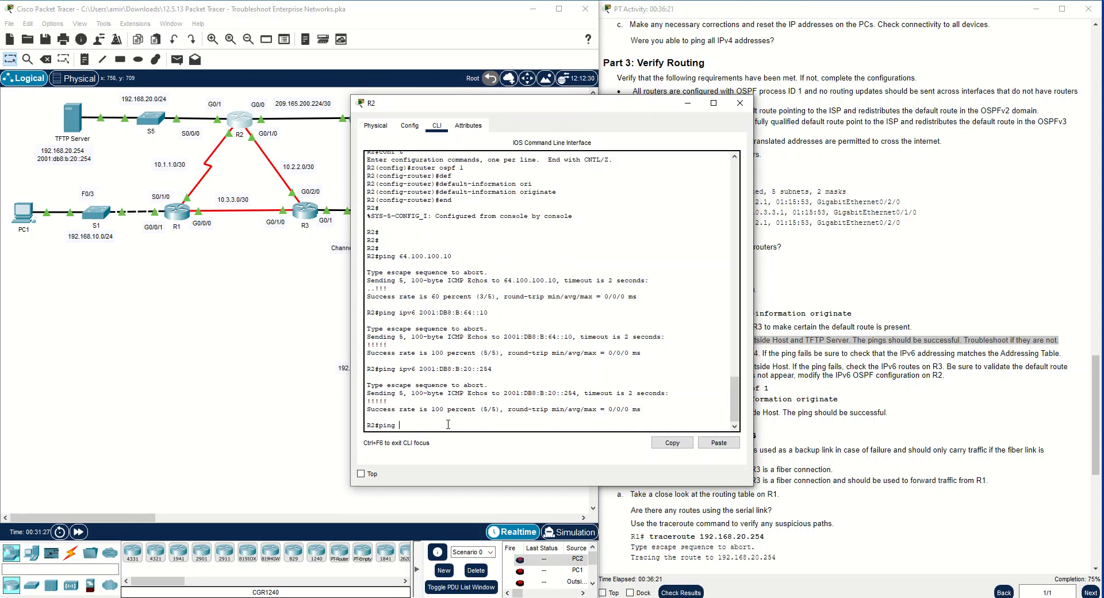
pyautogui.write(' ipv6 2001:DB8:B:50::10')
pyautogui.press('Return')
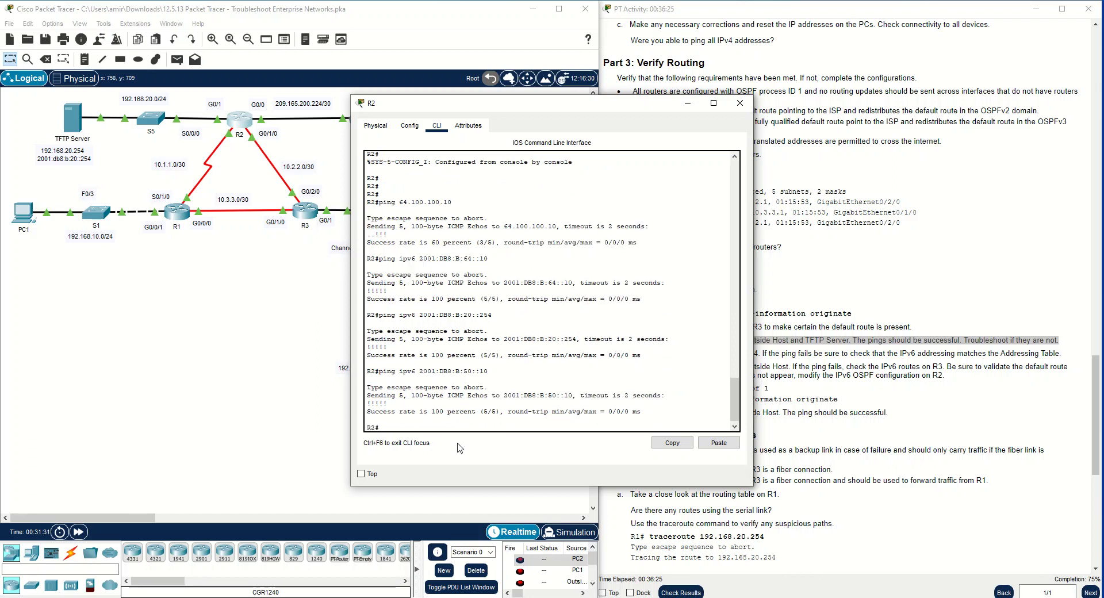
# Close the R2 window and copy the Outside Host's IPv6 address for the connectivity test from R3
pyautogui.click(857, 398)
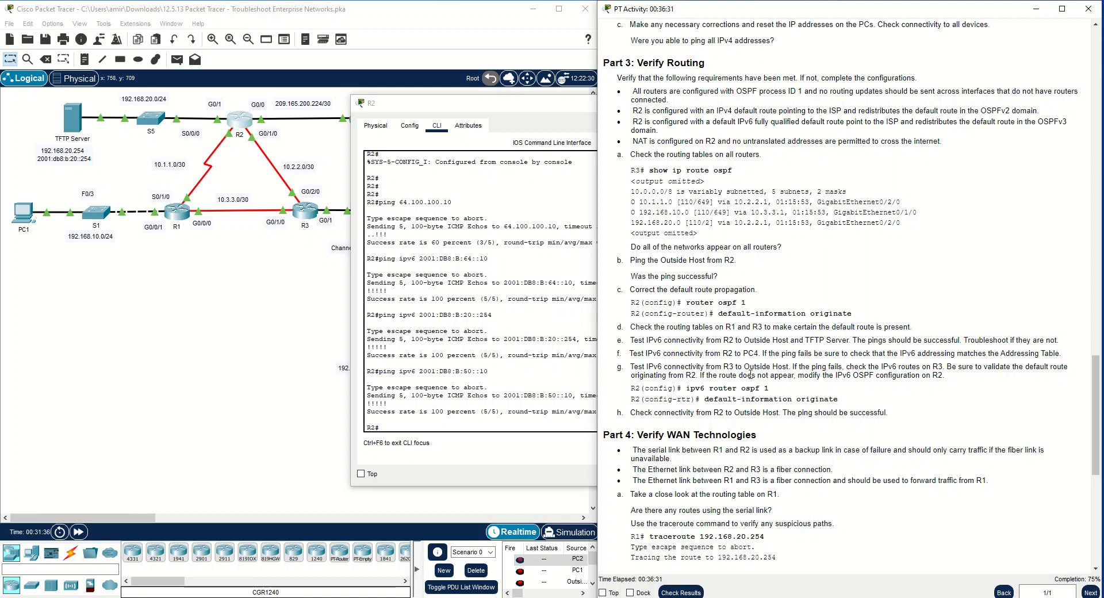
pyautogui.moveTo(493, 106); pyautogui.dragTo(315, 124)
pyautogui.click(563, 120)
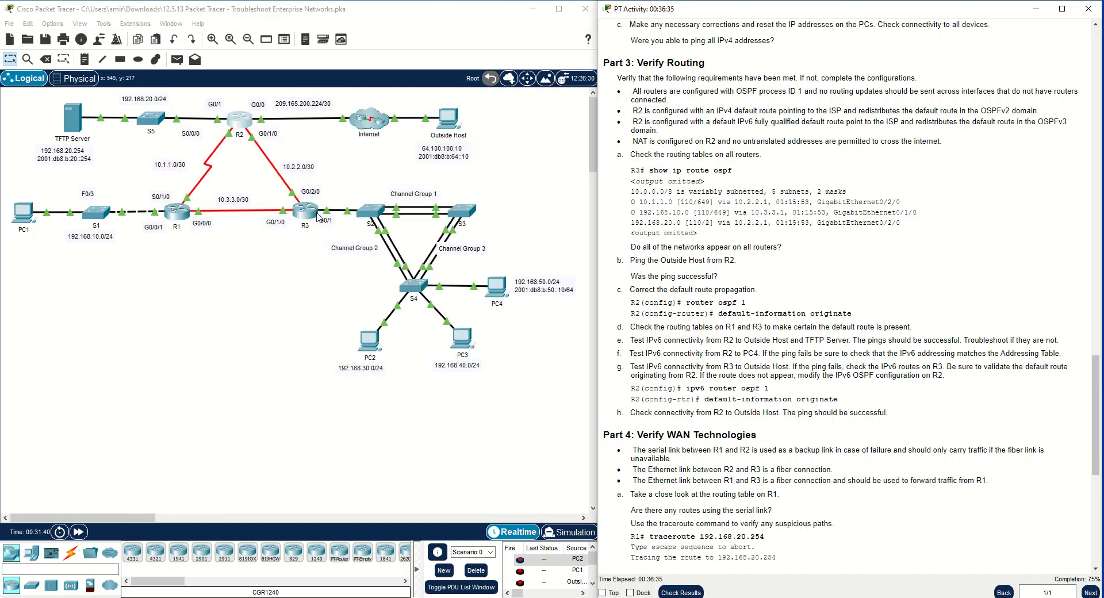
pyautogui.click(449, 136)
pyautogui.click(436, 182)
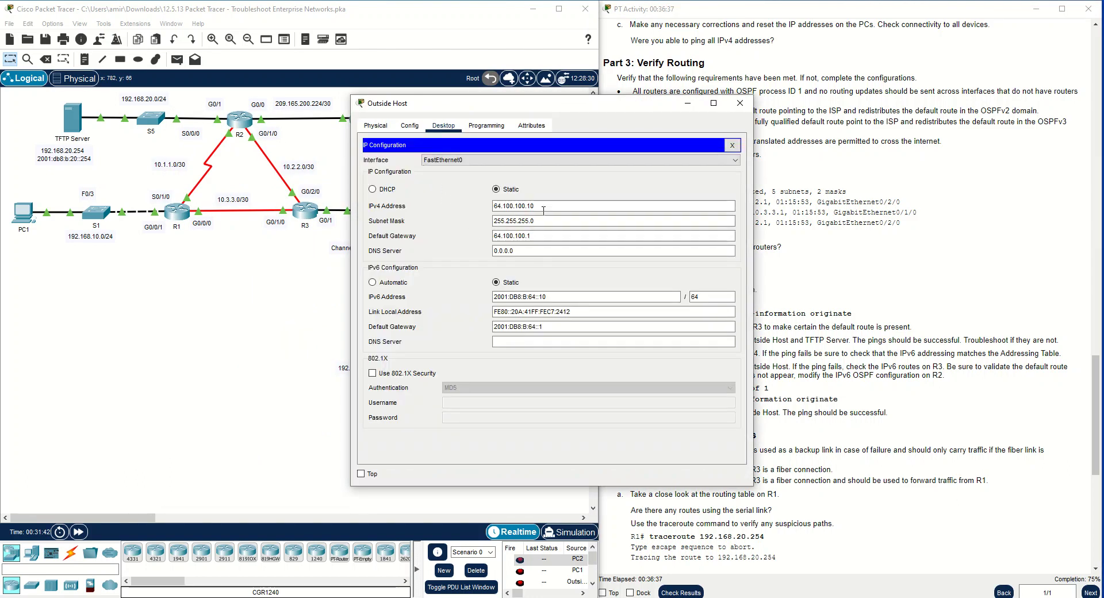
pyautogui.doubleClick(527, 236)
pyautogui.moveTo(564, 297); pyautogui.dragTo(492, 297)
pyautogui.rightClick(513, 299)
pyautogui.click(543, 349)
pyautogui.click(732, 144)
pyautogui.click(740, 103)
# Ping the Outside Host at 2001:DB8:B:64::10 from R3's CLI
pyautogui.click(314, 210)
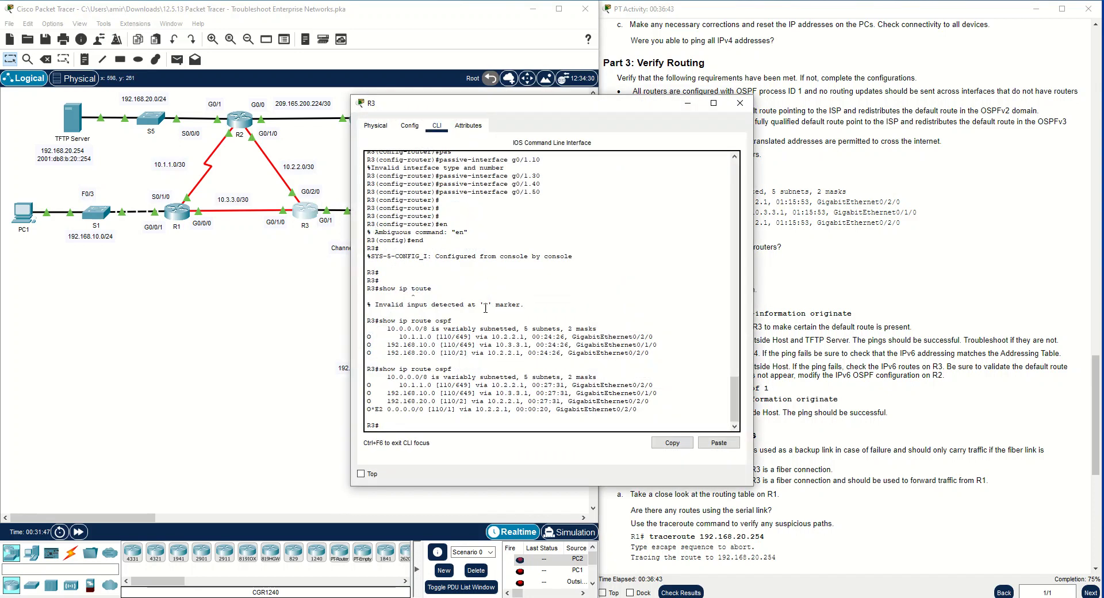
pyautogui.write('ping ipv6 2001:DB8:B:64::10')
pyautogui.press('Return')
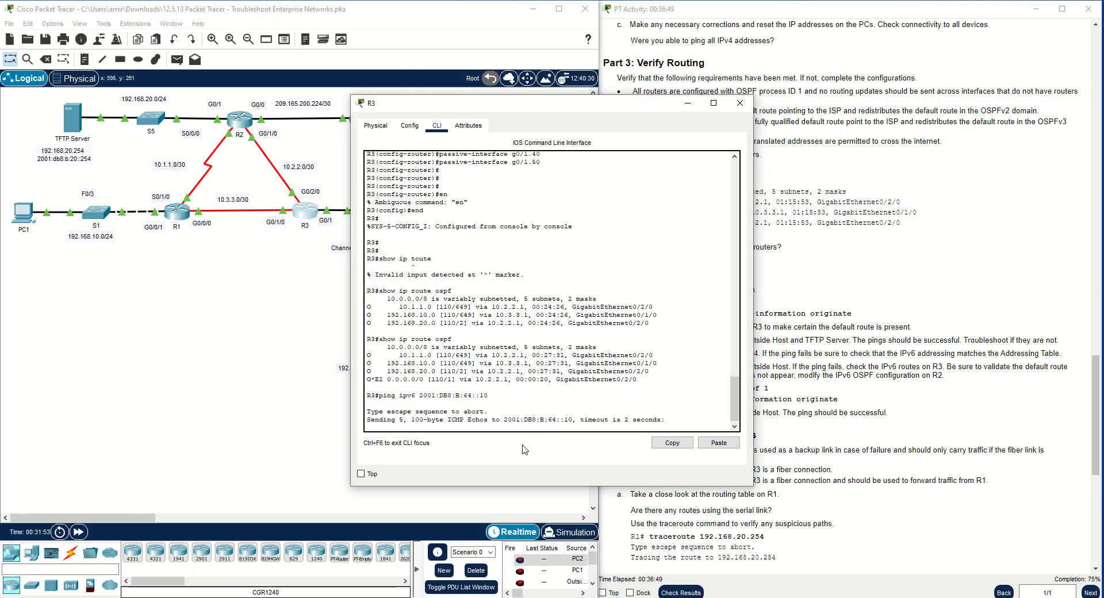
# Review instruction g on checking R3's IPv6 routes and R2's default route origination, and close the R3 window
pyautogui.moveTo(579, 107); pyautogui.dragTo(438, 76)
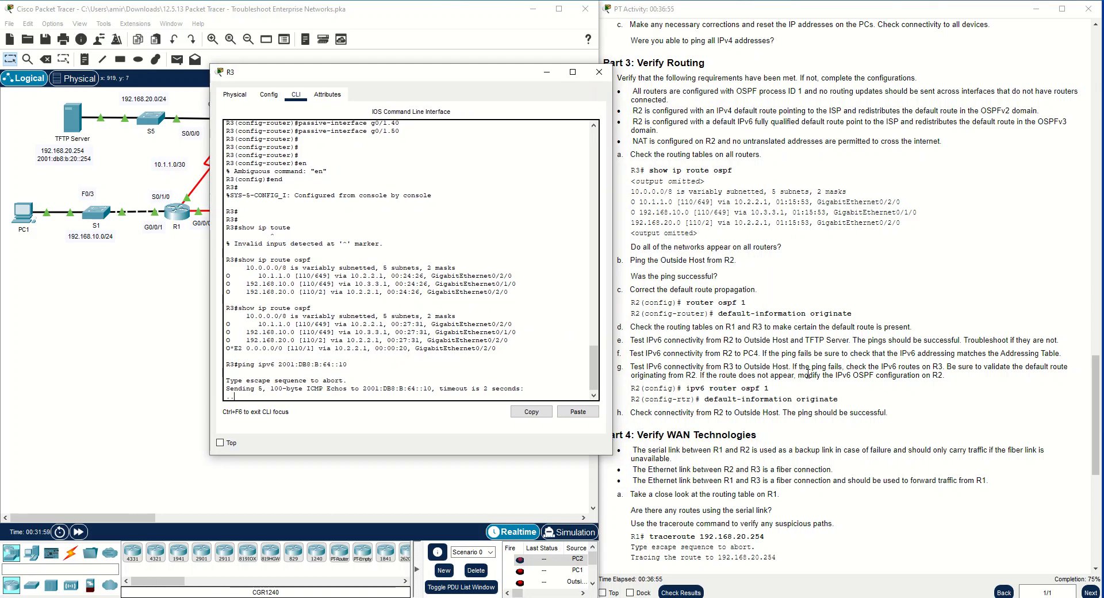
pyautogui.moveTo(793, 368); pyautogui.dragTo(864, 372)
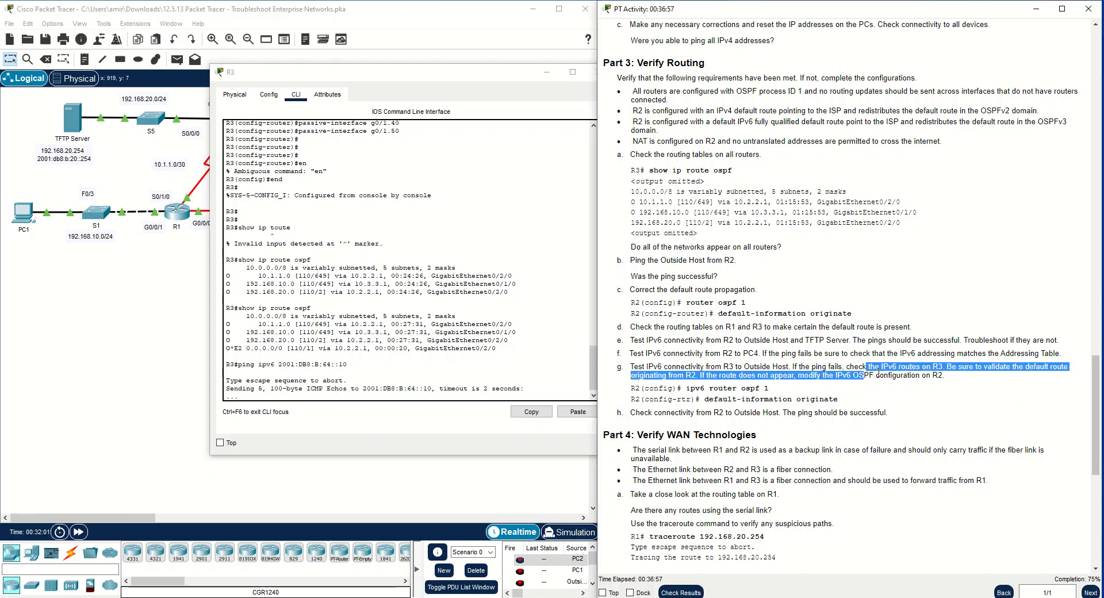
pyautogui.click(920, 370)
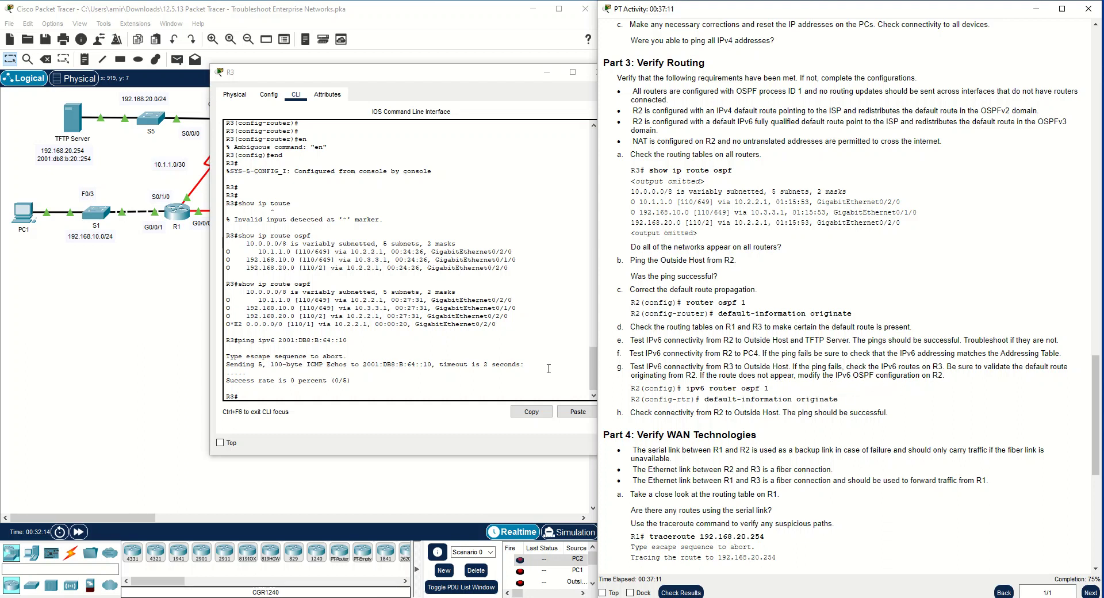
pyautogui.click(445, 392)
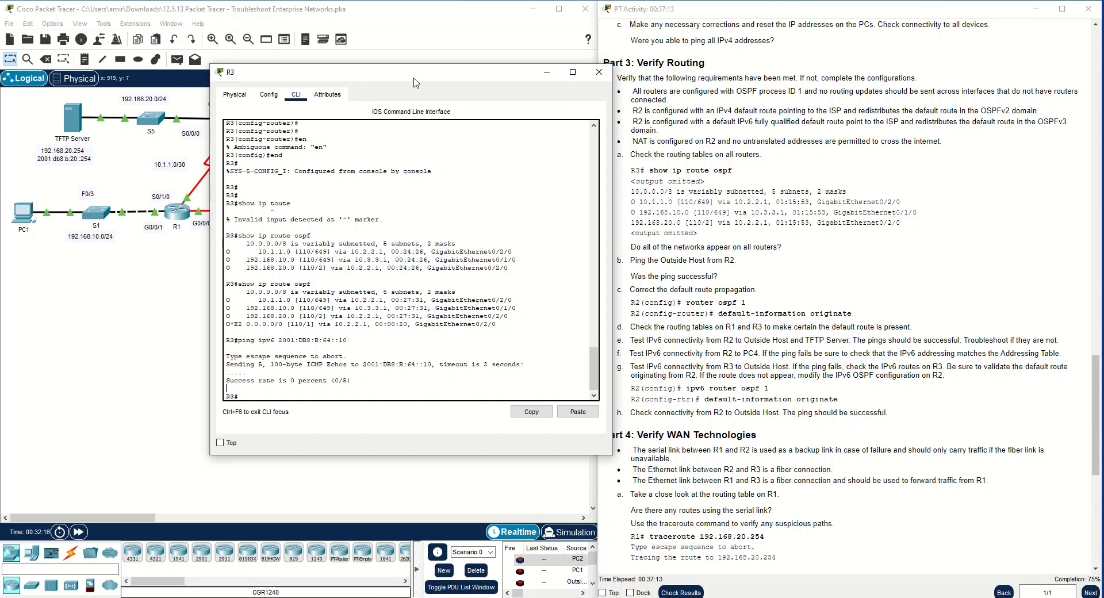
pyautogui.click(599, 72)
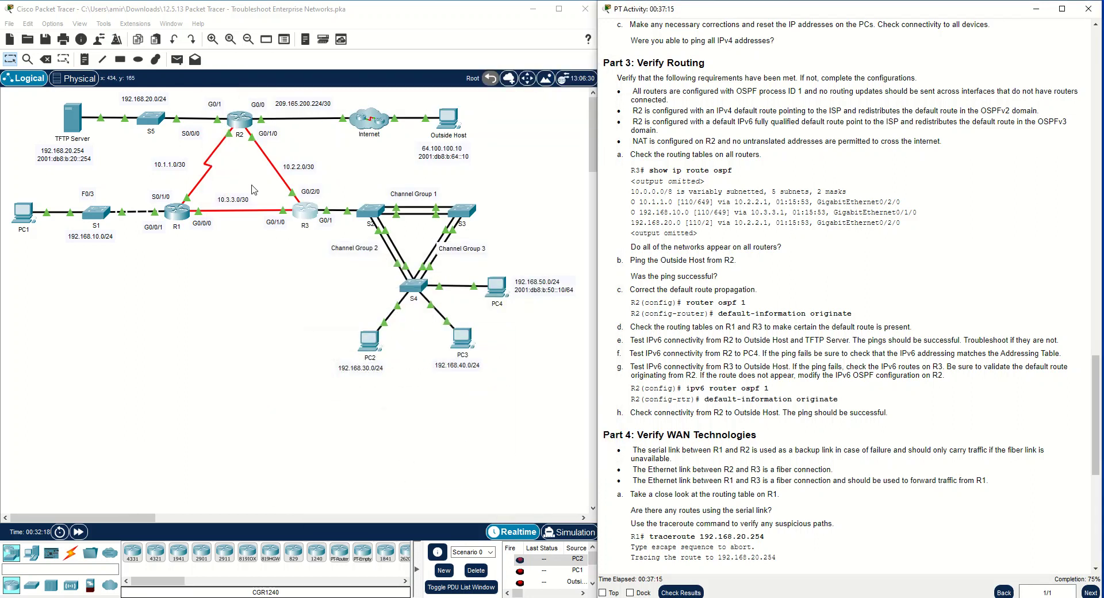
# Open R2's CLI and enter global configuration mode with conf t
pyautogui.click(240, 121)
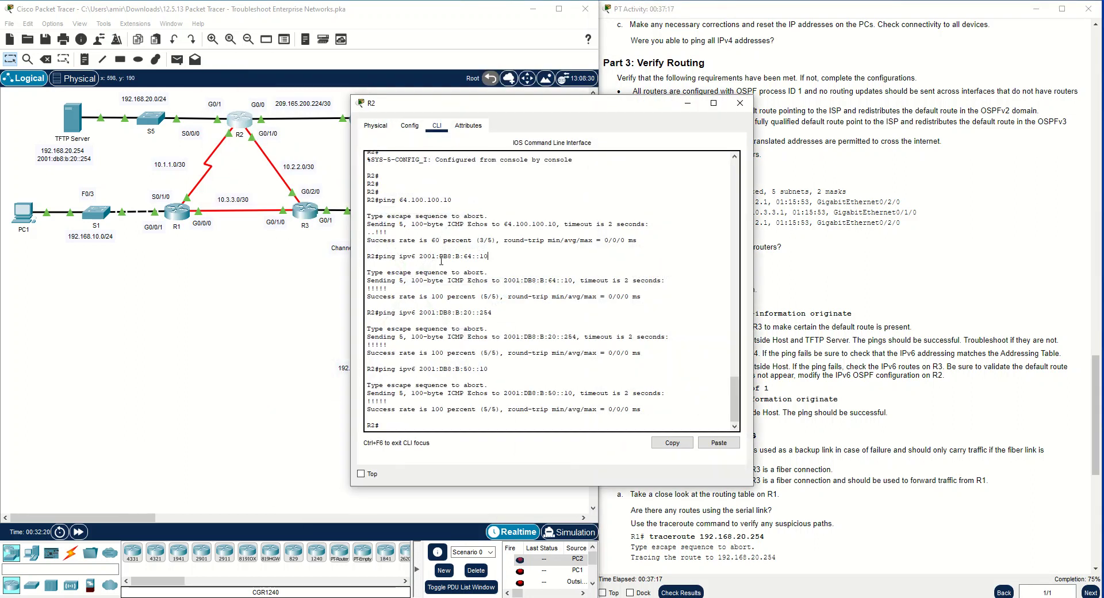
pyautogui.press('Return')
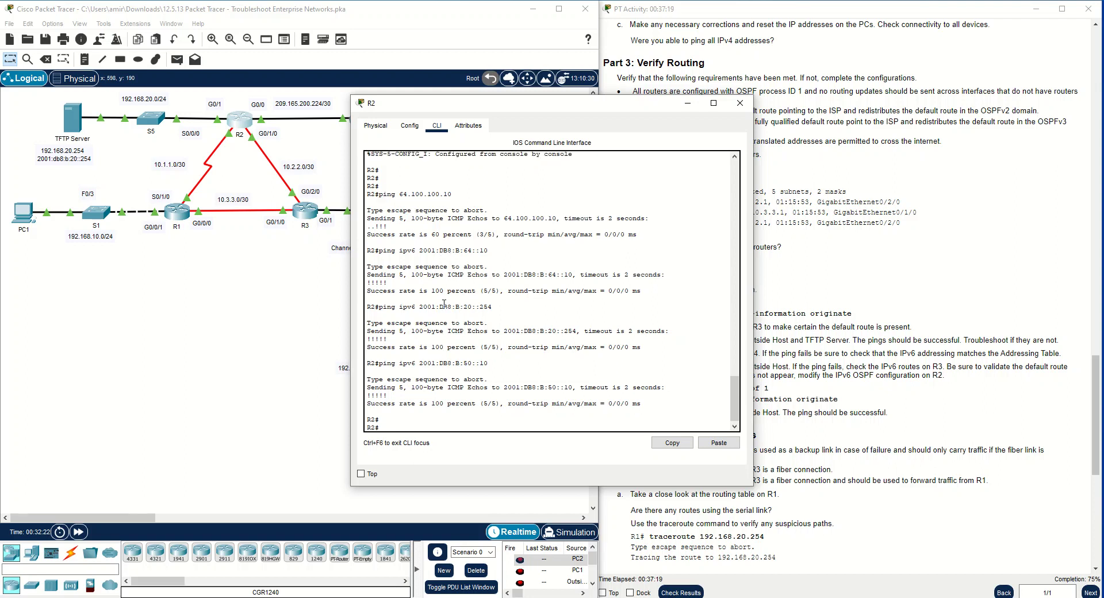
pyautogui.write('conf t')
pyautogui.press('Return')
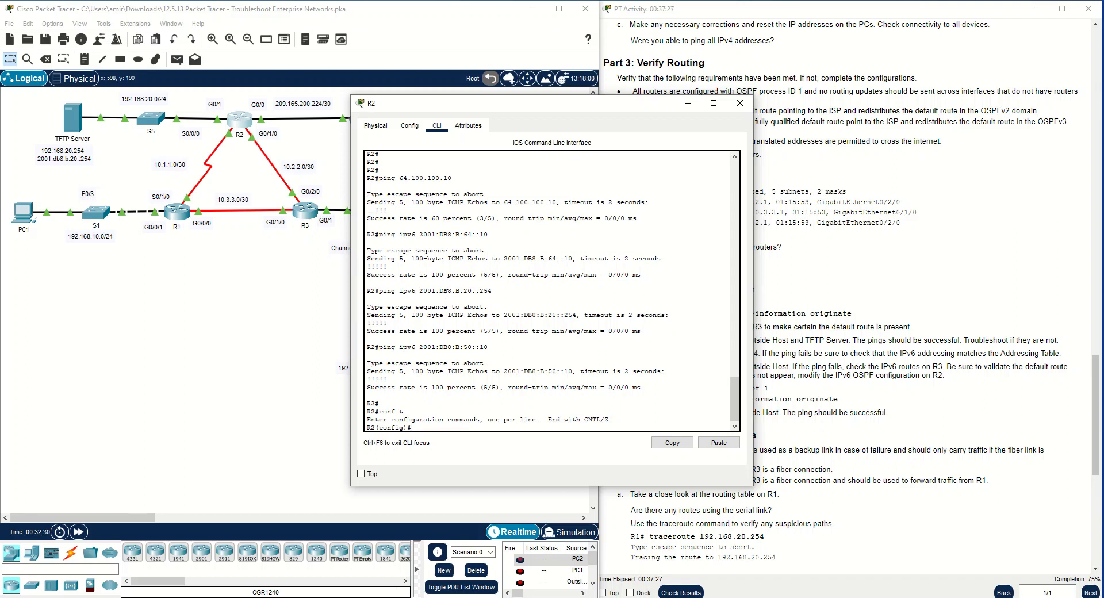
pyautogui.write('default-information originate')
pyautogui.press('Up')
pyautogui.press('Return')
pyautogui.rightClick(446, 294)
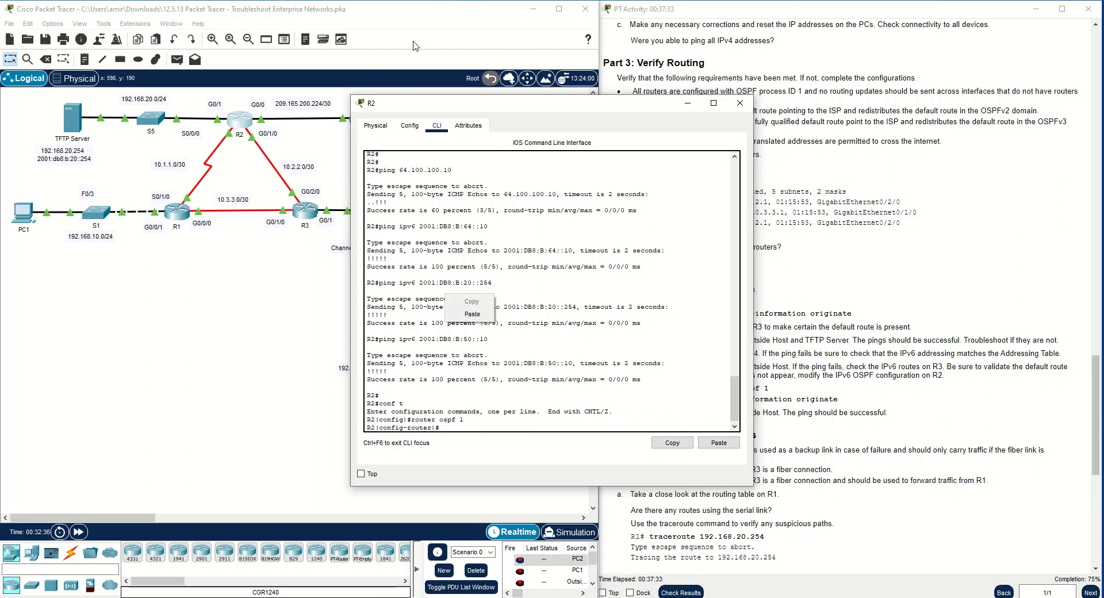
pyautogui.click(499, 103)
pyautogui.moveTo(530, 107); pyautogui.dragTo(302, 87)
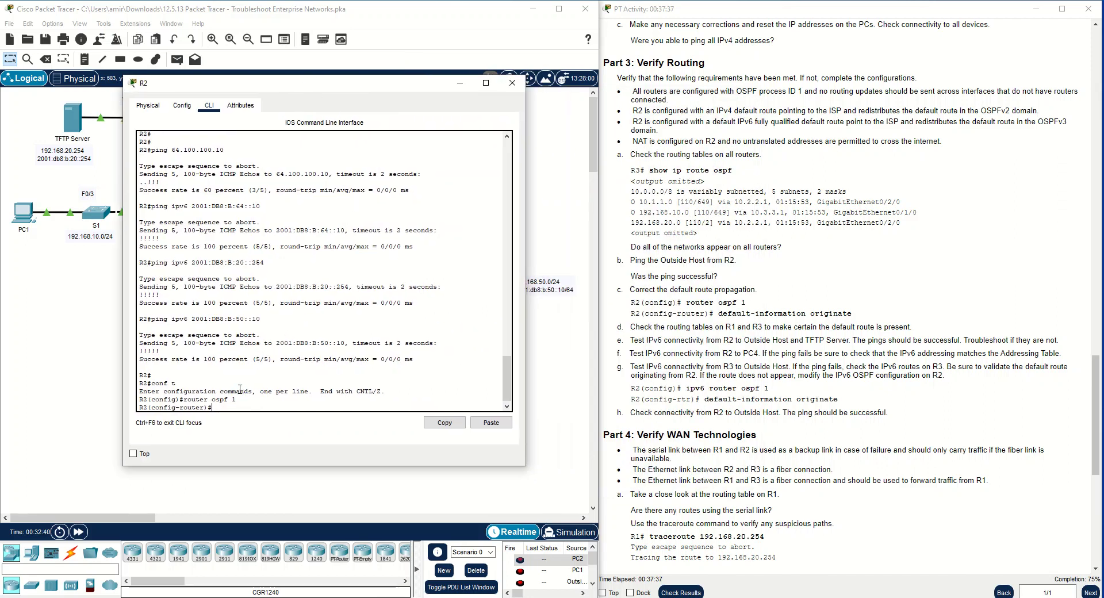
pyautogui.write('exit')
pyautogui.press('Return')
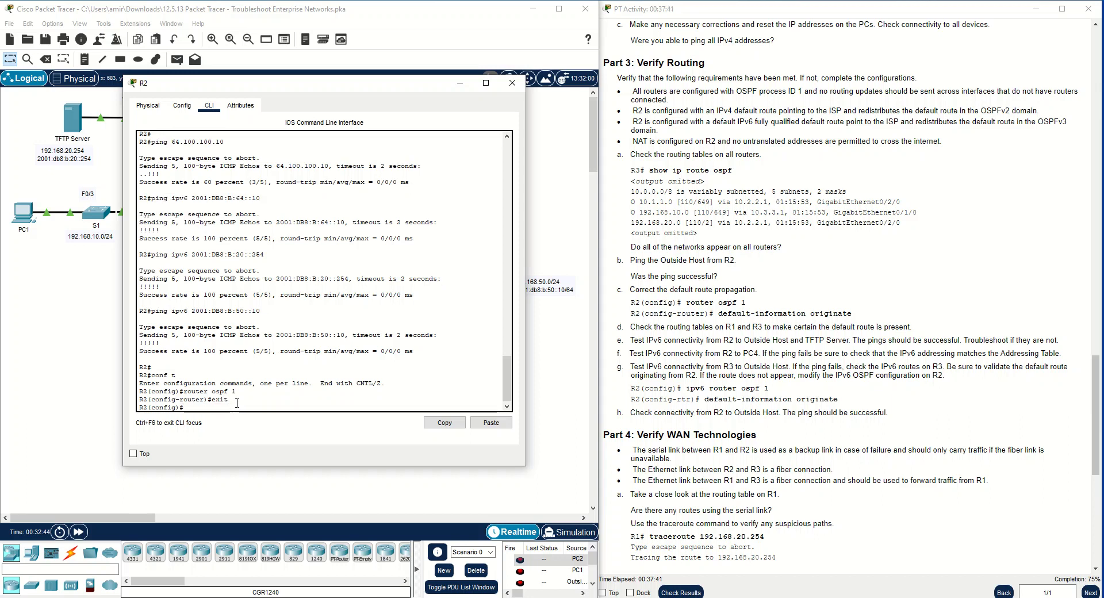
# Enter ipv6 router ospf 1 configuration on R2 and add default-information originate
pyautogui.write('ip')
pyautogui.press('BackSpace')
pyautogui.press('Return')
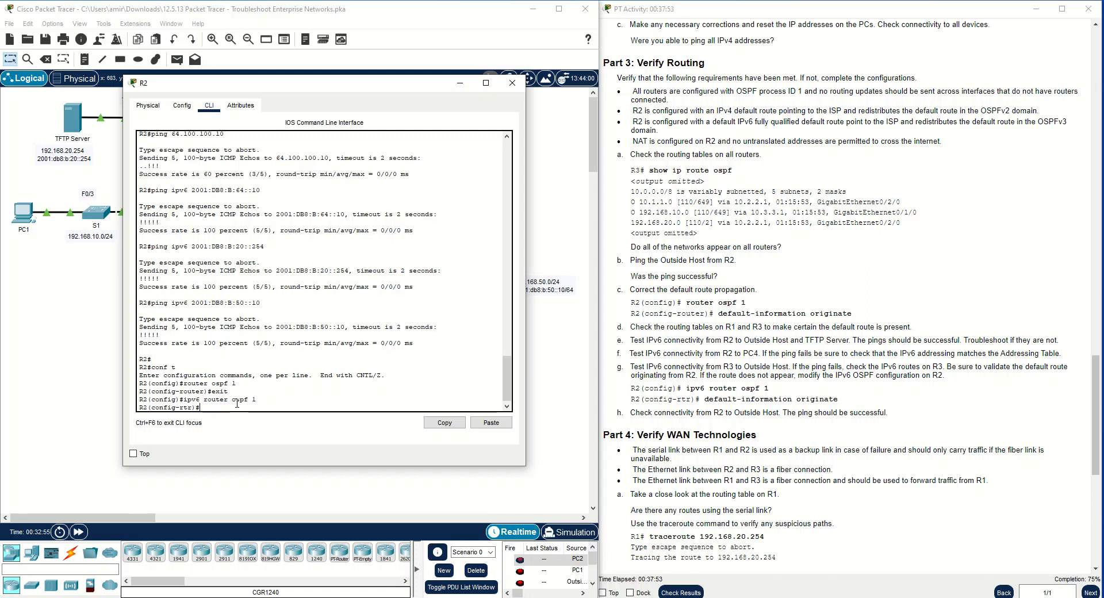
pyautogui.write('def')
pyautogui.press('Tab')
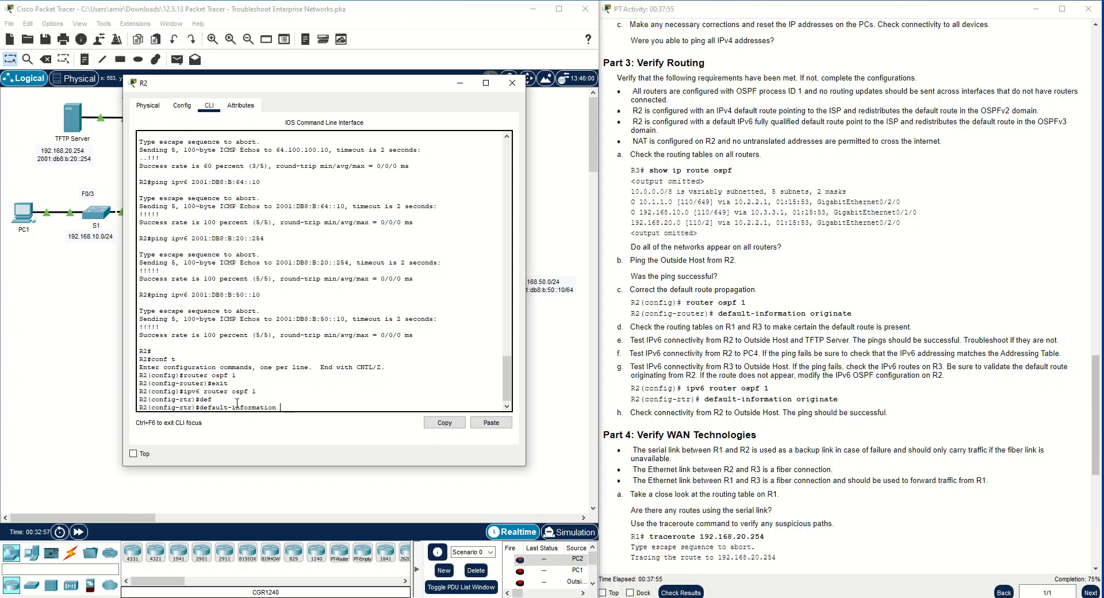
pyautogui.write('ori')
pyautogui.press('Tab')
pyautogui.press('Return')
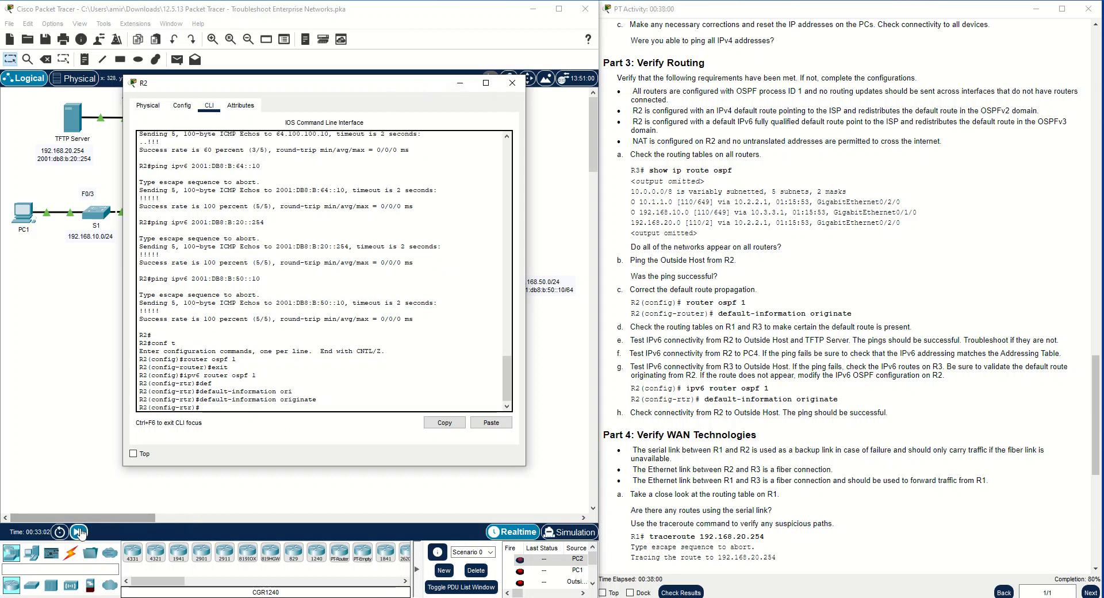
# Fast-forward the simulation time, repeat the IPv6 ping to 2001:DB8:B:64::10 from R3, and minimize the R3 window
pyautogui.click(79, 532)
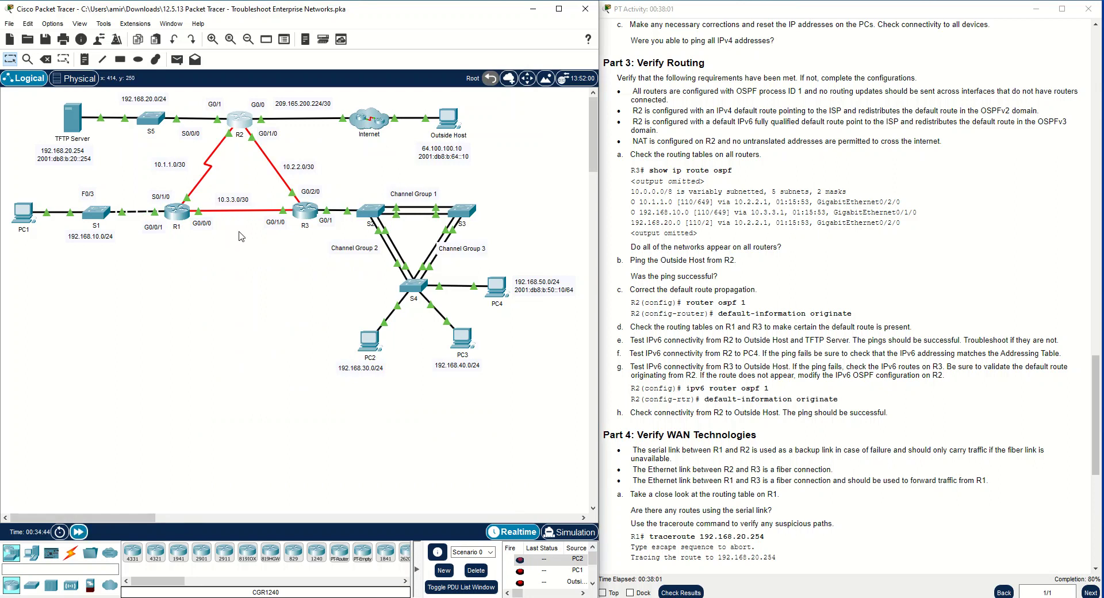
pyautogui.click(304, 211)
pyautogui.press('Up')
pyautogui.press('Return')
pyautogui.moveTo(529, 390); pyautogui.dragTo(224, 334)
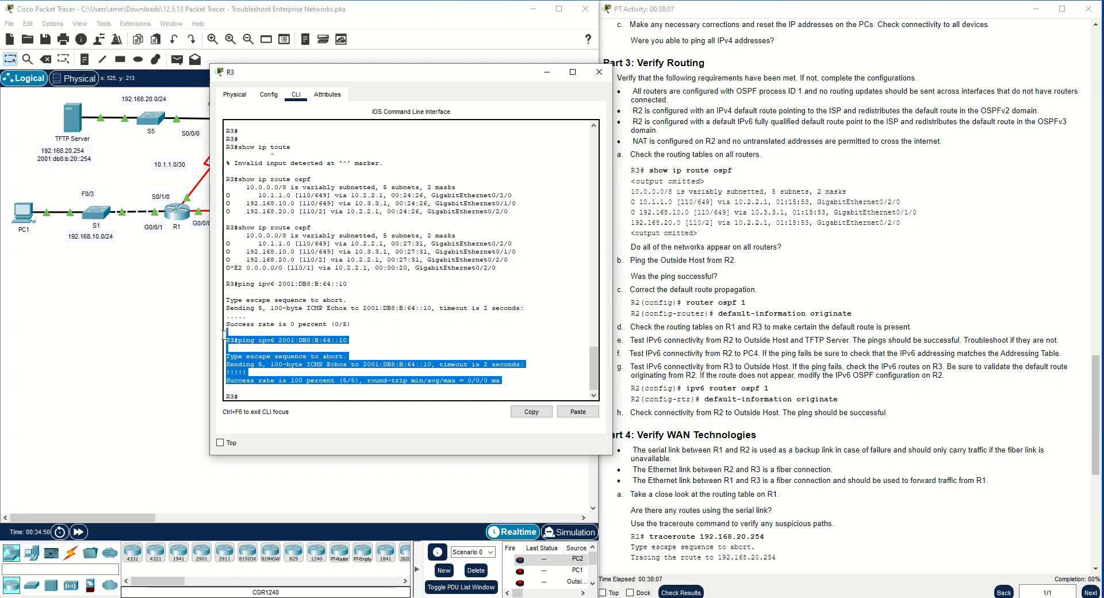
pyautogui.click(317, 352)
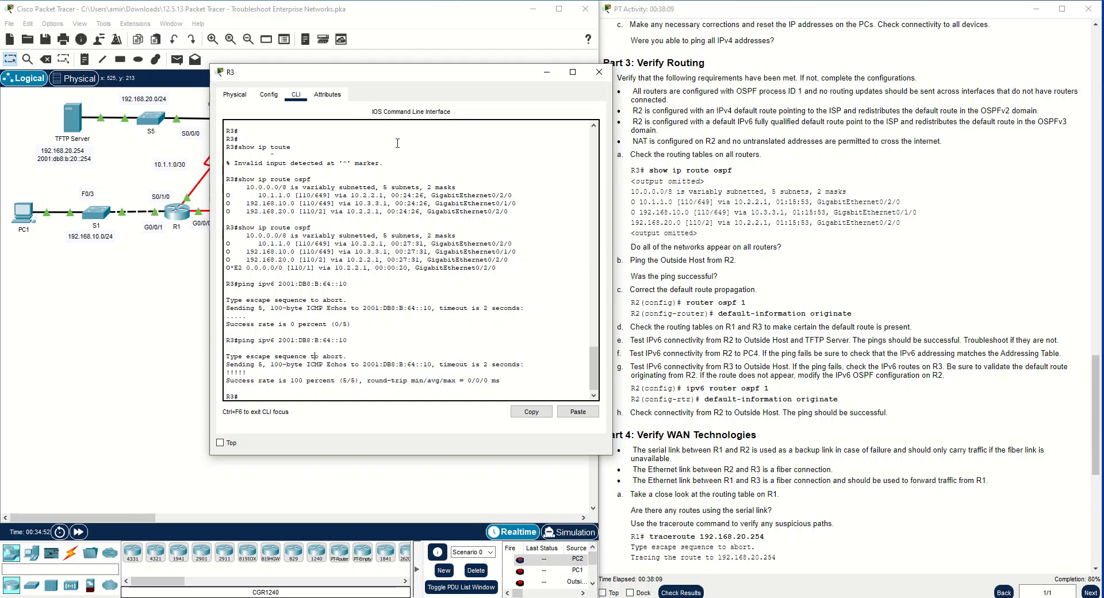
pyautogui.moveTo(405, 78); pyautogui.dragTo(556, 159)
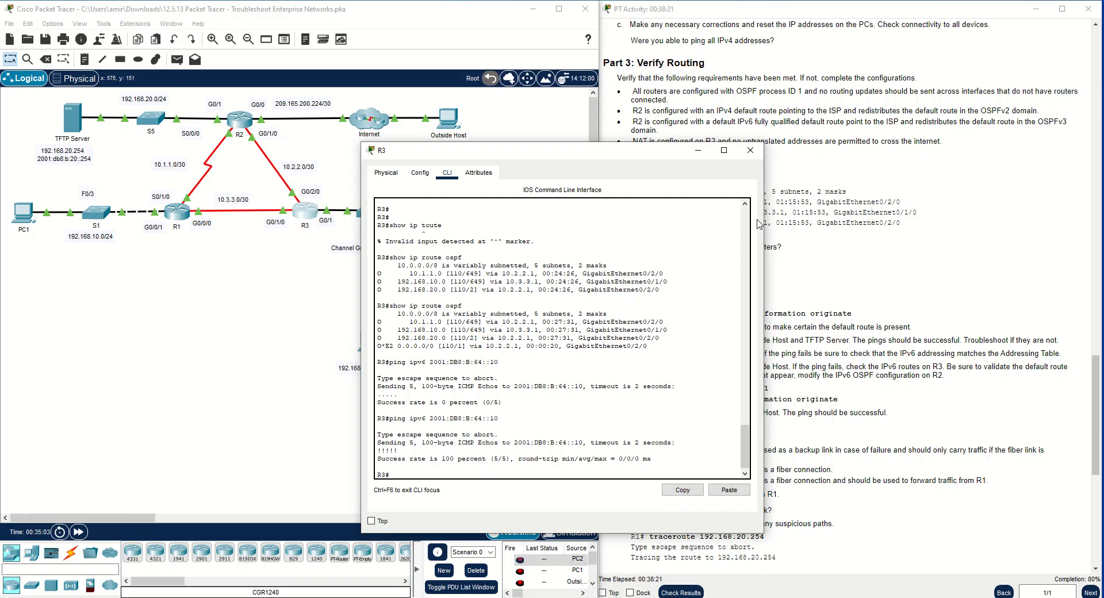
pyautogui.click(698, 151)
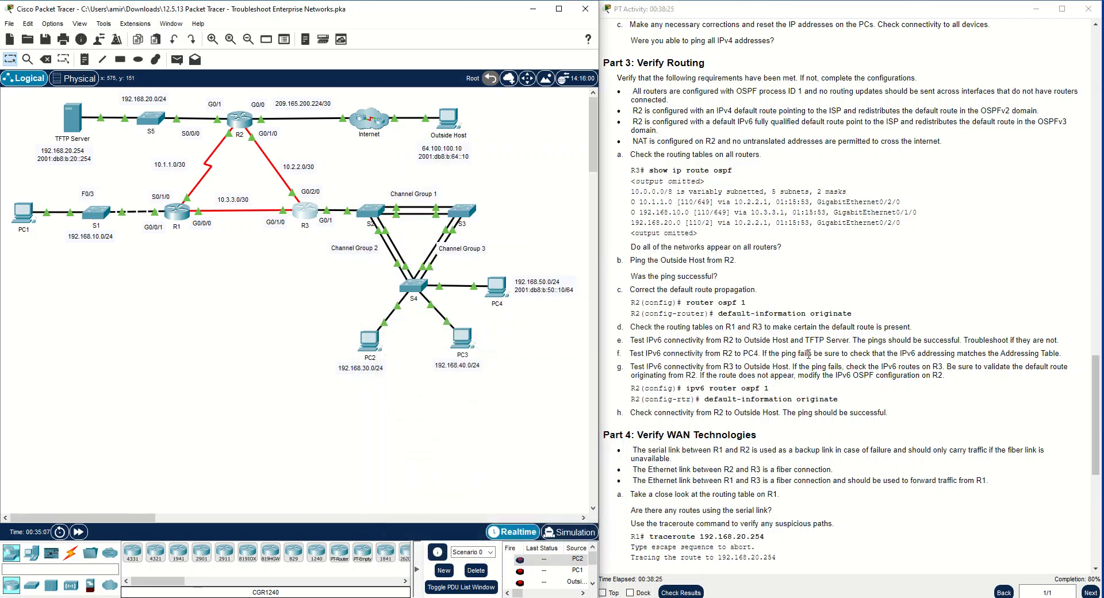
# Leave configuration mode on R2 and ping the Outside Host at 64.100.100.10
pyautogui.scroll(-3, 773, 414)
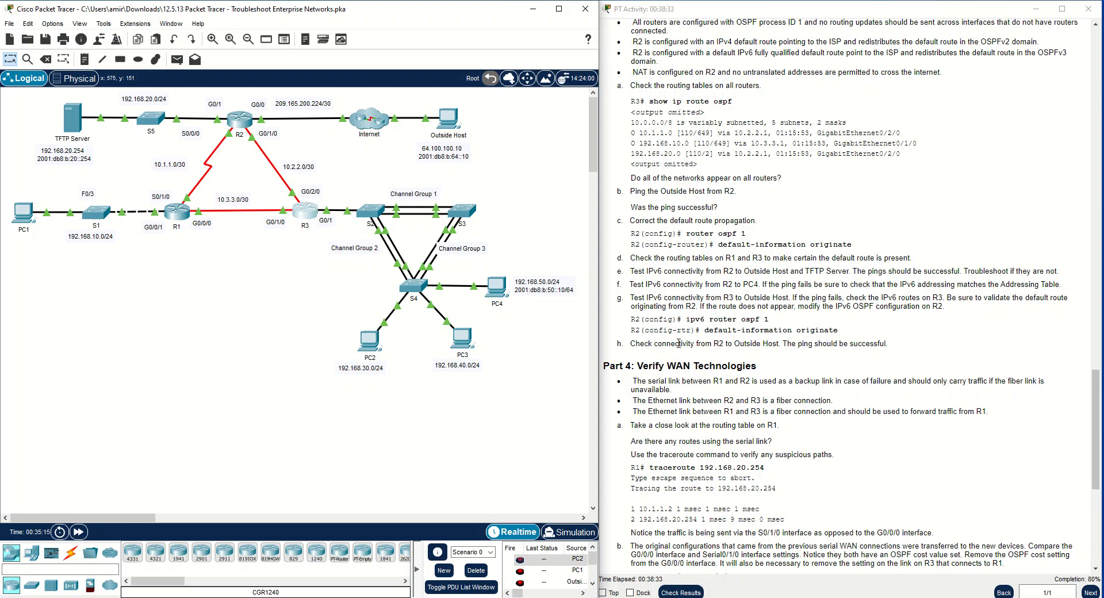
pyautogui.click(239, 120)
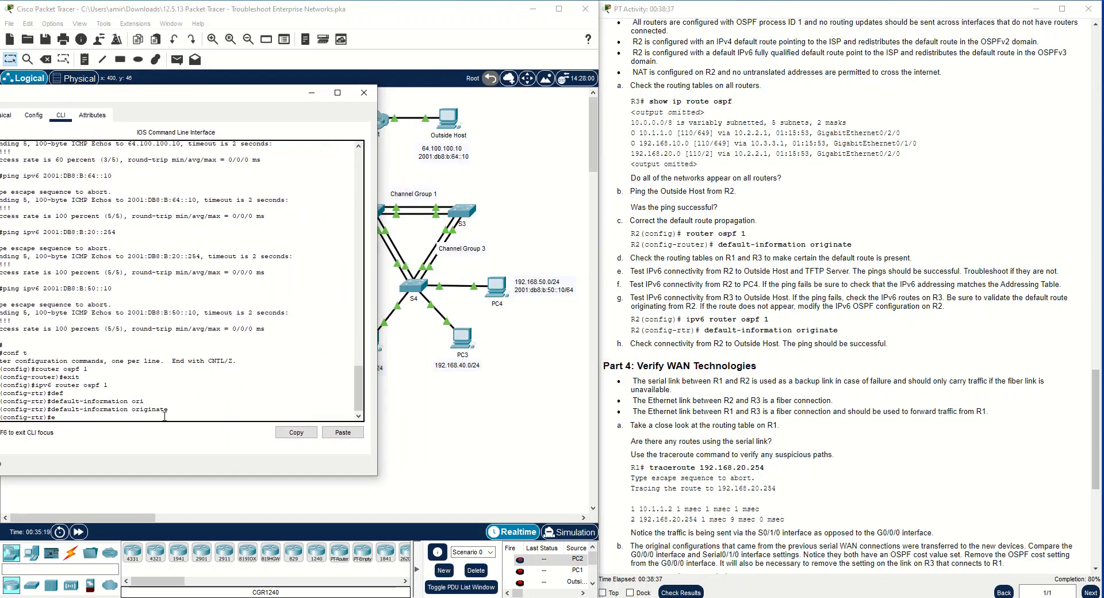
pyautogui.press('Return')
pyautogui.press('Return')
pyautogui.press('Return')
pyautogui.write('ping 64.100.100.10')
pyautogui.press('Return')
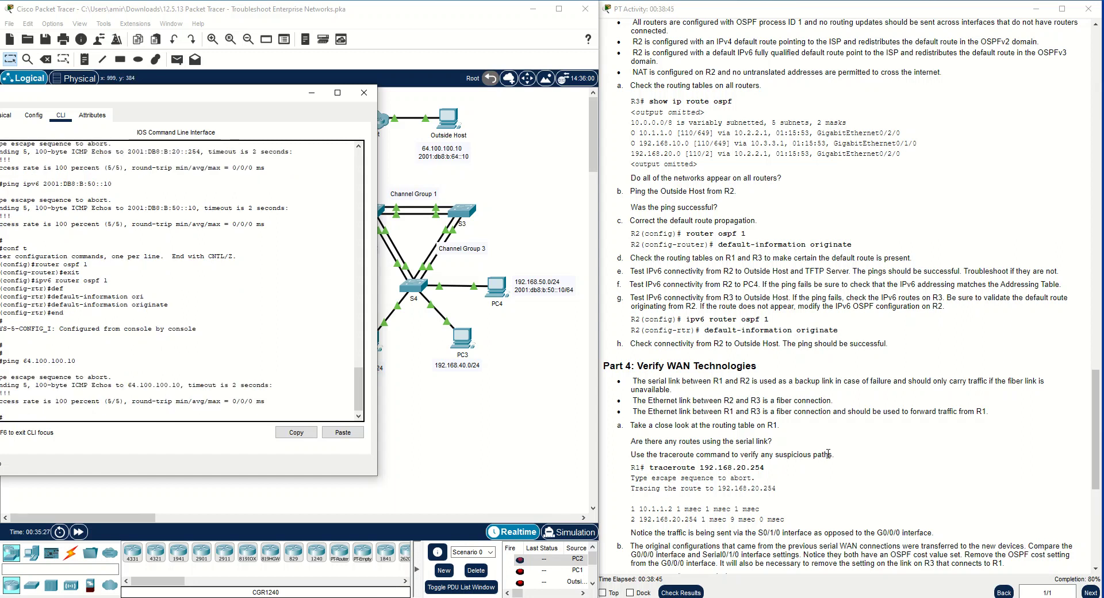
# Close the R2 window, read the first Part 4 instructions, and run show ip route on R1
pyautogui.click(791, 427)
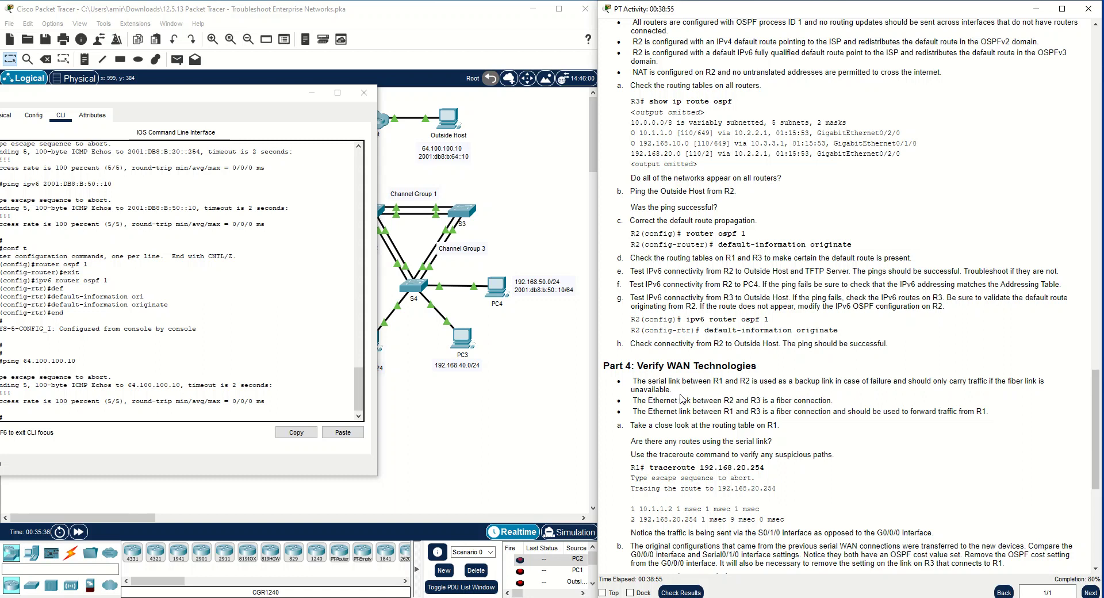
pyautogui.click(361, 93)
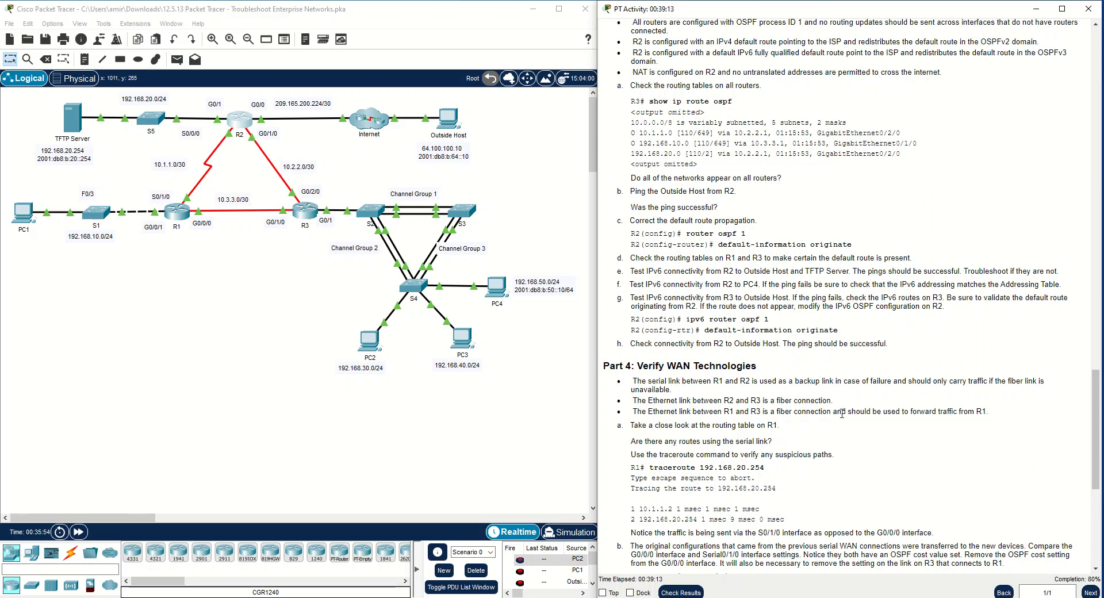
pyautogui.scroll(-1, 675, 441)
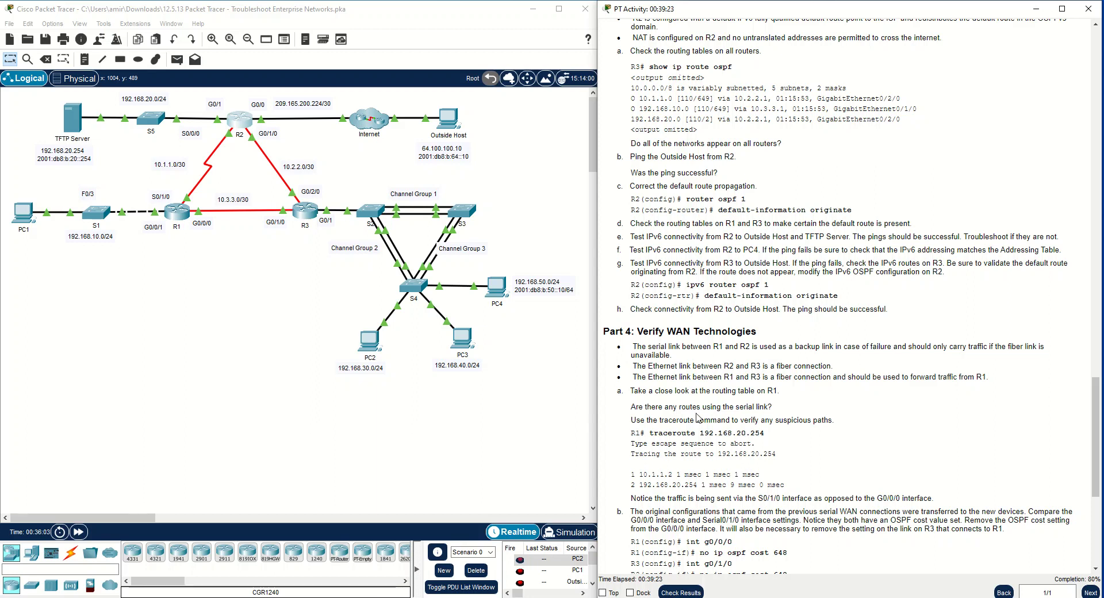
pyautogui.click(184, 213)
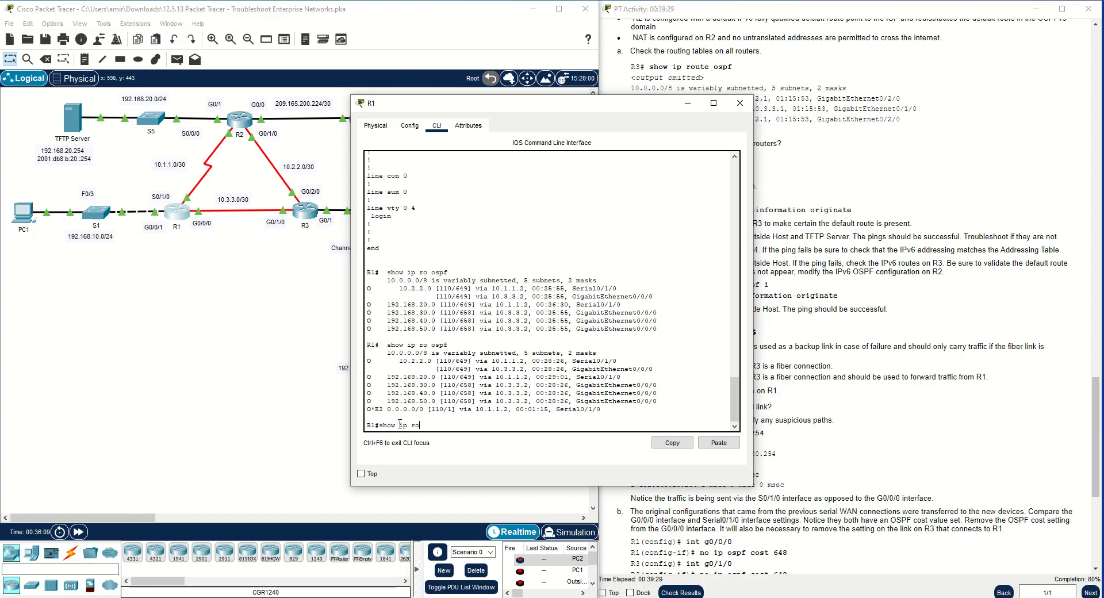
pyautogui.write('e')
pyautogui.press('Return')
pyautogui.press('space')
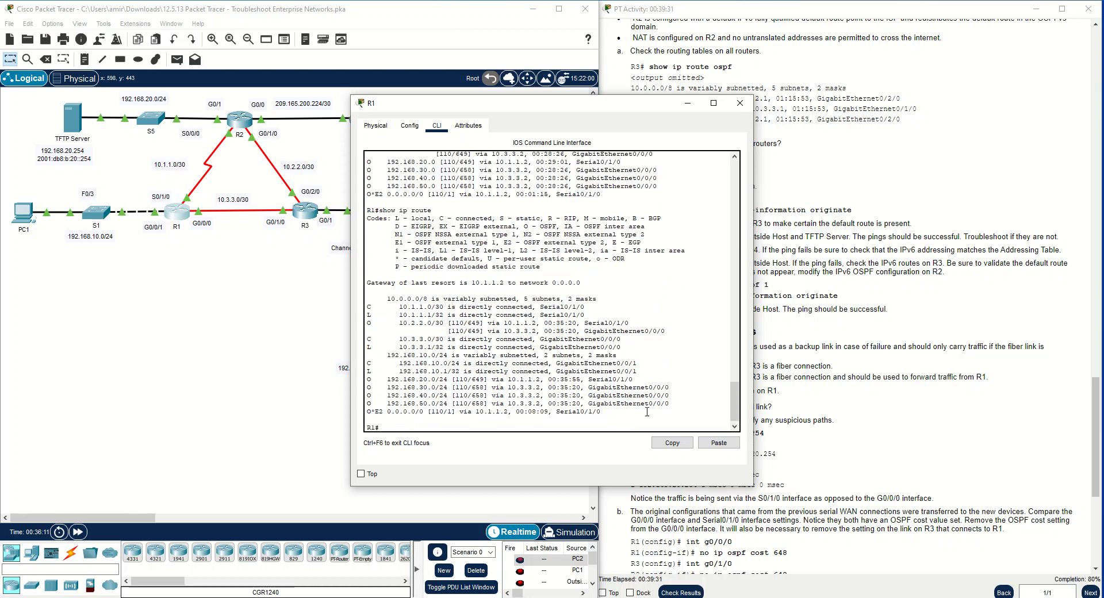
# Examine R1's routing table for the routes that use the Serial0/1/0 and GigabitEthernet0/0/0 links
pyautogui.moveTo(602, 411); pyautogui.dragTo(564, 415)
pyautogui.click(366, 410)
pyautogui.click(602, 412)
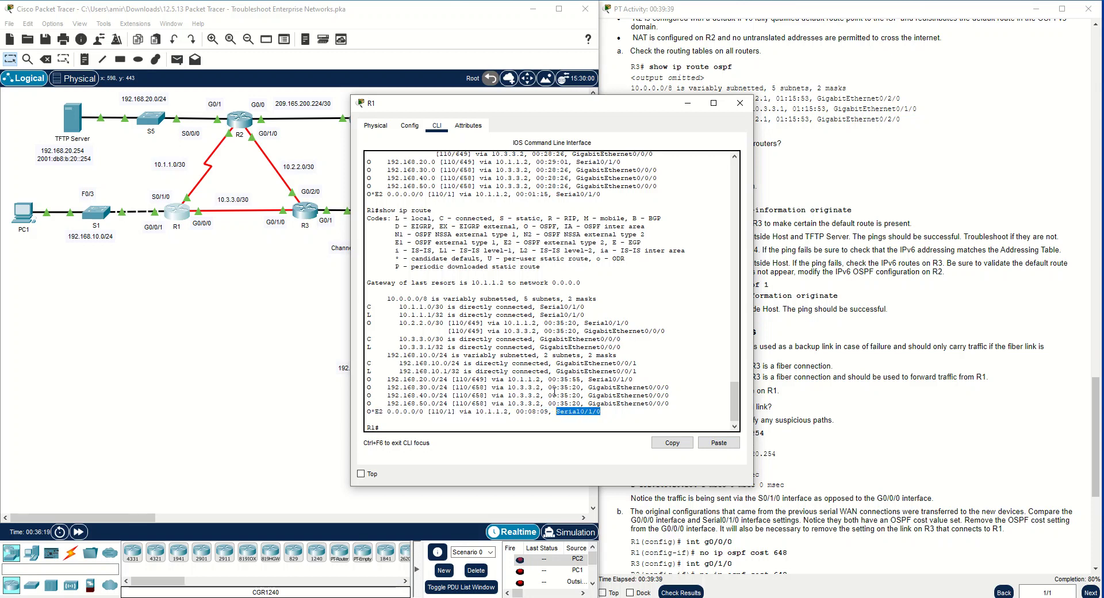
pyautogui.moveTo(565, 110); pyautogui.dragTo(314, 153)
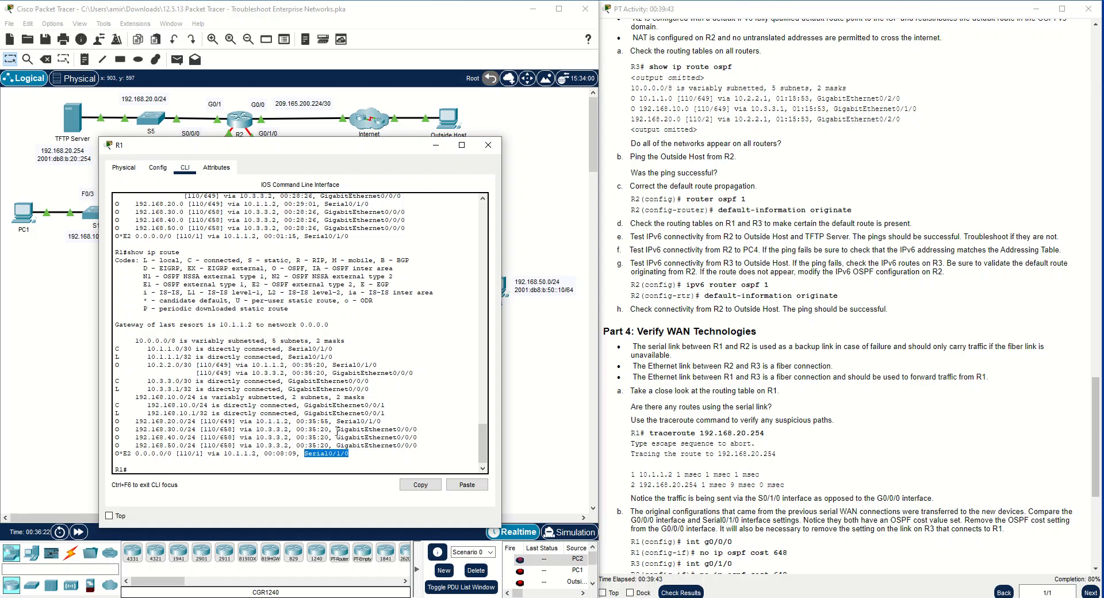
pyautogui.moveTo(389, 421); pyautogui.dragTo(132, 418)
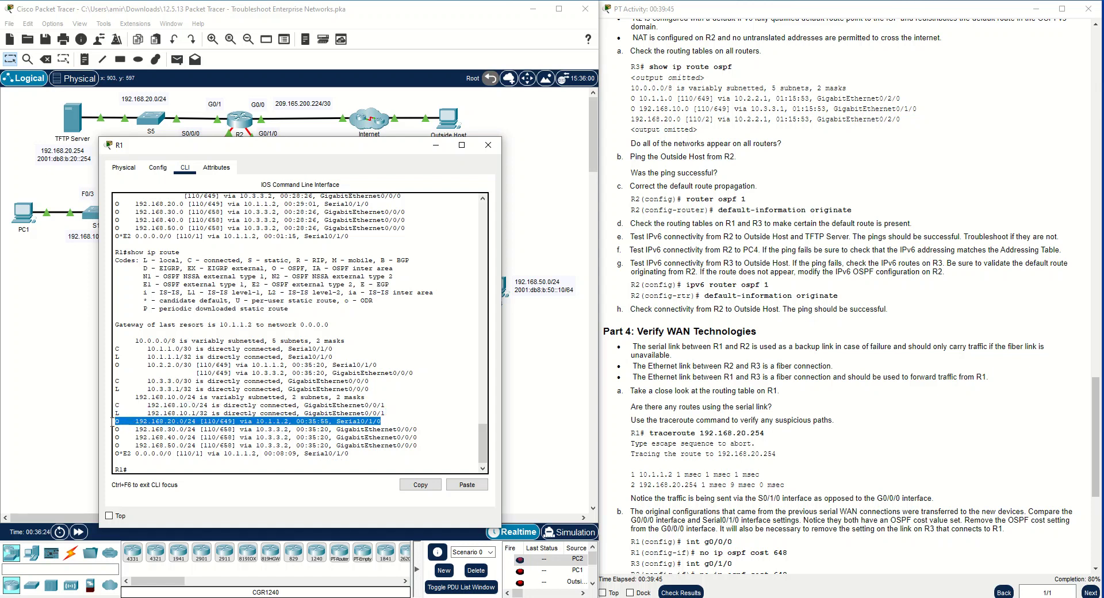
pyautogui.moveTo(334, 357); pyautogui.dragTo(122, 353)
pyautogui.moveTo(342, 353); pyautogui.dragTo(116, 353)
pyautogui.click(219, 397)
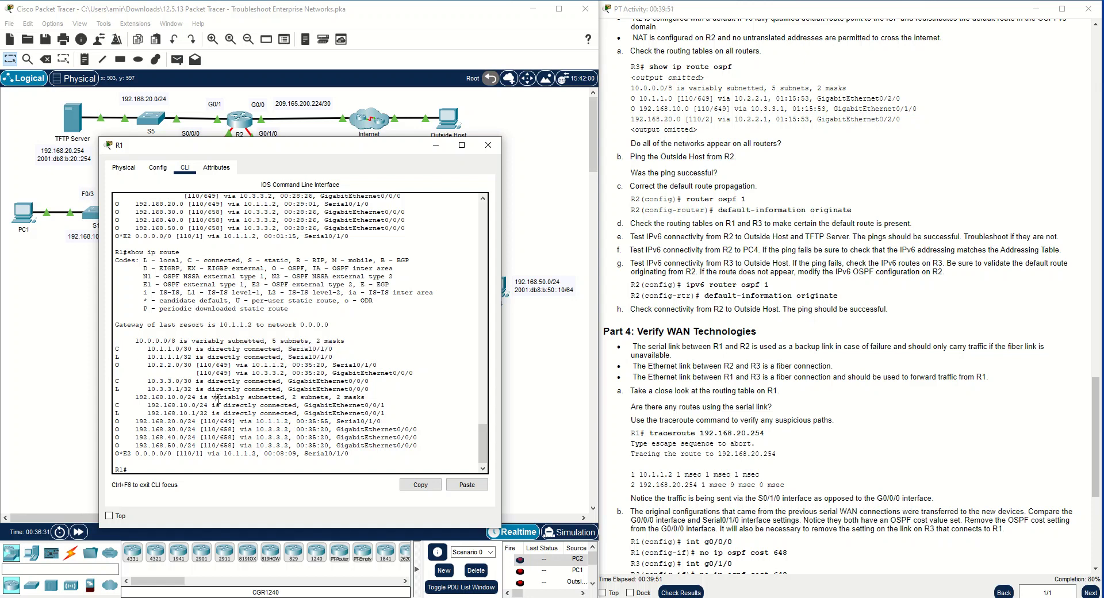
pyautogui.moveTo(372, 390); pyautogui.dragTo(147, 382)
pyautogui.click(256, 397)
# Copy the traceroute 192.168.20.254 command from the instructions and run it in R1's CLI
pyautogui.click(771, 438)
pyautogui.moveTo(771, 438); pyautogui.dragTo(650, 434)
pyautogui.rightClick(656, 436)
pyautogui.click(669, 442)
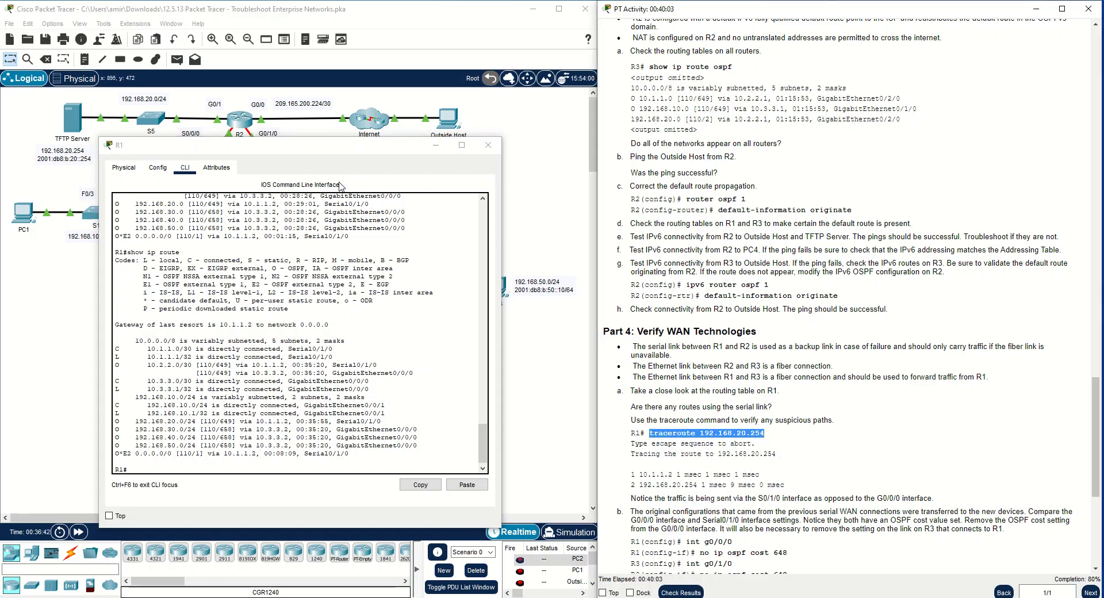
pyautogui.moveTo(305, 157); pyautogui.dragTo(849, 123)
pyautogui.rightClick(793, 435)
pyautogui.click(811, 459)
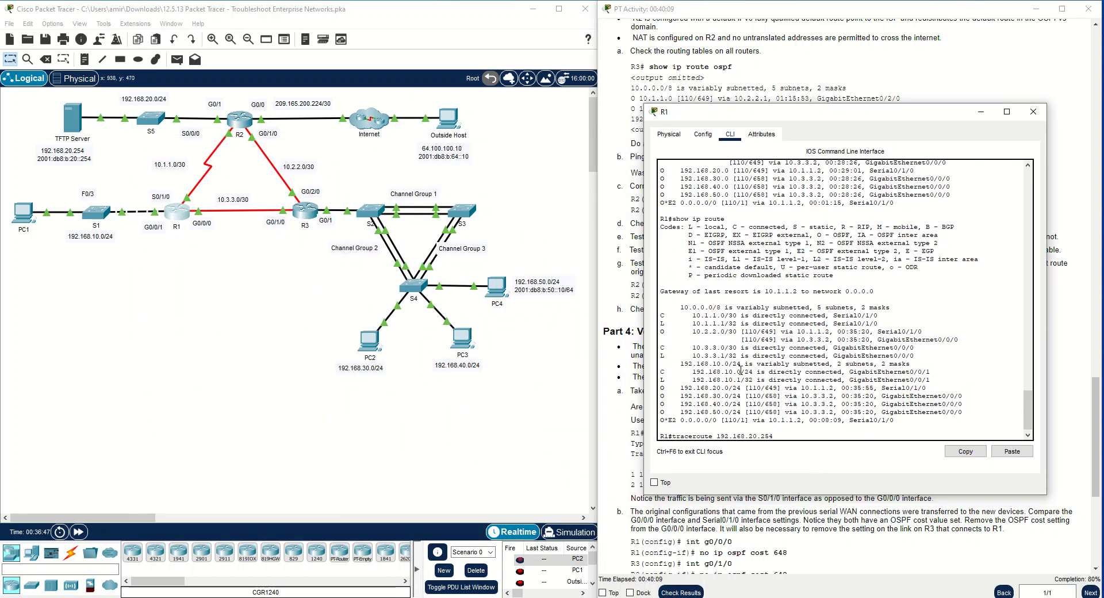
pyautogui.press('Return')
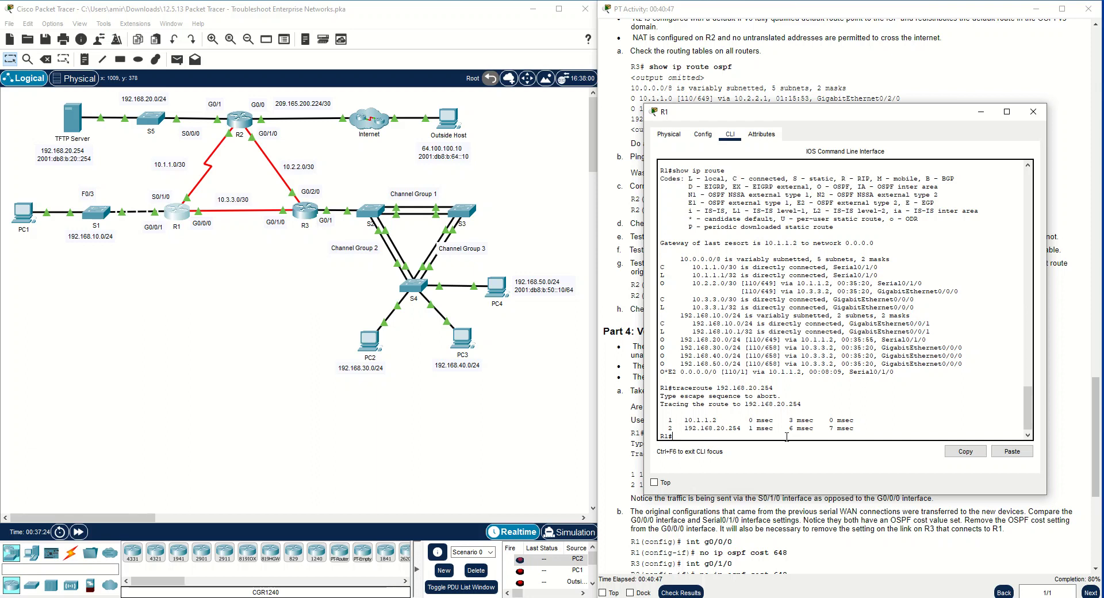
# Check the route costs in R1's table and review Part 4 instruction b on removing the OSPF cost settings
pyautogui.moveTo(764, 355); pyautogui.dragTo(779, 356)
pyautogui.moveTo(765, 348); pyautogui.dragTo(779, 347)
pyautogui.click(779, 363)
pyautogui.click(800, 557)
pyautogui.scroll(-2, 776, 450)
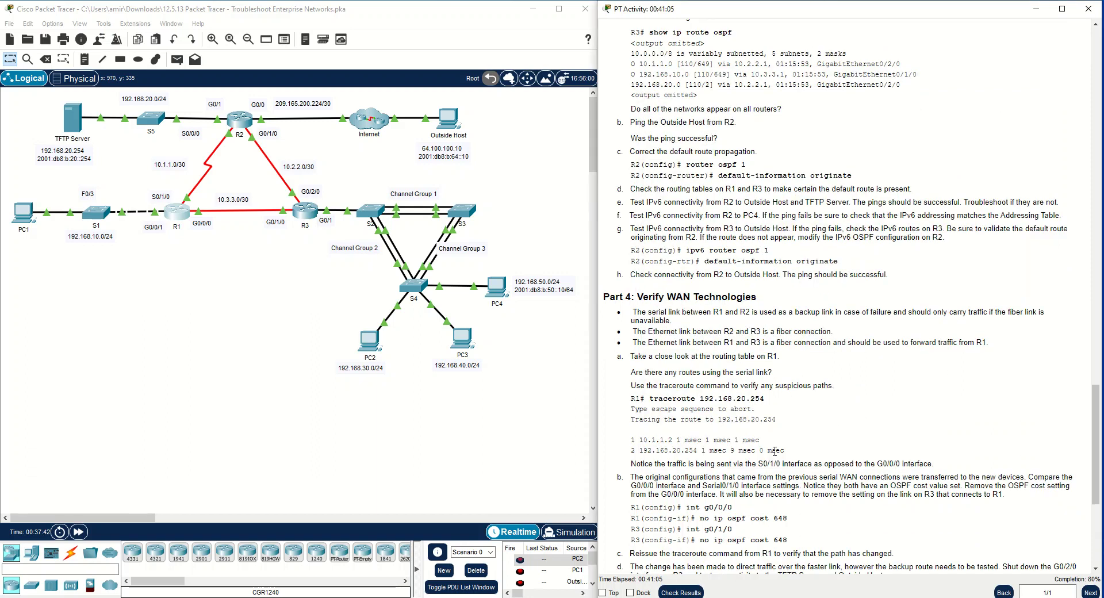
pyautogui.scroll(-2, 774, 450)
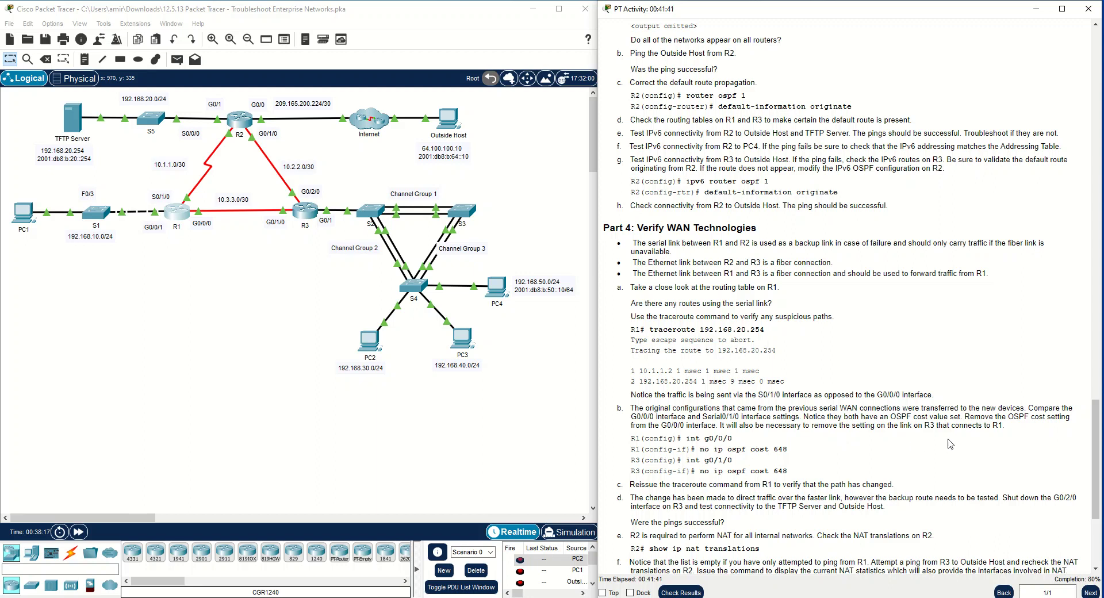
# Enter interface g0/0/0 configuration on R1 and remove its OSPF cost with no ip ospf cost 648
pyautogui.click(175, 215)
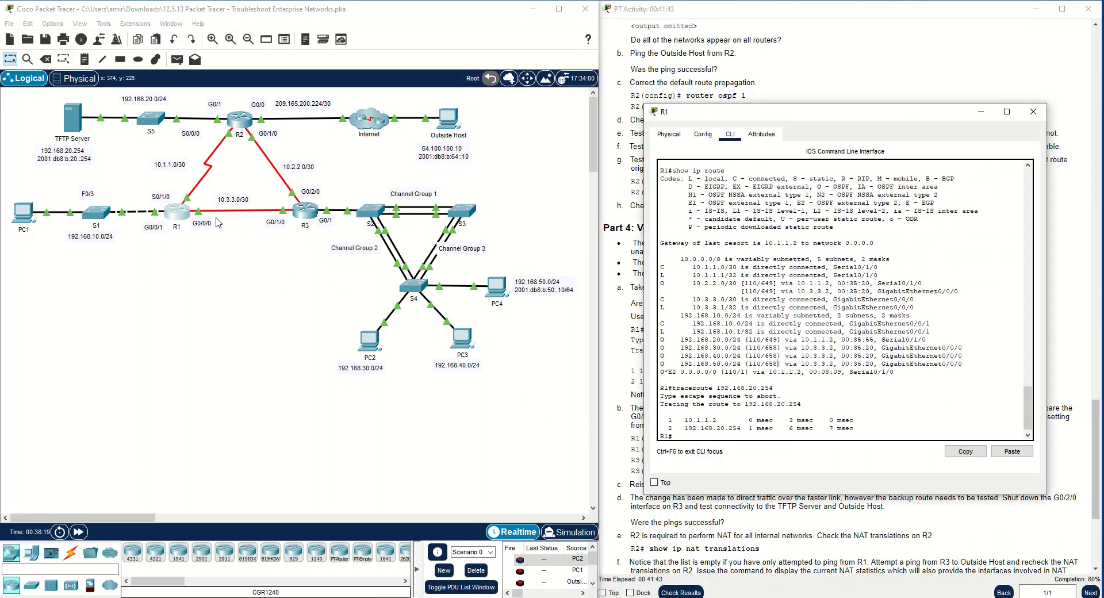
pyautogui.write('conf t')
pyautogui.press('Return')
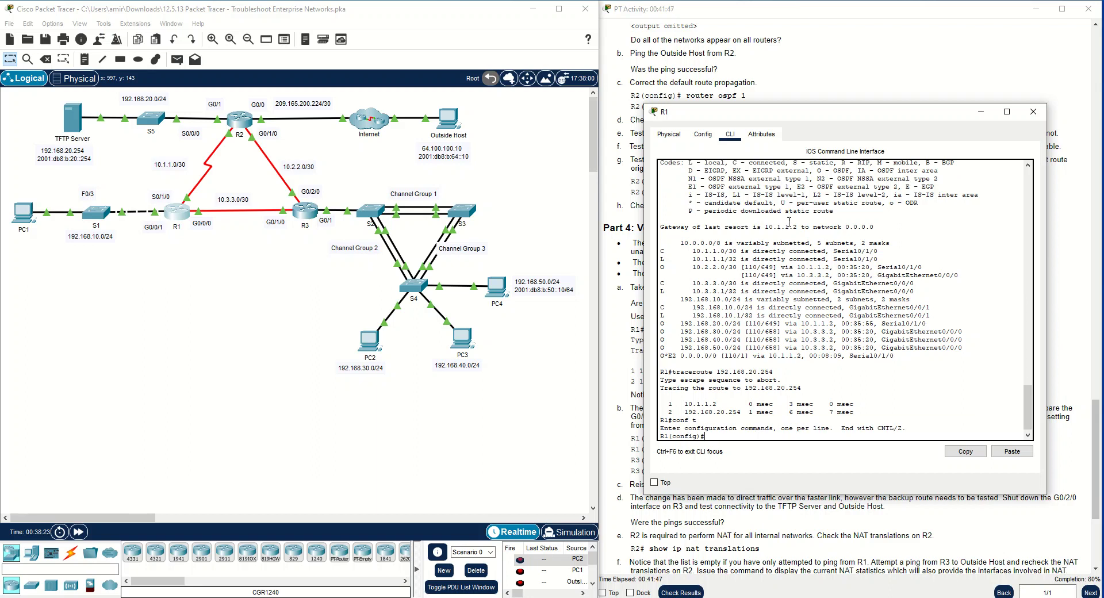
pyautogui.moveTo(829, 112); pyautogui.dragTo(230, 261)
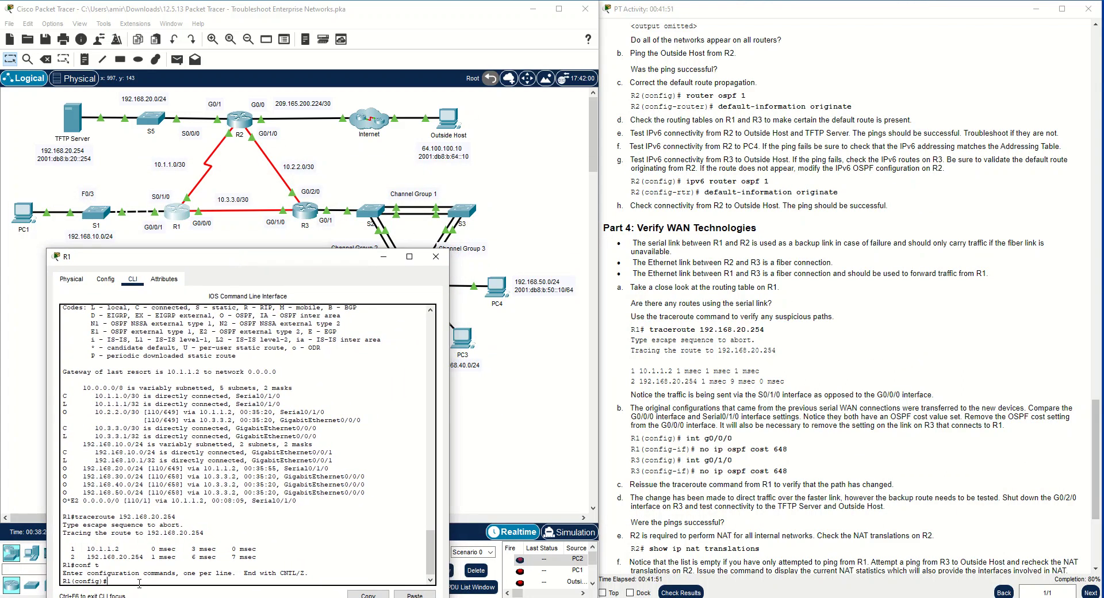
pyautogui.write('int g0/0/0')
pyautogui.press('Return')
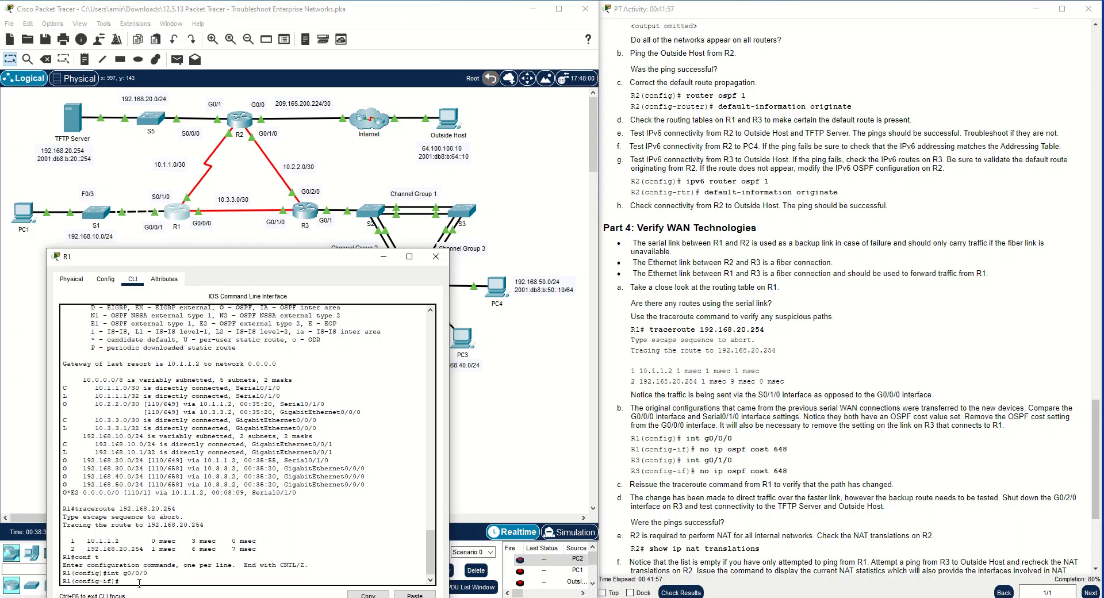
pyautogui.write('no ip ospf cost 648')
pyautogui.press('Return')
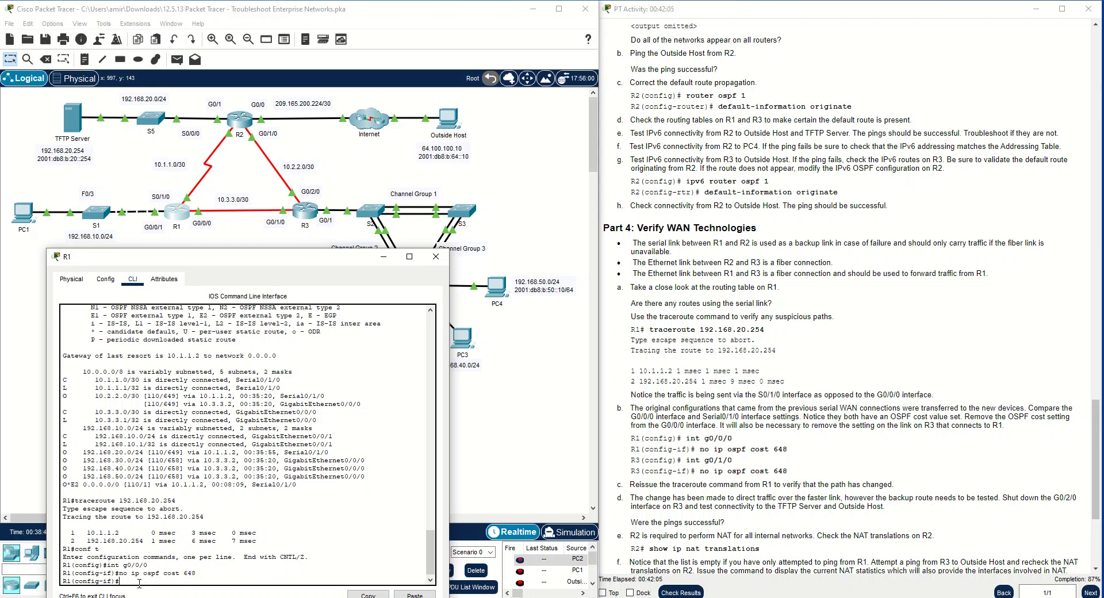
# Move the R1 window off the simulation time controls, fast-forward the time, and return to R1's CLI
pyautogui.moveTo(287, 260); pyautogui.dragTo(547, 207)
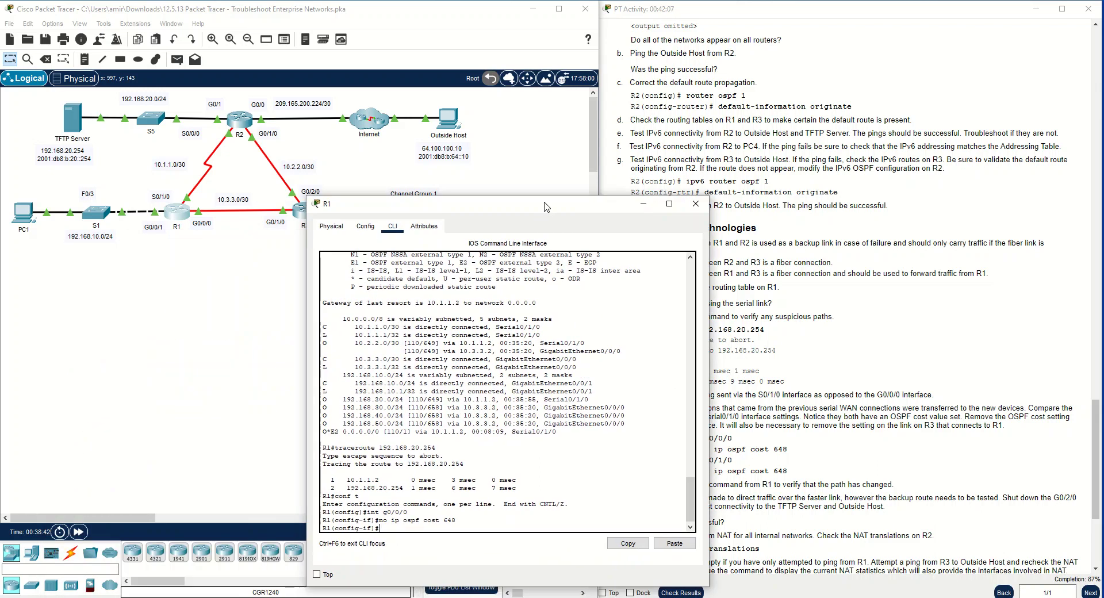
pyautogui.click(76, 531)
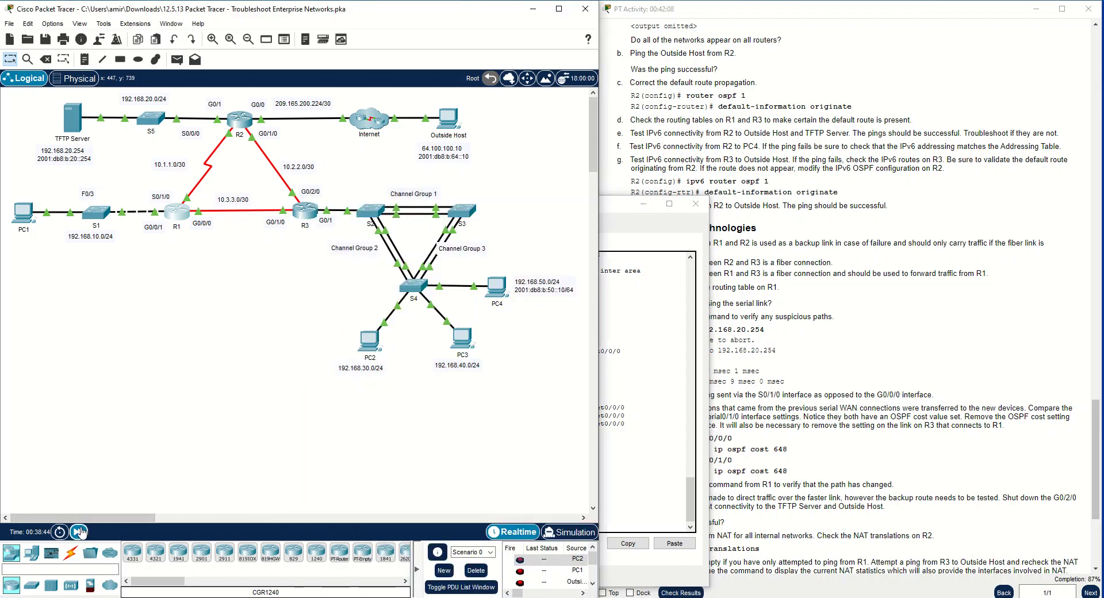
pyautogui.click(633, 521)
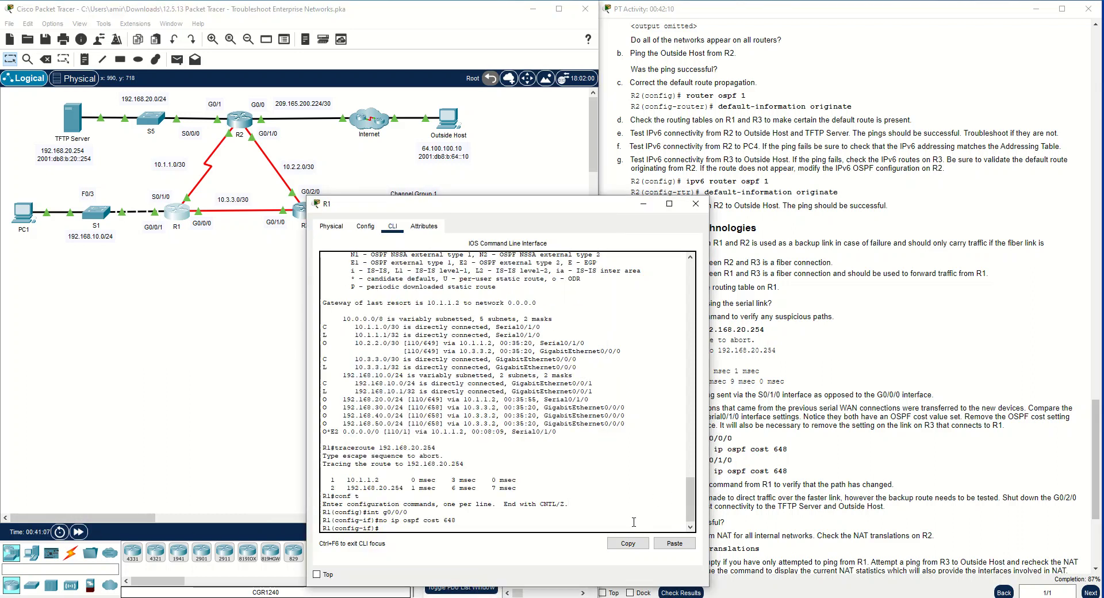
# Display R1's routing table from interface configuration mode with do show ip route
pyautogui.write('so ')
pyautogui.write('show ip rouy')
pyautogui.write('e')
pyautogui.press('Return')
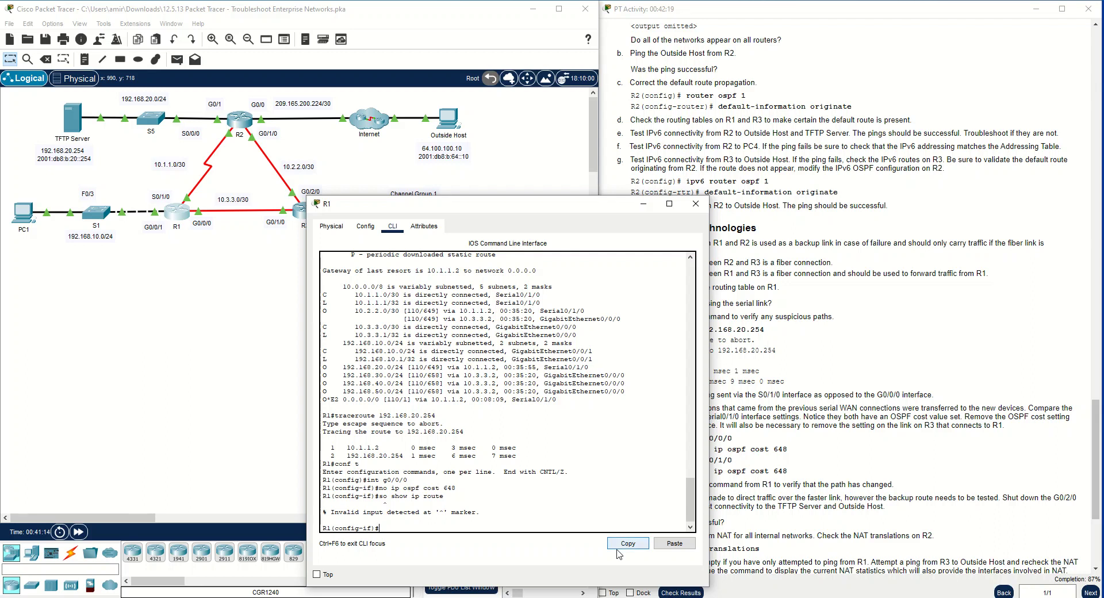
pyautogui.press('Up')
pyautogui.press('Left')
pyautogui.press('Left')
pyautogui.press('Left')
pyautogui.press('Left')
pyautogui.press('Left')
pyautogui.press('Left')
pyautogui.press('Left')
pyautogui.press('Left')
pyautogui.press('Delete')
pyautogui.write('d')
pyautogui.press('Return')
pyautogui.press('space')
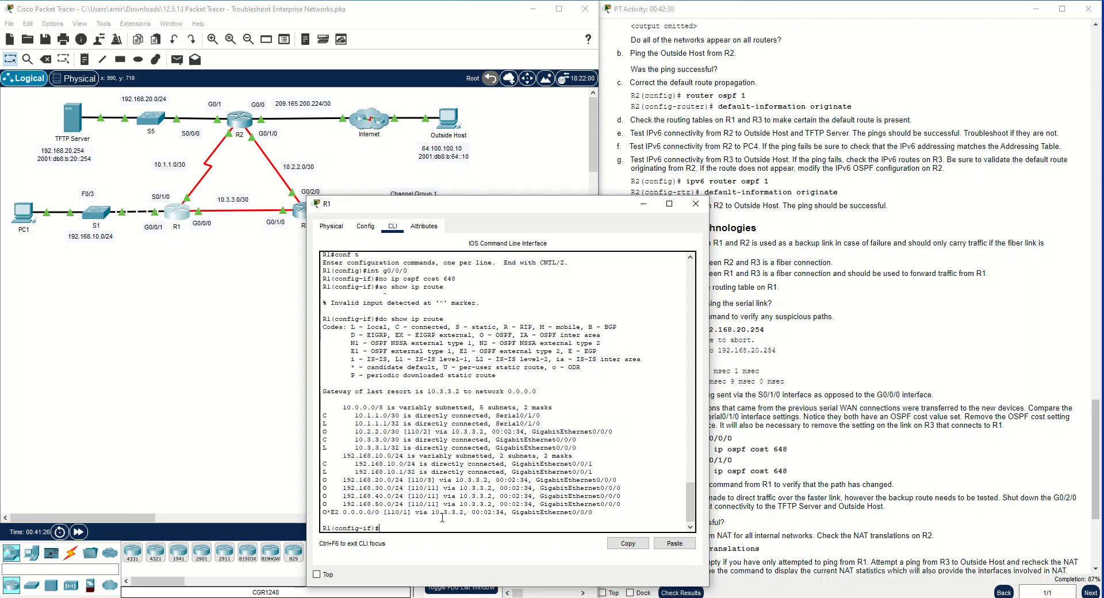
# Minimize R1's window, open R3's CLI, enter global configuration mode with conf t, and move its window off the instructions
pyautogui.moveTo(528, 204); pyautogui.dragTo(352, 182)
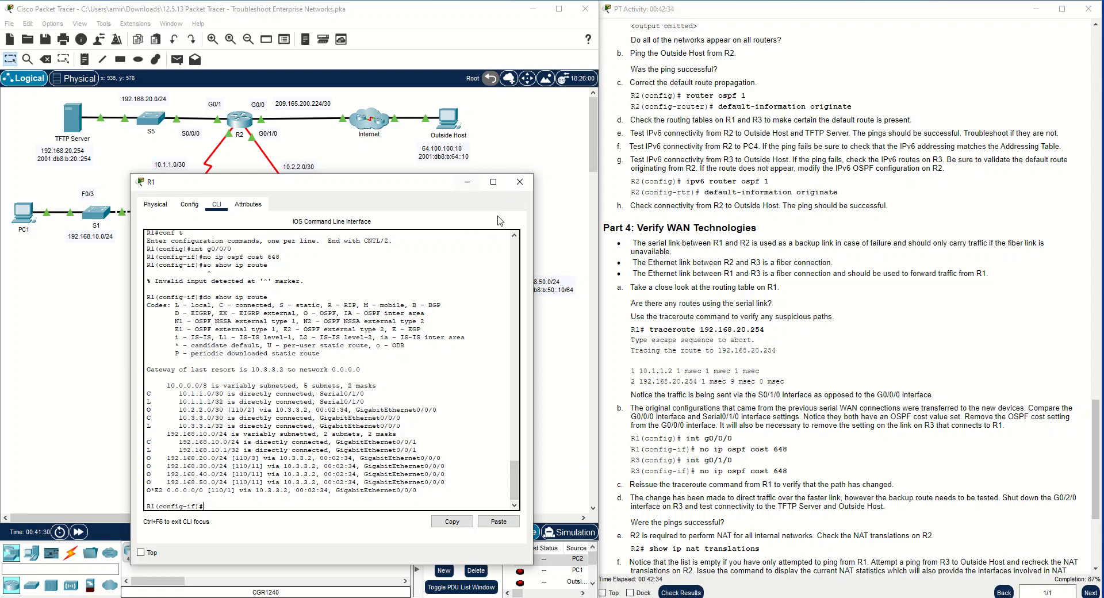
pyautogui.click(468, 181)
pyautogui.click(305, 210)
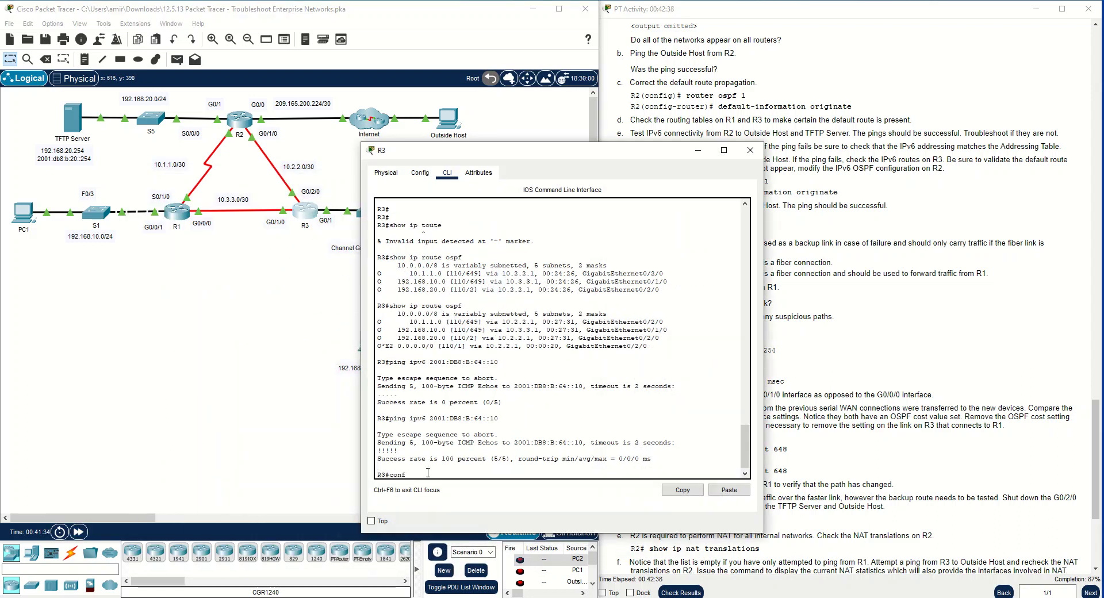
pyautogui.press('Return')
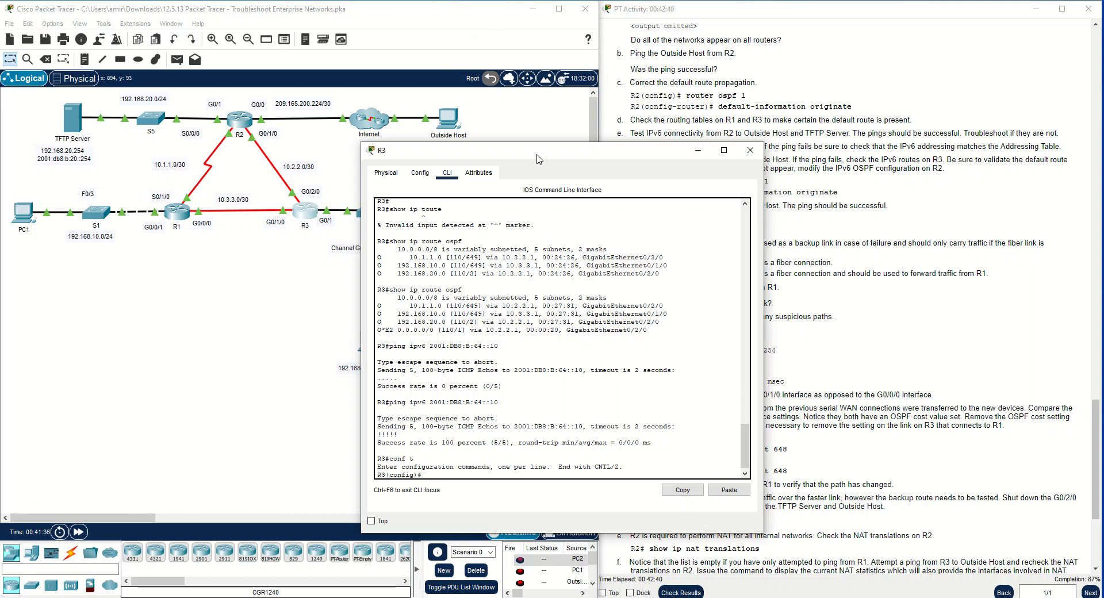
pyautogui.moveTo(536, 154); pyautogui.dragTo(328, 156)
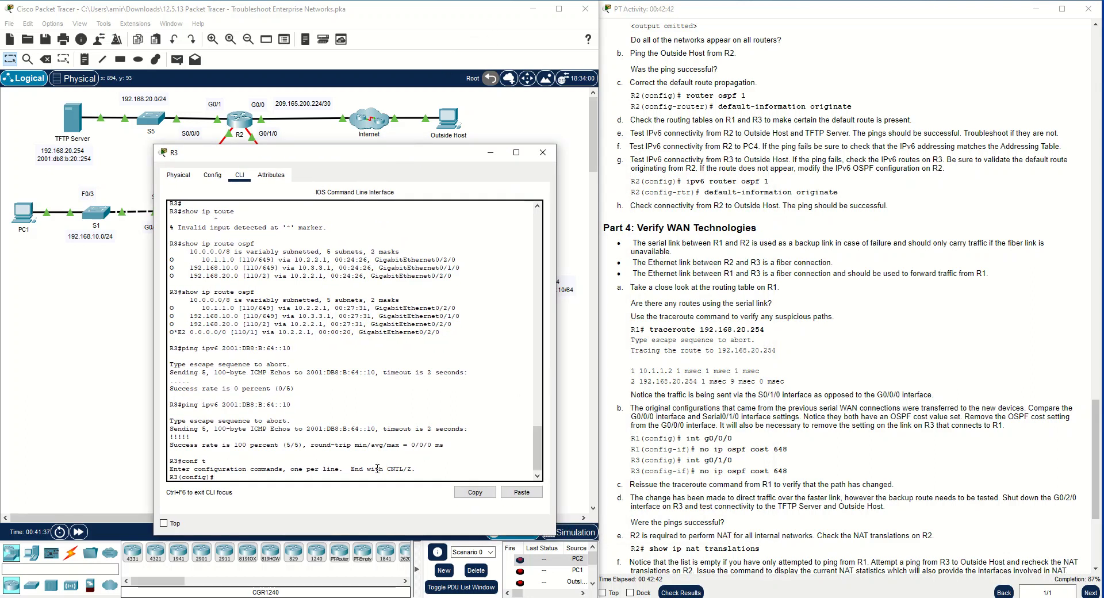
# Copy no ip ospf cost 648 from Part 4 instruction b and try to run it together with int g0/1/0 on R3
pyautogui.write('int g0/1/0')
pyautogui.moveTo(700, 471); pyautogui.dragTo(786, 471)
pyautogui.rightClick(781, 471)
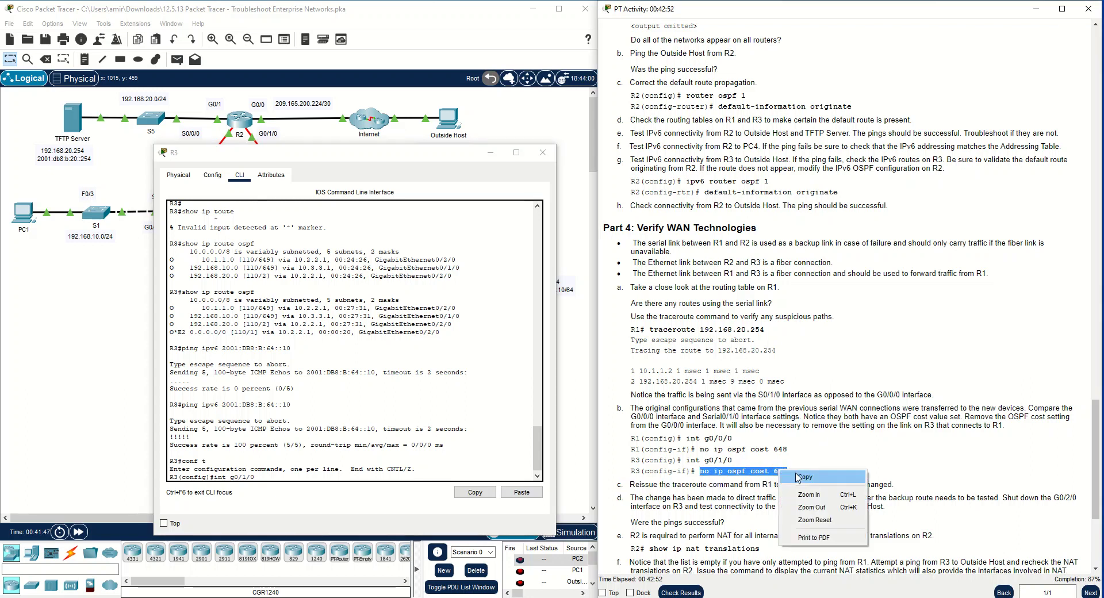
pyautogui.click(799, 477)
pyautogui.click(293, 479)
pyautogui.hotkey('ctrl', 'v')
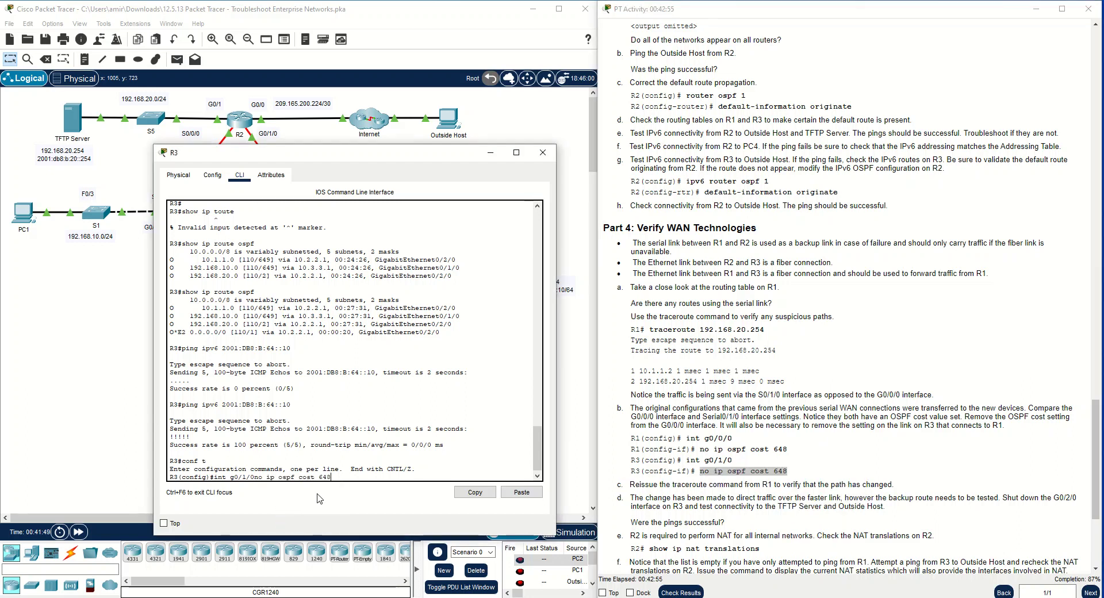
pyautogui.press('Return')
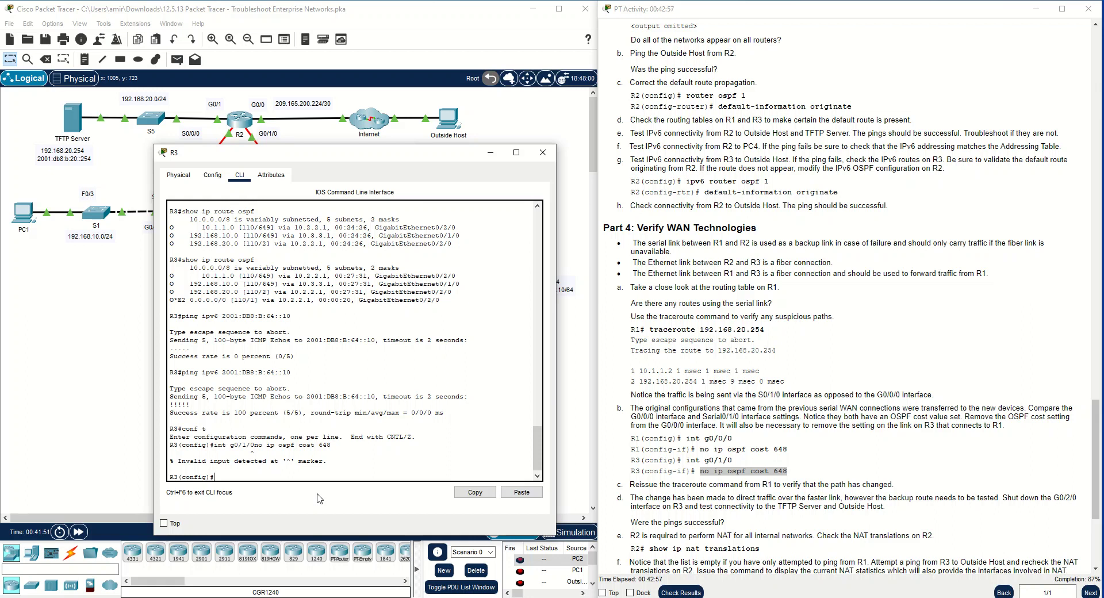
# Enter interface g0/1/0 configuration on R3 and remove its OSPF cost with no ip ospf cost 648
pyautogui.press('Up')
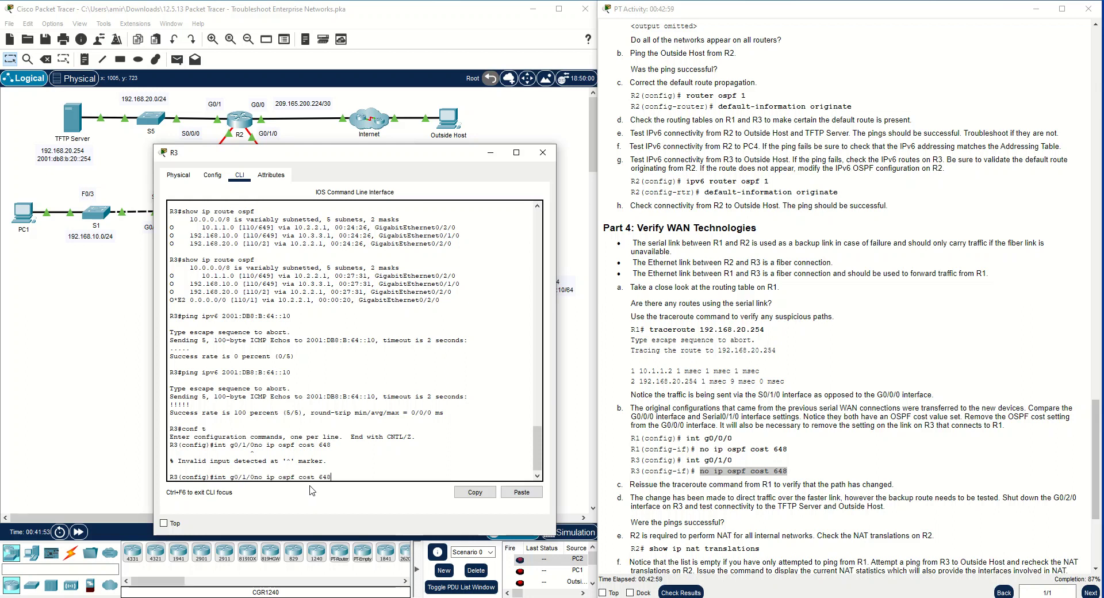
pyautogui.press('BackSpace')
pyautogui.press('BackSpace')
pyautogui.press('BackSpace')
pyautogui.press('BackSpace')
pyautogui.press('BackSpace')
pyautogui.press('BackSpace')
pyautogui.press('BackSpace')
pyautogui.press('BackSpace')
pyautogui.press('BackSpace')
pyautogui.press('BackSpace')
pyautogui.press('BackSpace')
pyautogui.press('BackSpace')
pyautogui.press('BackSpace')
pyautogui.press('BackSpace')
pyautogui.press('BackSpace')
pyautogui.press('BackSpace')
pyautogui.press('BackSpace')
pyautogui.press('BackSpace')
pyautogui.press('Return')
pyautogui.hotkey('ctrl', 'v')
pyautogui.press('Return')
pyautogui.press('Return')
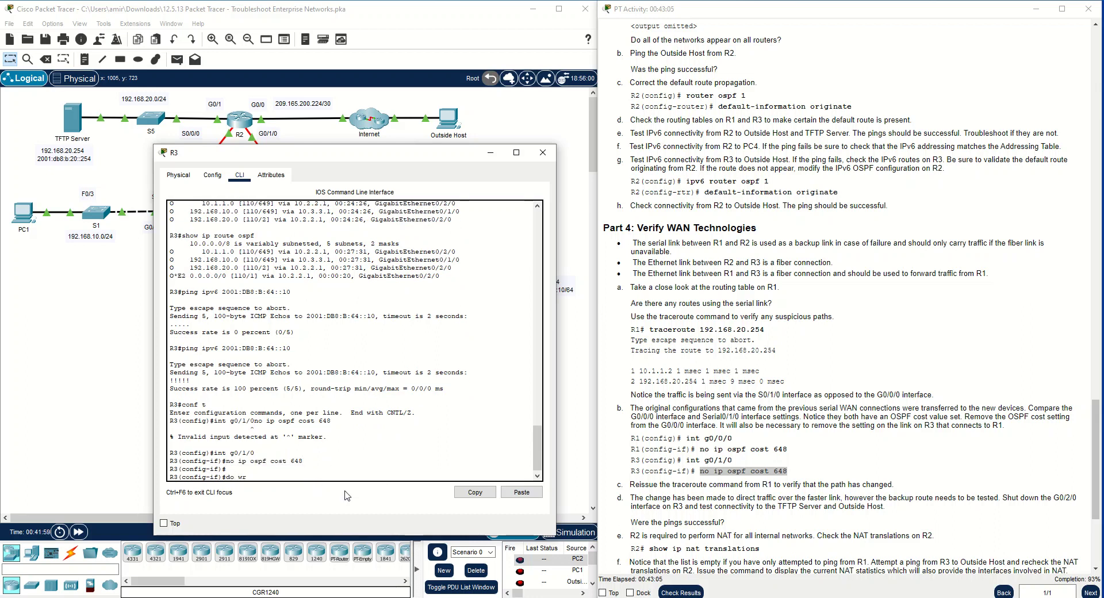
# Save R3's configuration from interface mode with do wr
pyautogui.write('do wr')
pyautogui.press('Return')
pyautogui.press('Return')
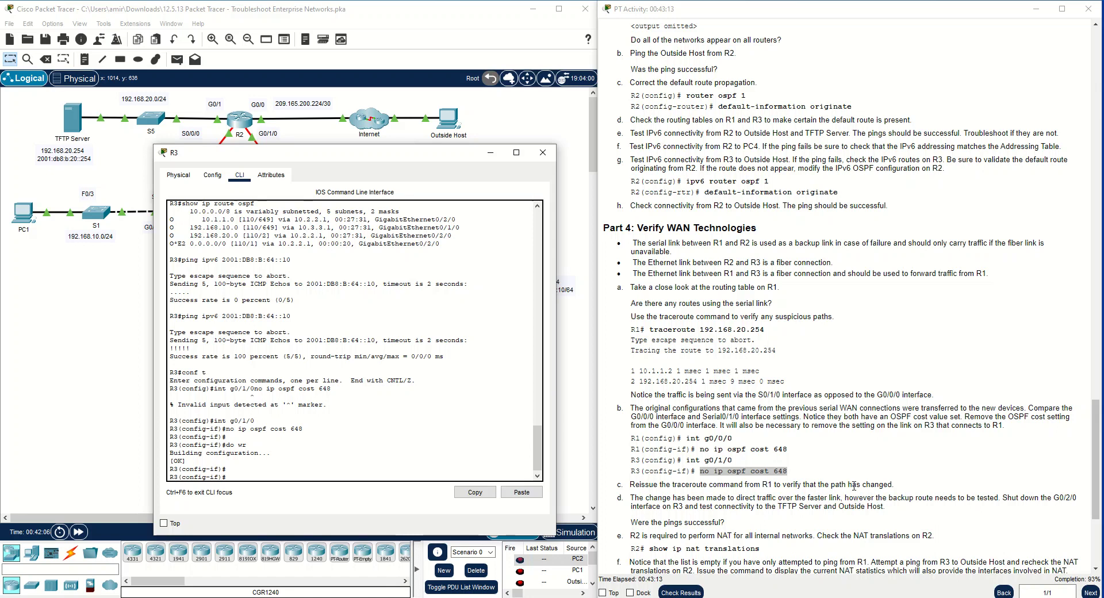
# Copy the traceroute 192.168.20.254 command from Part 4 instruction a and return to R1's CLI
pyautogui.moveTo(765, 330); pyautogui.dragTo(649, 328)
pyautogui.rightClick(666, 329)
pyautogui.click(687, 340)
pyautogui.click(112, 277)
pyautogui.click(168, 221)
# Leave configuration mode on R1 with end and run traceroute 192.168.20.254
pyautogui.rightClick(250, 504)
pyautogui.click(261, 521)
pyautogui.write('end')
pyautogui.press('Return')
pyautogui.rightClick(240, 506)
pyautogui.click(248, 527)
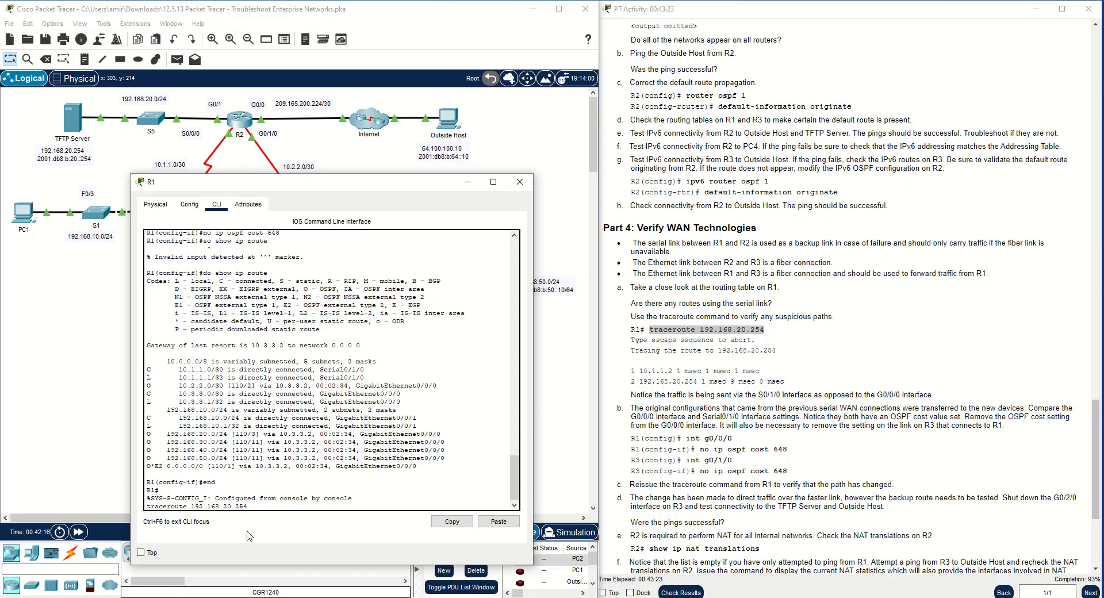
pyautogui.press('Return')
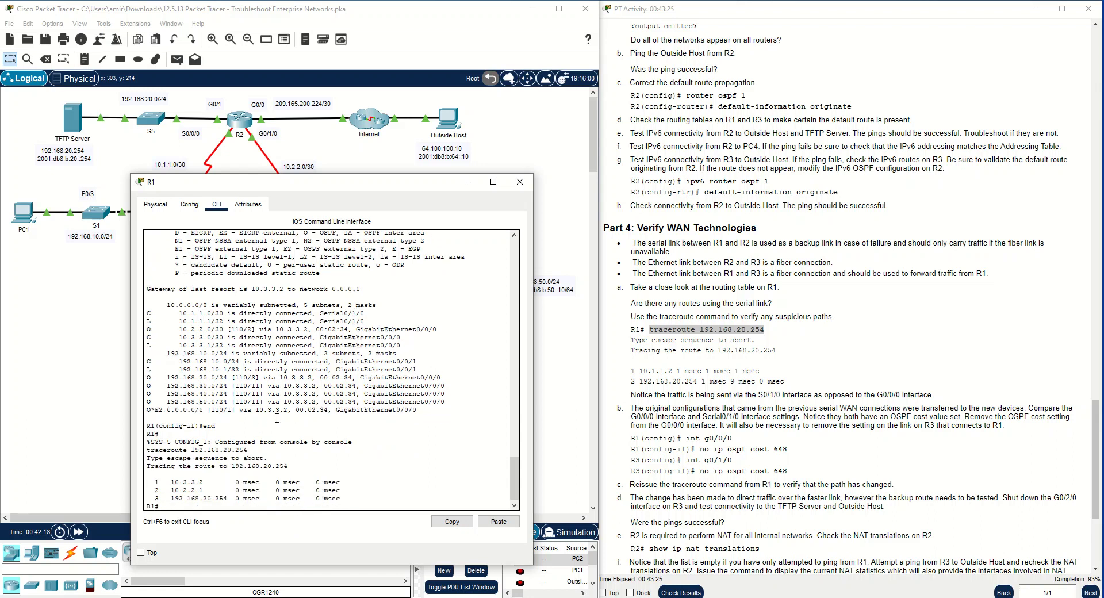
# Compare the earlier and latest routing tables and traceroute hops to the TFTP server in R1's output
pyautogui.scroll(20, 276, 418)
pyautogui.scroll(-7, 276, 418)
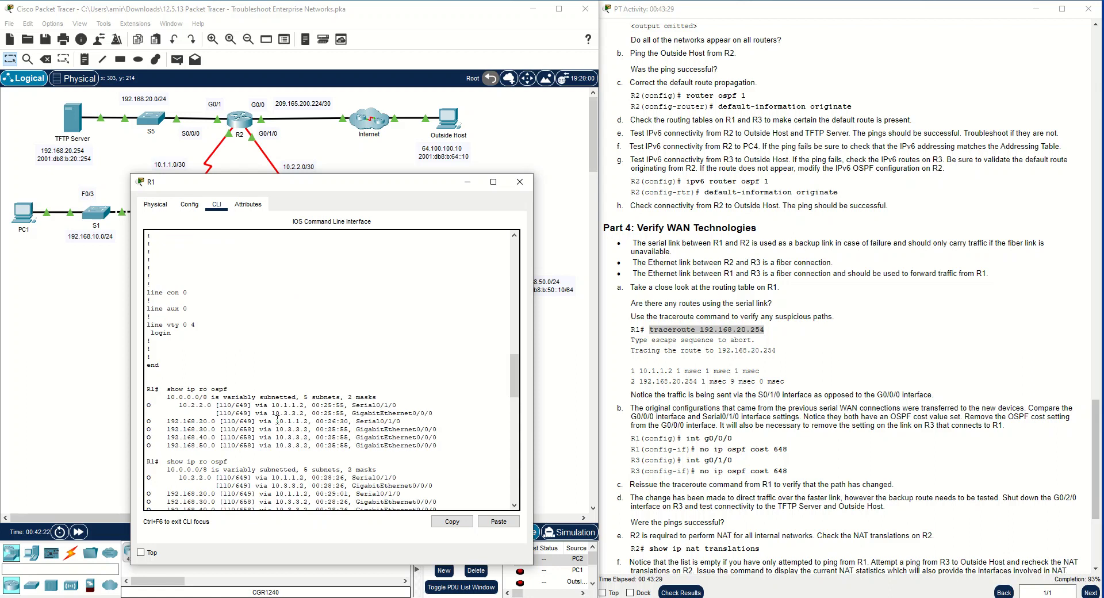
pyautogui.scroll(-6, 278, 418)
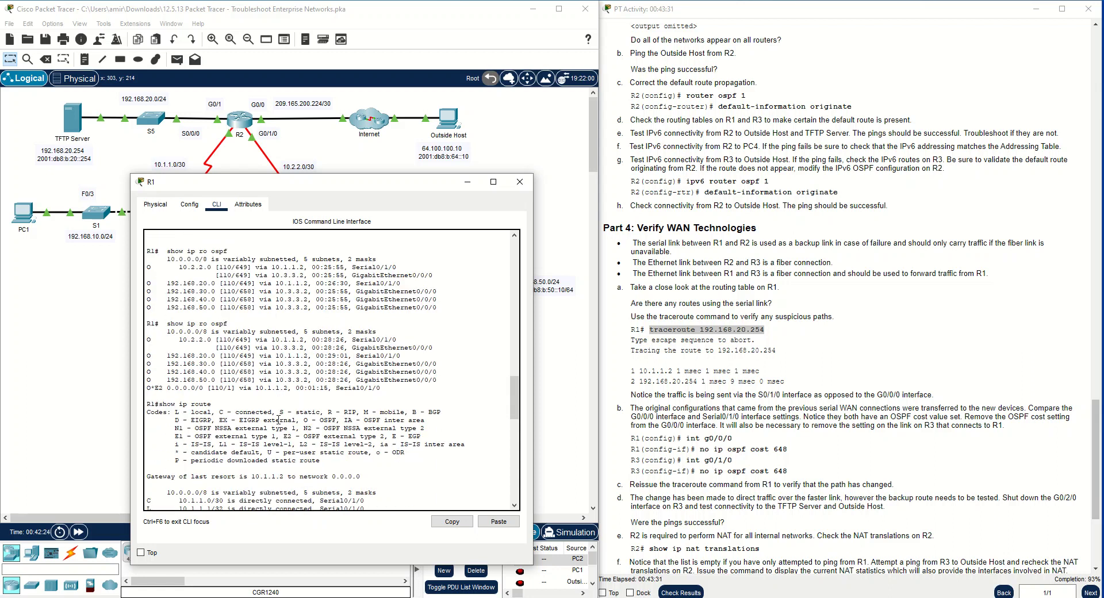
pyautogui.scroll(-3, 278, 421)
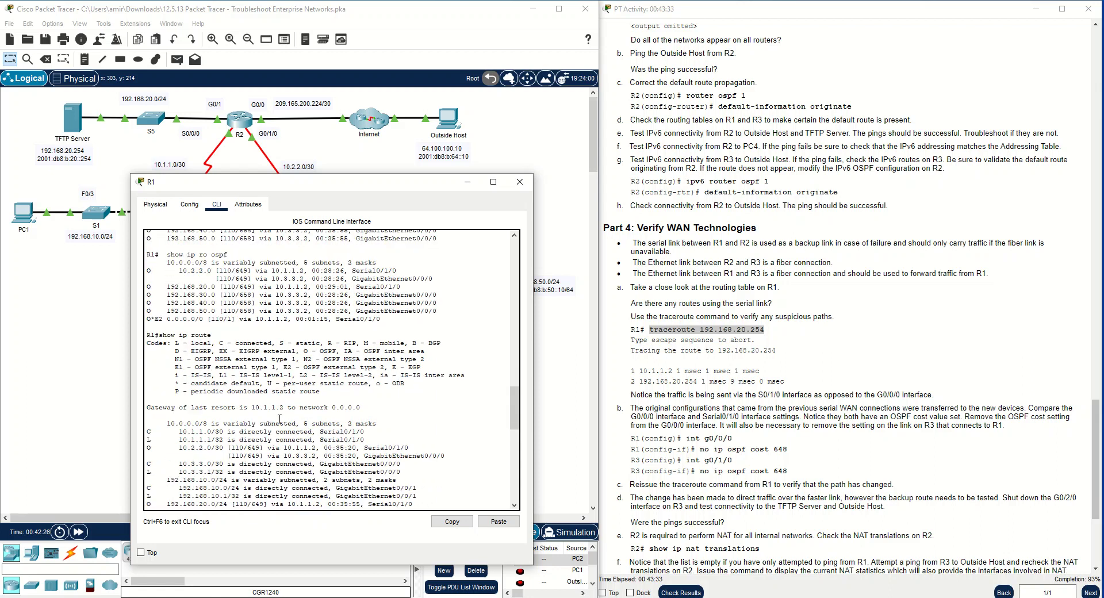
pyautogui.scroll(-6, 279, 418)
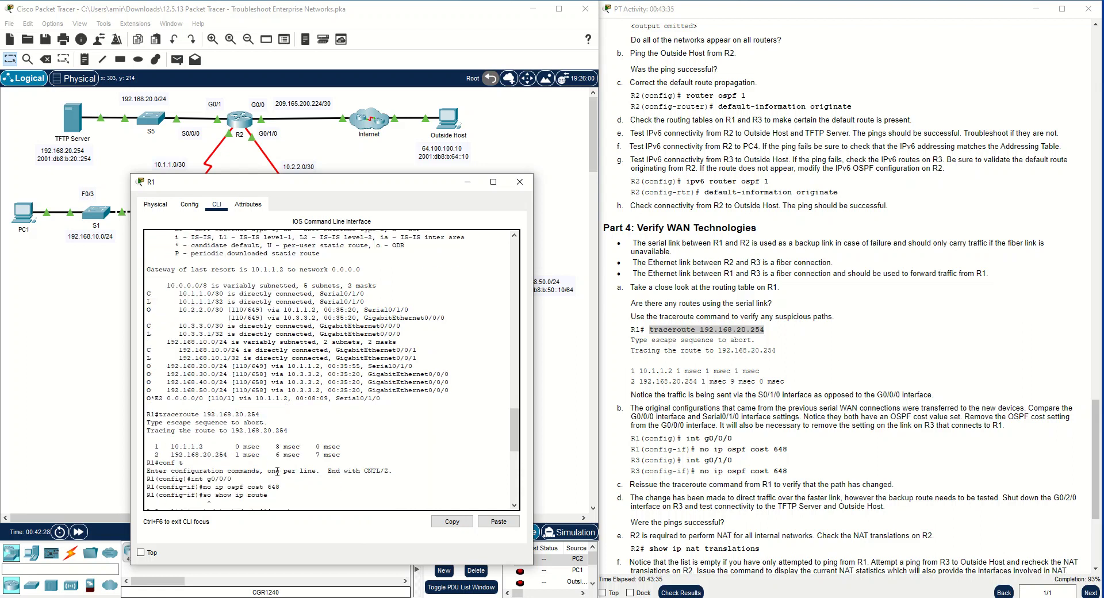
pyautogui.moveTo(171, 446); pyautogui.dragTo(256, 415)
pyautogui.moveTo(322, 185); pyautogui.dragTo(557, 91)
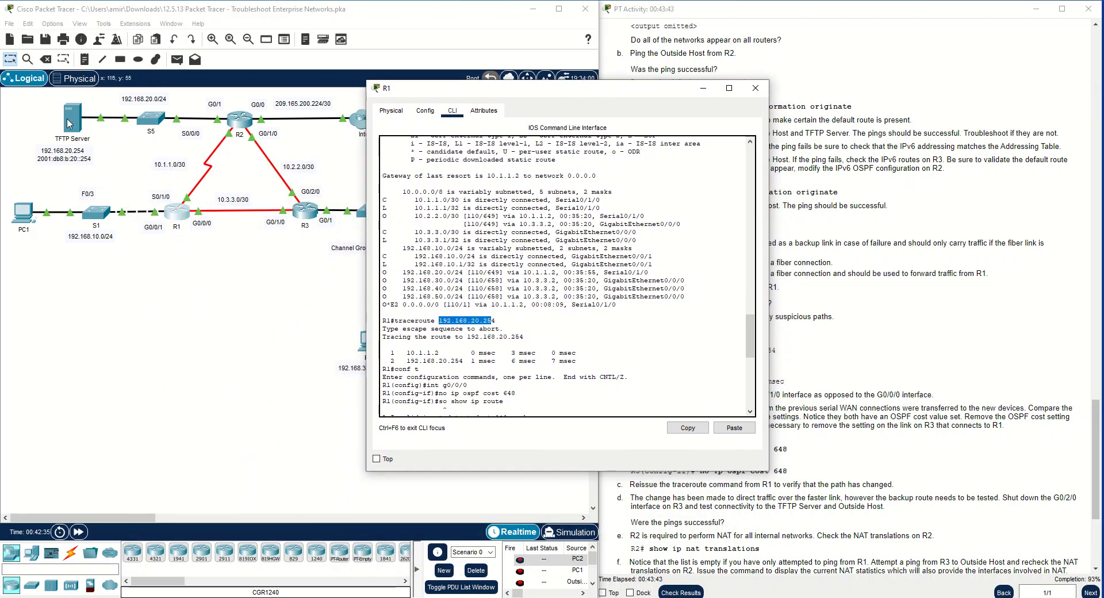
pyautogui.scroll(-8, 527, 399)
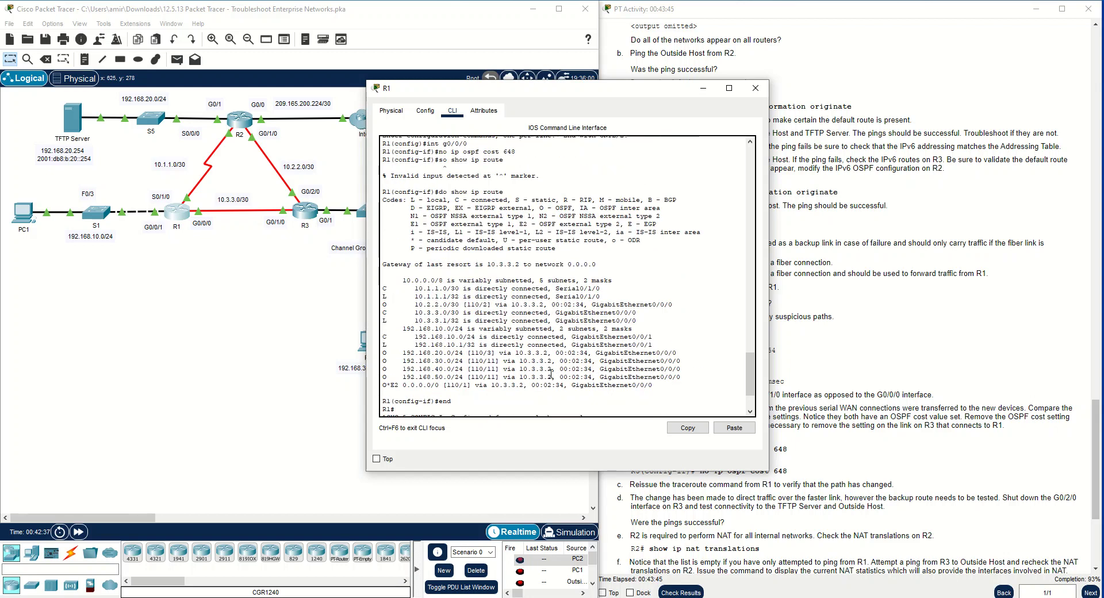
pyautogui.moveTo(407, 386); pyautogui.dragTo(439, 386)
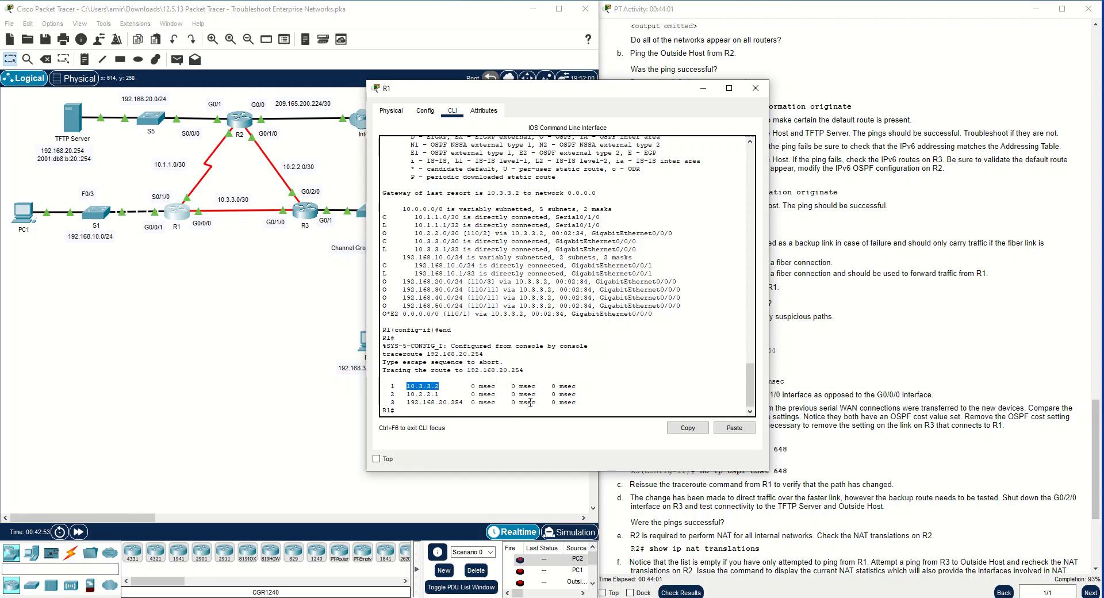
# Close R1's window and review Part 4 instruction d on testing the backup route
pyautogui.click(753, 89)
pyautogui.scroll(-3, 699, 418)
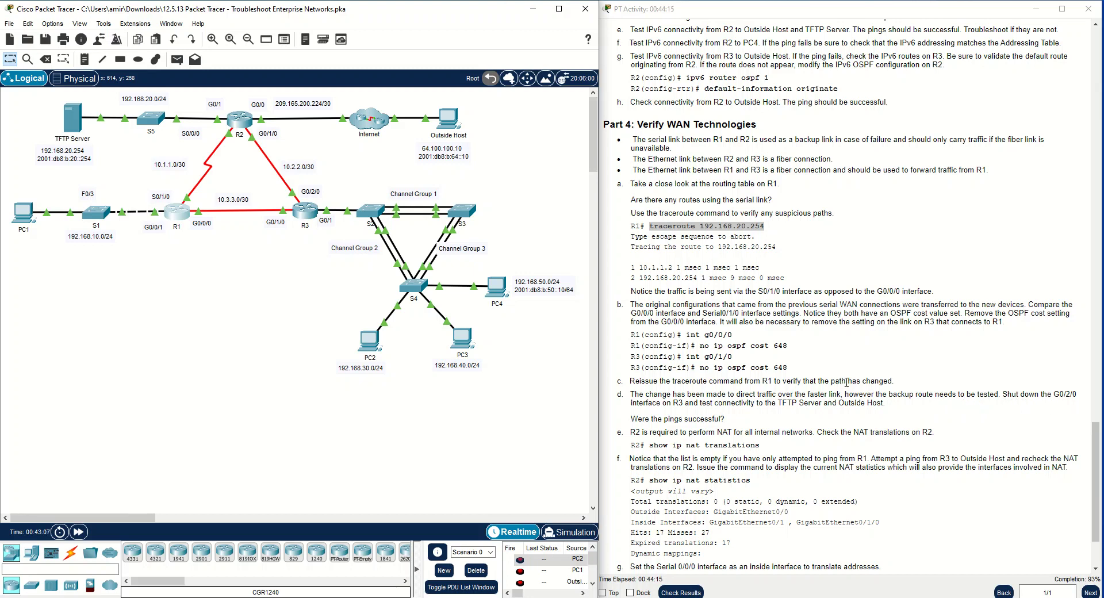
pyautogui.moveTo(889, 394); pyautogui.dragTo(926, 396)
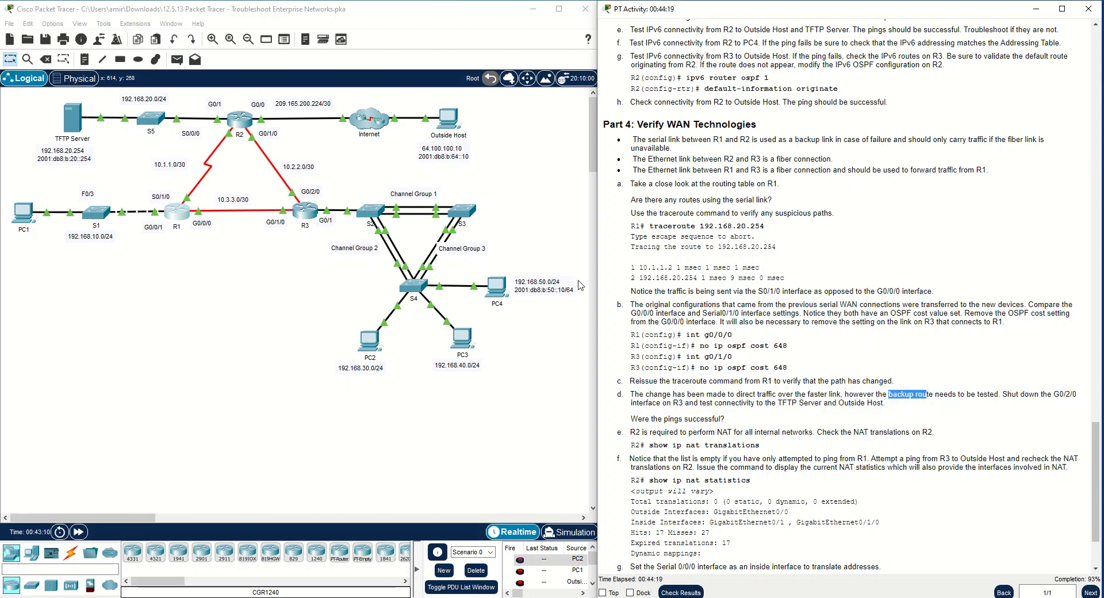
# Enter interface g0/2/0 configuration on R3 and disable the interface with shut
pyautogui.click(309, 212)
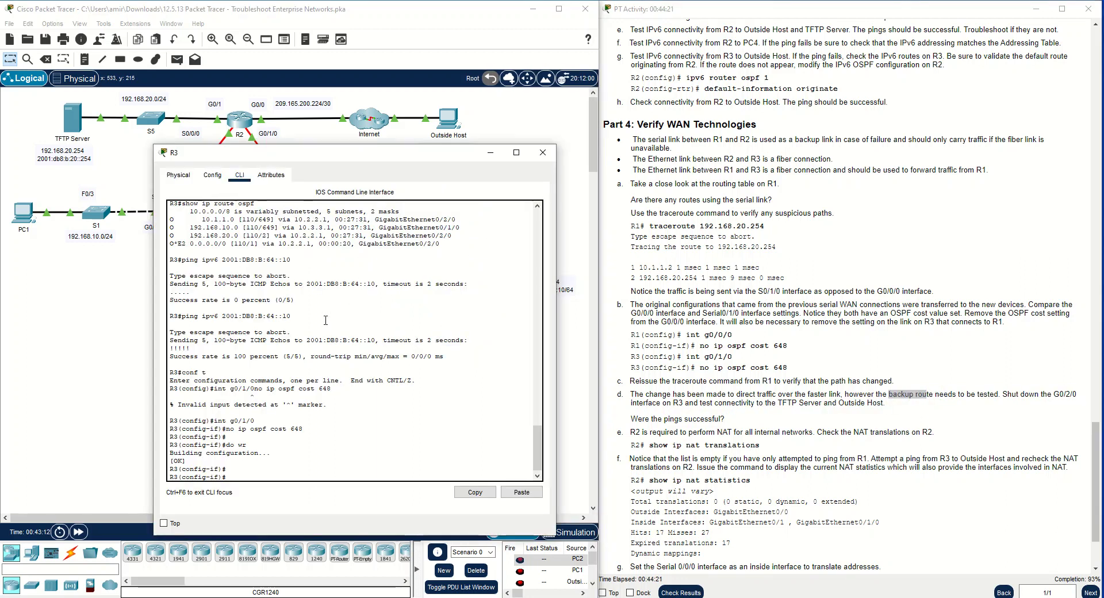
pyautogui.press('BackSpace')
pyautogui.write('int g0')
pyautogui.press('Return')
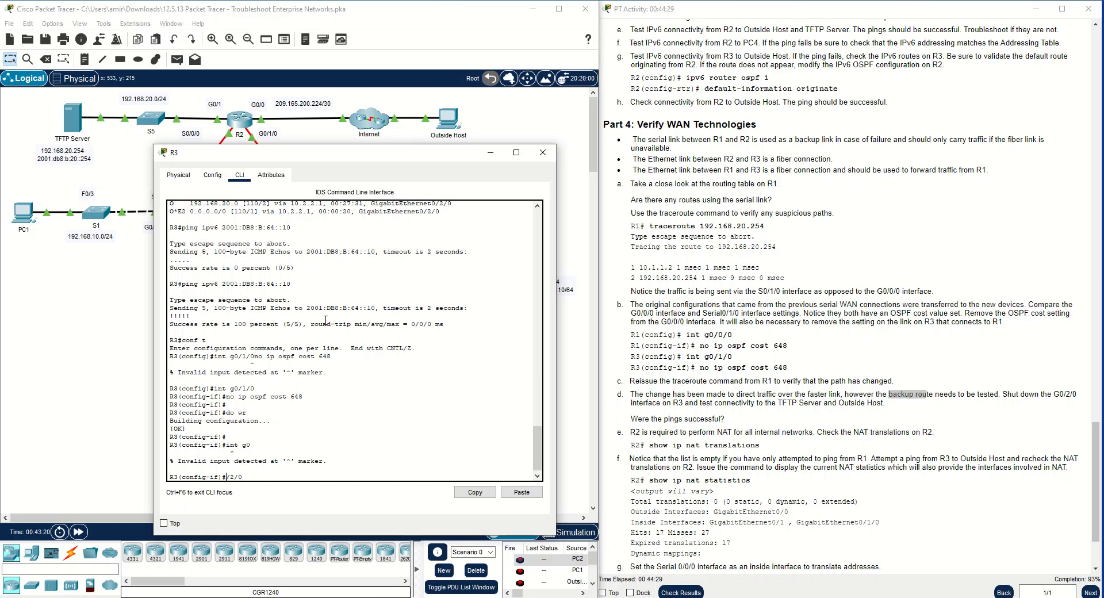
pyautogui.write('int')
pyautogui.write('g0')
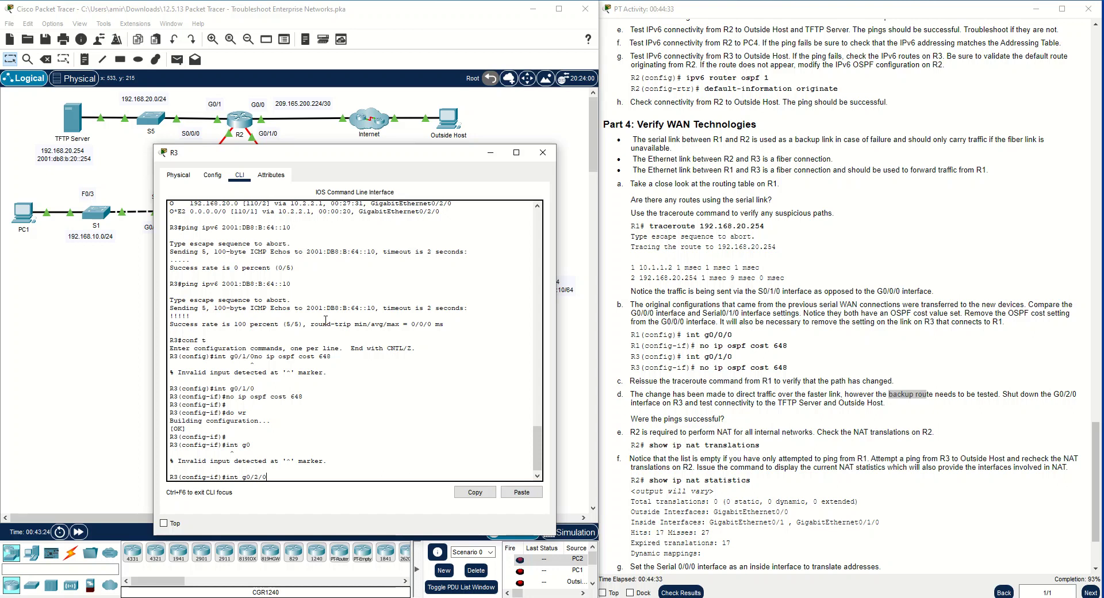
pyautogui.press('Return')
pyautogui.write('shut')
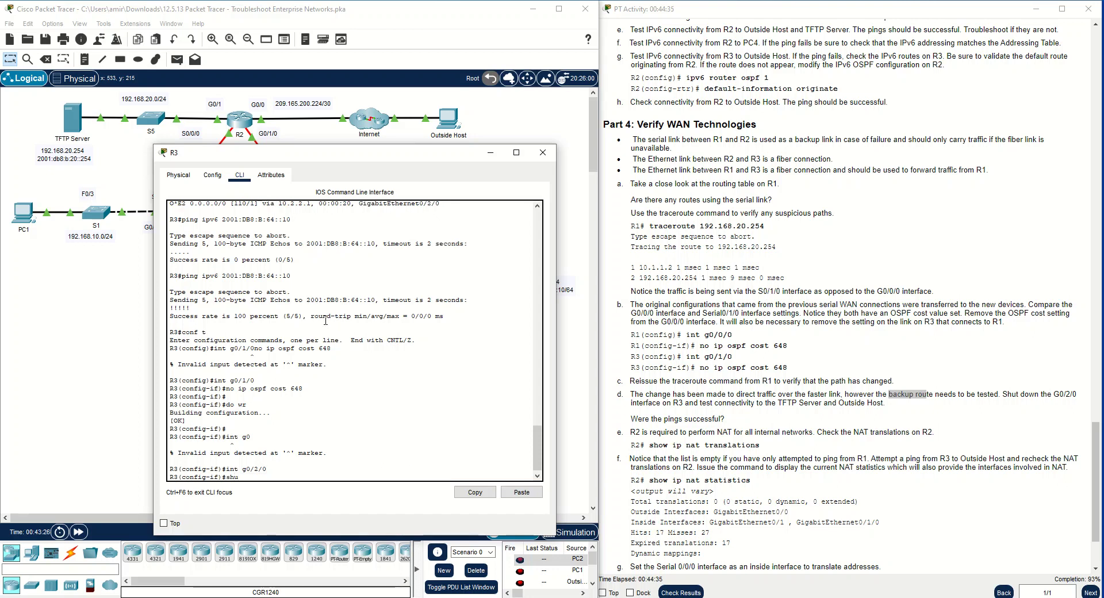
pyautogui.press('Return')
# Move the R3 window clear of the topology to check the R2–R3 link, and return to R3's configuration prompt
pyautogui.moveTo(262, 152); pyautogui.dragTo(573, 68)
pyautogui.moveTo(685, 79); pyautogui.dragTo(363, 147)
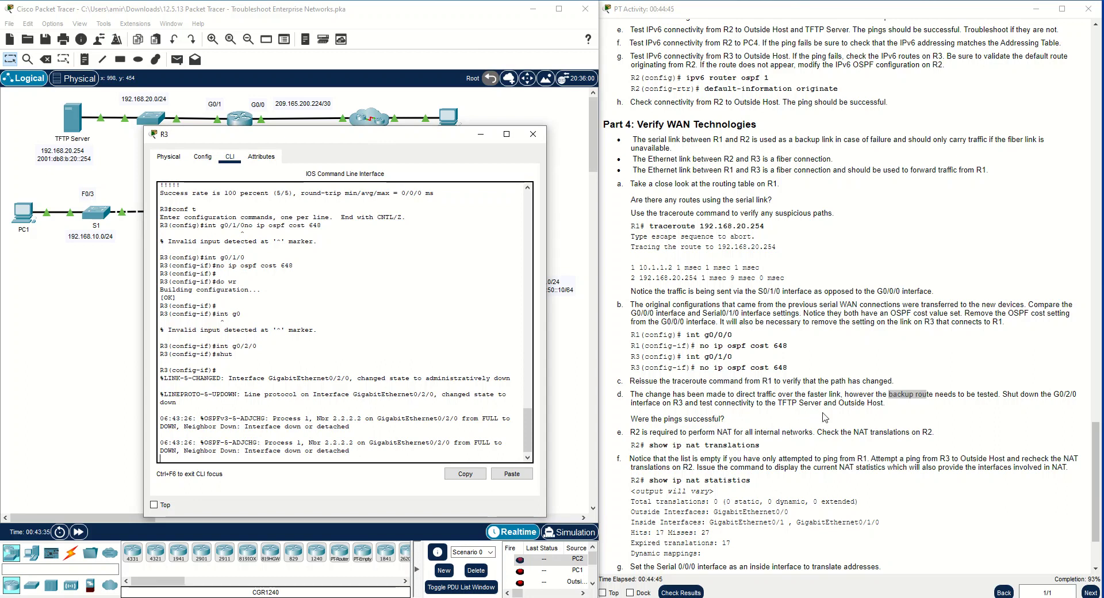
pyautogui.moveTo(394, 138); pyautogui.dragTo(813, 123)
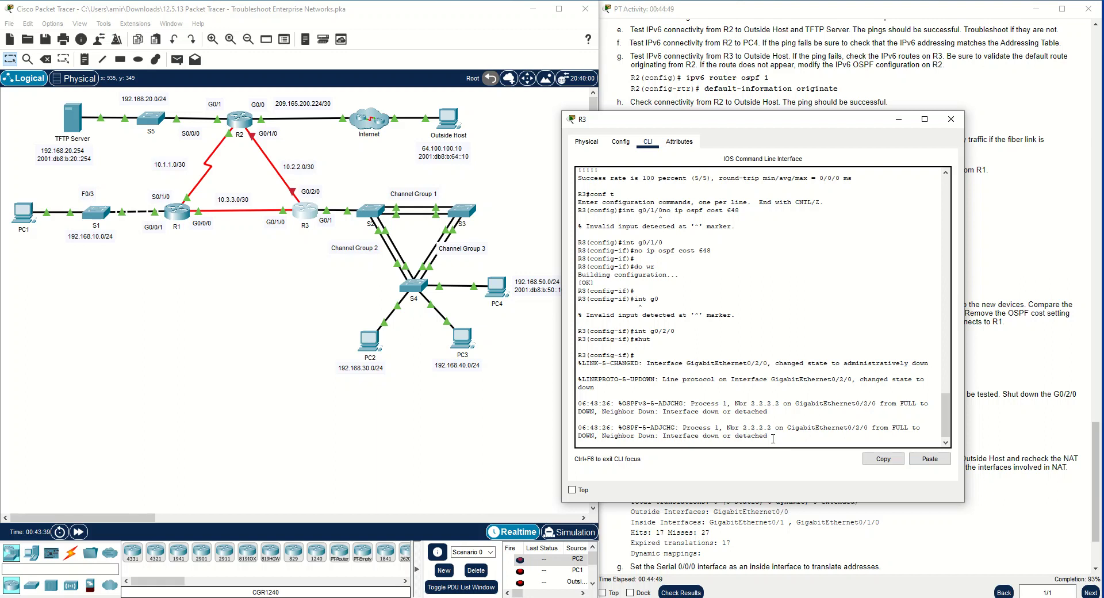
pyautogui.press('Return')
# Reissue traceroute 192.168.20.254 on R1 and examine the hops of the backup path
pyautogui.click(168, 208)
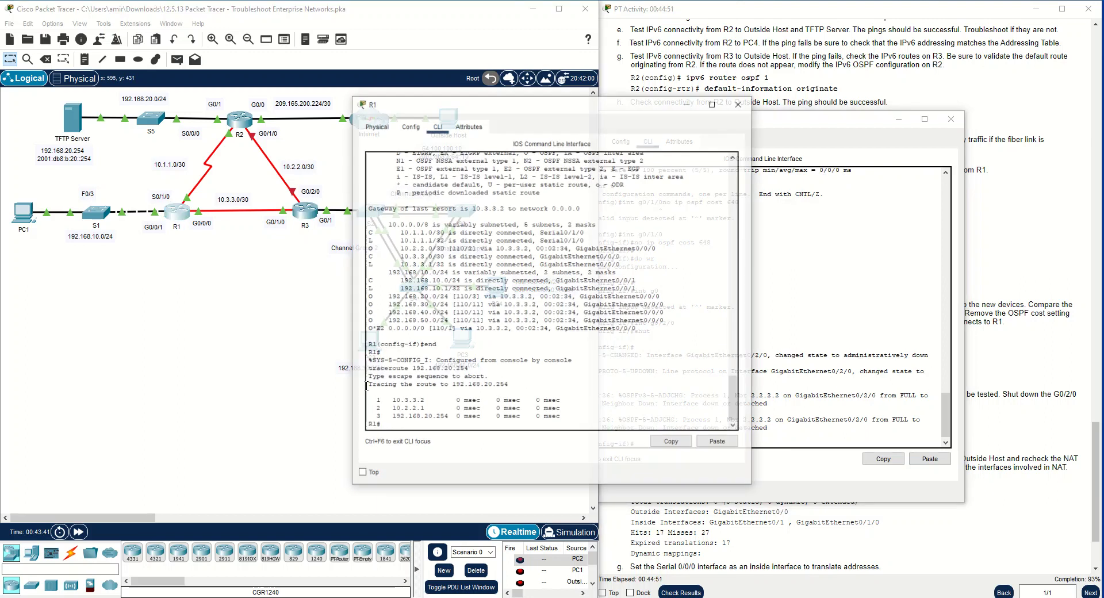
pyautogui.press('Up')
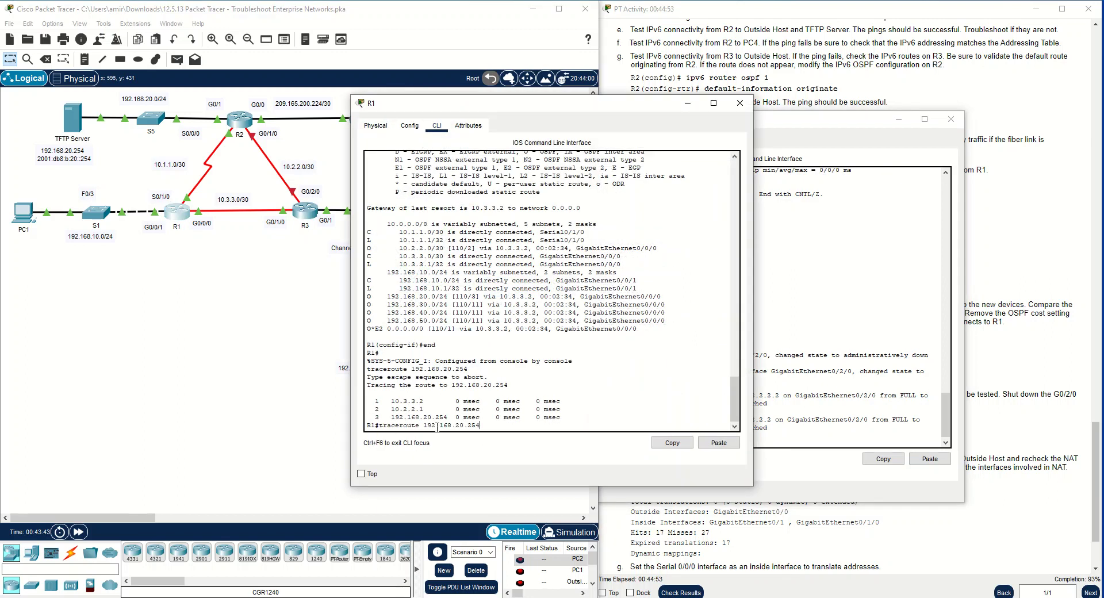
pyautogui.press('Return')
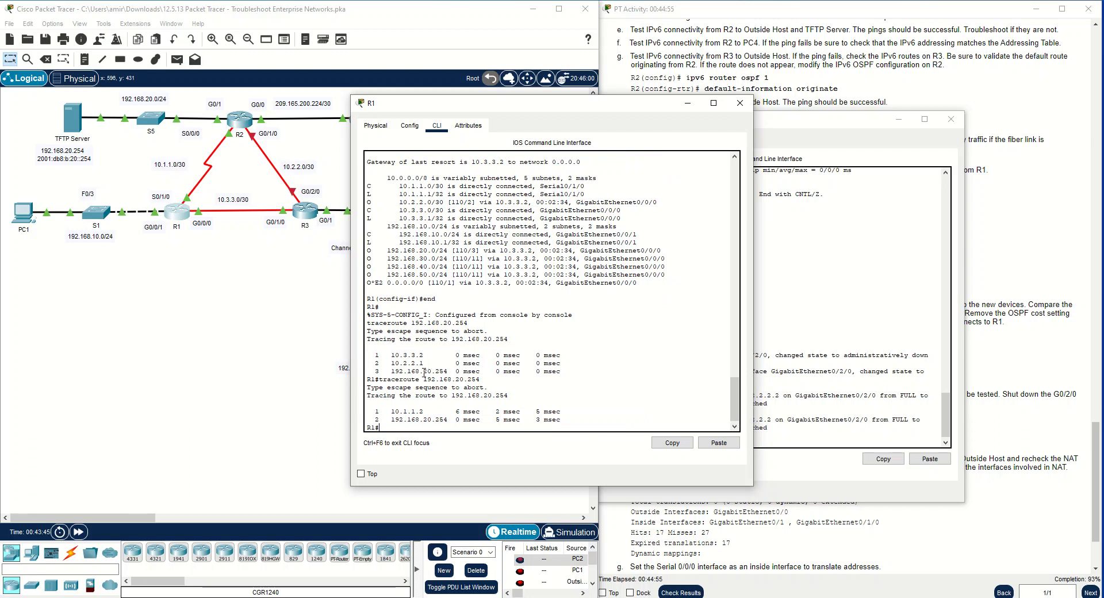
pyautogui.moveTo(563, 420); pyautogui.dragTo(387, 412)
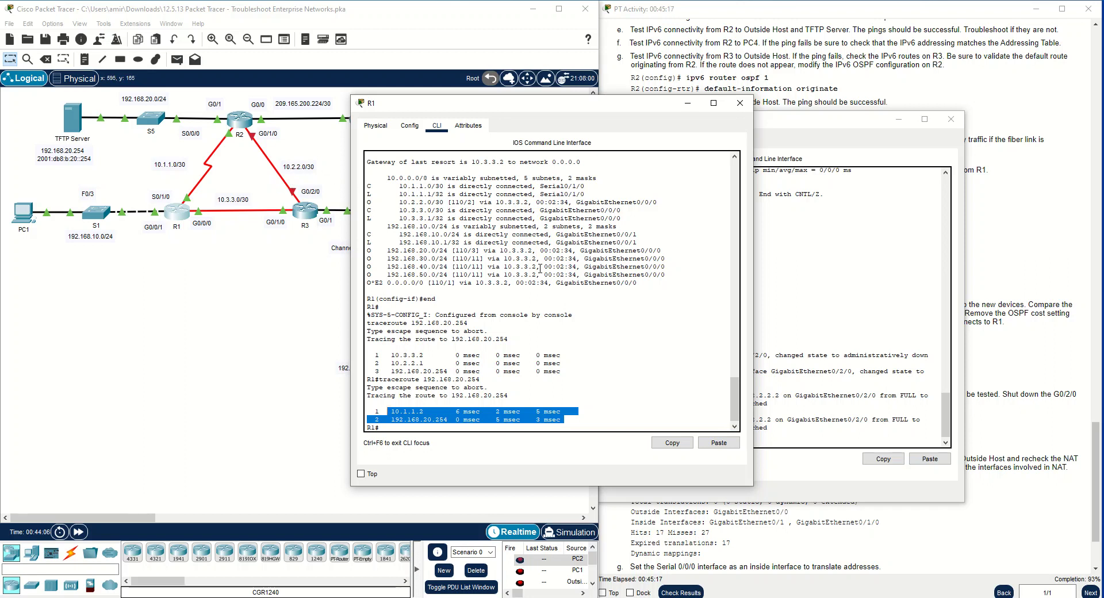
# Close the R1 and R3 windows and review Part 4 instruction e on R2's NAT requirement for internal networks
pyautogui.click(740, 103)
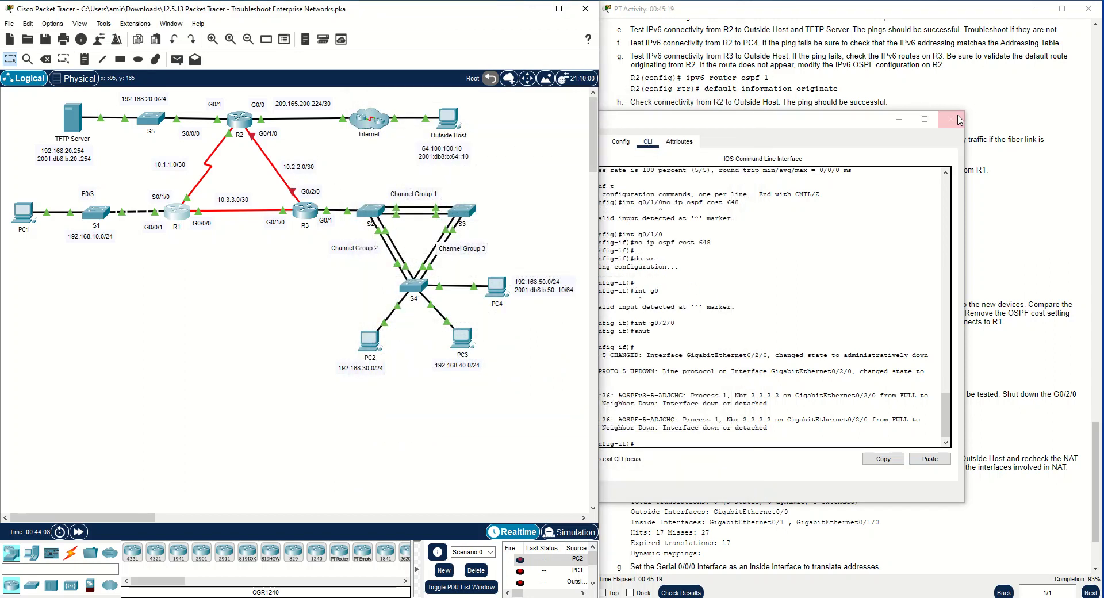
pyautogui.click(951, 119)
pyautogui.scroll(-2, 887, 318)
pyautogui.click(778, 378)
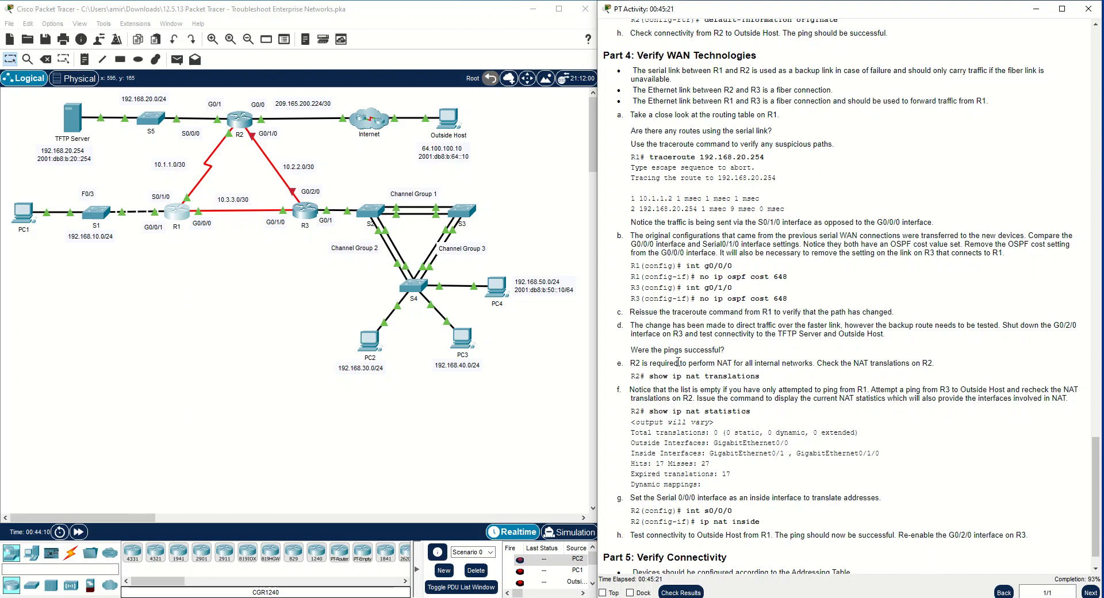
pyautogui.moveTo(632, 363); pyautogui.dragTo(658, 363)
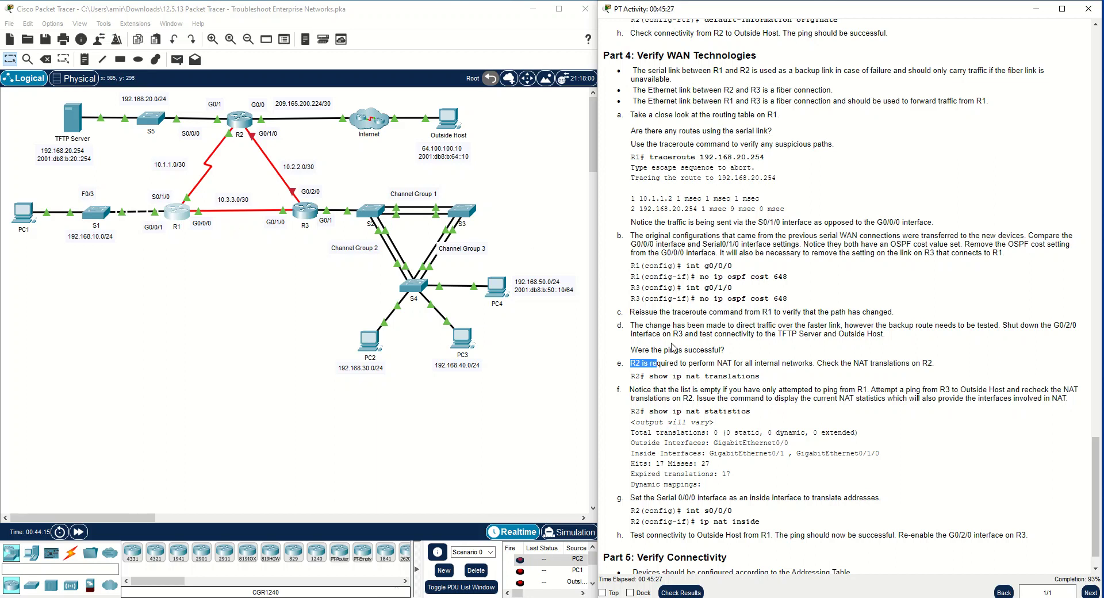
pyautogui.click(643, 364)
pyautogui.moveTo(651, 364); pyautogui.dragTo(813, 364)
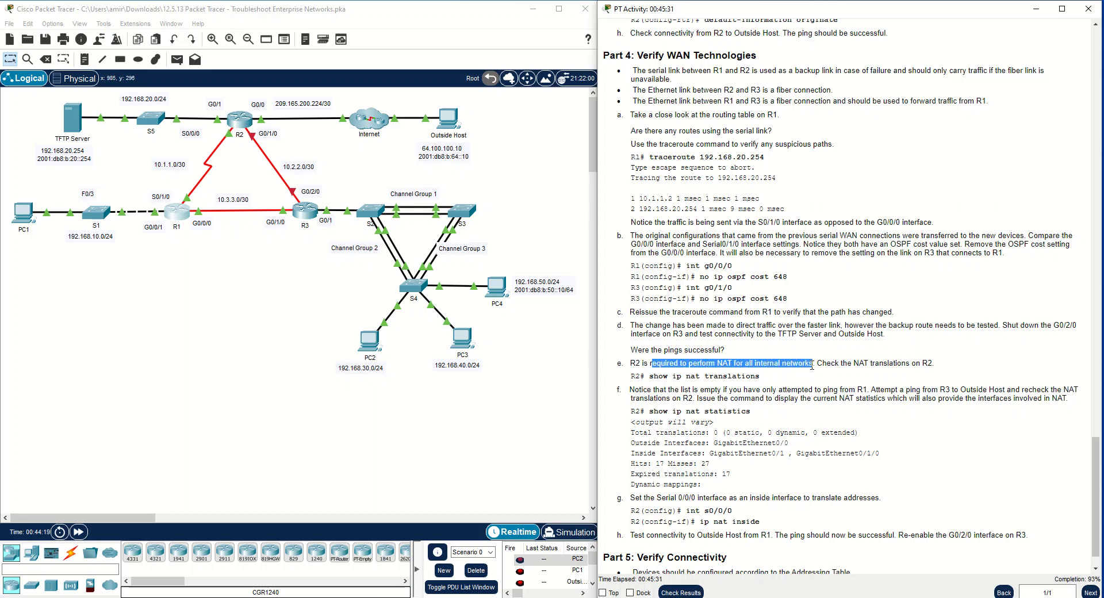
pyautogui.click(725, 364)
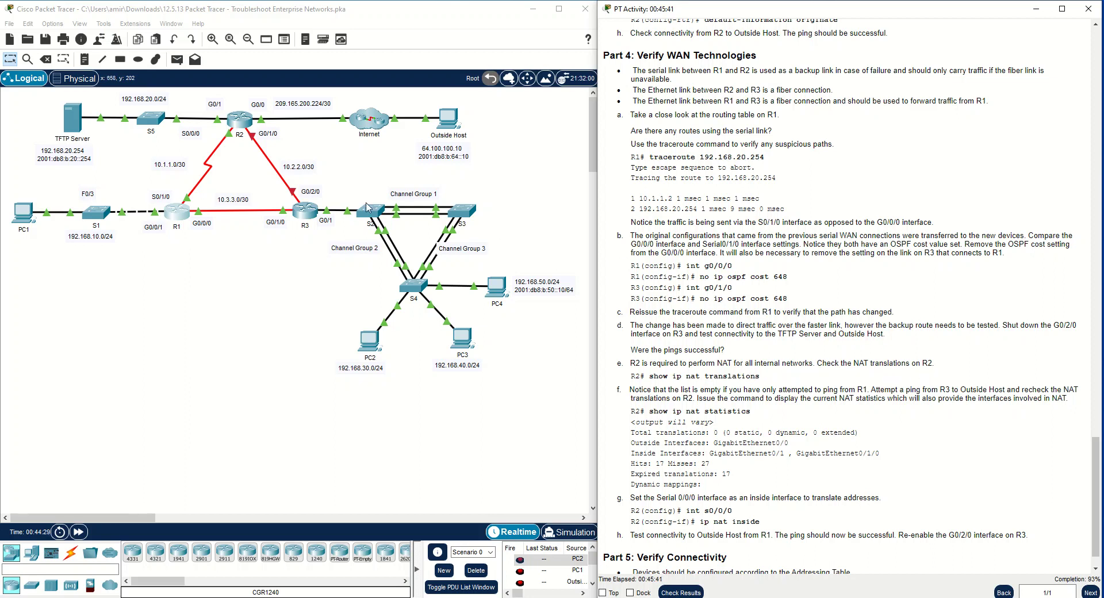
# Open R2's command line, move its window clear of the topology, and bring up the R2 prompt
pyautogui.click(245, 128)
pyautogui.moveTo(566, 105); pyautogui.dragTo(185, 143)
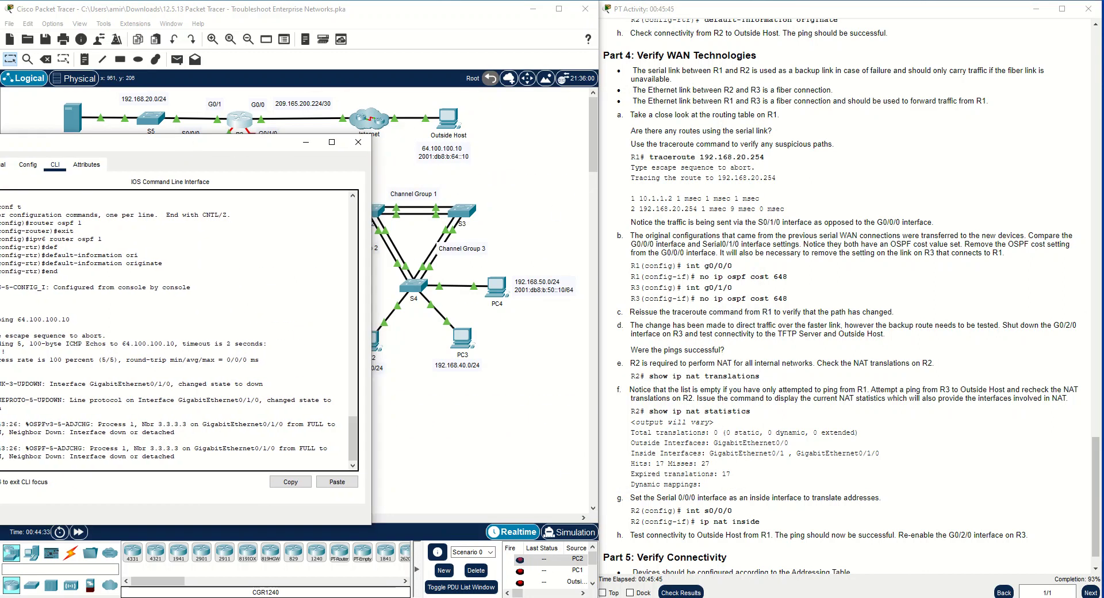
pyautogui.moveTo(221, 145); pyautogui.dragTo(654, 58)
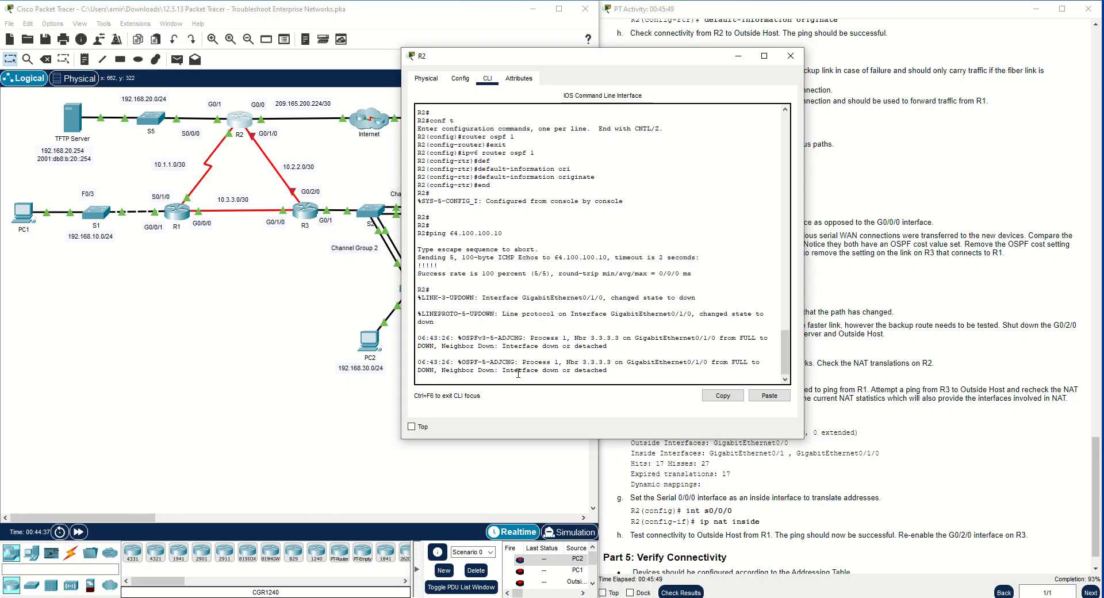
pyautogui.press('Return')
pyautogui.press('Return')
pyautogui.press('Return')
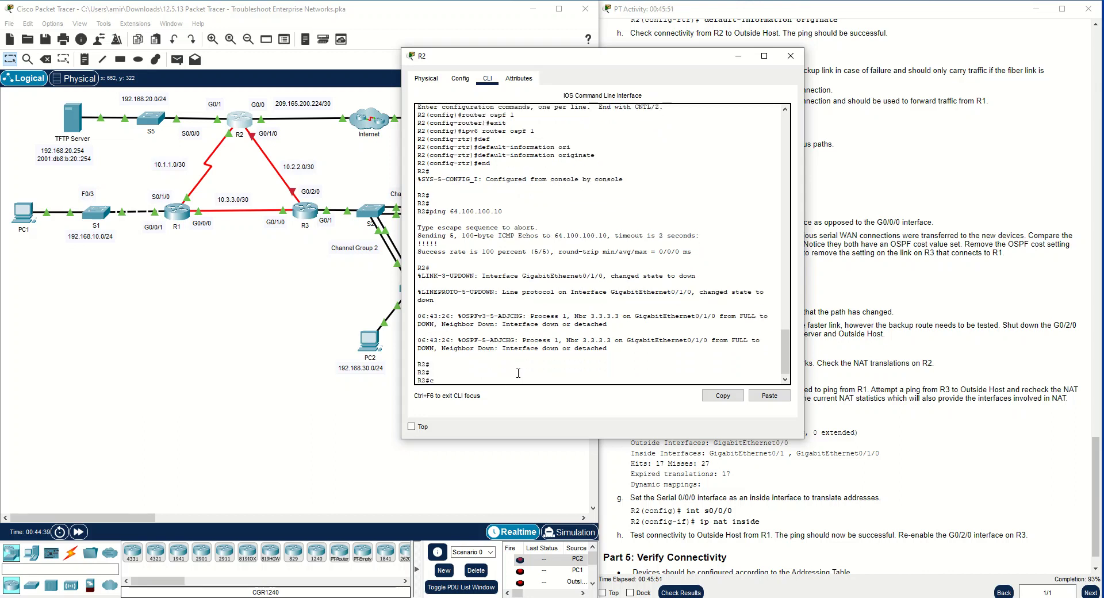
# Try to list the NAT translations on R2 with show nat tr
pyautogui.press('BackSpace')
pyautogui.press('BackSpace')
pyautogui.write('show nat tr')
pyautogui.press('Tab')
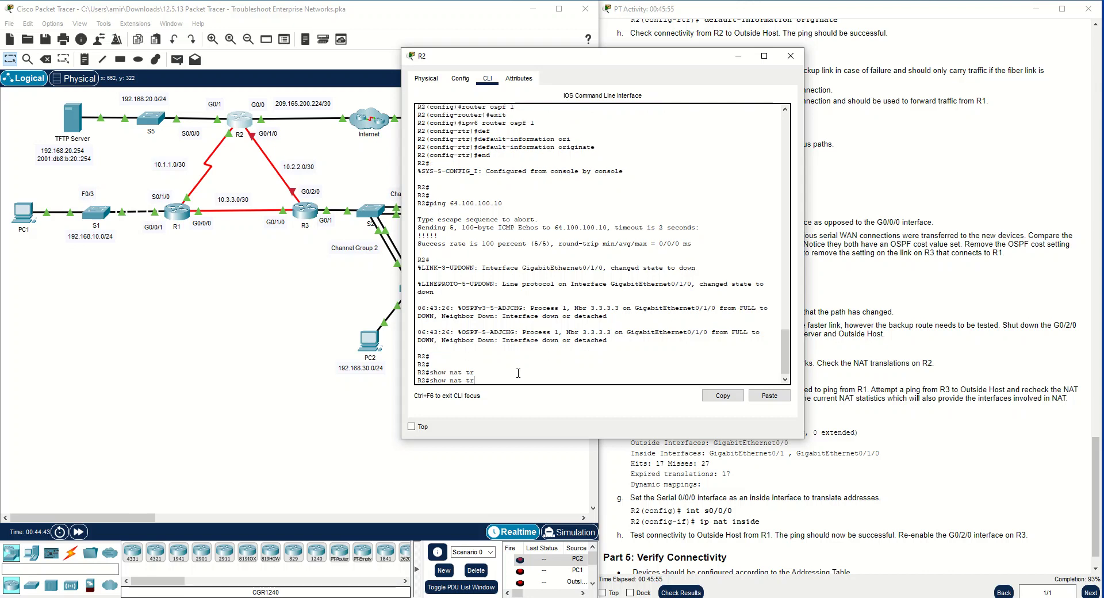
pyautogui.press('Return')
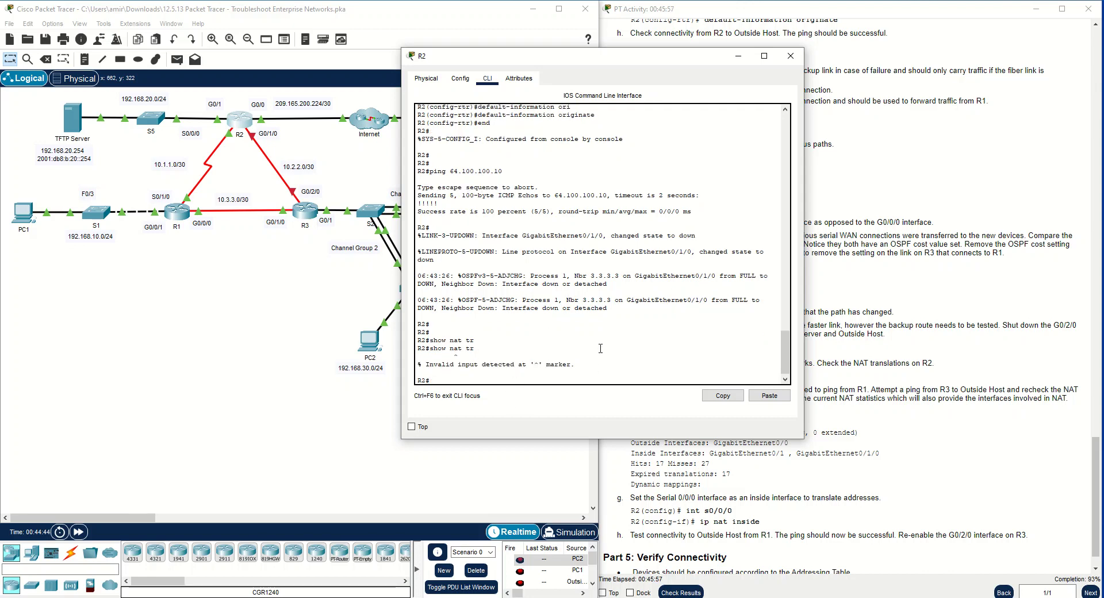
# Uncover the activity instructions and list R2's NAT translations with show ip nat tr
pyautogui.moveTo(612, 65); pyautogui.dragTo(372, 115)
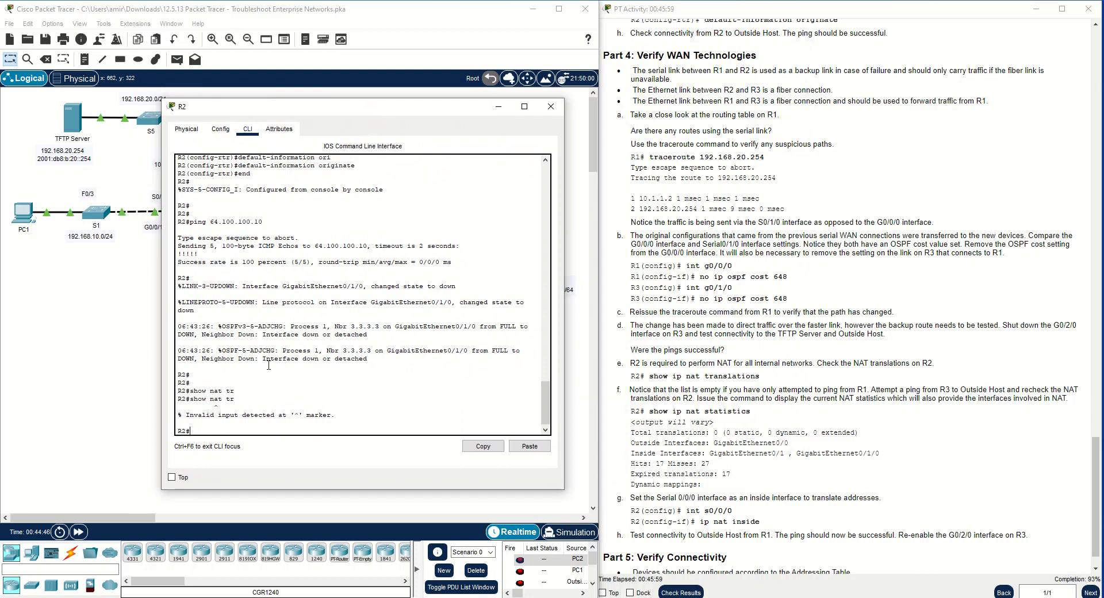
pyautogui.press('Up')
pyautogui.write('ip')
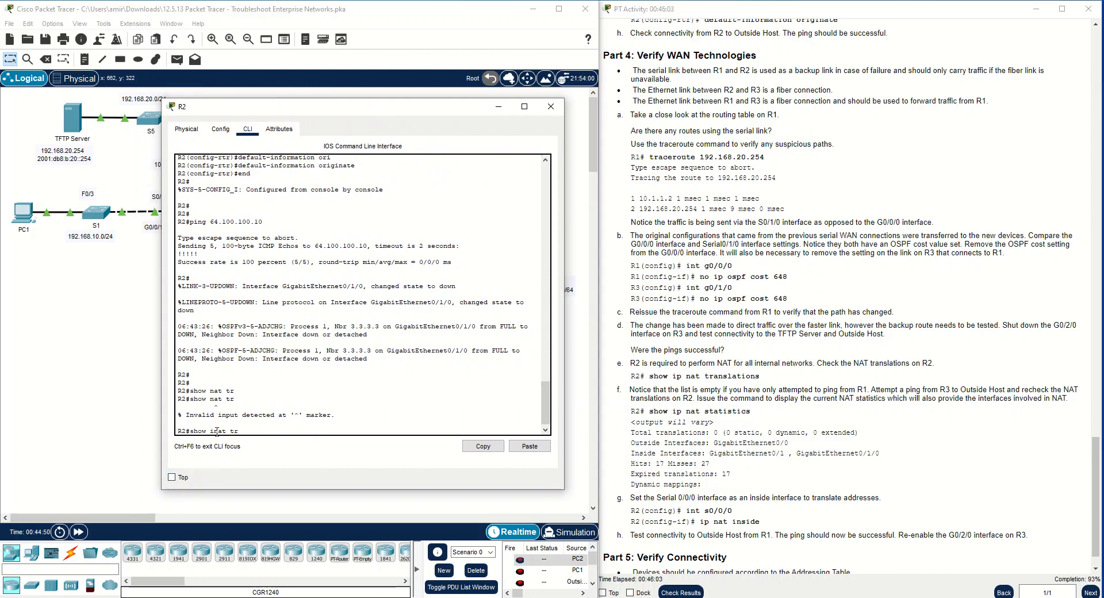
pyautogui.press('Return')
pyautogui.press('Return')
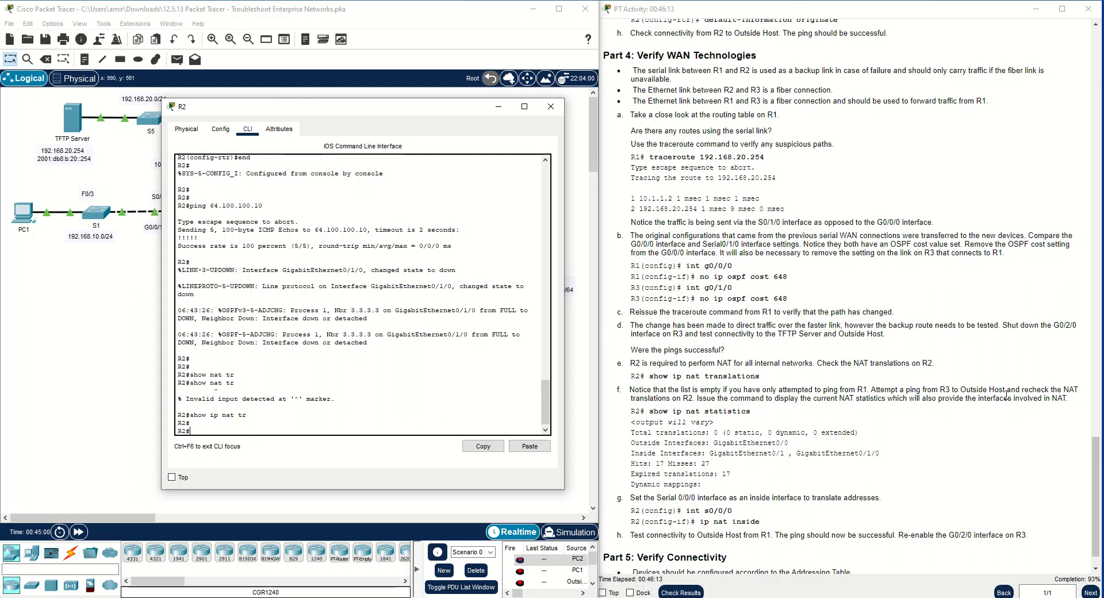
# Issue show ip nat statistics on R2 and examine the translation totals and the inside and outside interfaces
pyautogui.click(457, 425)
pyautogui.write('show ip nat st')
pyautogui.press('Tab')
pyautogui.press('Return')
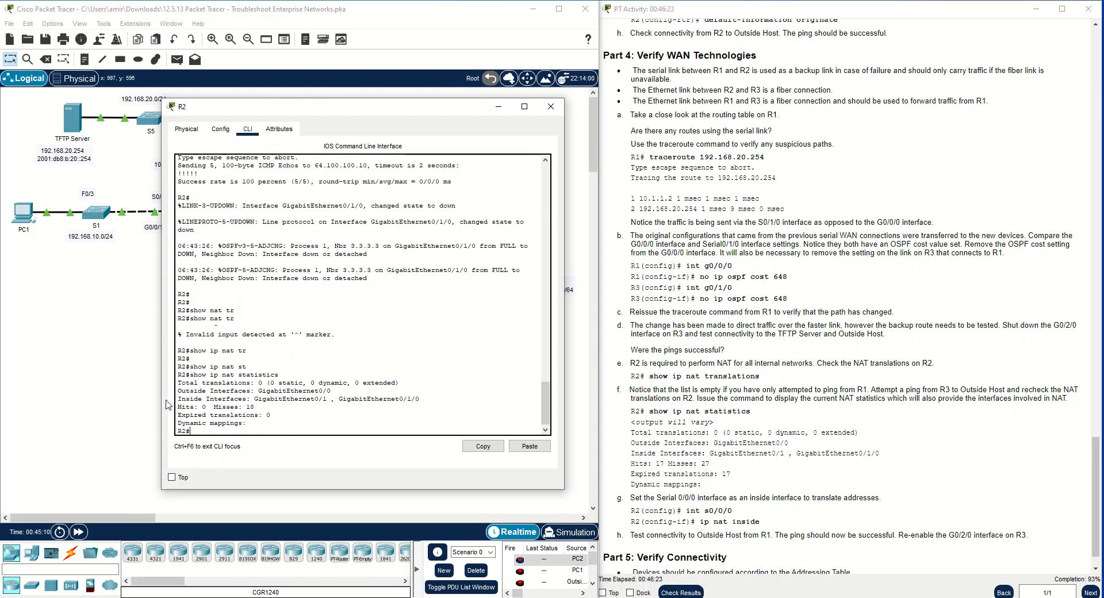
pyautogui.moveTo(466, 397); pyautogui.dragTo(178, 376)
pyautogui.click(214, 391)
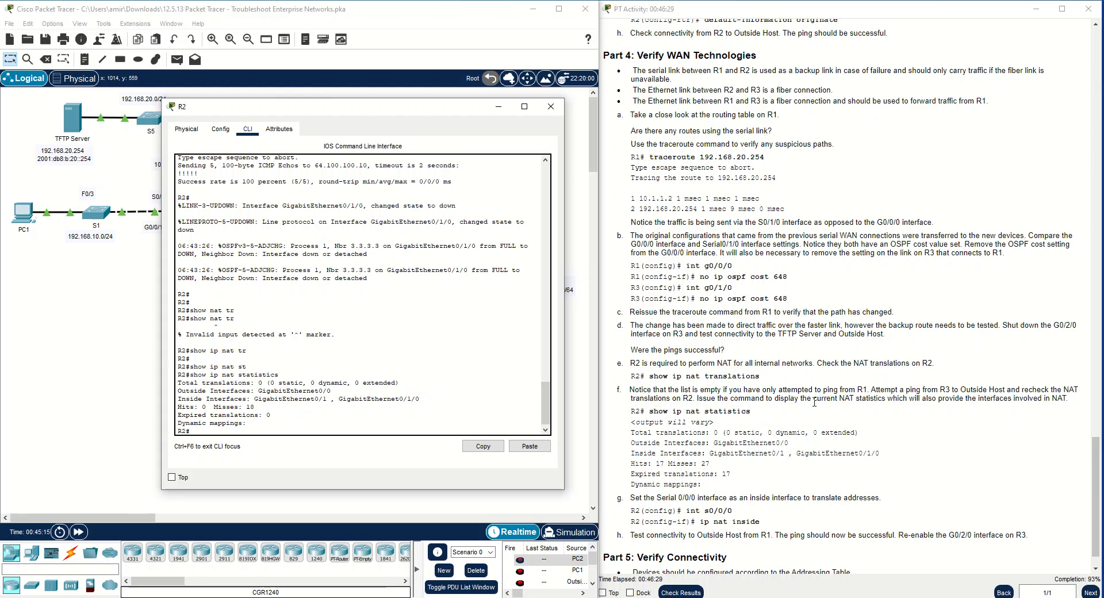
# Display R2's running configuration and page through it to the OSPF, NAT and access-list sections
pyautogui.scroll(-1, 815, 401)
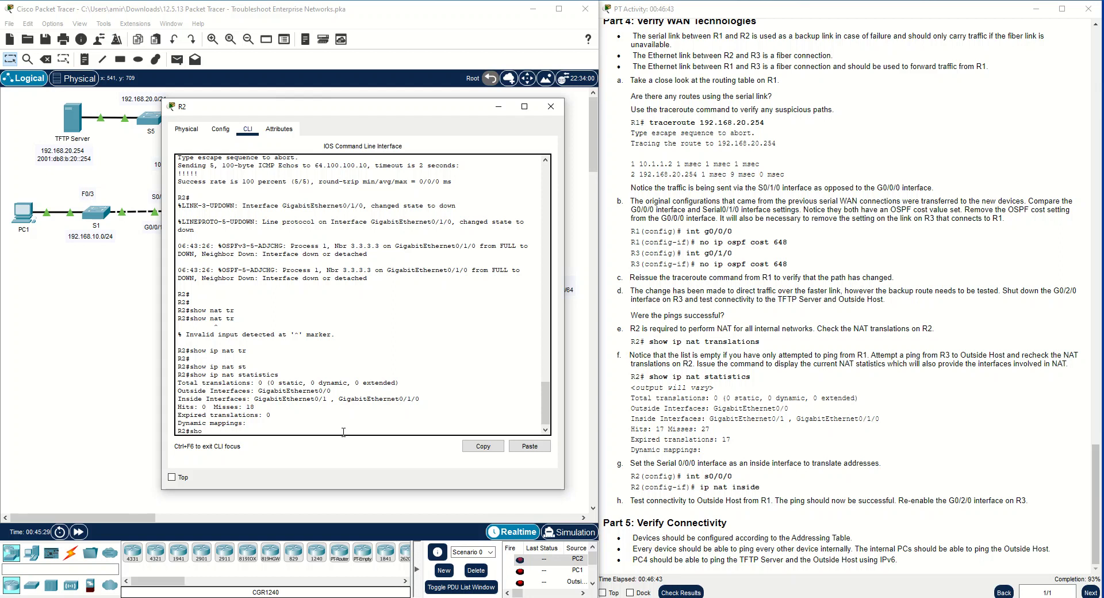
pyautogui.write('n')
pyautogui.press('Return')
pyautogui.press('space')
pyautogui.press('space')
pyautogui.press('space')
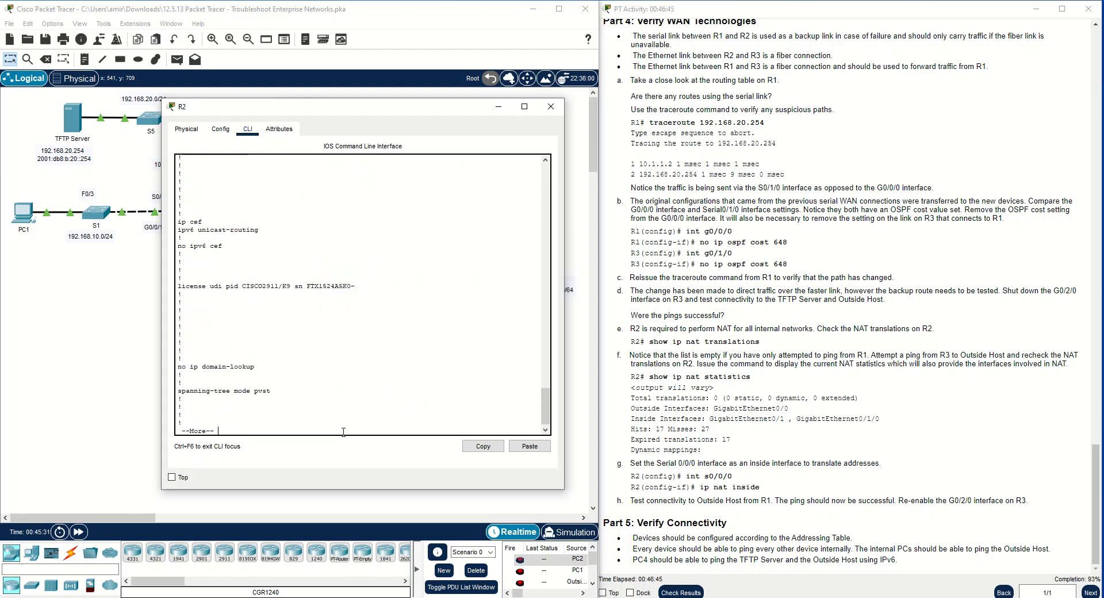
pyautogui.scroll(7, 330, 424)
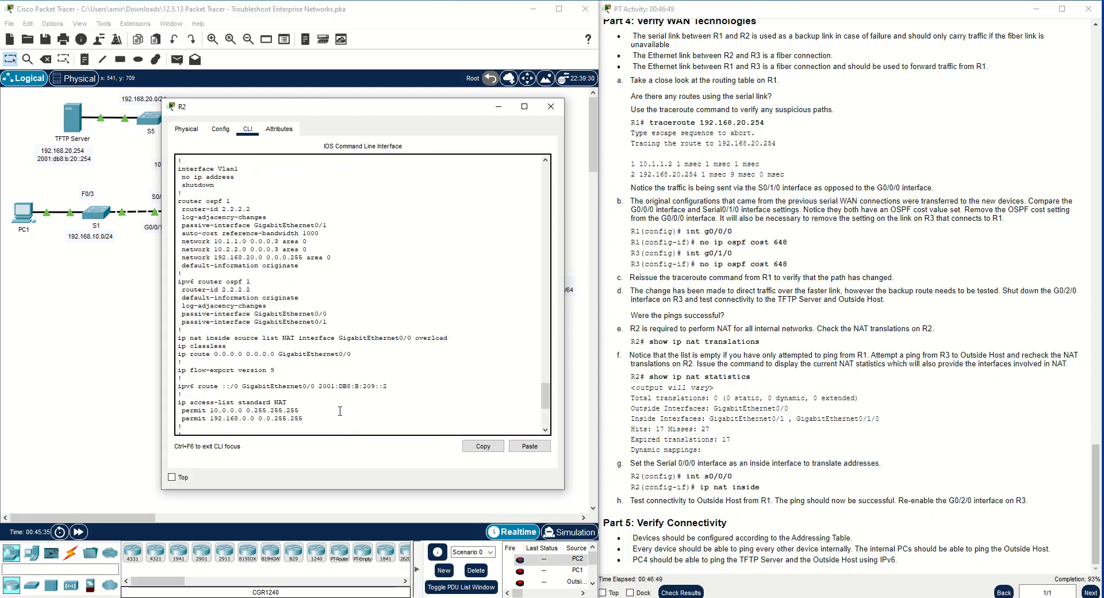
# Move the R2 window off the topology and examine the permit entries of the standard access list NAT
pyautogui.moveTo(367, 110); pyautogui.dragTo(710, 63)
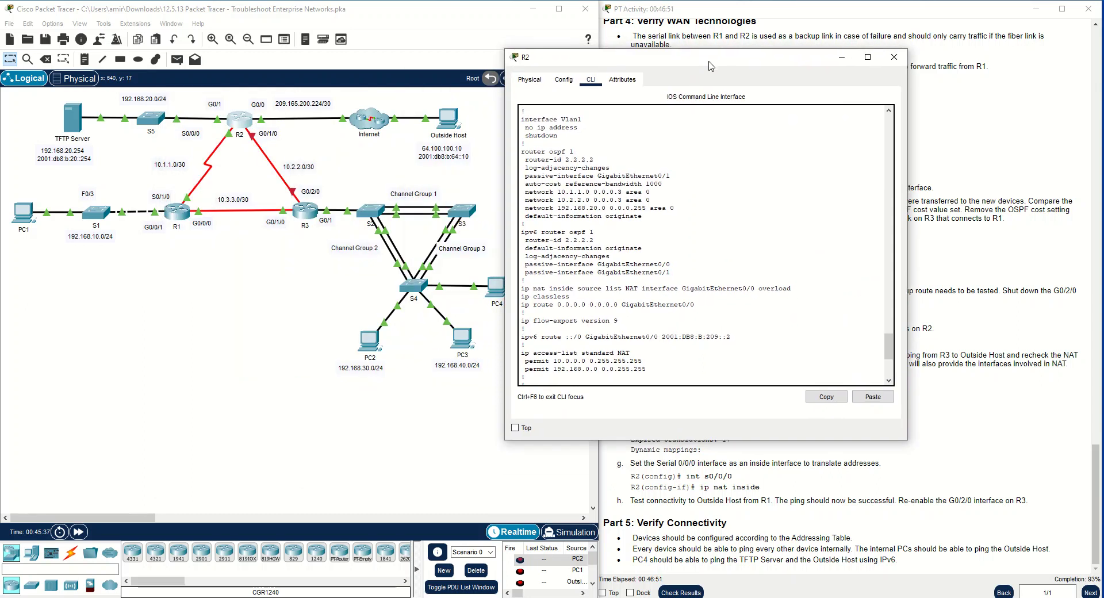
pyautogui.scroll(2, 600, 279)
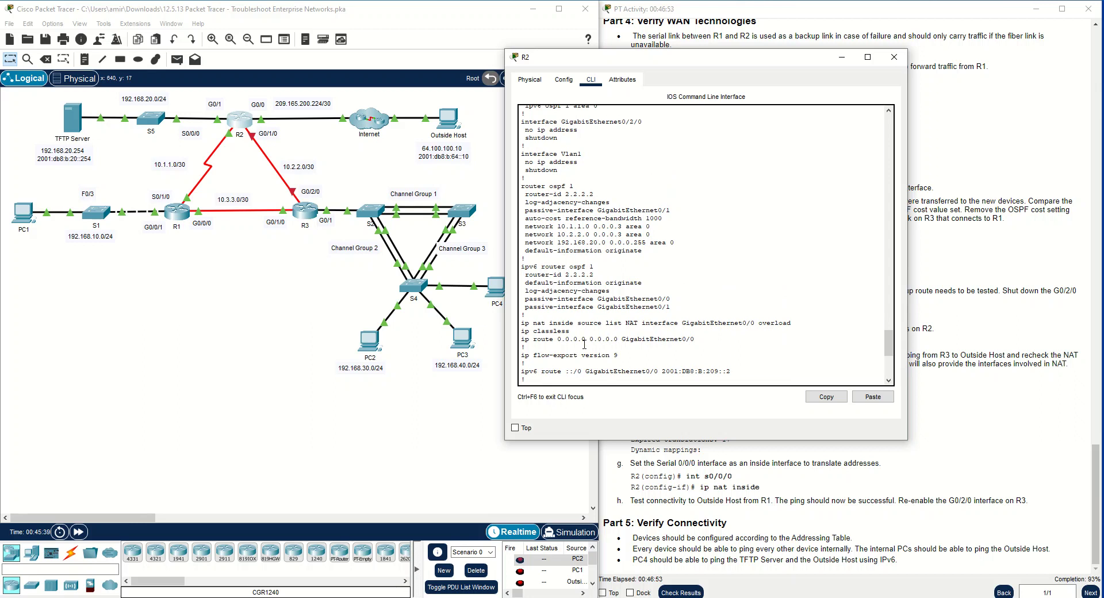
pyautogui.scroll(-2, 584, 332)
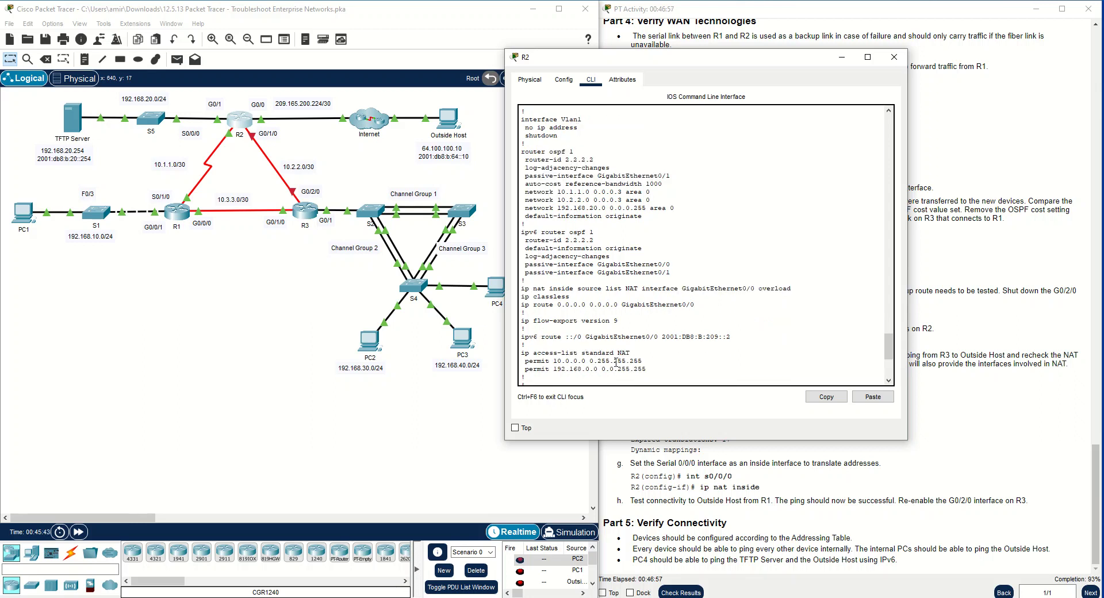
pyautogui.moveTo(646, 369); pyautogui.dragTo(508, 356)
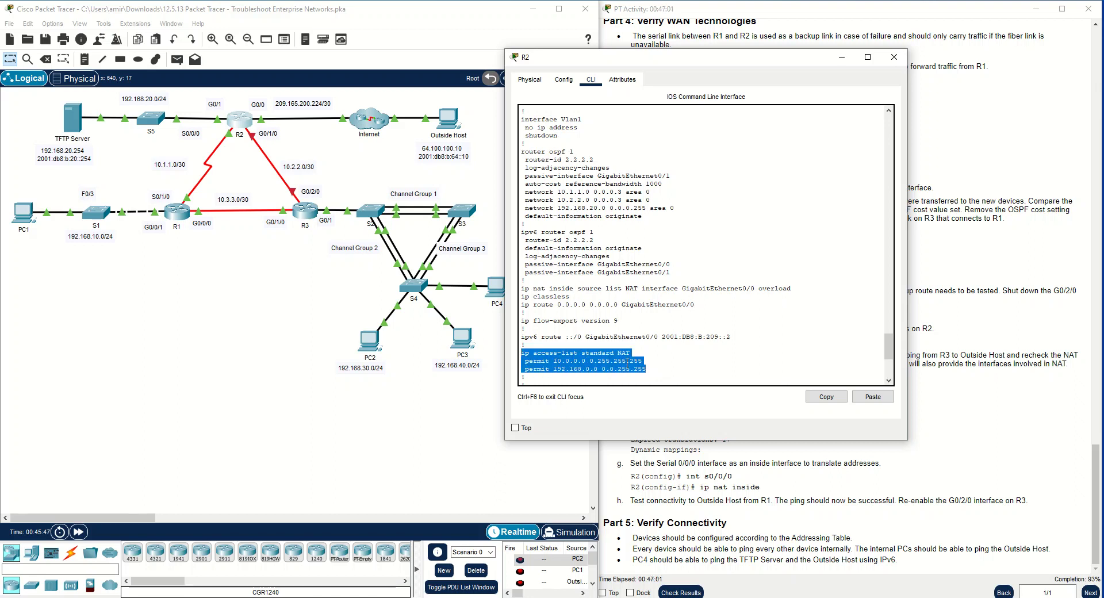
pyautogui.click(590, 366)
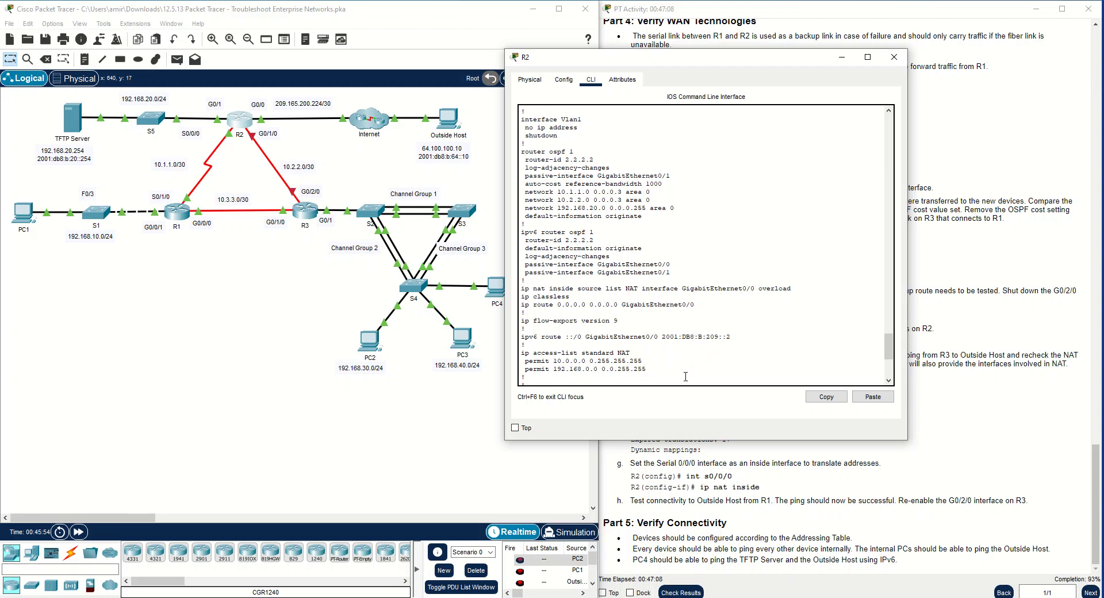
pyautogui.moveTo(649, 373); pyautogui.dragTo(519, 360)
# Check the NAT direction set on GigabitEthernet0/0 and GigabitEthernet0/1 in R2's running configuration
pyautogui.scroll(4, 601, 343)
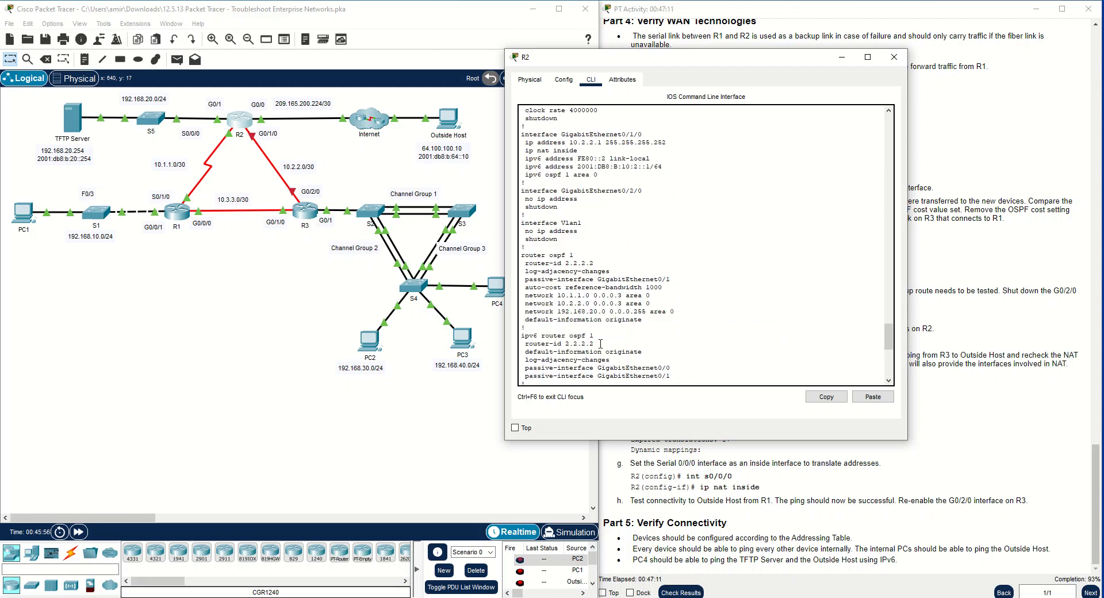
pyautogui.scroll(4, 601, 343)
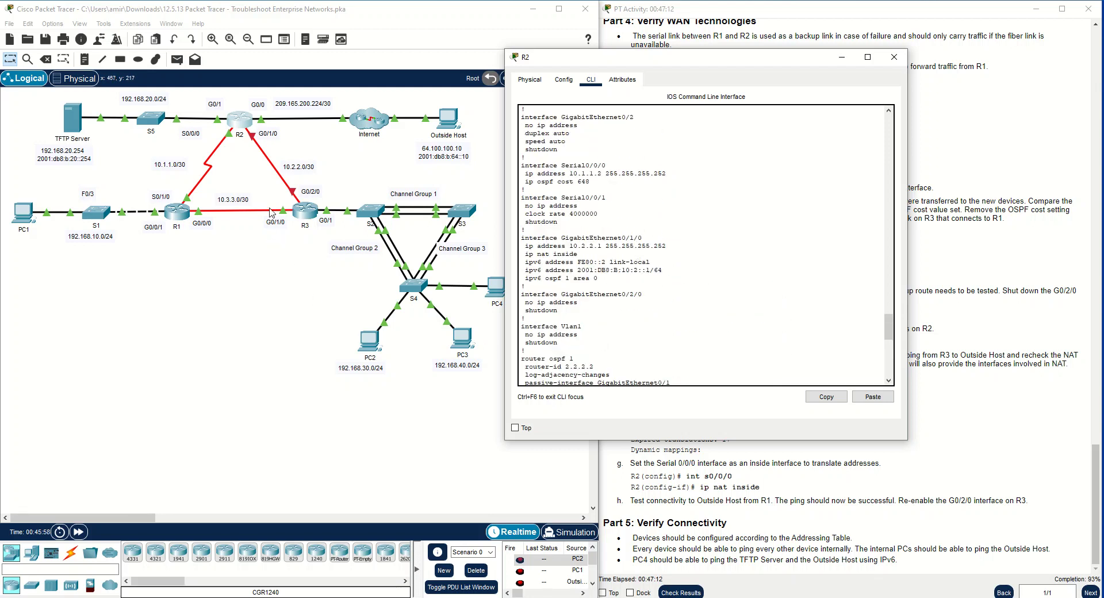
pyautogui.scroll(5, 639, 178)
pyautogui.scroll(4, 639, 179)
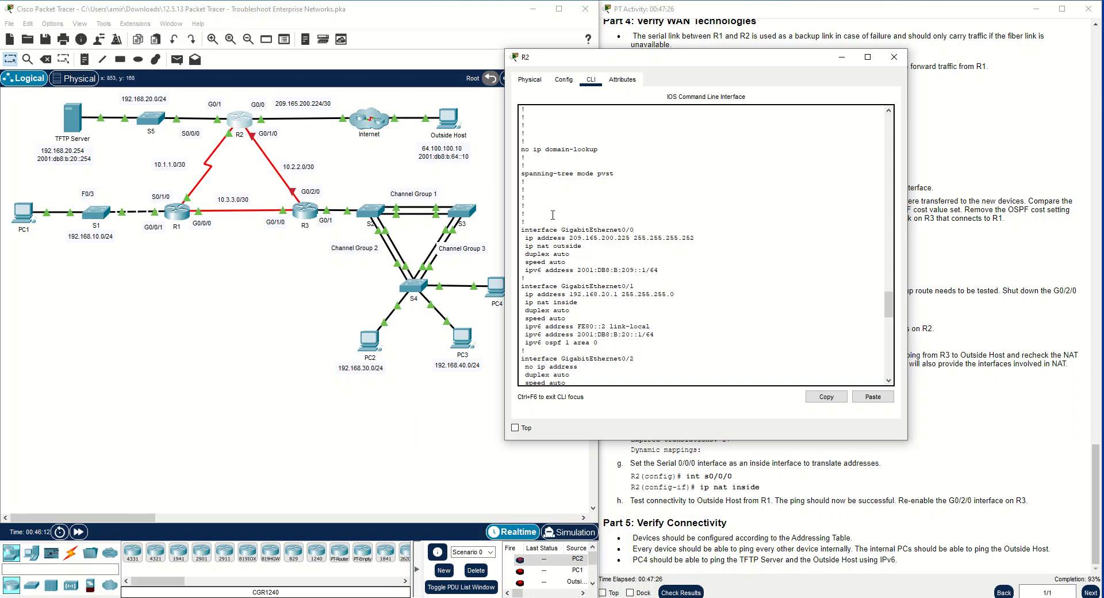
pyautogui.moveTo(635, 229); pyautogui.dragTo(524, 247)
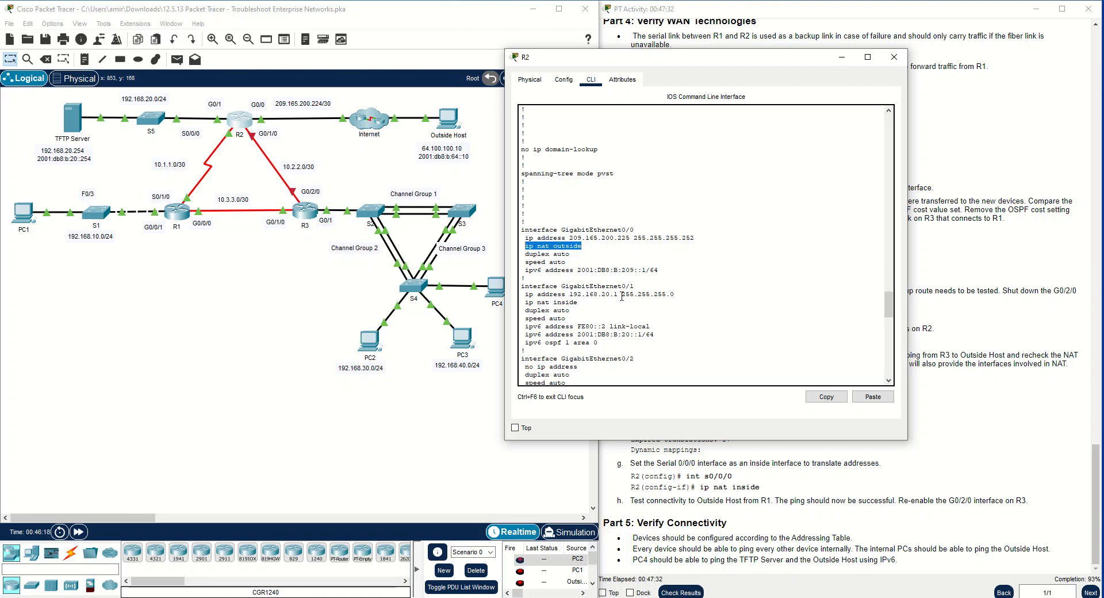
pyautogui.moveTo(636, 287); pyautogui.dragTo(519, 303)
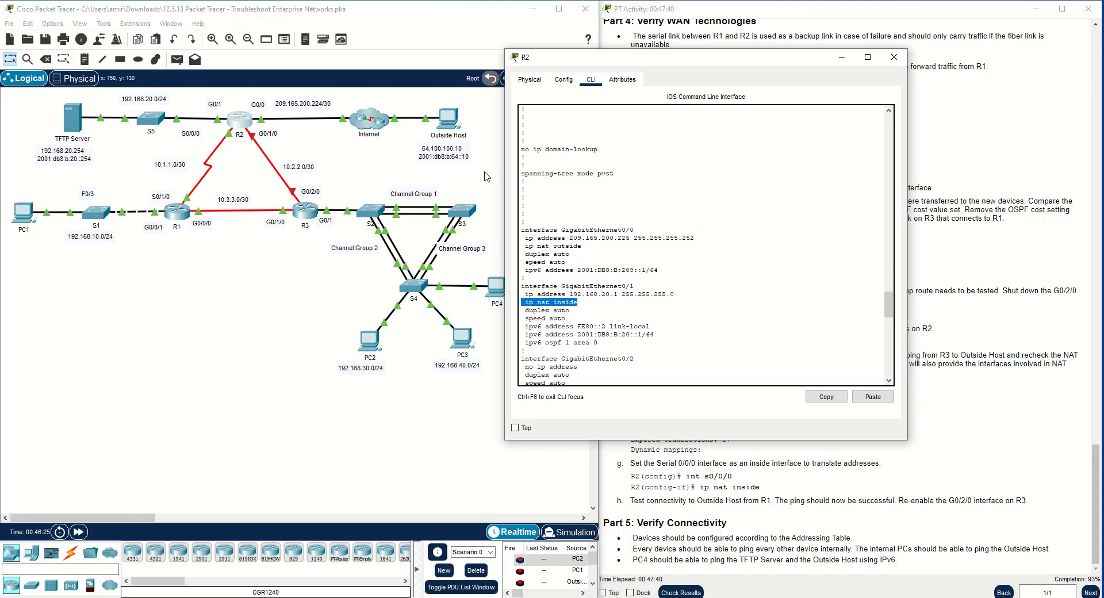
# Examine GigabitEthernet0/2 and Serial0/0/0 in R2's running configuration for NAT settings
pyautogui.scroll(-2, 596, 295)
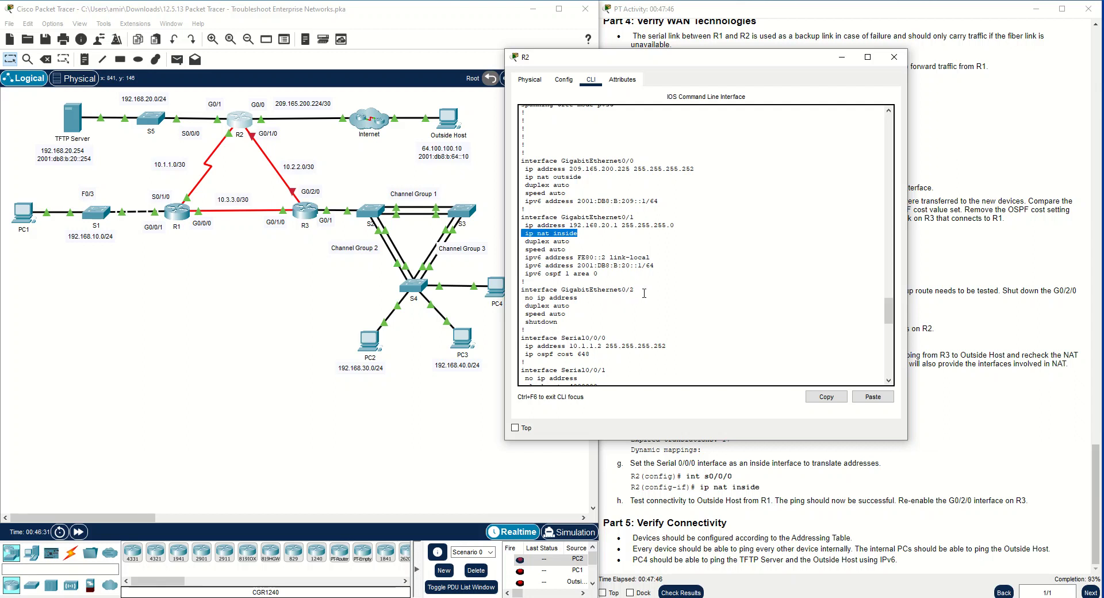
pyautogui.moveTo(638, 292); pyautogui.dragTo(589, 299)
pyautogui.click(575, 313)
pyautogui.scroll(-1, 576, 313)
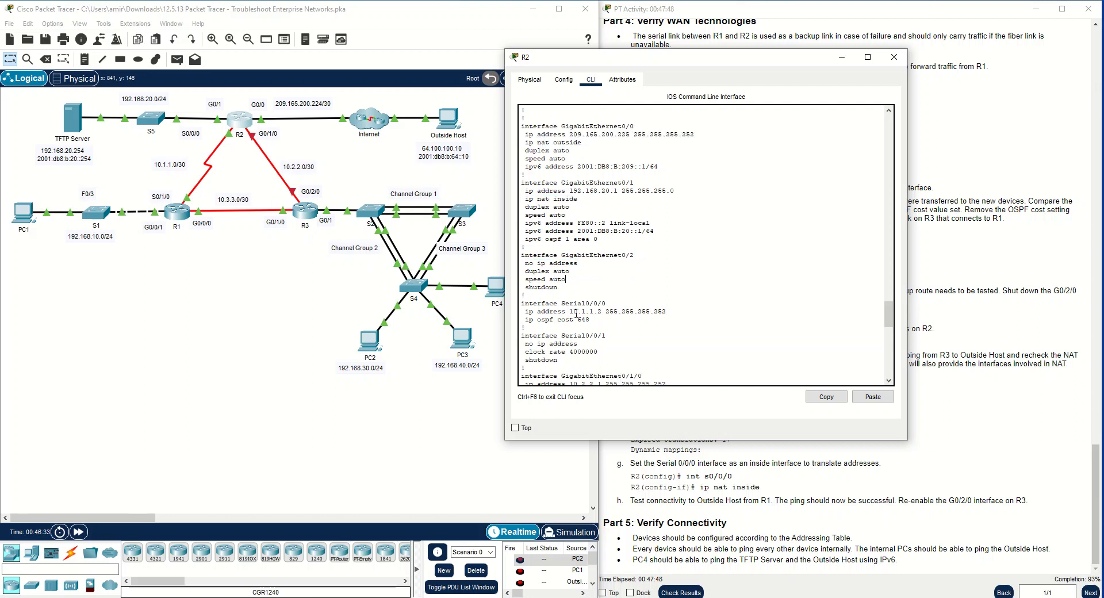
pyautogui.scroll(-1, 577, 315)
pyautogui.moveTo(674, 278); pyautogui.dragTo(605, 278)
pyautogui.click(595, 293)
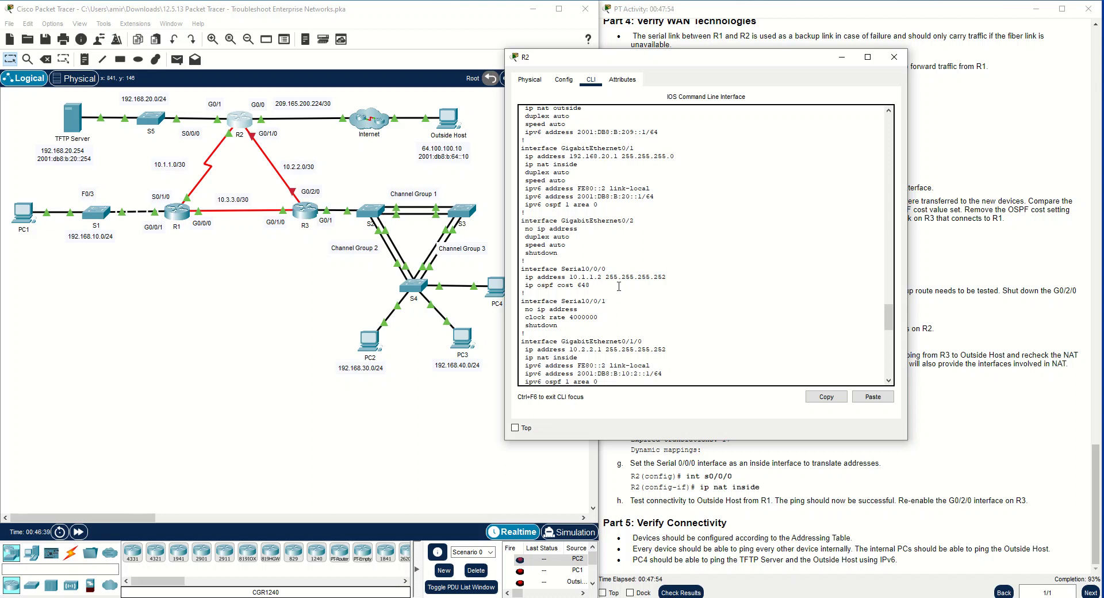
pyautogui.moveTo(675, 277); pyautogui.dragTo(525, 266)
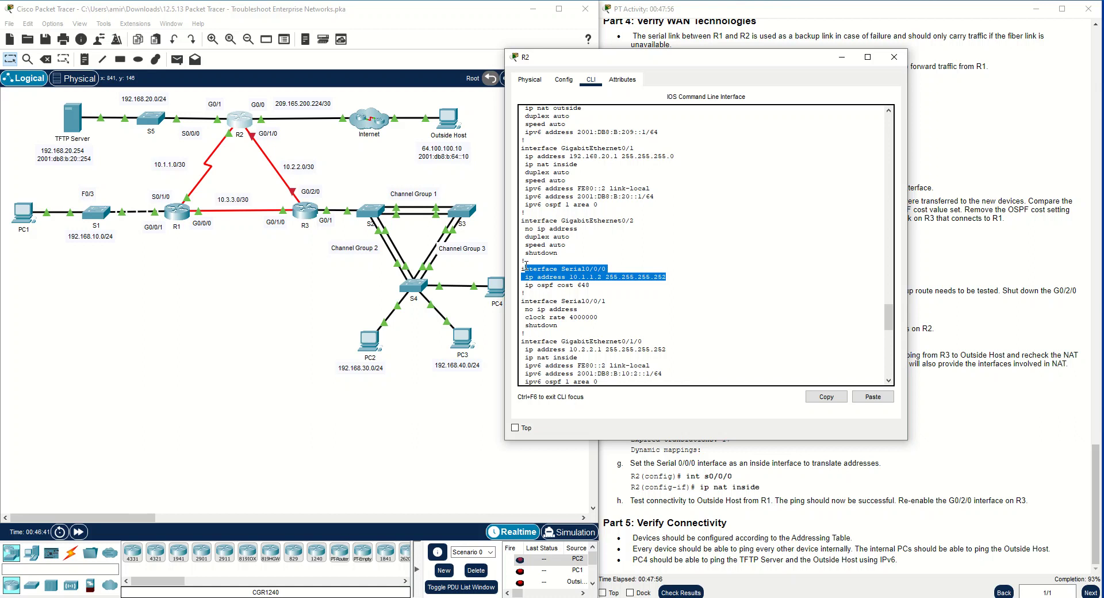
pyautogui.click(557, 264)
pyautogui.moveTo(670, 277); pyautogui.dragTo(511, 269)
# Check the NAT setting on GigabitEthernet0/1/0 and return to R2's prompt at the end of the output
pyautogui.scroll(-1, 540, 287)
pyautogui.moveTo(598, 331); pyautogui.dragTo(584, 328)
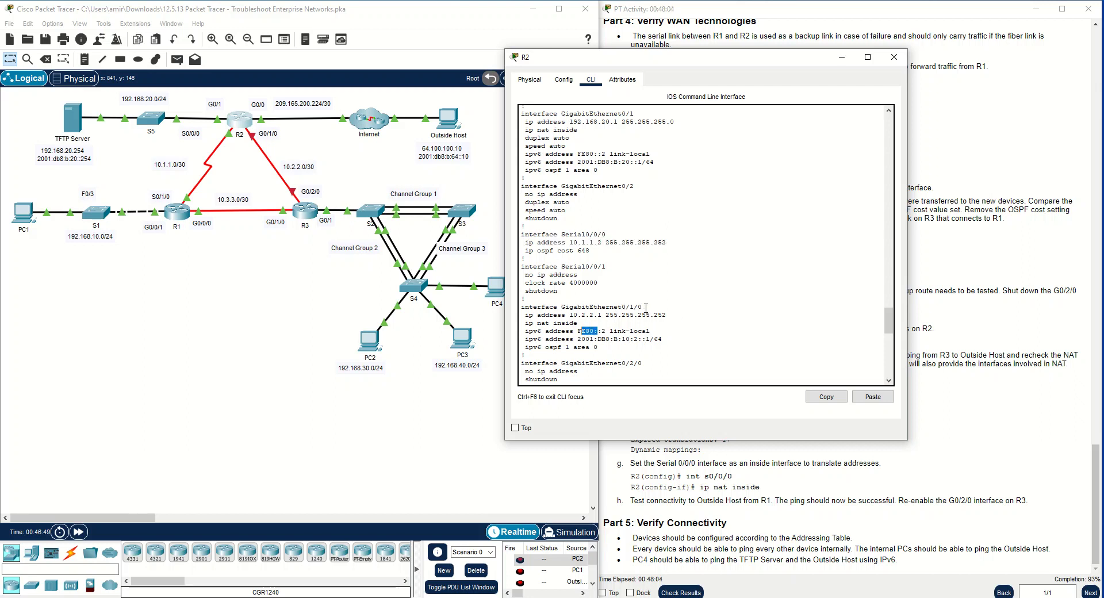
pyautogui.moveTo(577, 322); pyautogui.dragTo(524, 325)
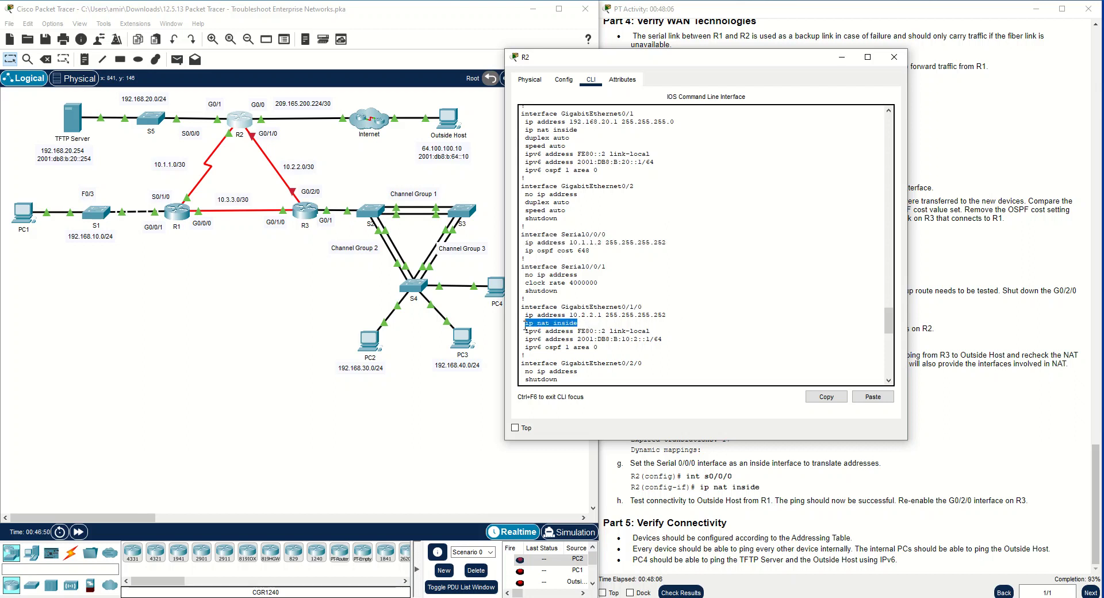
pyautogui.scroll(-10, 574, 345)
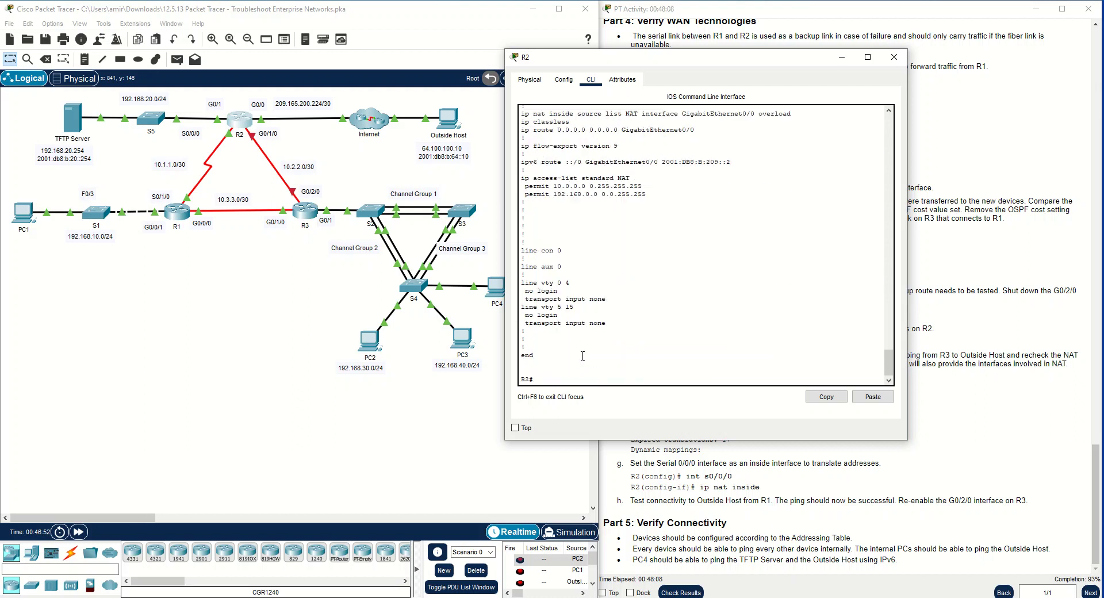
# Enter global configuration mode on R2 and select interface s0/0/0 for configuration
pyautogui.write('conf t')
pyautogui.press('Return')
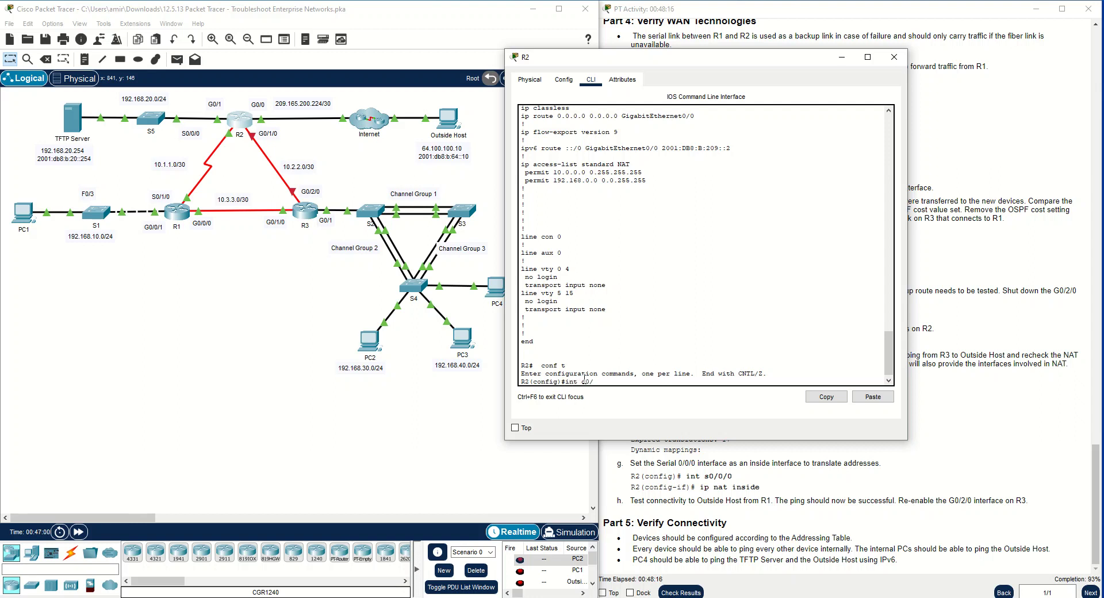
pyautogui.write('int g0/0/')
pyautogui.press('BackSpace')
pyautogui.press('BackSpace')
pyautogui.write('0')
pyautogui.press('Return')
pyautogui.write('/0')
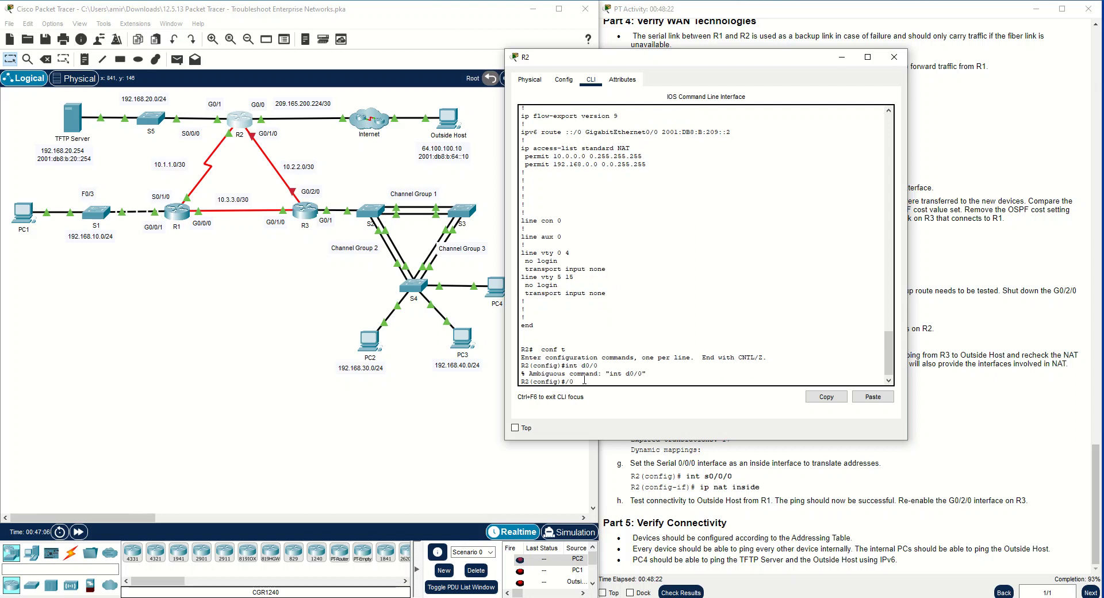
pyautogui.press('BackSpace')
pyautogui.press('BackSpace')
pyautogui.write('int s0/0//0')
pyautogui.press('Return')
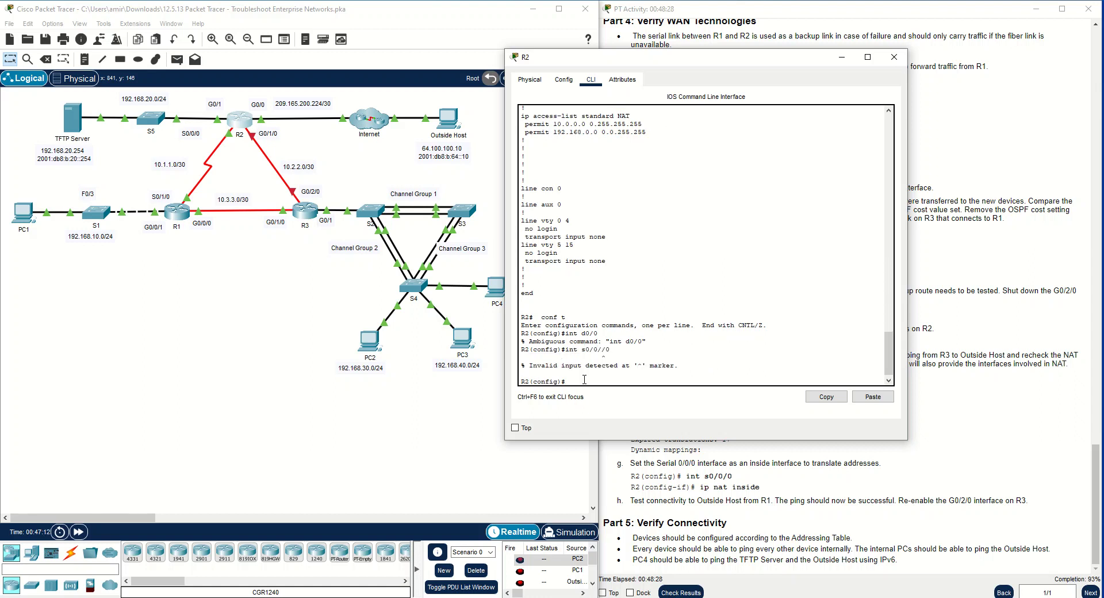
pyautogui.press('Up')
pyautogui.press('Return')
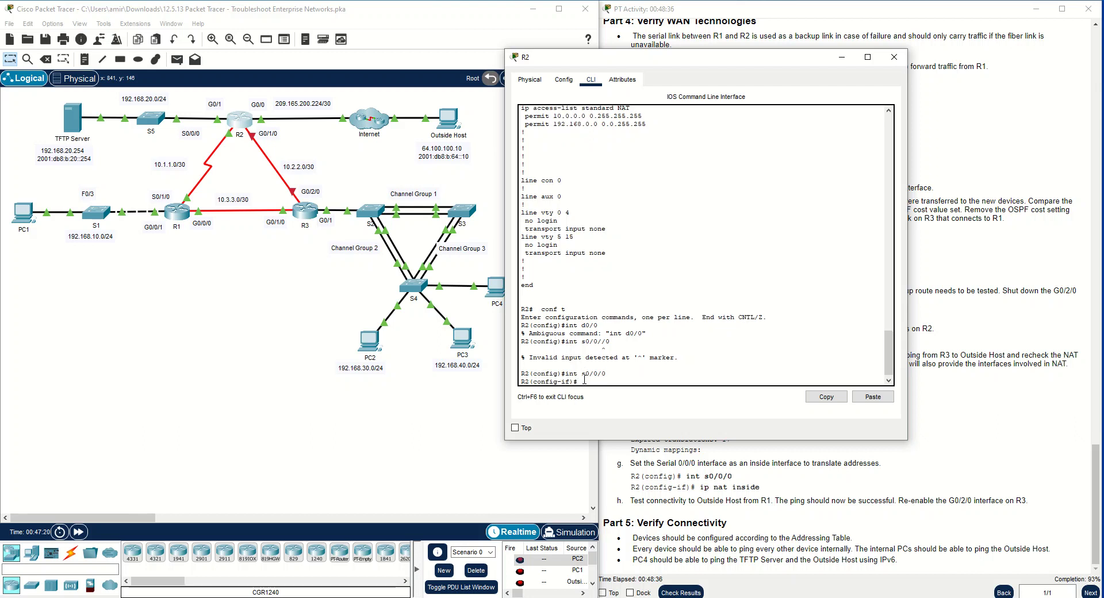
# Set R2's Serial0/0/0 as a NAT inside interface, close the R2 window and return to the activity instructions
pyautogui.write('ip nat inside')
pyautogui.press('Return')
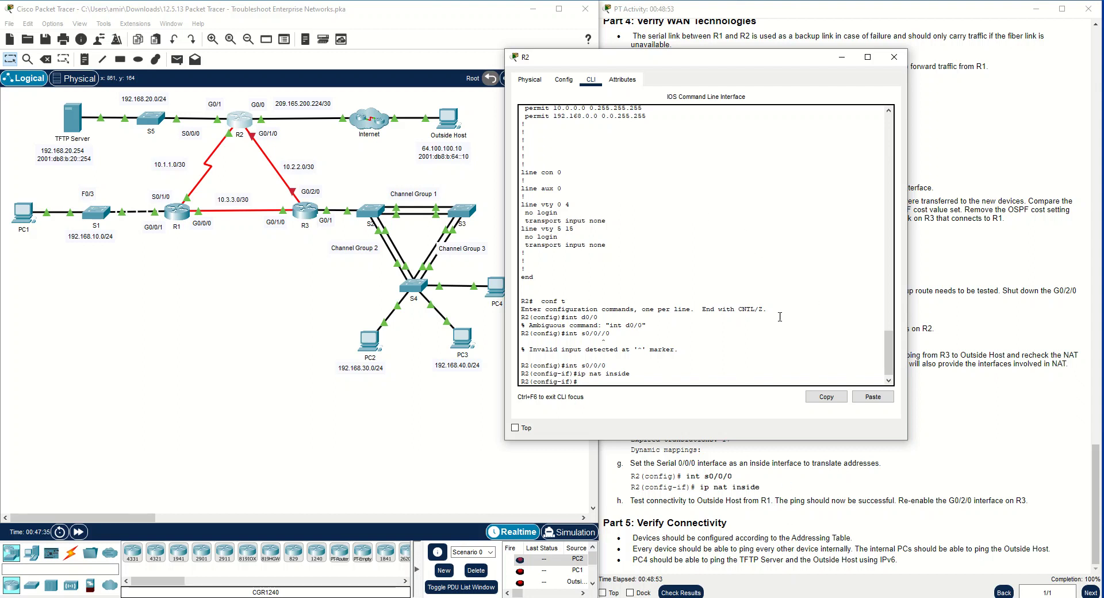
pyautogui.click(893, 57)
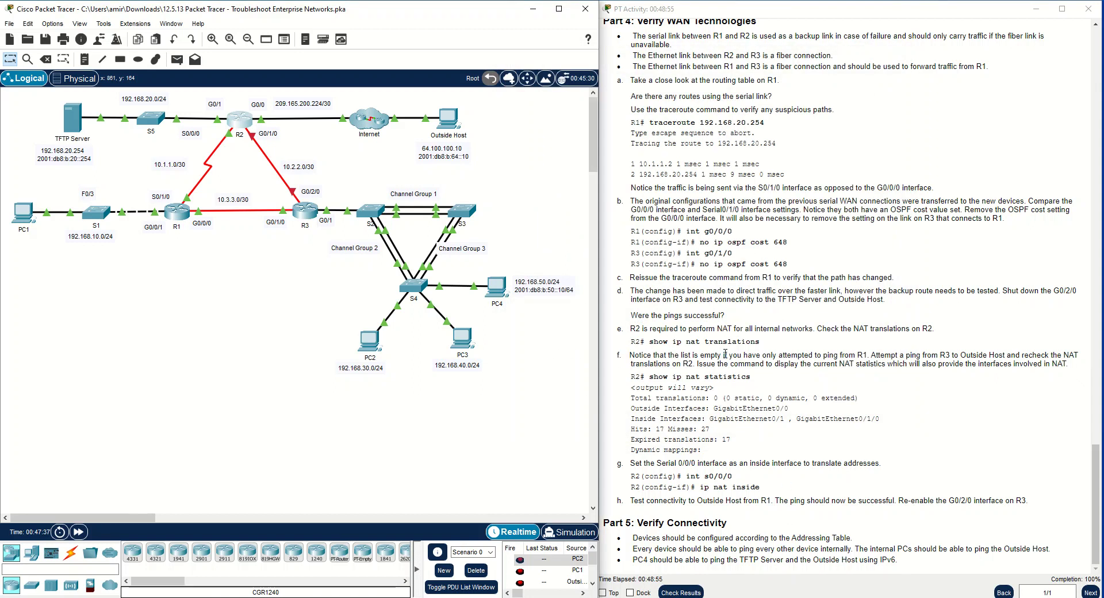
pyautogui.click(733, 311)
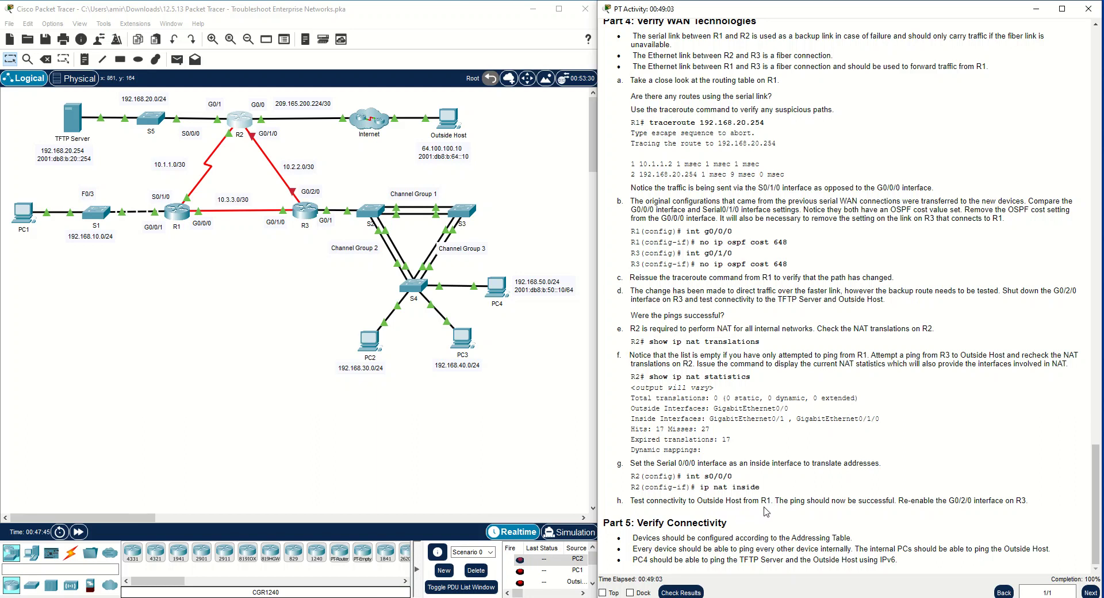
# Ping Outside Host at 64.100.100.10 from R1's command line, then minimize the R1 window
pyautogui.click(175, 218)
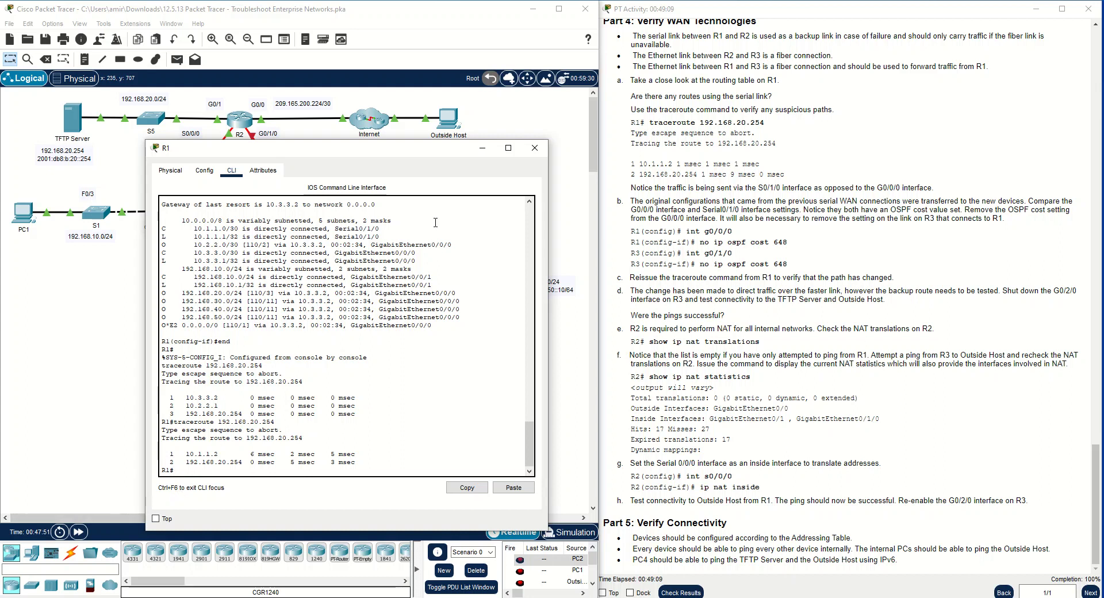
pyautogui.moveTo(303, 148); pyautogui.dragTo(312, 172)
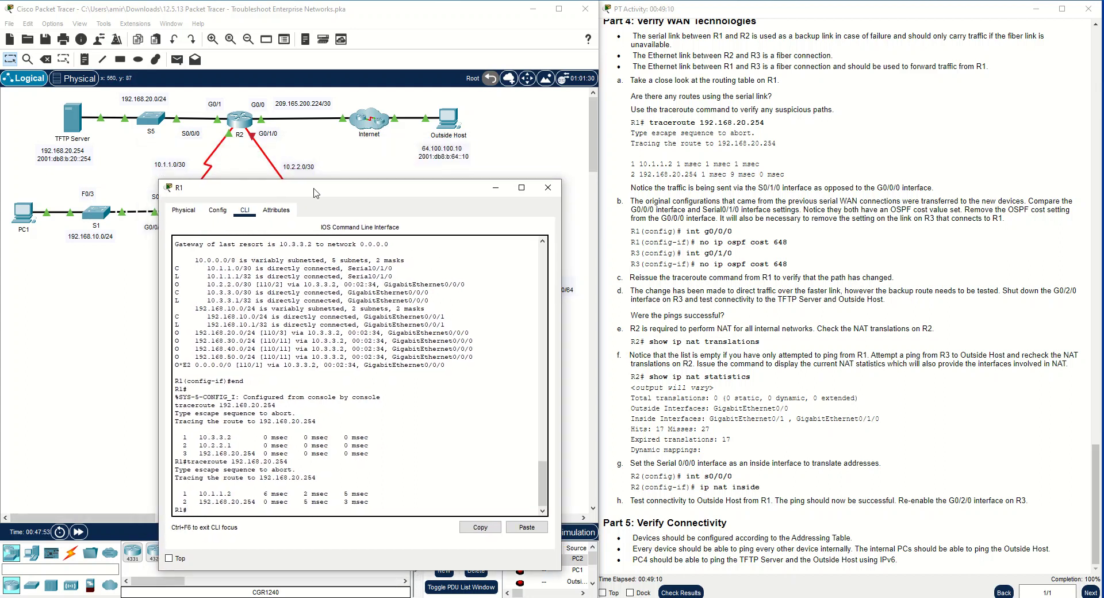
pyautogui.write('pin')
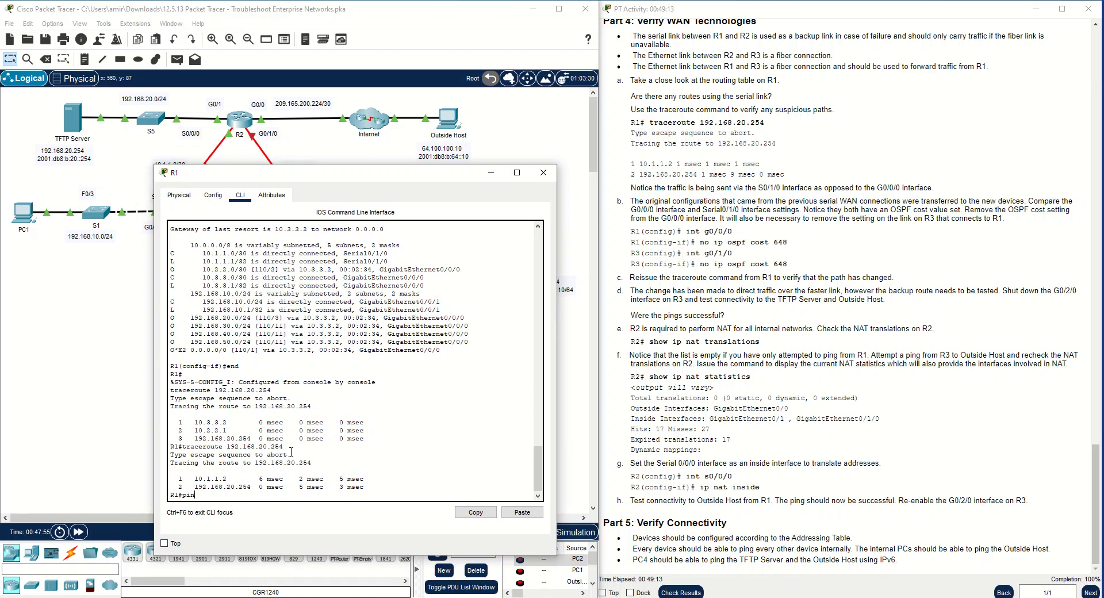
pyautogui.write('g 64.100.100.10')
pyautogui.press('Return')
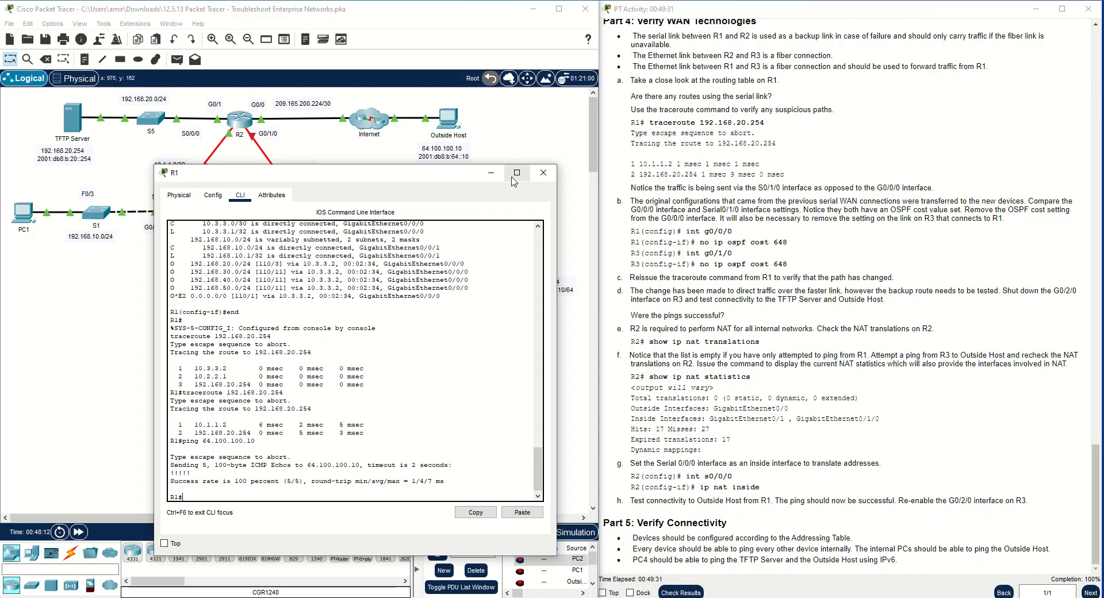
pyautogui.click(491, 173)
# Re-enable R3's G0/2/0 interface with no shut, fast-forward the simulation time and close the R3 window
pyautogui.click(305, 211)
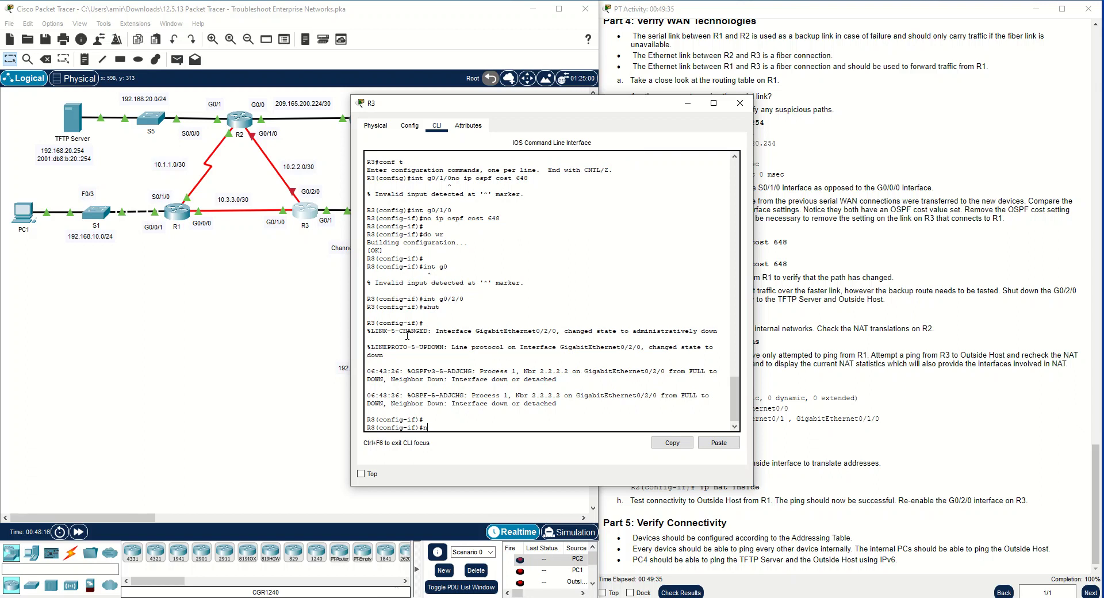
pyautogui.write('no shut')
pyautogui.press('Return')
pyautogui.press('Return')
pyautogui.press('Return')
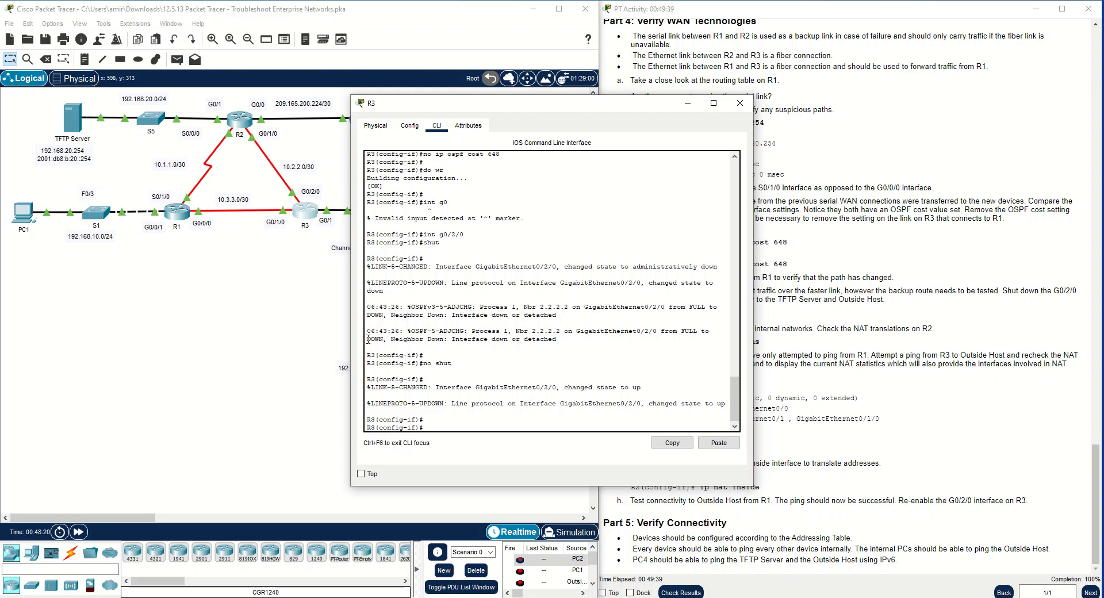
pyautogui.click(76, 533)
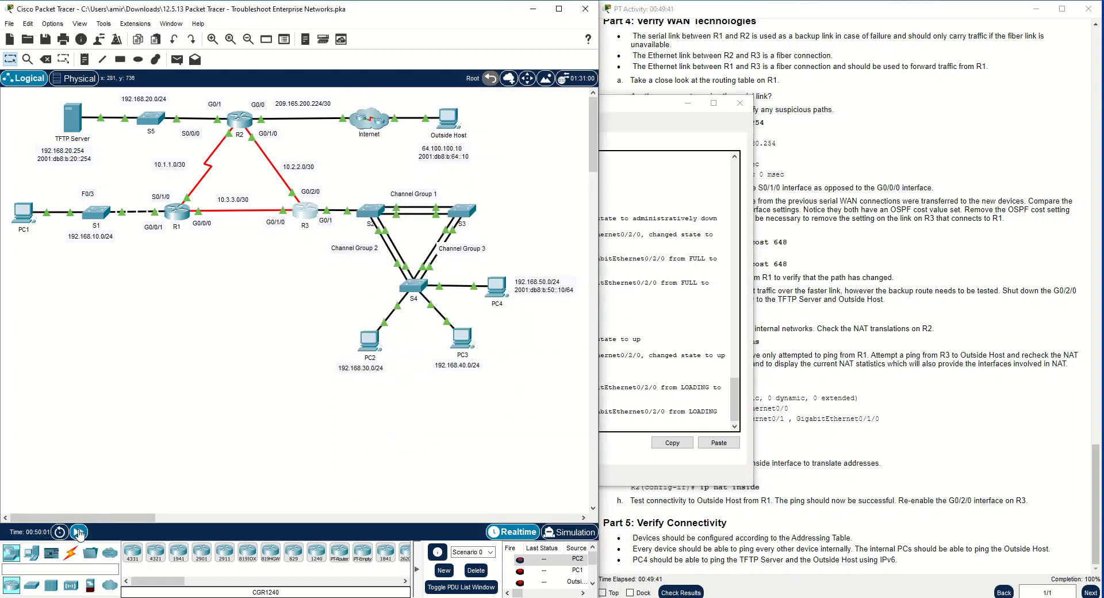
pyautogui.click(740, 103)
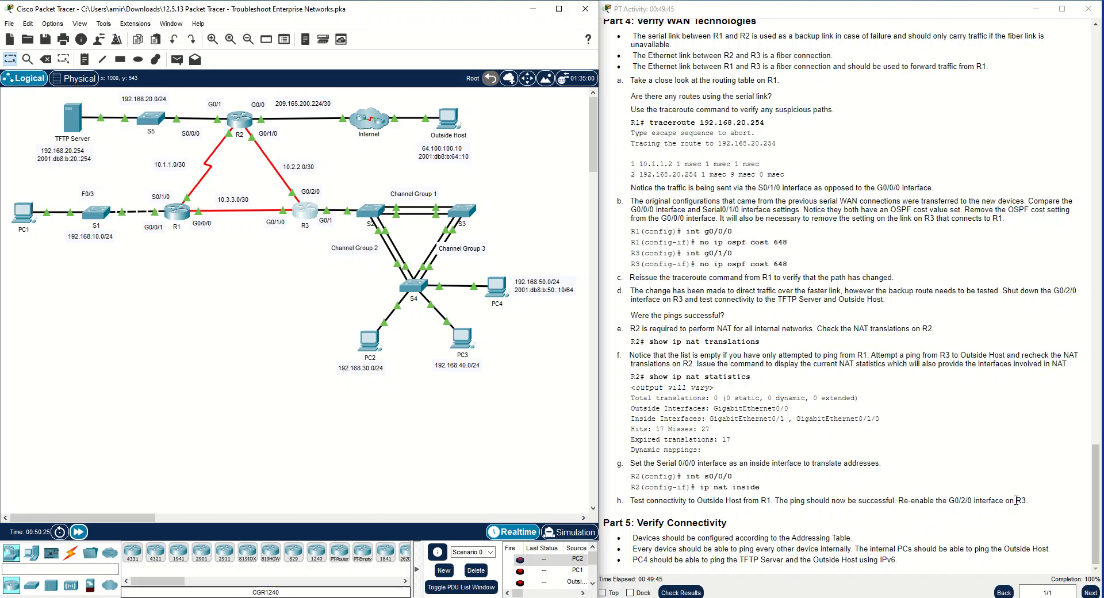
# Ping Outside Host at 64.100.100.10 from PC4's command prompt and stop the ping after a few replies
pyautogui.click(804, 486)
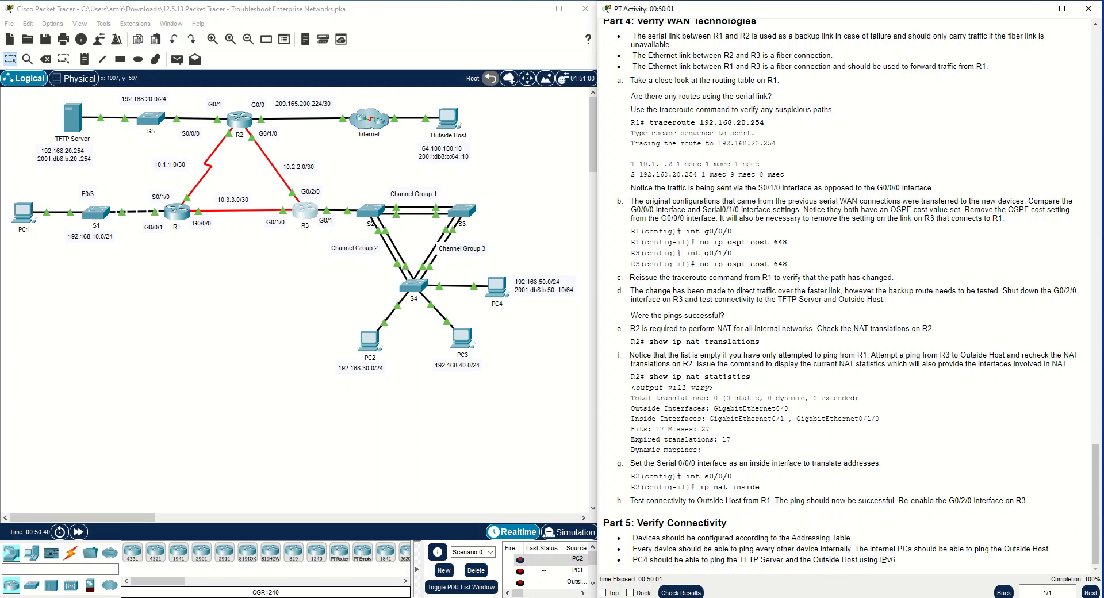
pyautogui.click(498, 285)
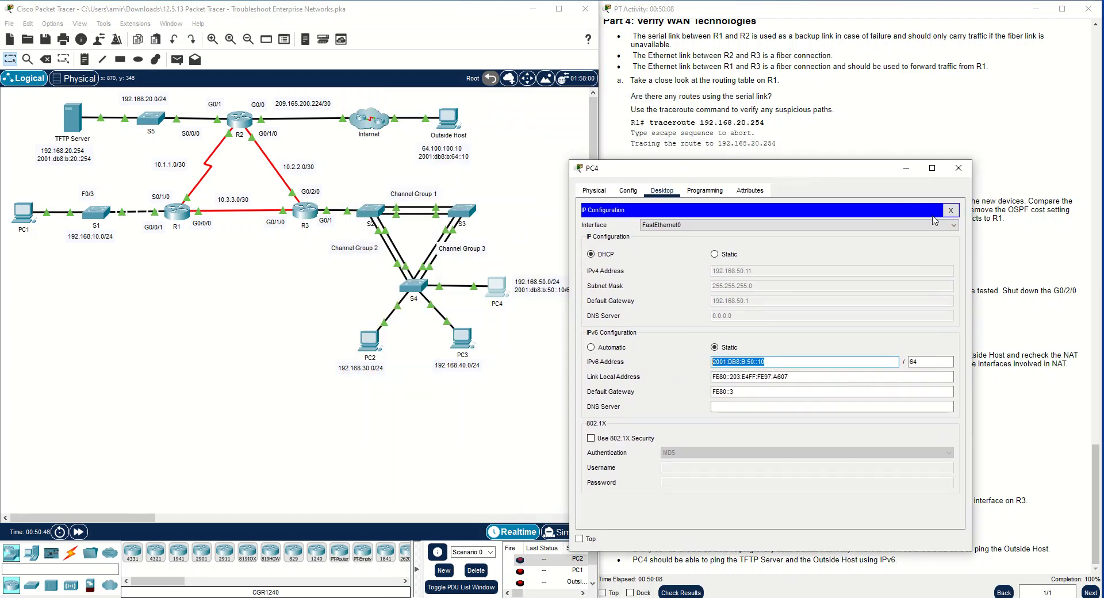
pyautogui.click(951, 211)
pyautogui.click(839, 246)
pyautogui.write('ping')
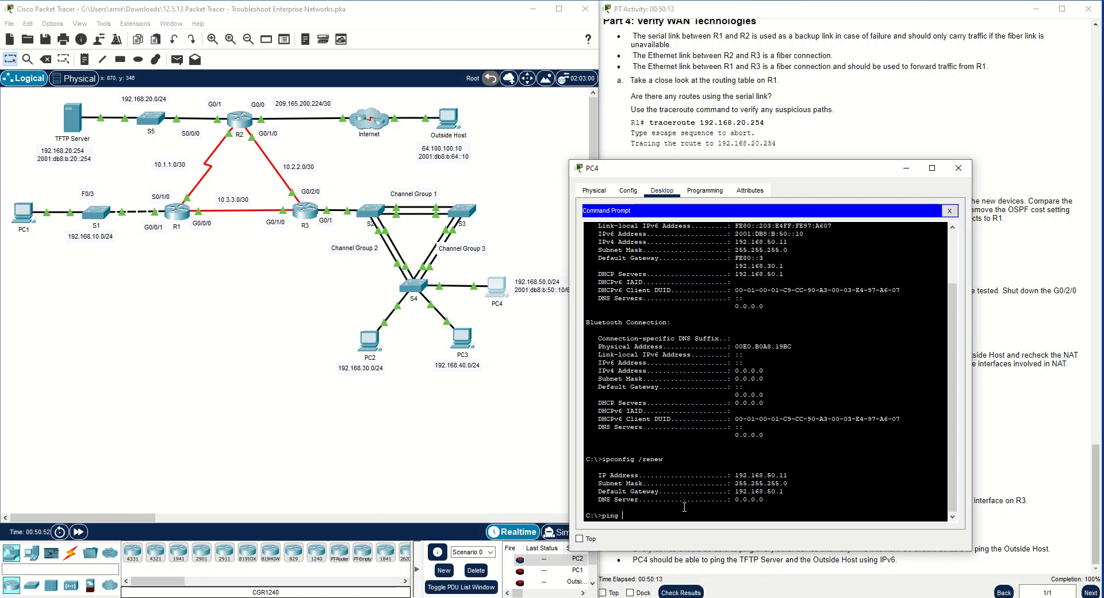
pyautogui.write(' 64.100.100.10')
pyautogui.press('Return')
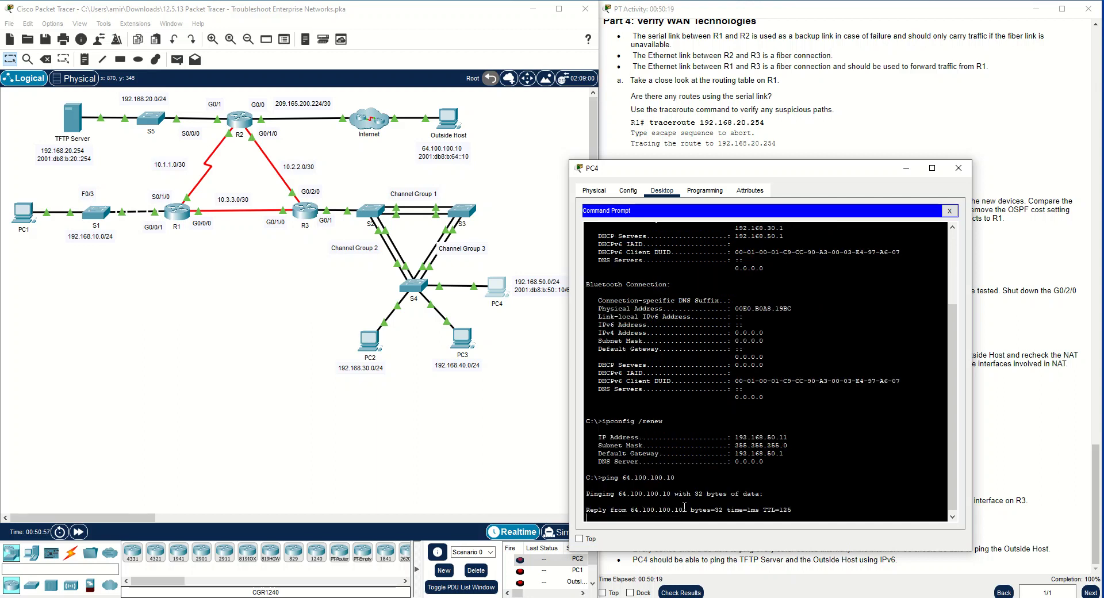
pyautogui.hotkey('ctrl', 'c')
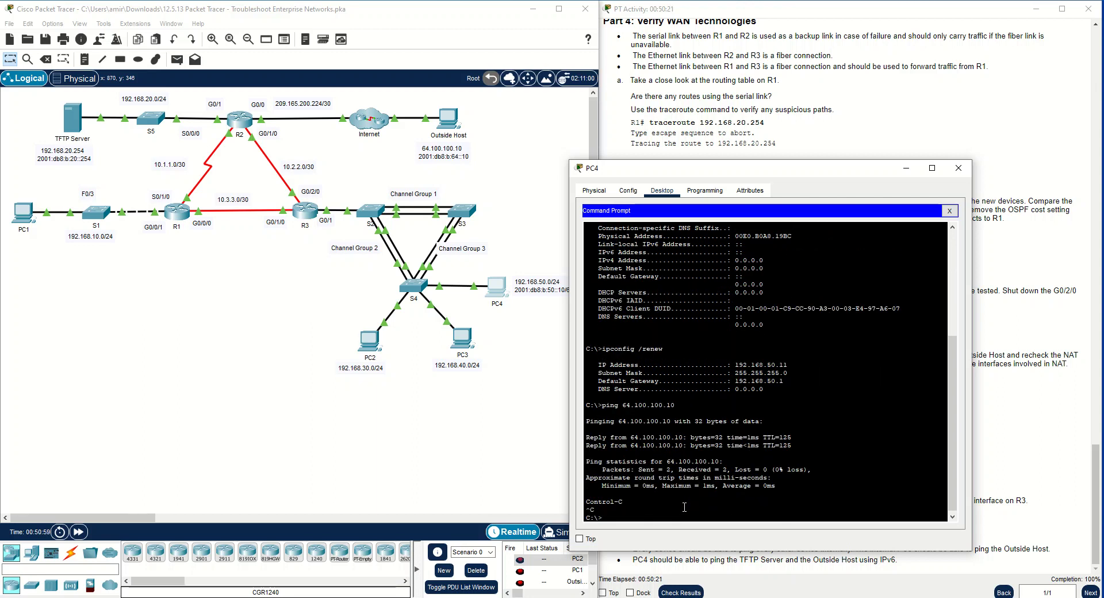
# Ping the TFTP Server at 192.168.20.254 from PC4 and stop the ping after a few replies
pyautogui.press('Up')
pyautogui.press('BackSpace')
pyautogui.press('BackSpace')
pyautogui.press('BackSpace')
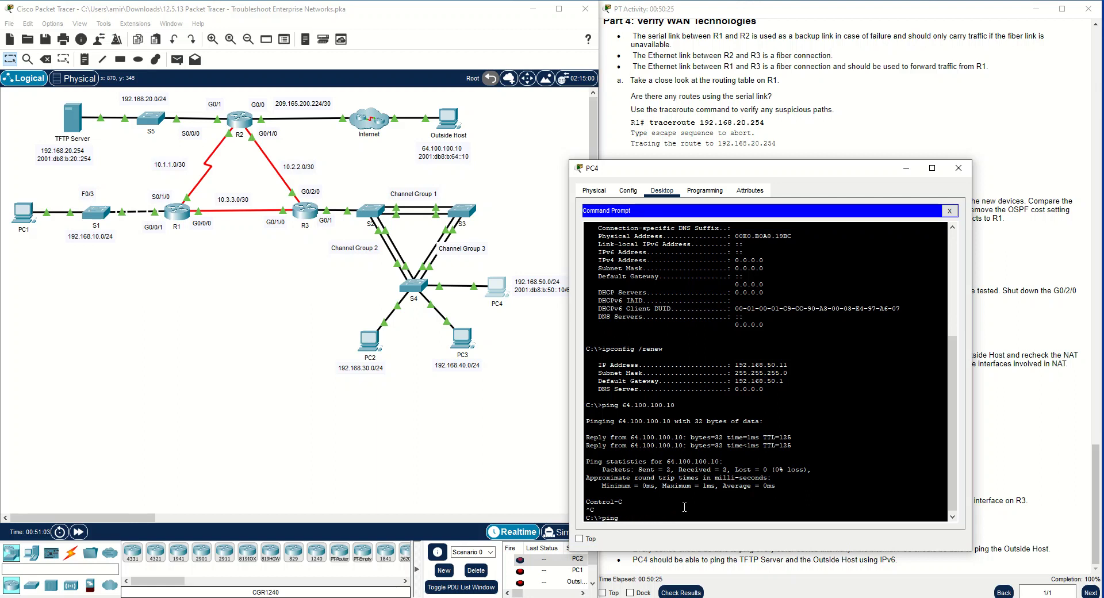
pyautogui.write('192.168.20.254')
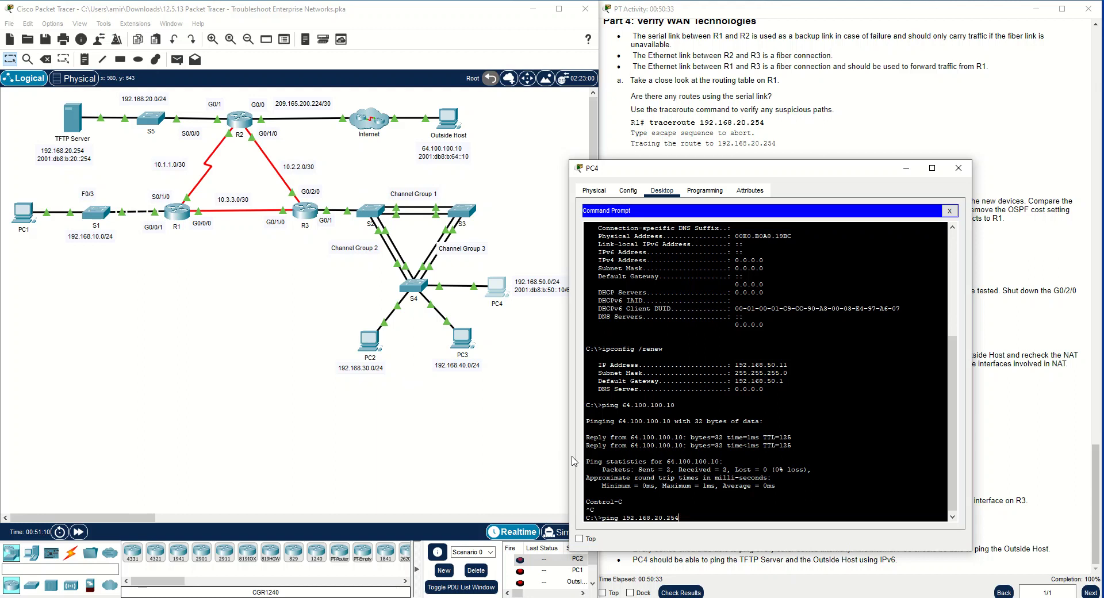
pyautogui.press('Return')
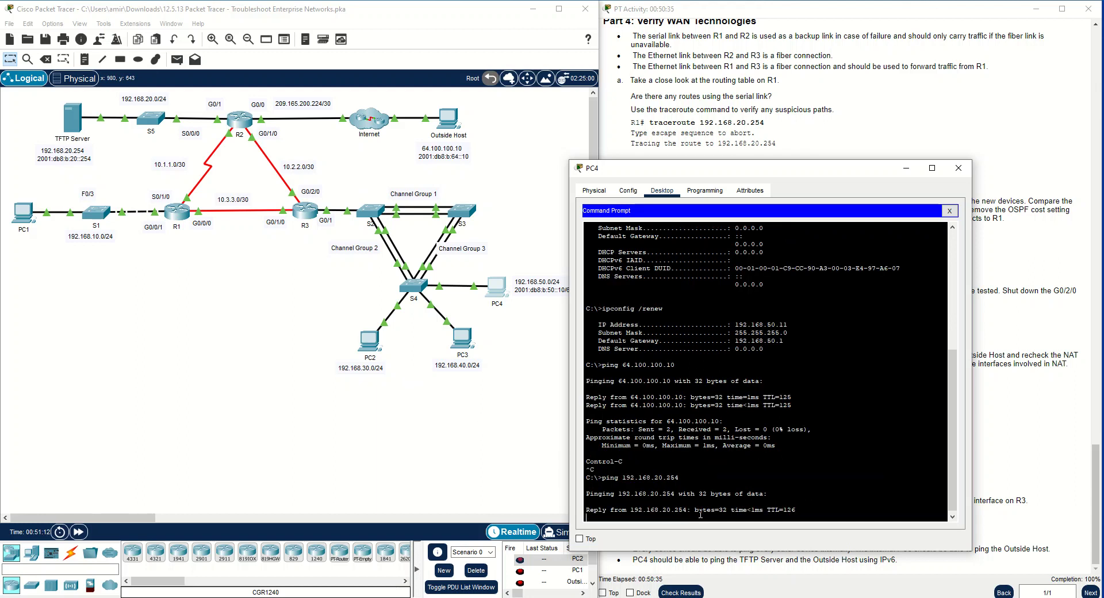
pyautogui.hotkey('ctrl', 'c')
pyautogui.press('Up')
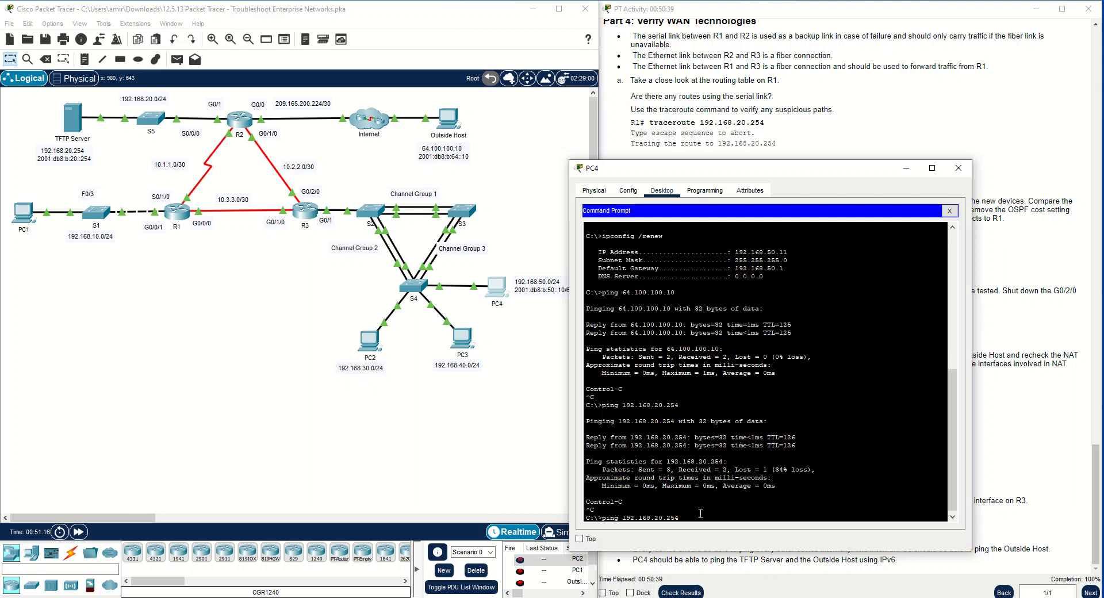
pyautogui.press('Left')
pyautogui.press('Left')
pyautogui.press('Left')
pyautogui.press('Left')
pyautogui.press('Left')
pyautogui.press('Left')
pyautogui.press('Left')
pyautogui.press('Left')
pyautogui.press('Left')
pyautogui.press('Left')
pyautogui.press('Left')
pyautogui.press('Left')
pyautogui.press('Left')
pyautogui.press('Left')
pyautogui.press('BackSpace')
pyautogui.press('BackSpace')
pyautogui.press('BackSpace')
pyautogui.press('BackSpace')
pyautogui.press('BackSpace')
pyautogui.press('BackSpace')
pyautogui.press('BackSpace')
pyautogui.press('BackSpace')
pyautogui.press('BackSpace')
pyautogui.press('BackSpace')
pyautogui.press('BackSpace')
pyautogui.press('BackSpace')
pyautogui.press('BackSpace')
pyautogui.press('BackSpace')
pyautogui.press('BackSpace')
pyautogui.press('BackSpace')
pyautogui.press('BackSpace')
pyautogui.press('BackSpace')
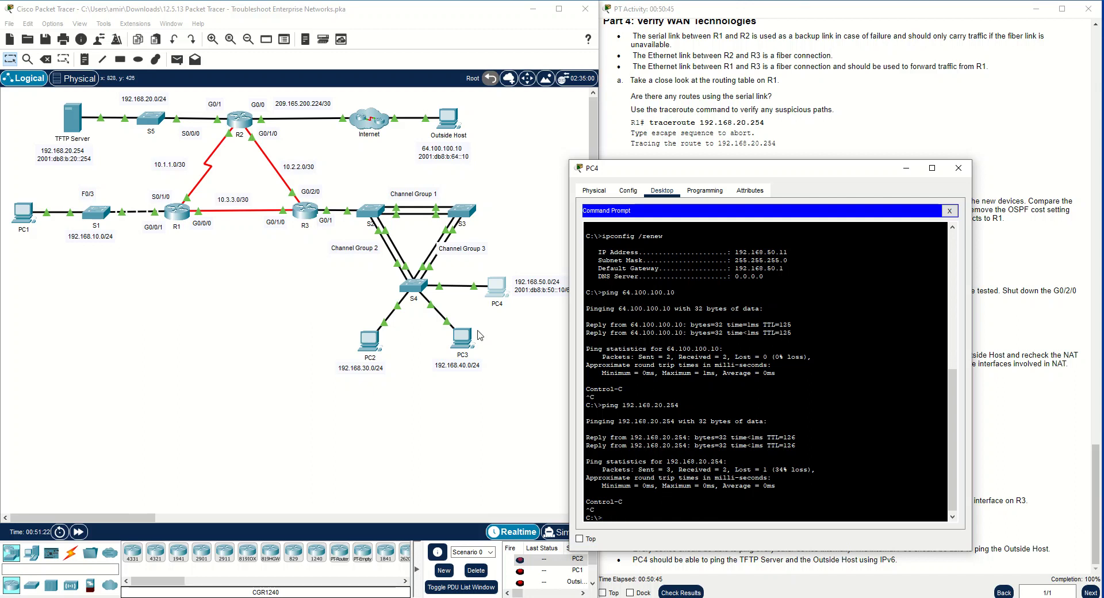
# Ping Outside Host at 64.100.100.10 from PC3's command prompt, then close the PC3 and PC4 windows
pyautogui.click(461, 339)
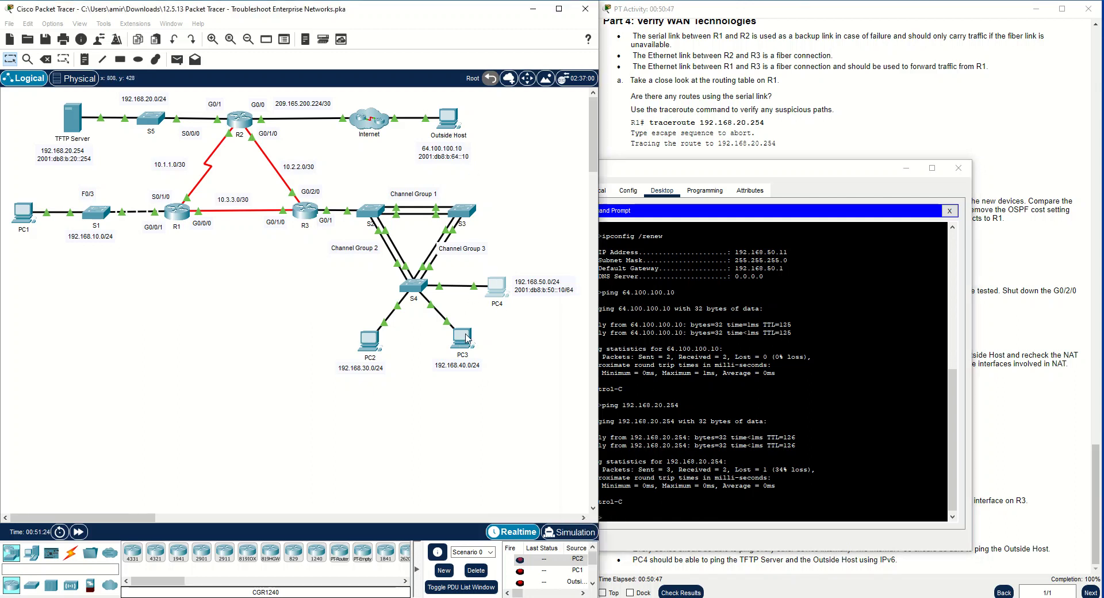
pyautogui.click(616, 173)
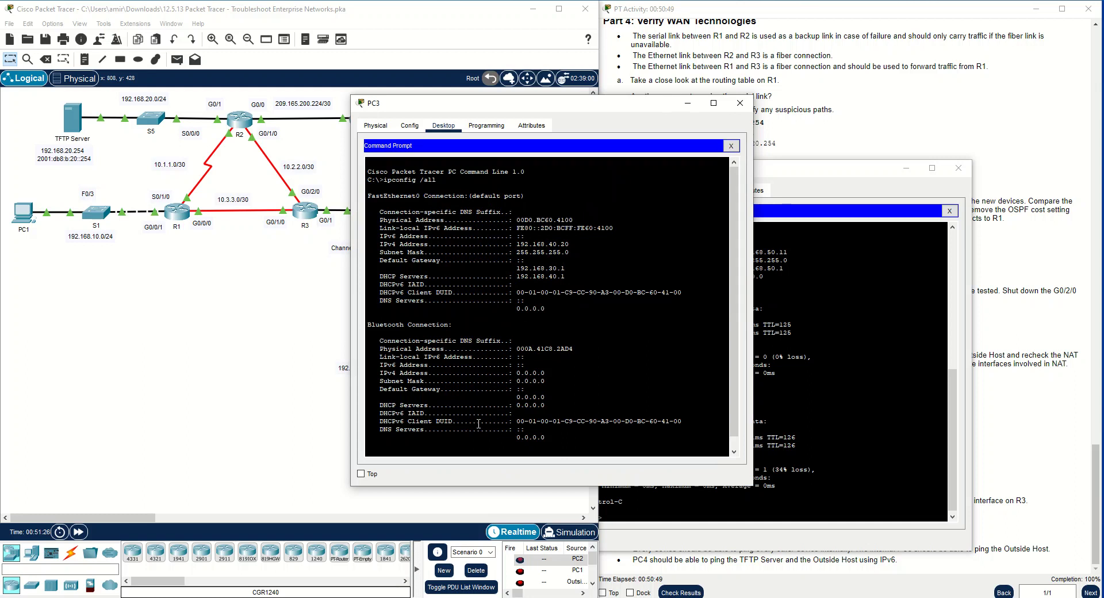
pyautogui.scroll(-1, 483, 439)
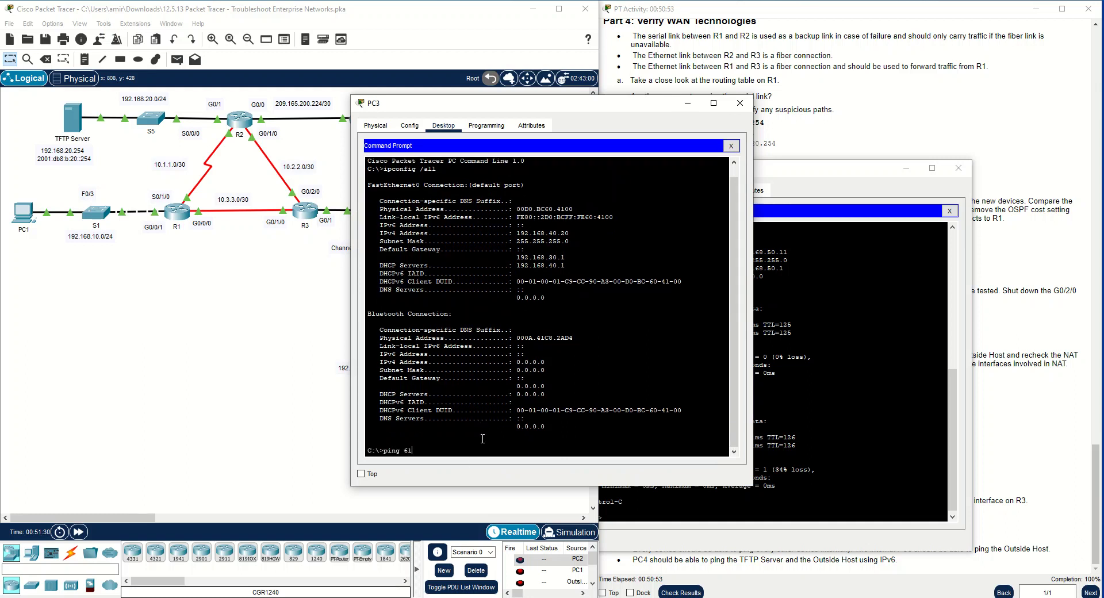
pyautogui.write('ping 64.100.100.10')
pyautogui.moveTo(624, 103); pyautogui.dragTo(855, 71)
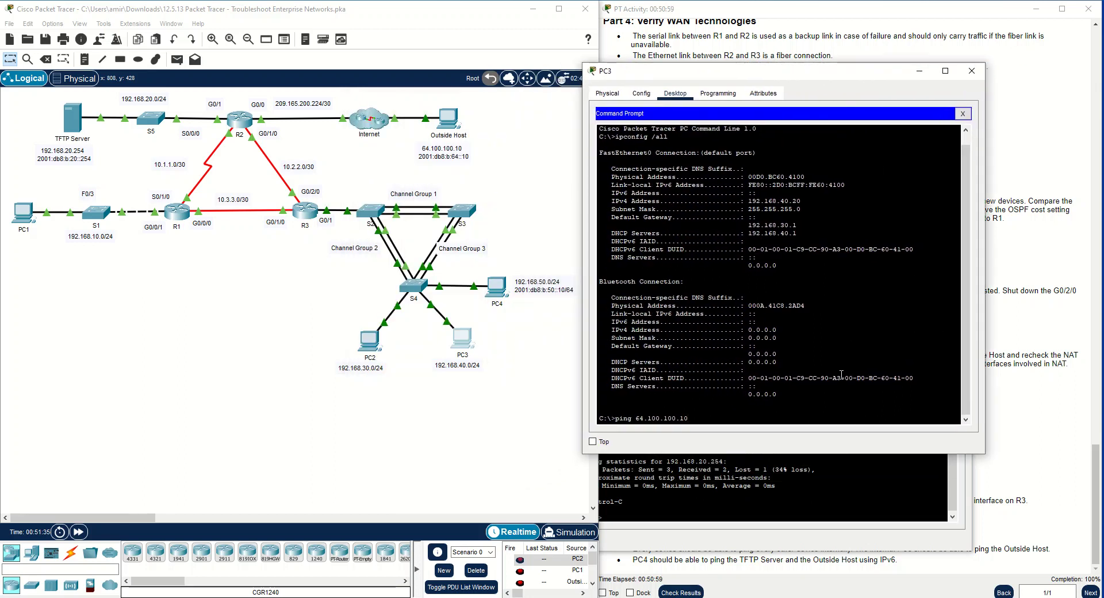
pyautogui.press('Return')
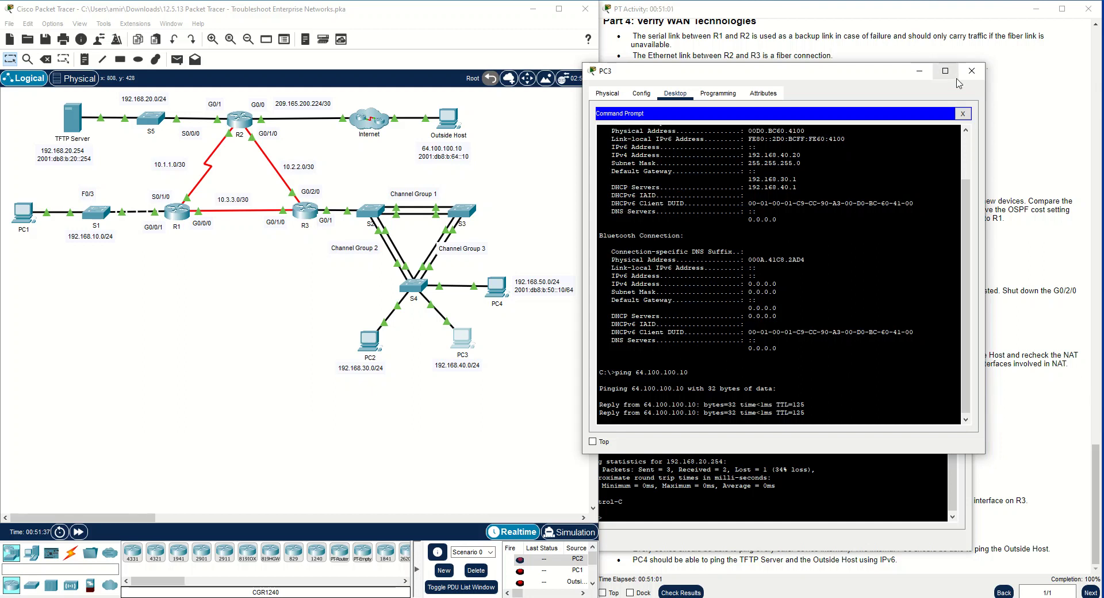
pyautogui.click(972, 70)
pyautogui.click(969, 163)
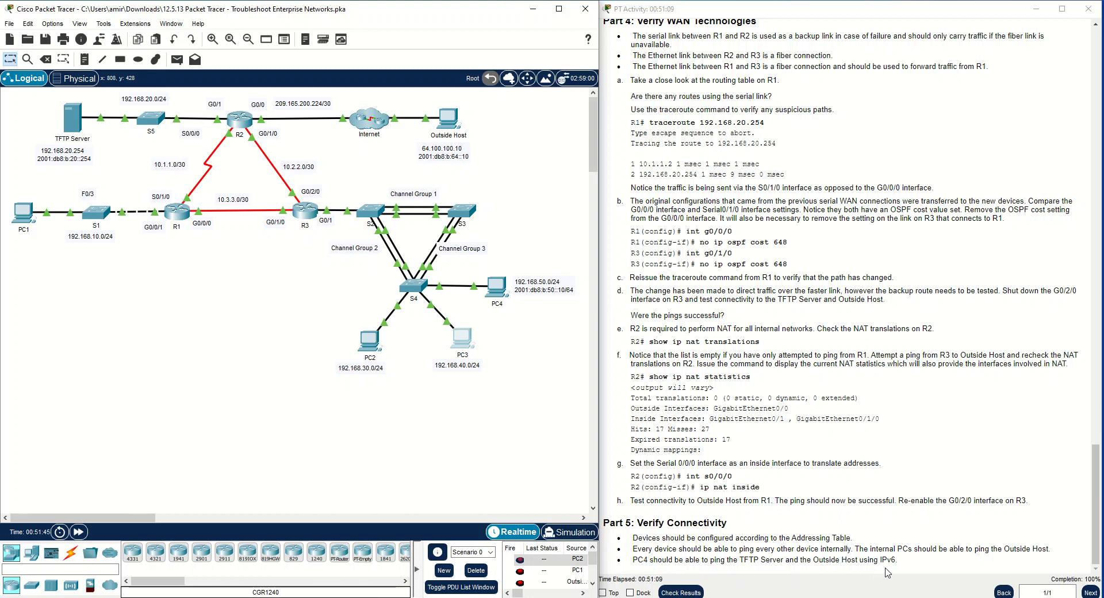
# Reopen PC4's command prompt clear of the topology and begin a ping ipv6 command
pyautogui.click(503, 291)
pyautogui.click(618, 187)
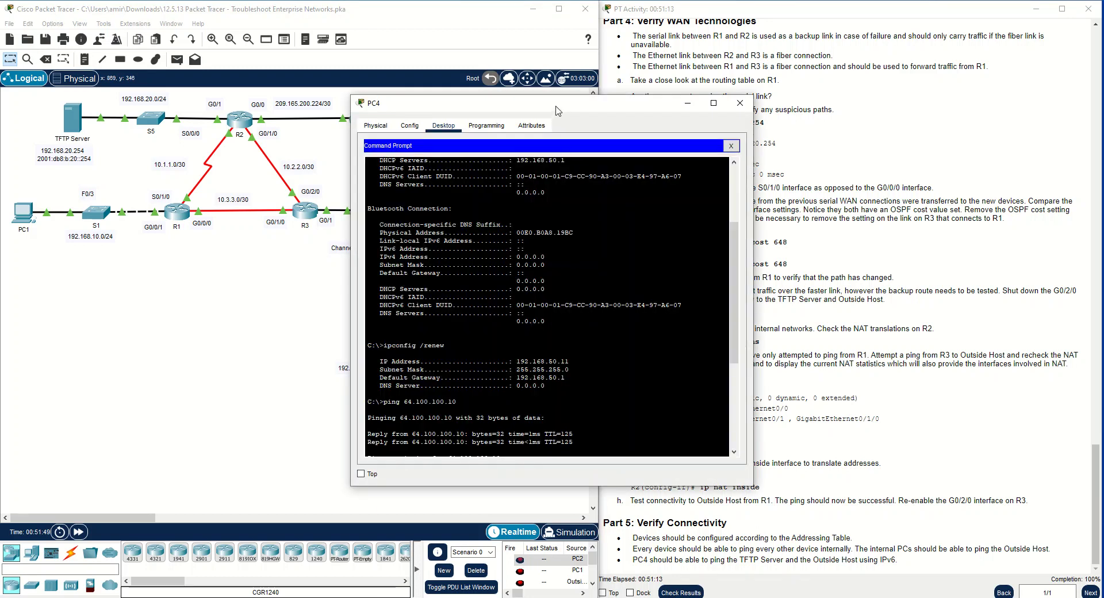
pyautogui.moveTo(518, 103); pyautogui.dragTo(734, 157)
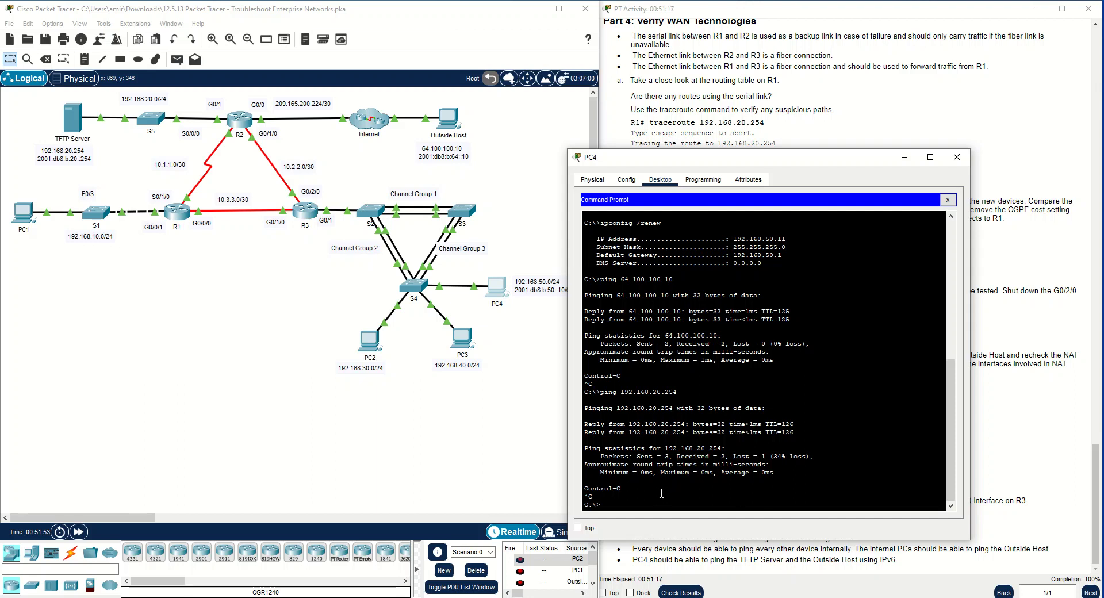
pyautogui.write('ping ipv')
pyautogui.write('6')
# Copy Outside Host's IPv6 address from its IP configuration
pyautogui.click(446, 117)
pyautogui.click(400, 172)
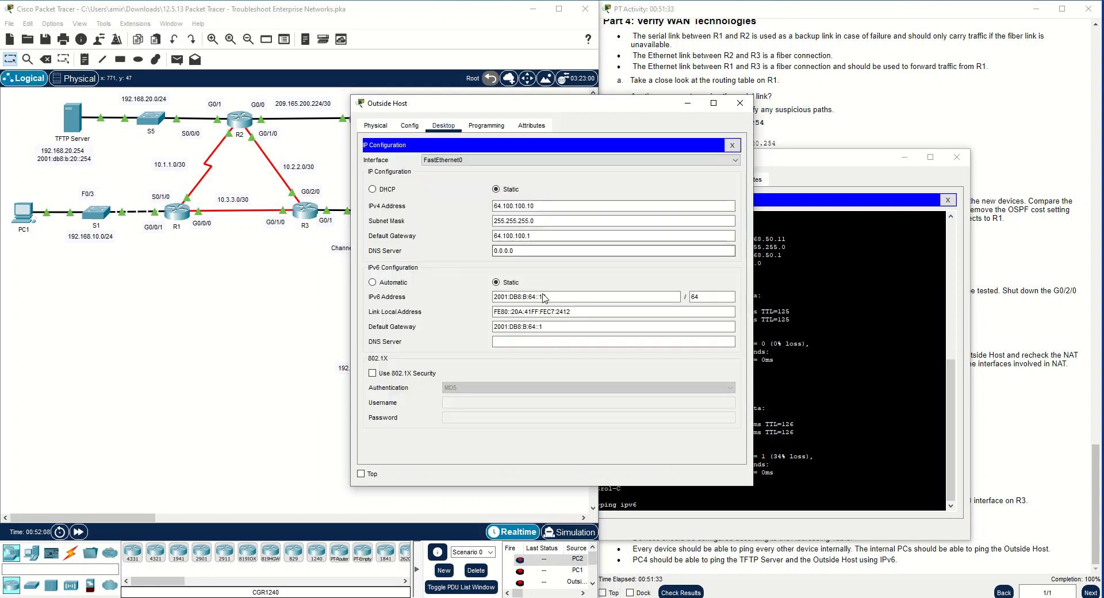
pyautogui.tripleClick(510, 296)
pyautogui.hotkey('ctrl', 'c')
pyautogui.rightClick(509, 299)
pyautogui.click(575, 339)
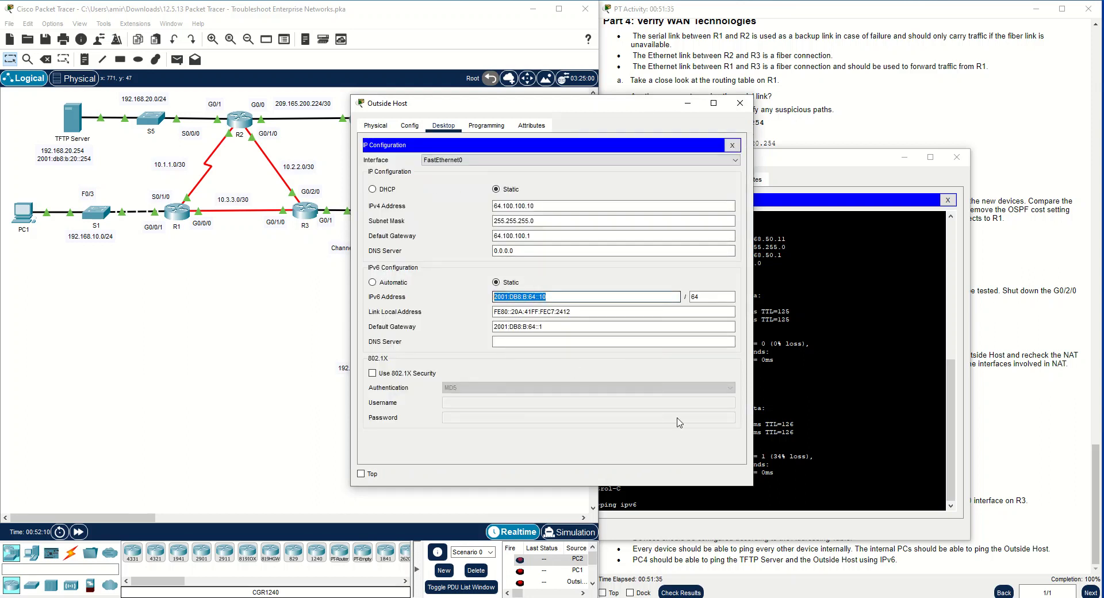
# Ping 2001:DB8:B:64::10 from PC4, trying the ipv6 keyword first and reissuing the command without it
pyautogui.click(794, 492)
pyautogui.rightClick(793, 492)
pyautogui.click(820, 511)
pyautogui.press('Return')
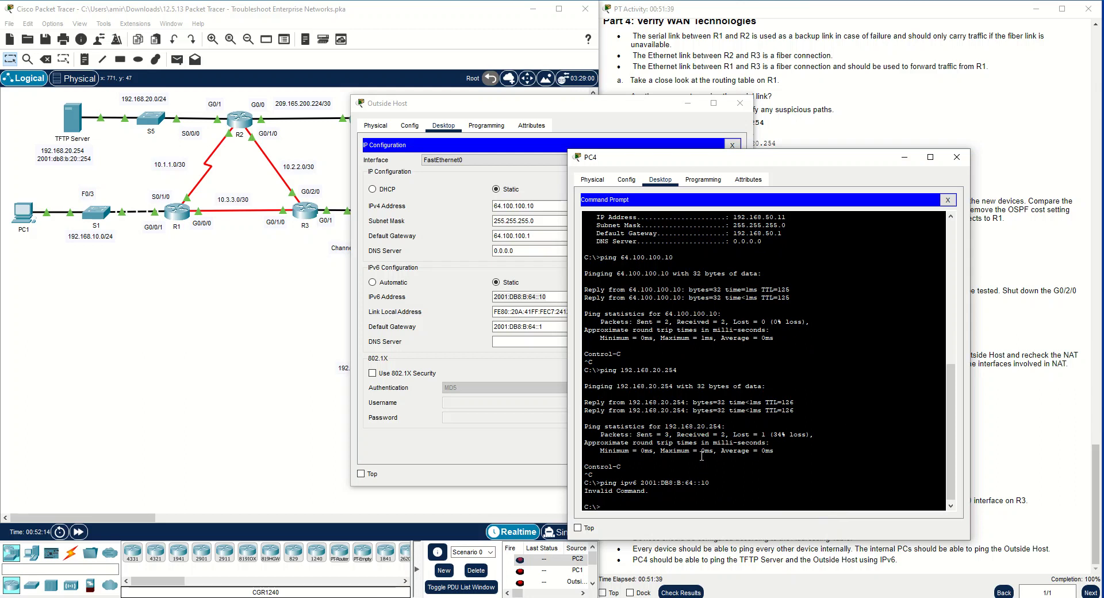
pyautogui.press('Up')
pyautogui.press('BackSpace')
pyautogui.press('BackSpace')
pyautogui.press('BackSpace')
pyautogui.press('BackSpace')
pyautogui.press('BackSpace')
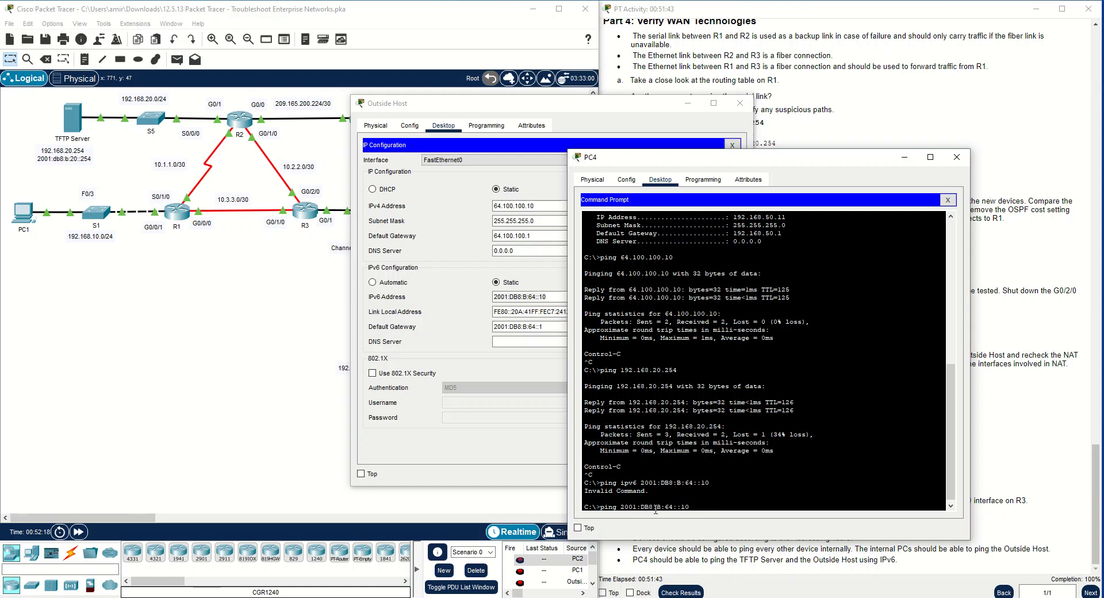
pyautogui.press('Return')
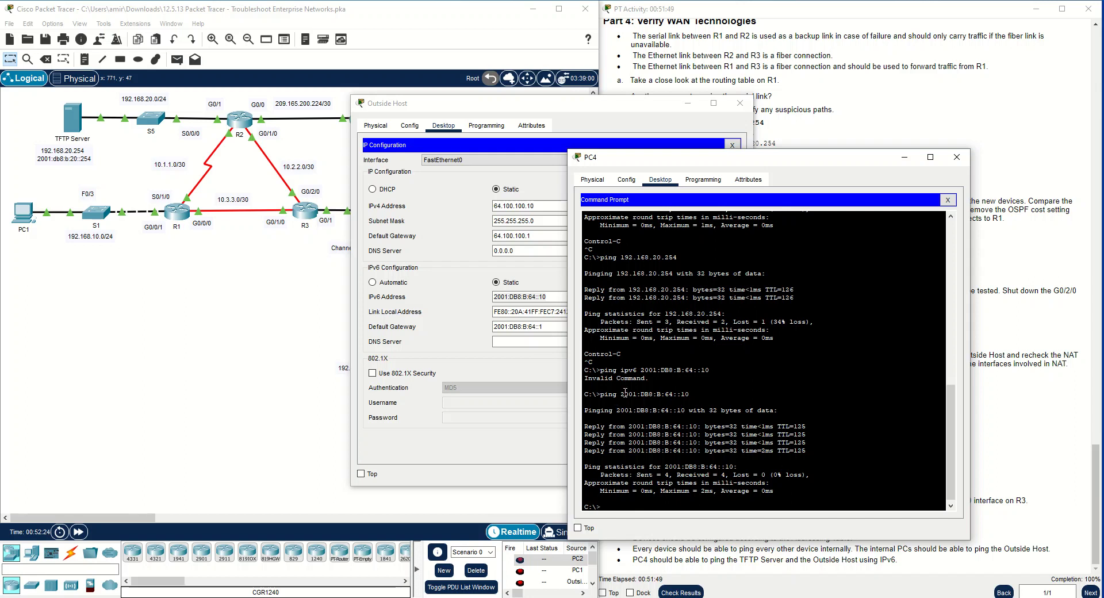
# Highlight the pinged IPv6 address, then close the PC4 and Outside Host windows
pyautogui.moveTo(620, 394); pyautogui.dragTo(689, 394)
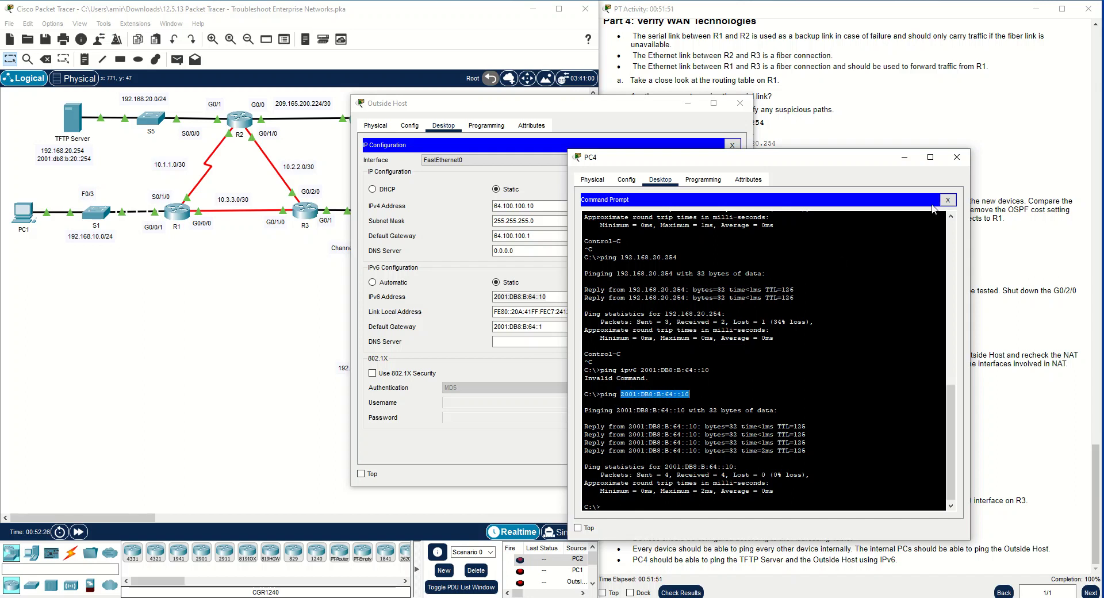
pyautogui.click(956, 157)
pyautogui.click(740, 103)
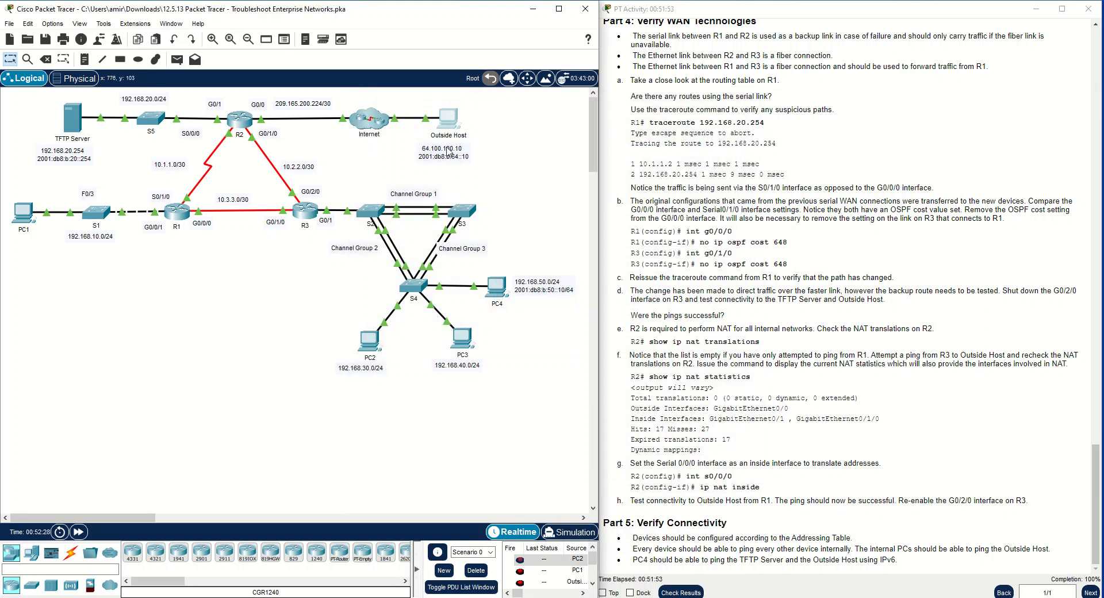